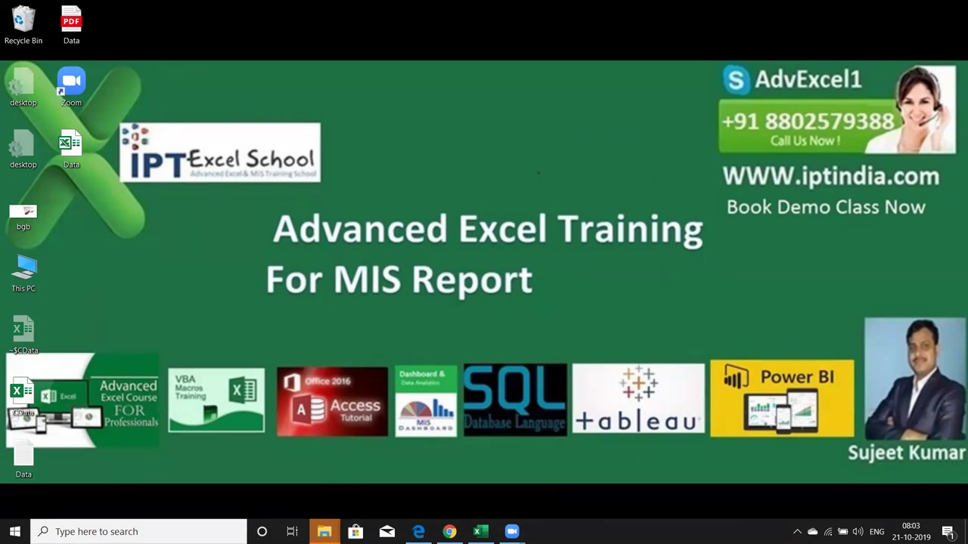
- Bring the Excel workbook Book1 to the front from the taskbar
{"action": "left_click", "coordinate": [478, 531]}
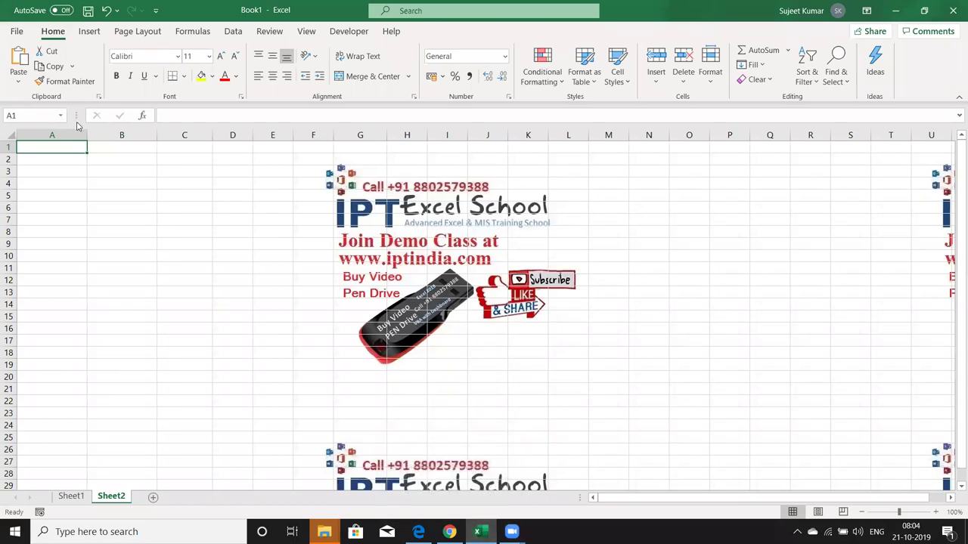
- Narrow column A by dragging its right border left
{"action": "left_click_drag", "start_coordinate": [89, 134], "coordinate": [59, 137]}
{"action": "left_click", "coordinate": [64, 180]}
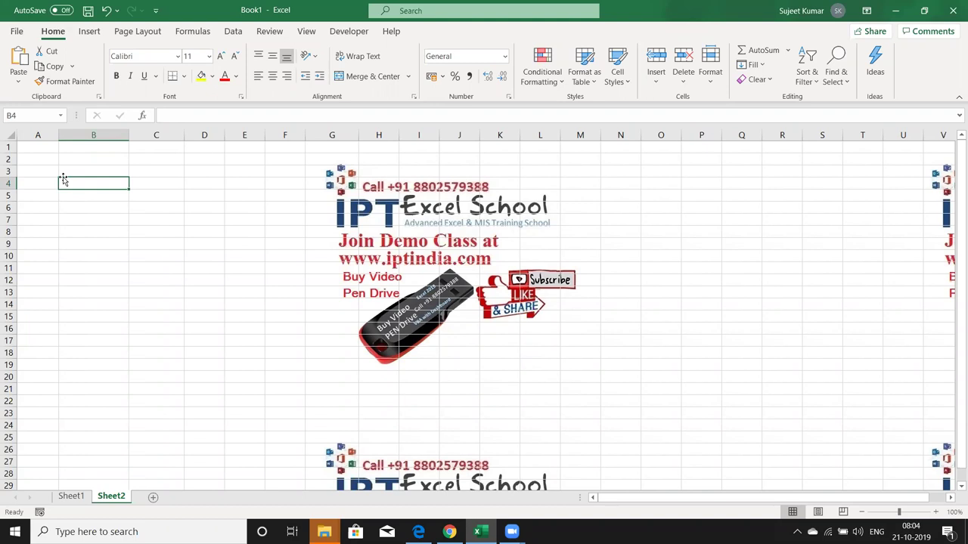
{"action": "key", "text": "Up"}
{"action": "key", "text": "Up"}
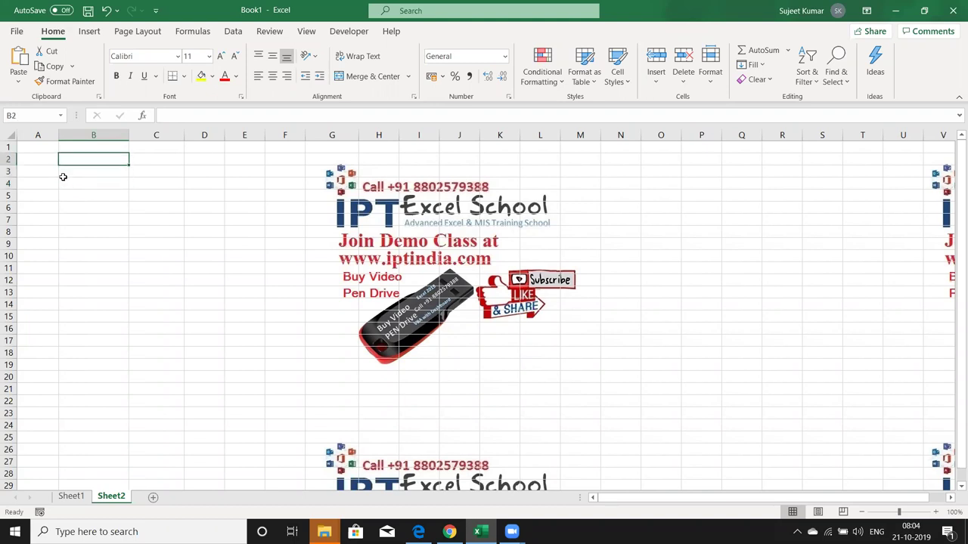
- Enter 1, 2, 3 and 4 across B2:E2, then move to B3
{"action": "type", "text": "1"}
{"action": "key", "text": "Tab"}
{"action": "type", "text": "2"}
{"action": "key", "text": "Tab"}
{"action": "type", "text": "3"}
{"action": "key", "text": "Tab"}
{"action": "key", "text": "Tab"}
{"action": "key", "text": "Right"}
{"action": "key", "text": "Right"}
{"action": "key", "text": "Down"}
{"action": "key", "text": "Down"}
{"action": "key", "text": "Down"}
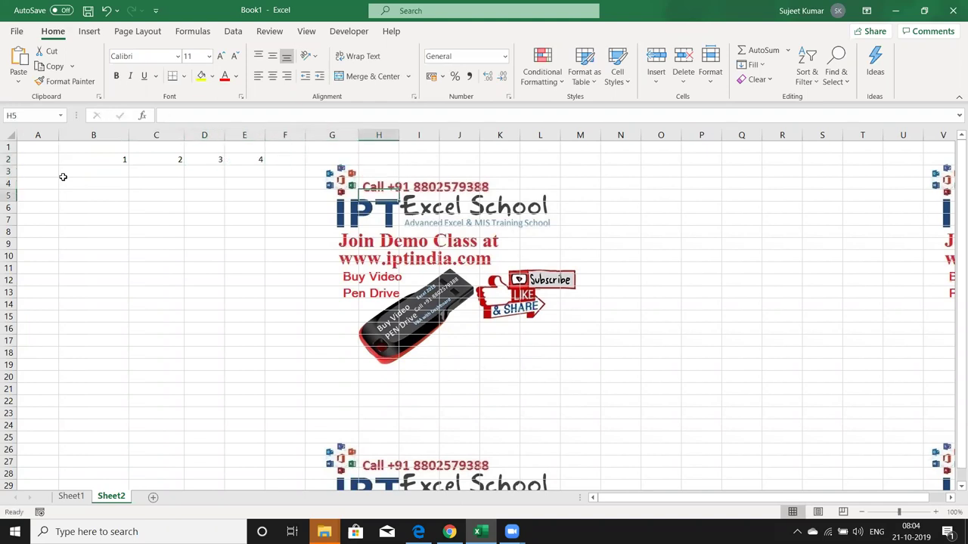
{"action": "key", "text": "Home"}
{"action": "key", "text": "Up"}
{"action": "key", "text": "Up"}
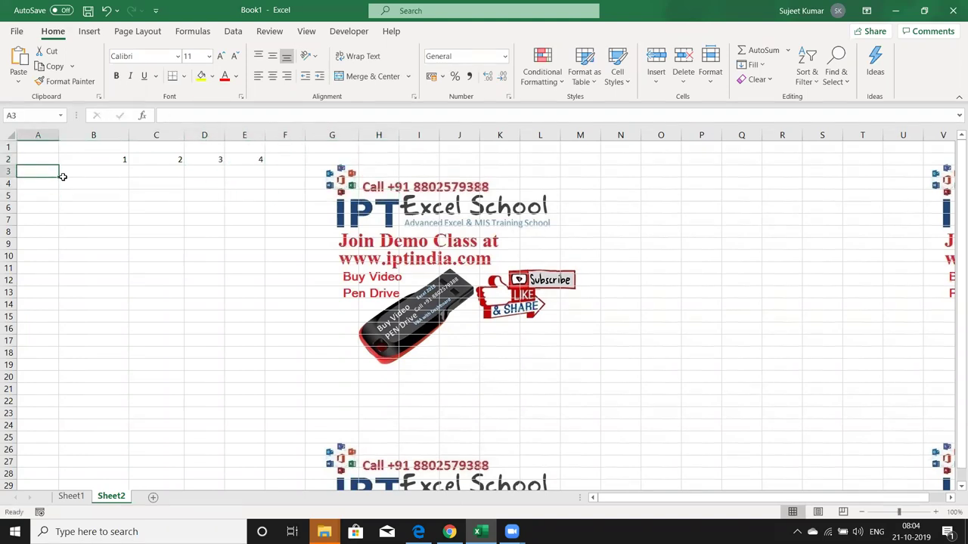
{"action": "key", "text": "Right"}
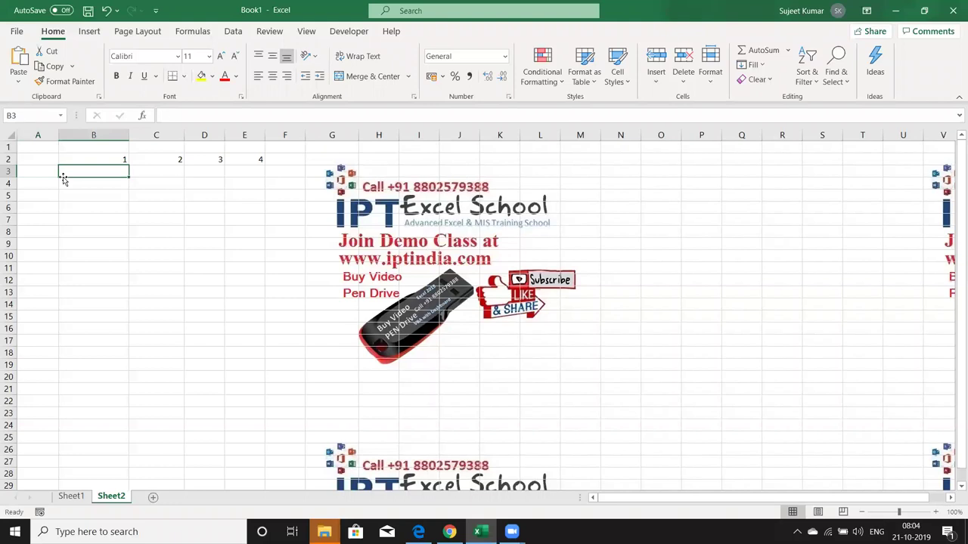
- Enter the constant ={1,2,3,4} in B3 and select B3:E3
{"action": "type", "text": "={1,2,3,4"}
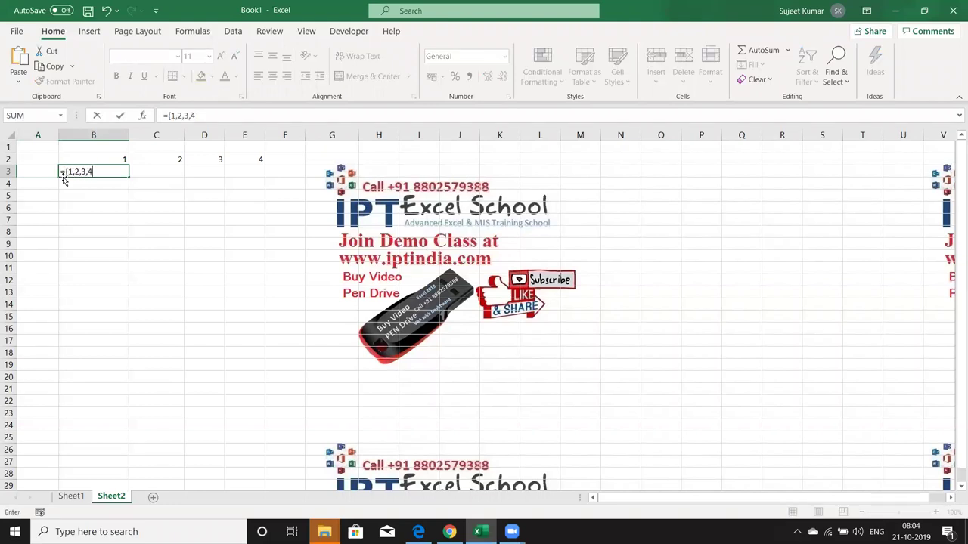
{"action": "type", "text": "}"}
{"action": "key", "text": "Return"}
{"action": "key", "text": "Up"}
{"action": "key", "text": "shift+Right"}
{"action": "key", "text": "shift+Right"}
{"action": "key", "text": "shift+Right"}
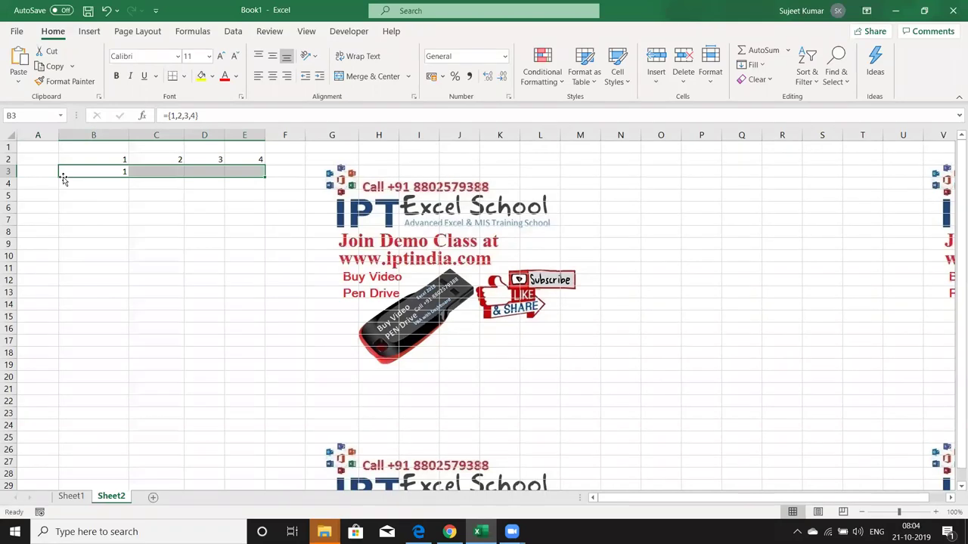
- Re-enter ={1,2,3,4} as an array formula spanning B3:E3
{"action": "key", "text": "XF86AudioRaiseVolume"}
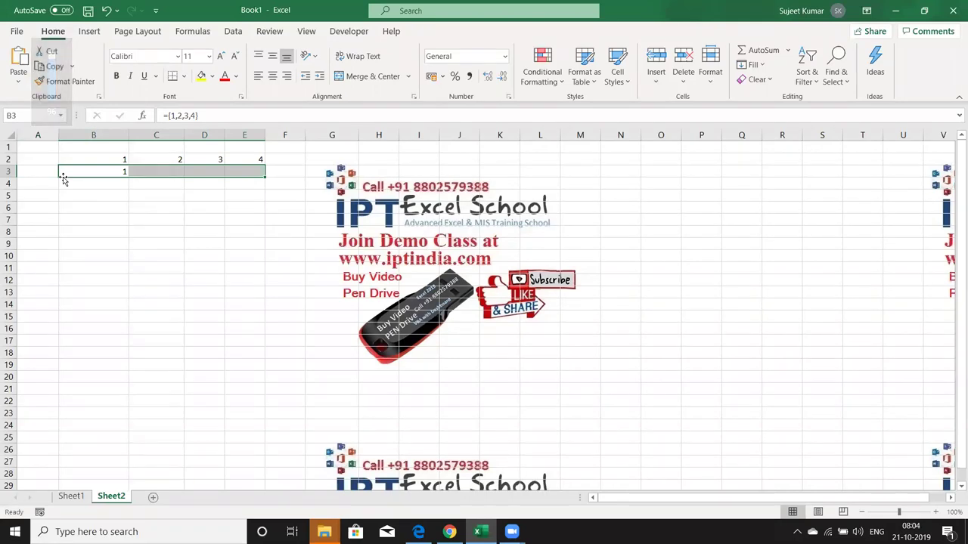
{"action": "key", "text": "F1"}
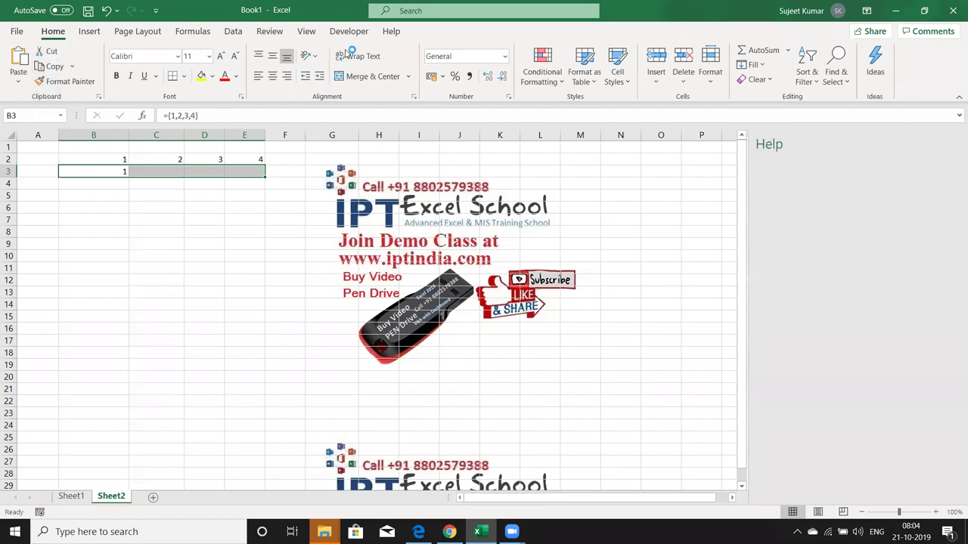
{"action": "left_click", "coordinate": [955, 145]}
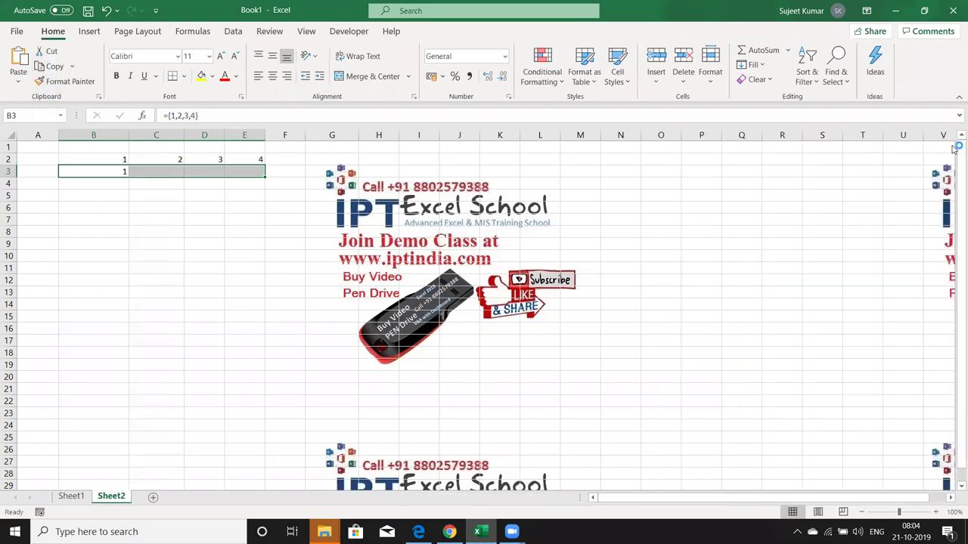
{"action": "key", "text": "F2"}
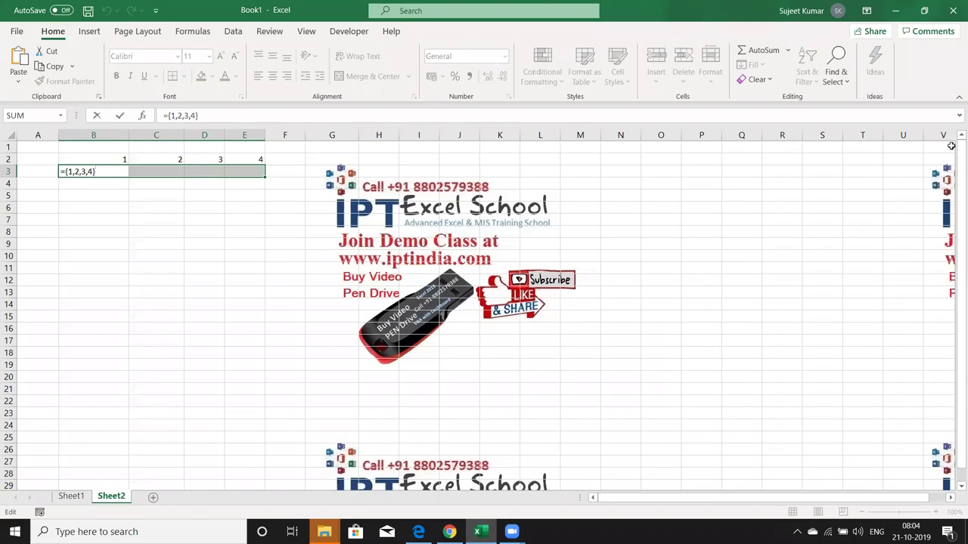
{"action": "key", "text": "ctrl+shift+Return"}
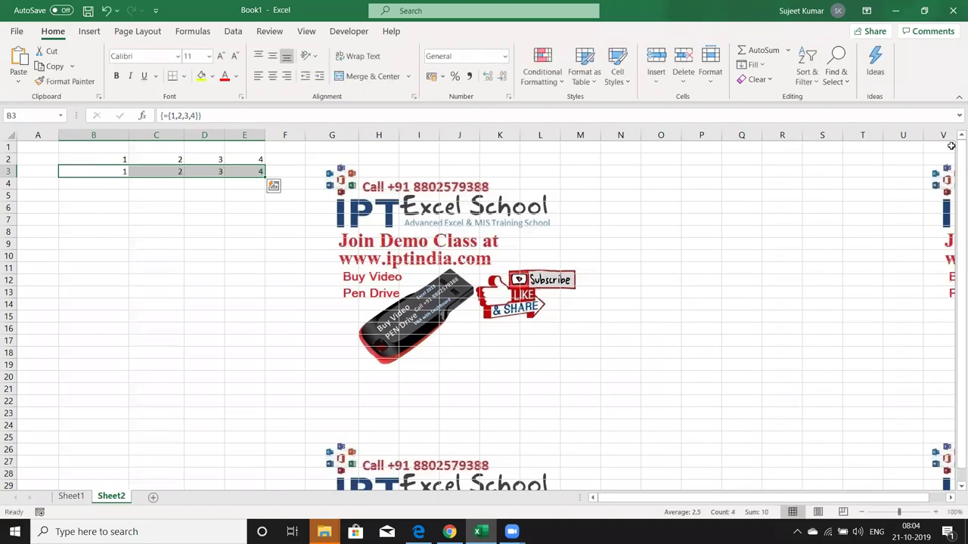
- Select B2:E3 and clear its contents
{"action": "key", "text": "Up"}
{"action": "key", "text": "shift+Right"}
{"action": "key", "text": "shift+Right"}
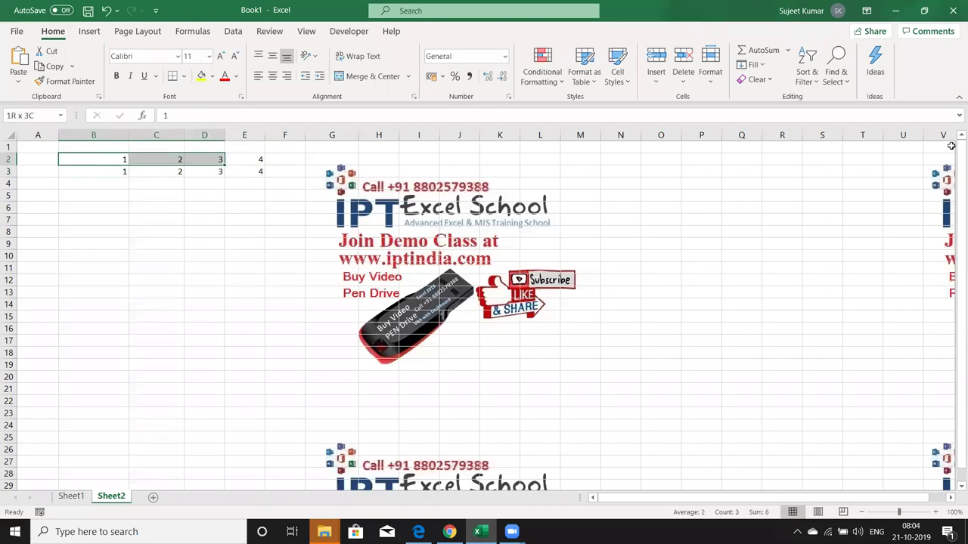
{"action": "key", "text": "shift+Right"}
{"action": "key", "text": "shift+Down"}
{"action": "key", "text": "Delete"}
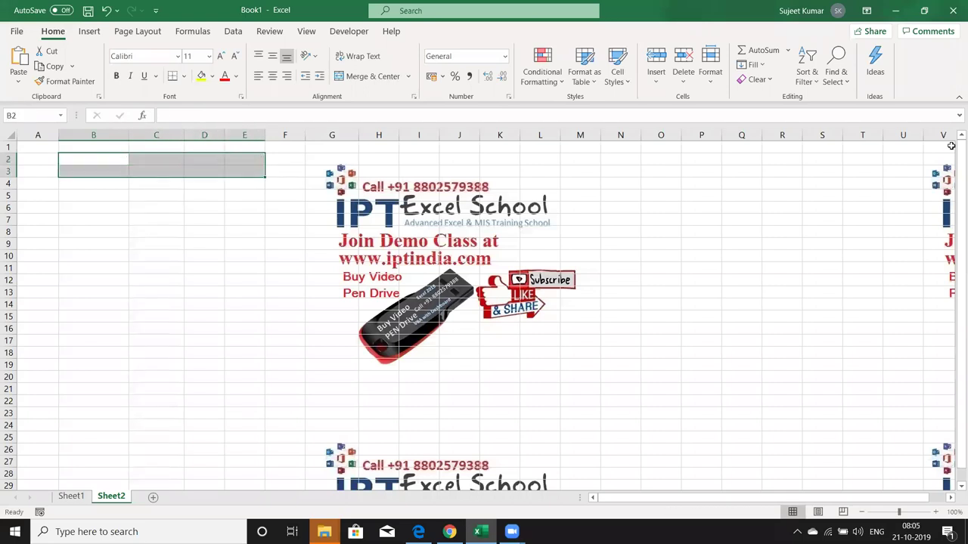
- Enter the headings Code and City in F1:G1
{"action": "key", "text": "Left"}
{"action": "key", "text": "Right"}
{"action": "key", "text": "Right"}
{"action": "key", "text": "Right"}
{"action": "key", "text": "Right"}
{"action": "key", "text": "Right"}
{"action": "key", "text": "Up"}
{"action": "type", "text": "Code"}
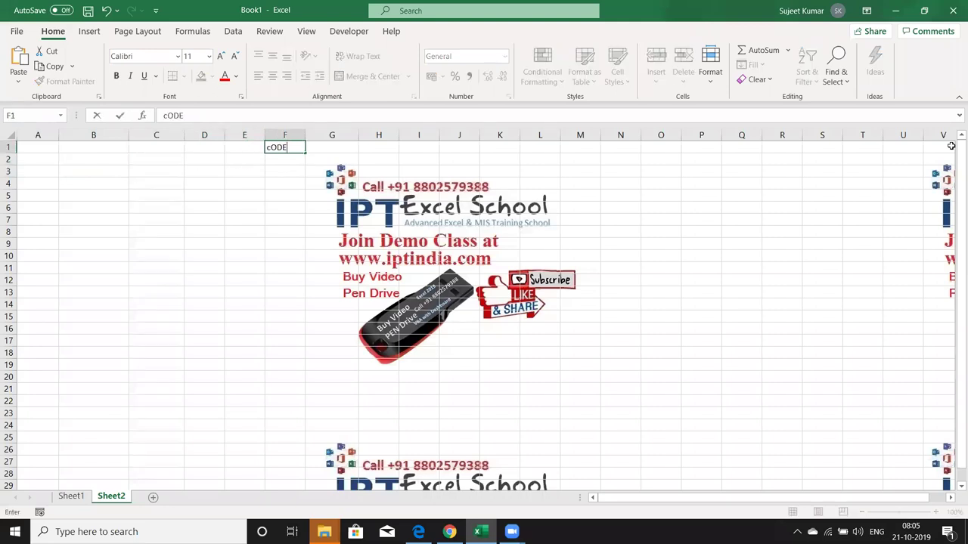
{"action": "key", "text": "Tab"}
{"action": "type", "text": "City"}
{"action": "key", "text": "Return"}
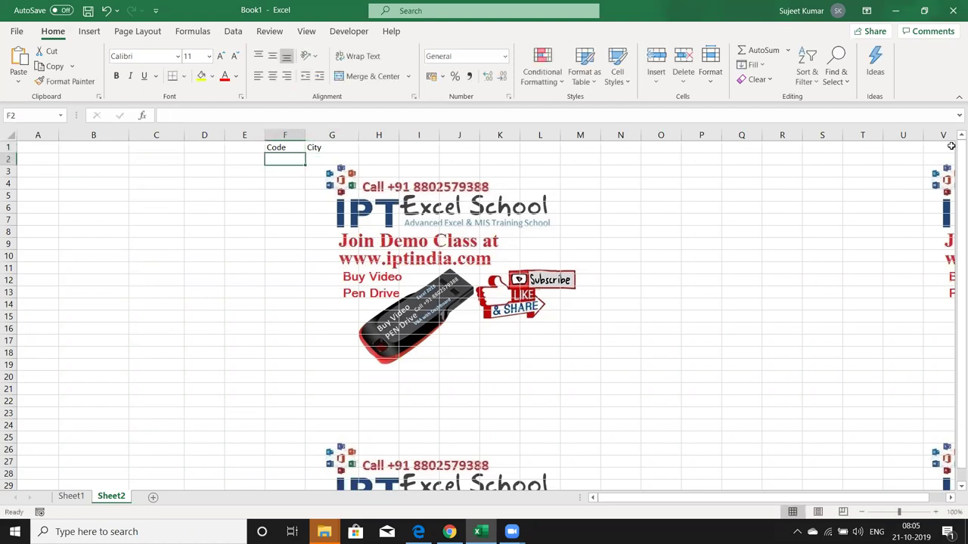
- Enter Patna in G2 and fill city names down column G to row 9
{"action": "key", "text": "Right"}
{"action": "type", "text": "Patna"}
{"action": "key", "text": "Return"}
{"action": "key", "text": "Up"}
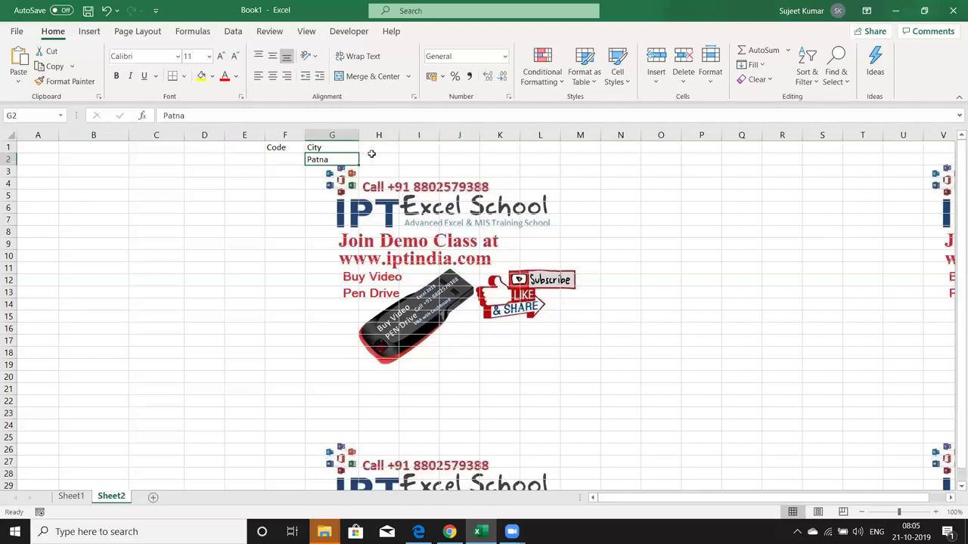
{"action": "mouse_move", "coordinate": [359, 165]}
{"action": "left_mouse_down"}
{"action": "mouse_move", "coordinate": [343, 265]}
{"action": "mouse_move", "coordinate": [344, 251]}
{"action": "left_mouse_up"}
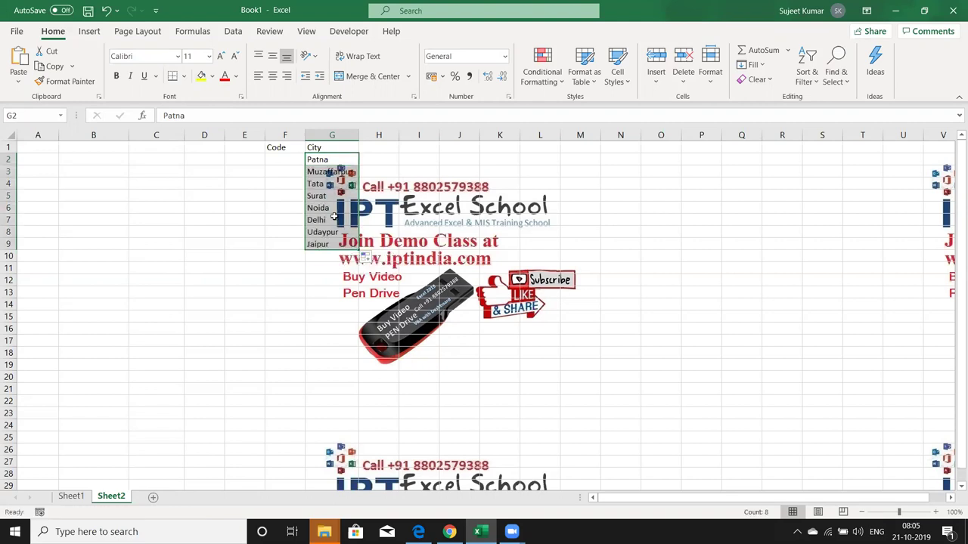
- Enter codes 621, 622, 652 and 225 in F2:F5
{"action": "left_click", "coordinate": [278, 162]}
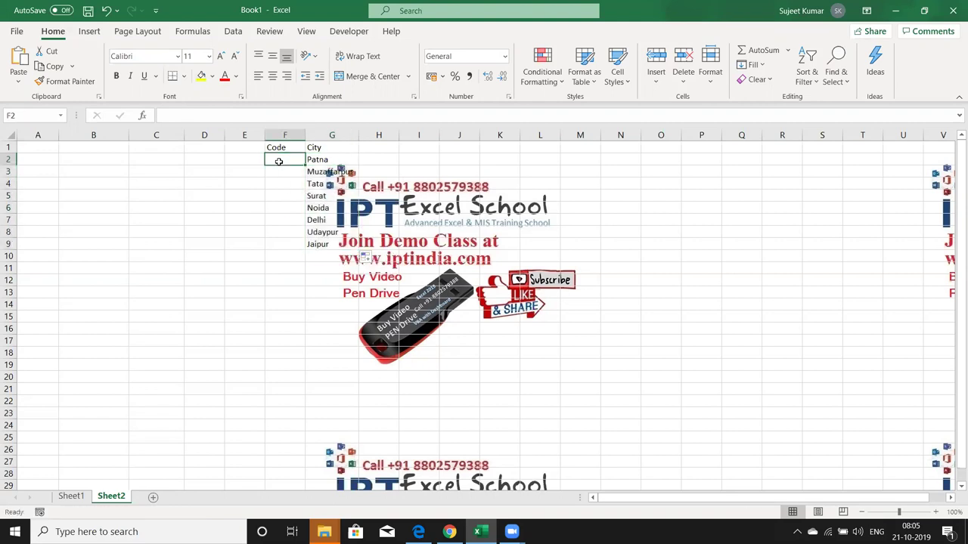
{"action": "type", "text": "621"}
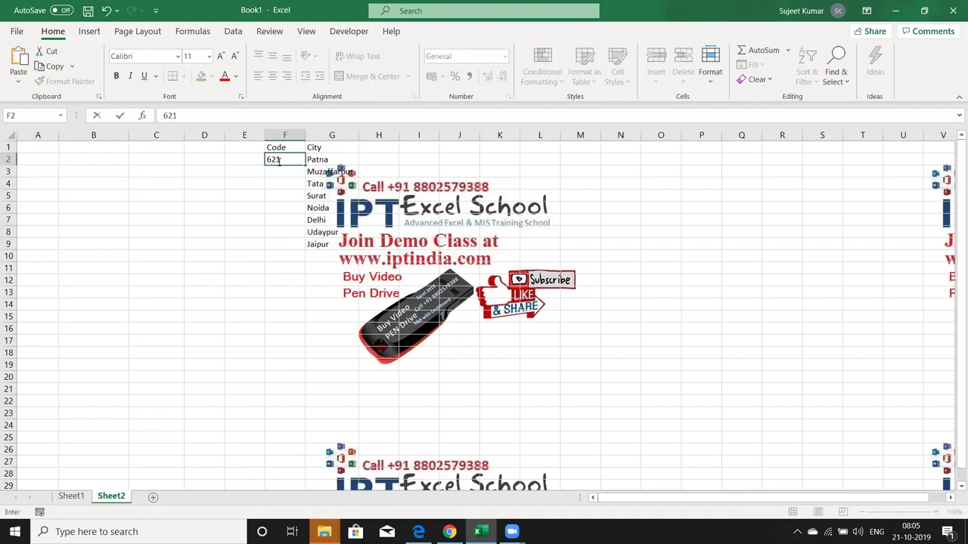
{"action": "key", "text": "Return"}
{"action": "type", "text": "622"}
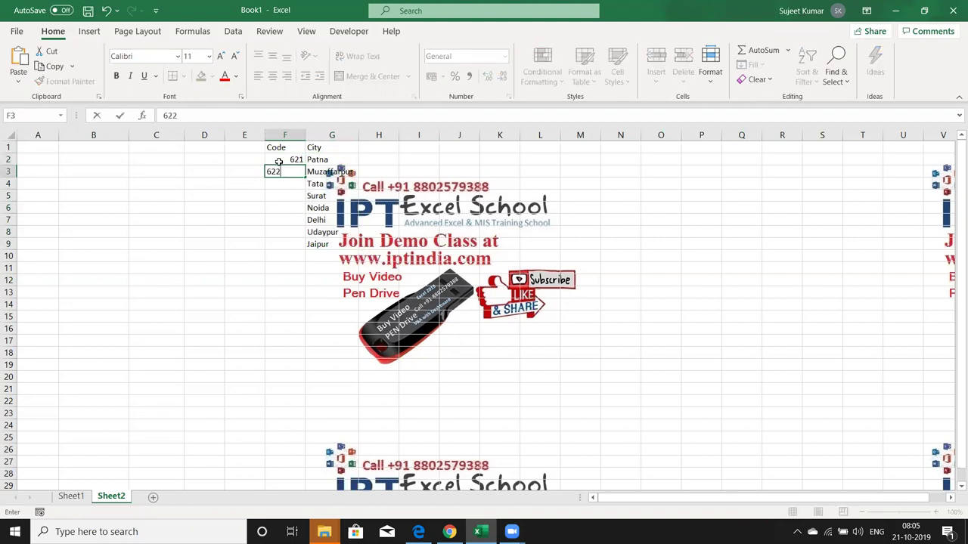
{"action": "key", "text": "Return"}
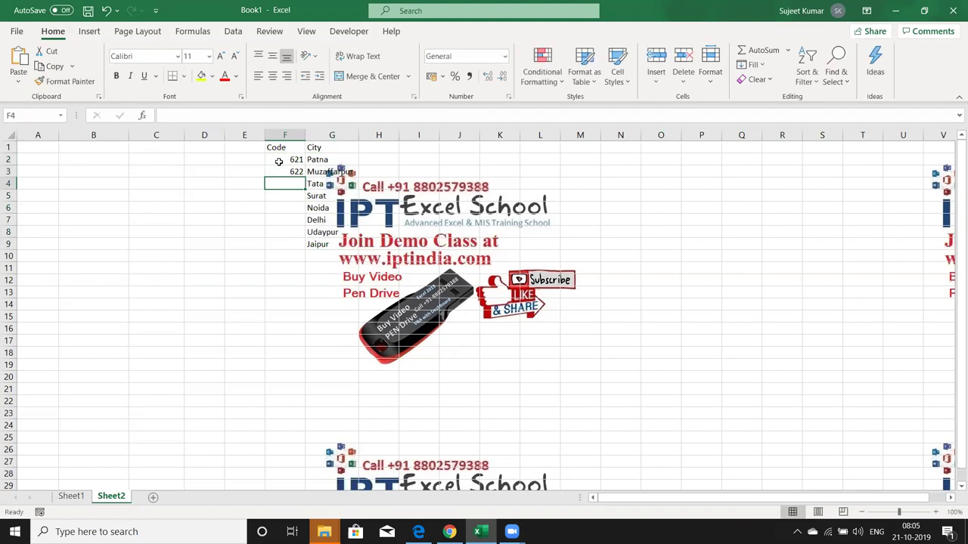
{"action": "type", "text": "652"}
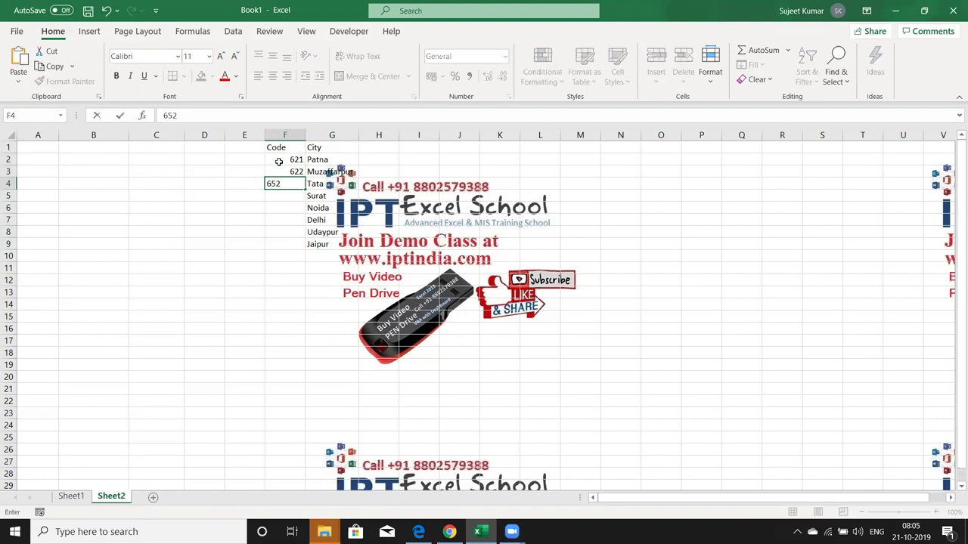
{"action": "key", "text": "Return"}
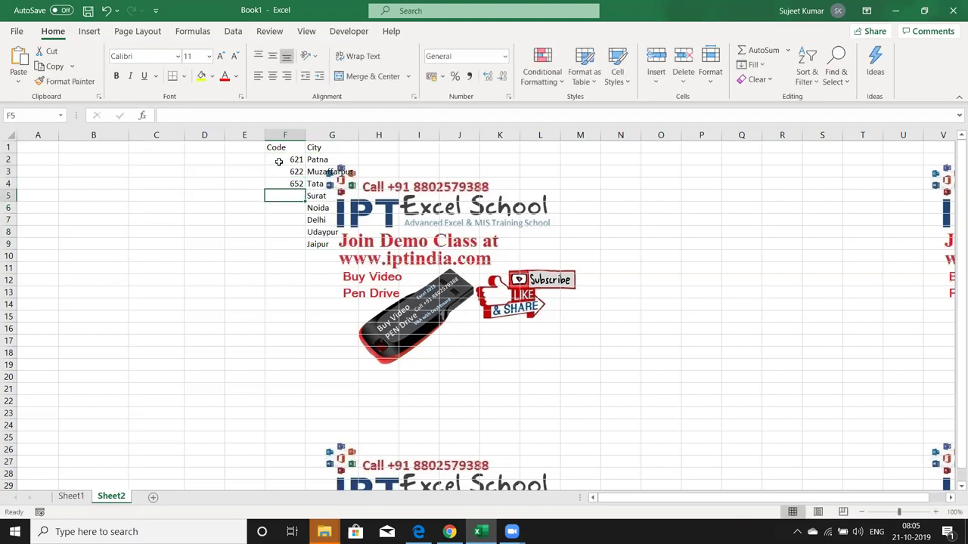
{"action": "type", "text": "225"}
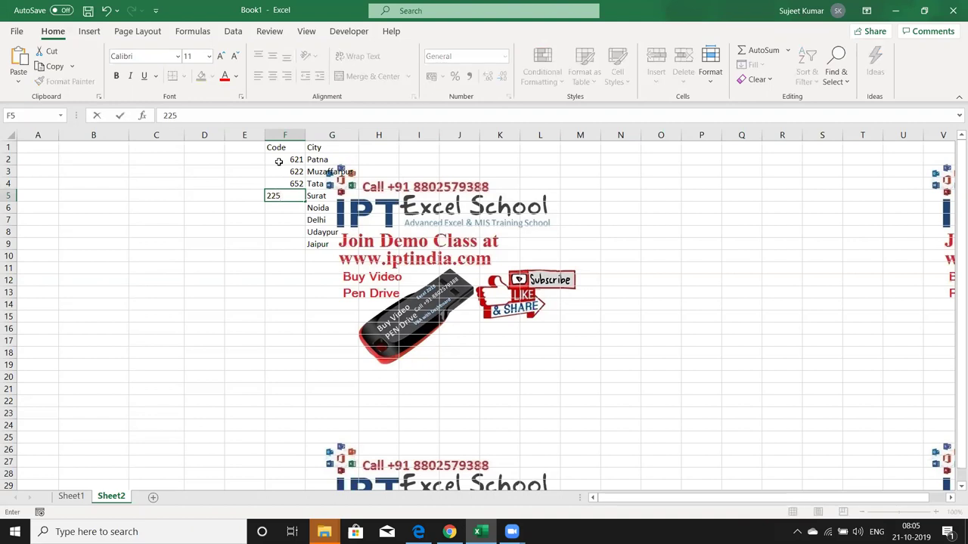
{"action": "key", "text": "Tab"}
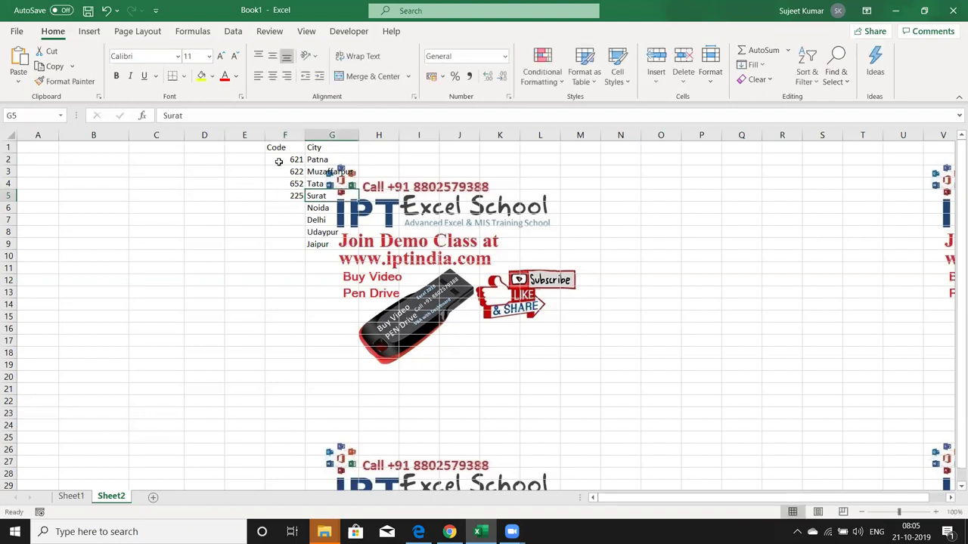
{"action": "key", "text": "Return"}
- Enter codes 120, 11, 154 and 126 in F6:F9
{"action": "type", "text": "120"}
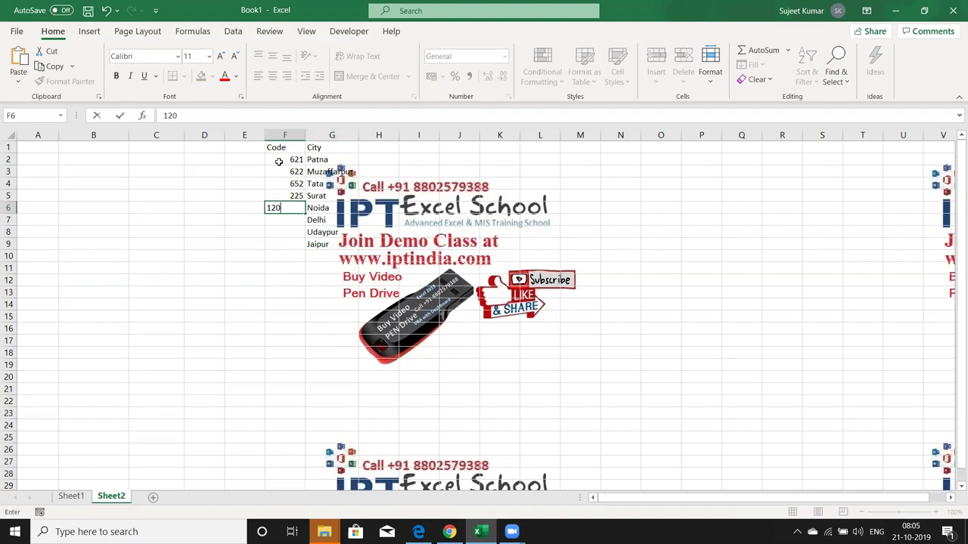
{"action": "key", "text": "Return"}
{"action": "type", "text": "11"}
{"action": "key", "text": "Return"}
{"action": "type", "text": "154"}
{"action": "key", "text": "Return"}
{"action": "type", "text": "125"}
{"action": "key", "text": "BackSpace"}
{"action": "type", "text": "6"}
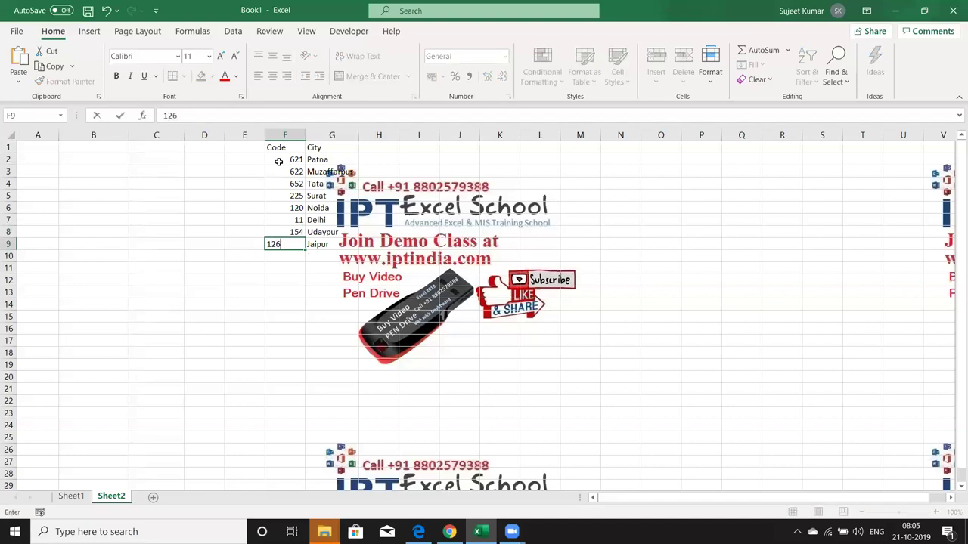
{"action": "key", "text": "Return"}
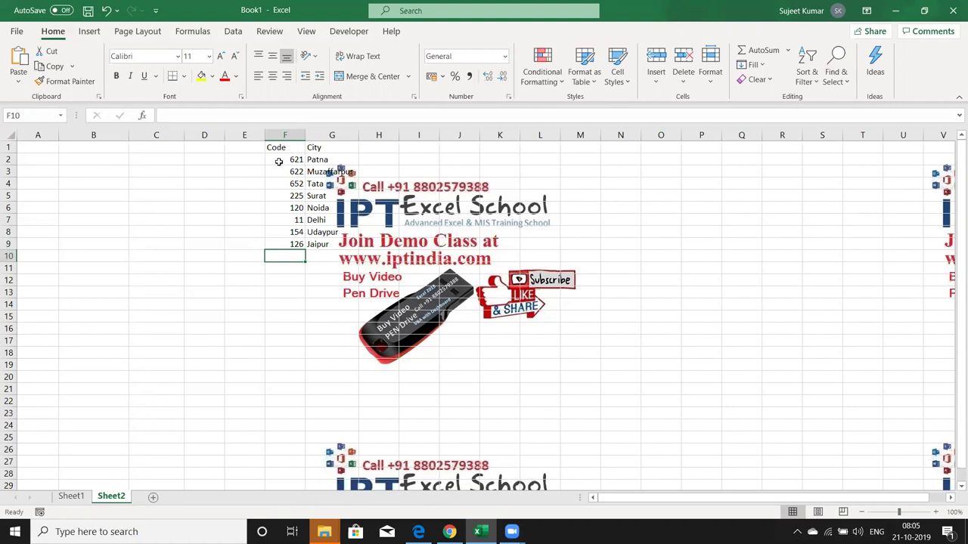
{"action": "left_click", "coordinate": [34, 145]}
- Enter headings Code and City in A1:B1 and code 621 in A2
{"action": "type", "text": "Code"}
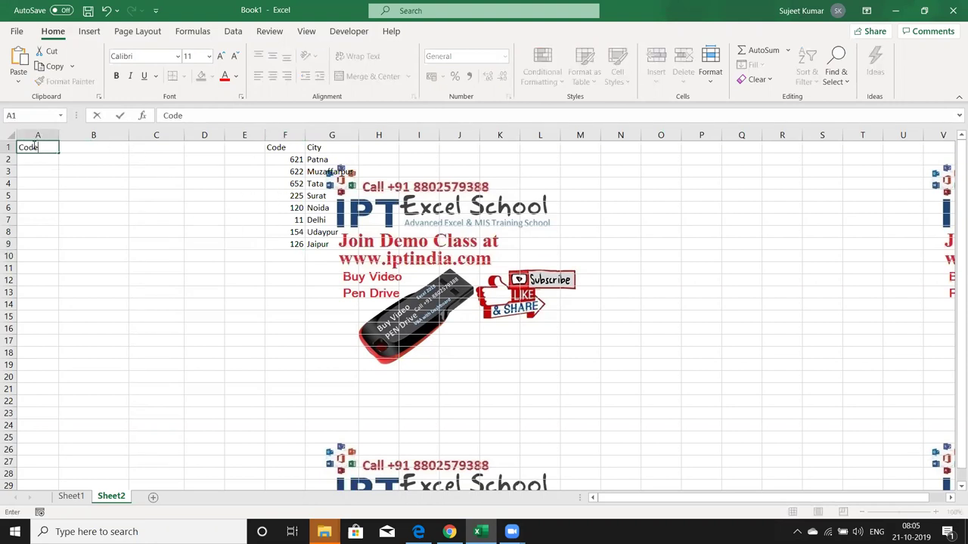
{"action": "key", "text": "Tab"}
{"action": "type", "text": "City"}
{"action": "key", "text": "Return"}
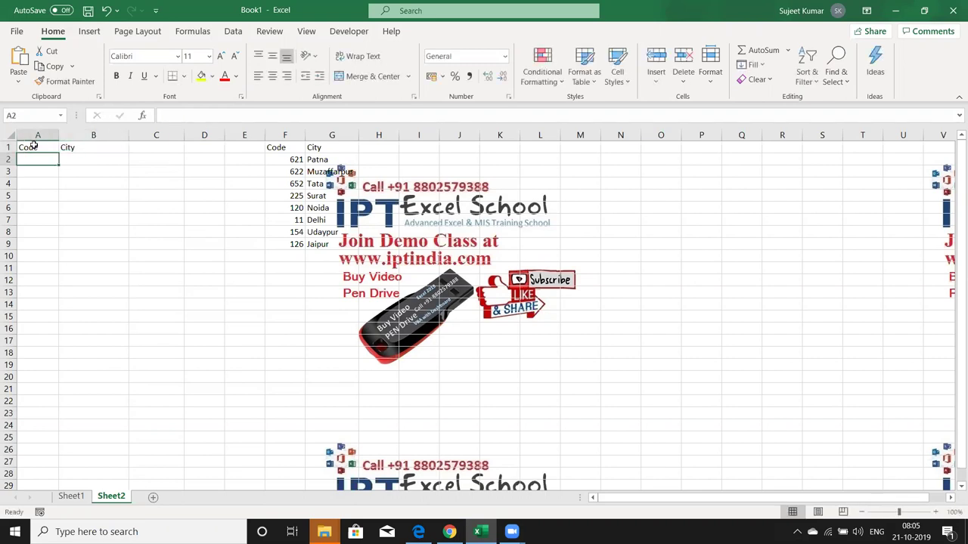
{"action": "type", "text": "621"}
{"action": "key", "text": "Tab"}
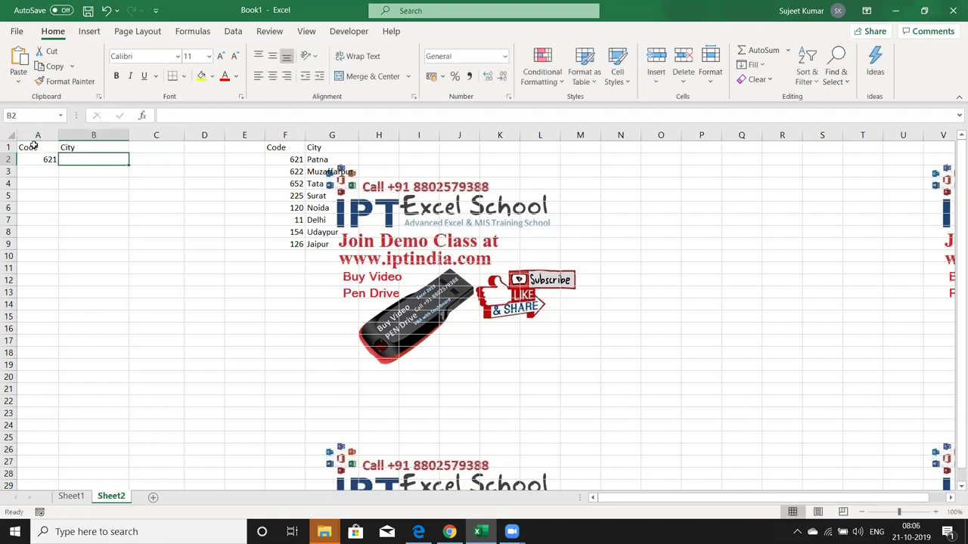
- Enter =VLOOKUP(A2,F2:G9,2,0) in B2 to return Patna
{"action": "type", "text": "=vl"}
{"action": "key", "text": "Tab"}
{"action": "left_click", "coordinate": [34, 157]}
{"action": "type", "text": ","}
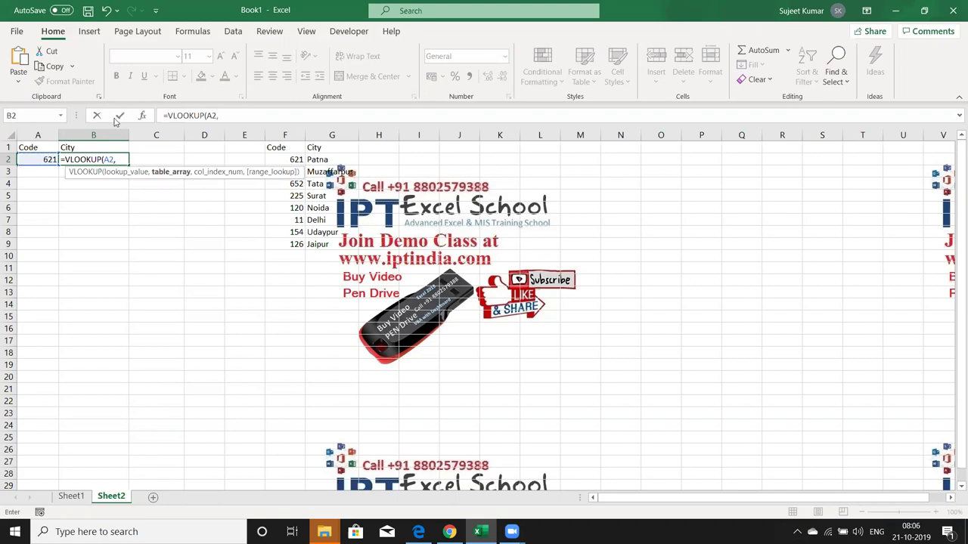
{"action": "left_click_drag", "start_coordinate": [294, 156], "coordinate": [338, 244]}
{"action": "type", "text": ","}
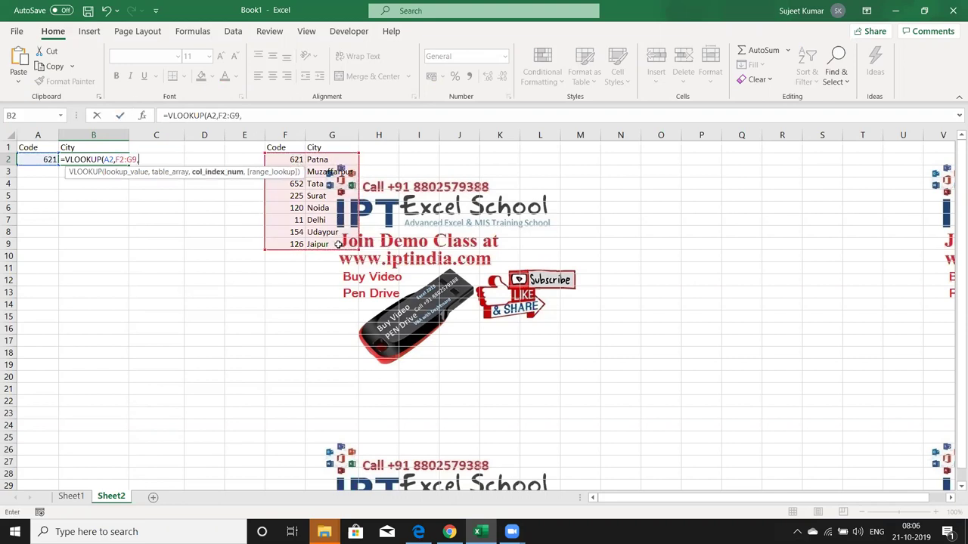
{"action": "type", "text": "2,0)"}
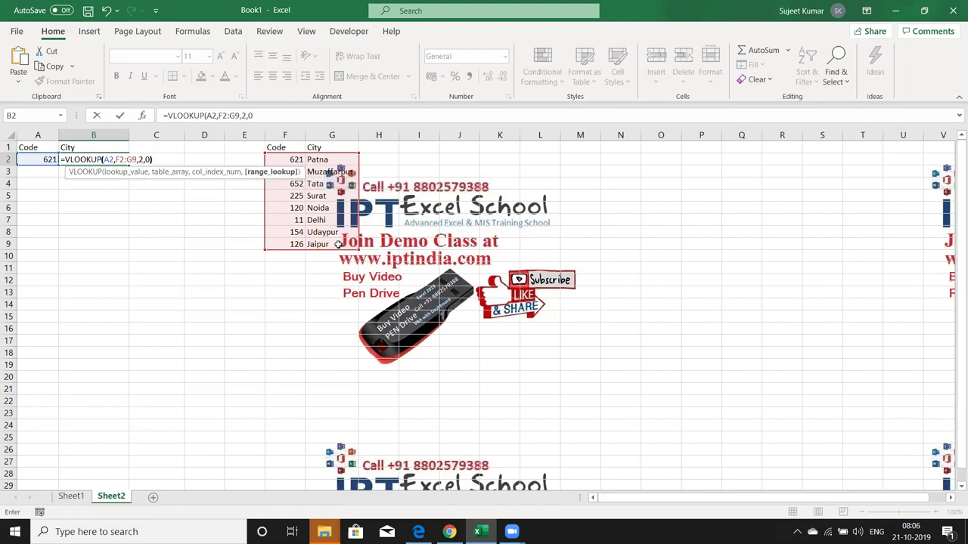
{"action": "key", "text": "Return"}
{"action": "key", "text": "Up"}
{"action": "key", "text": "Right"}
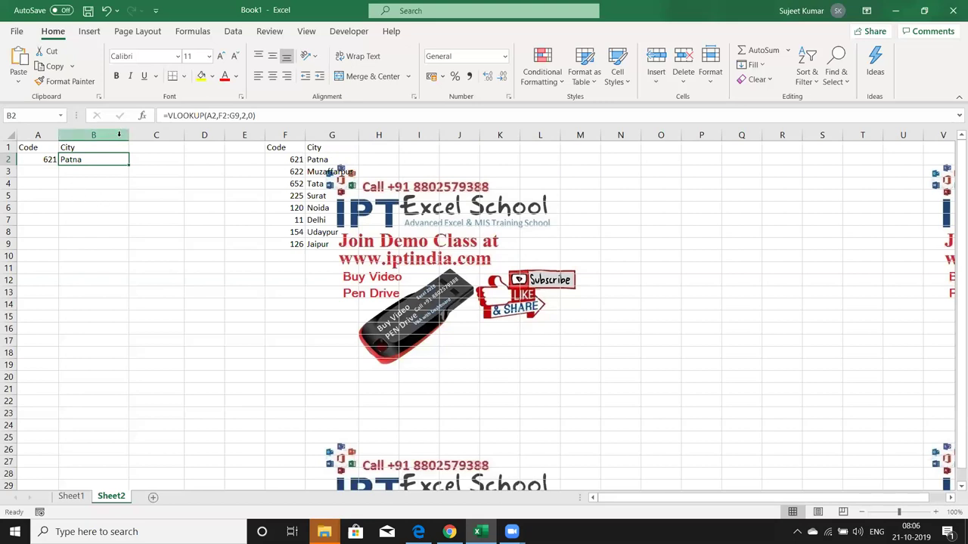
{"action": "left_click", "coordinate": [113, 171]}
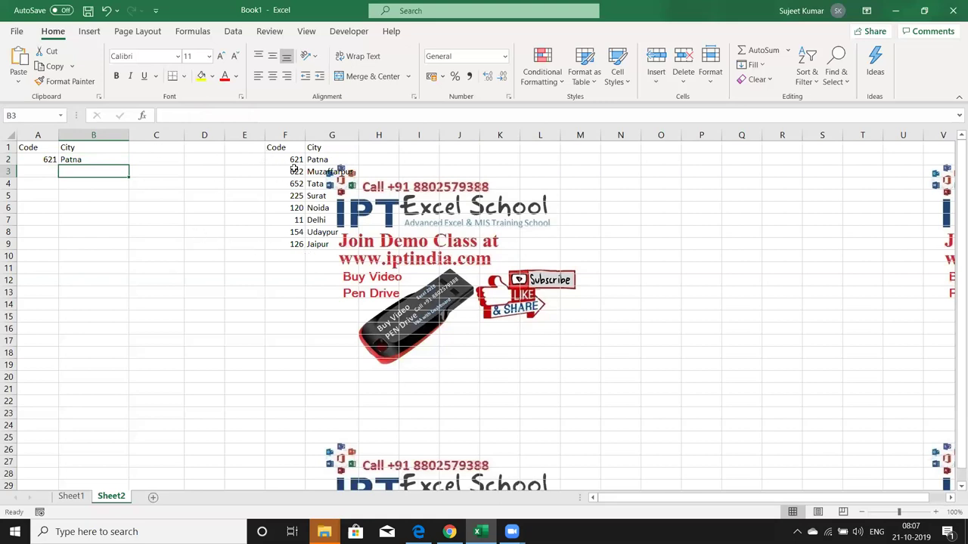
- Select M3:P4 and enter the array formula ={1,2,3,4;5,6,7,8} across it
{"action": "left_click_drag", "start_coordinate": [295, 160], "coordinate": [331, 244]}
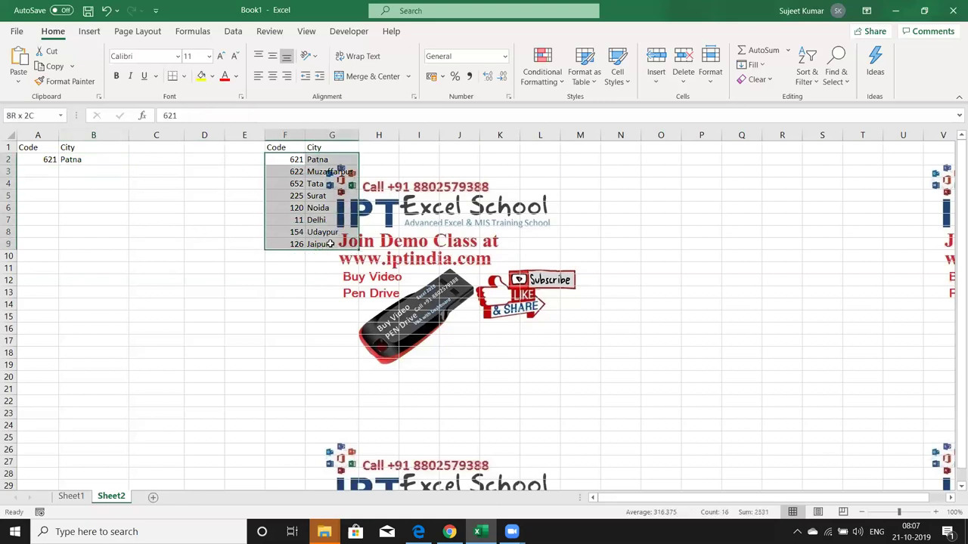
{"action": "left_click", "coordinate": [51, 170]}
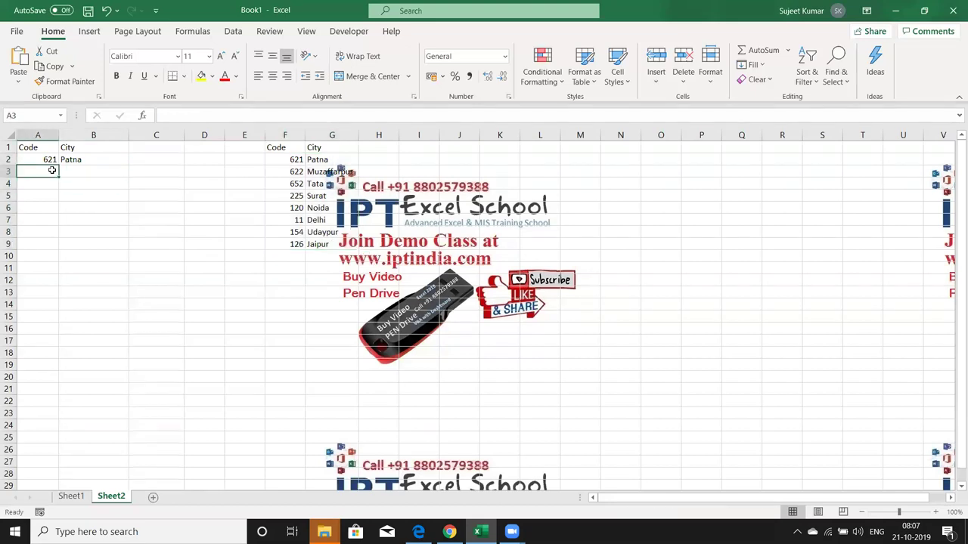
{"action": "left_click", "coordinate": [580, 170]}
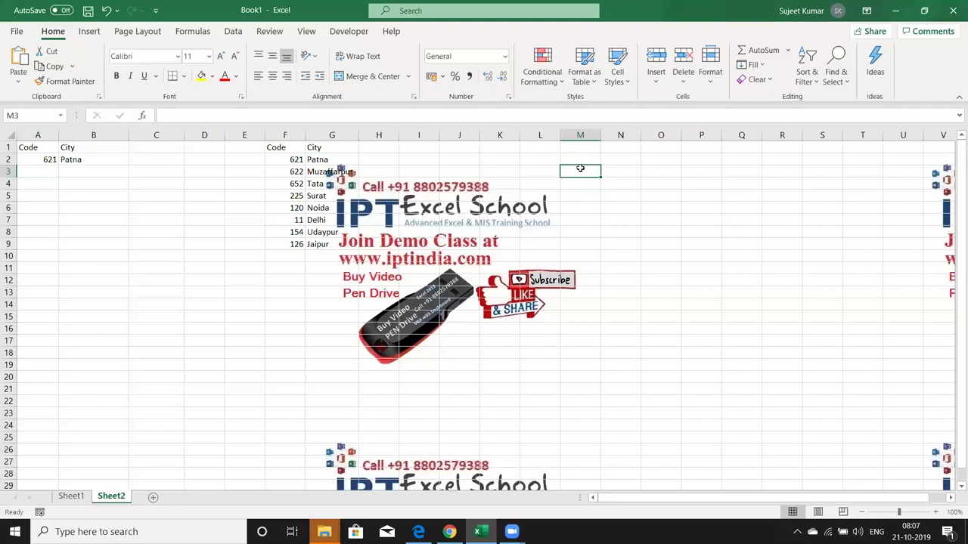
{"action": "left_click_drag", "start_coordinate": [580, 169], "coordinate": [701, 170]}
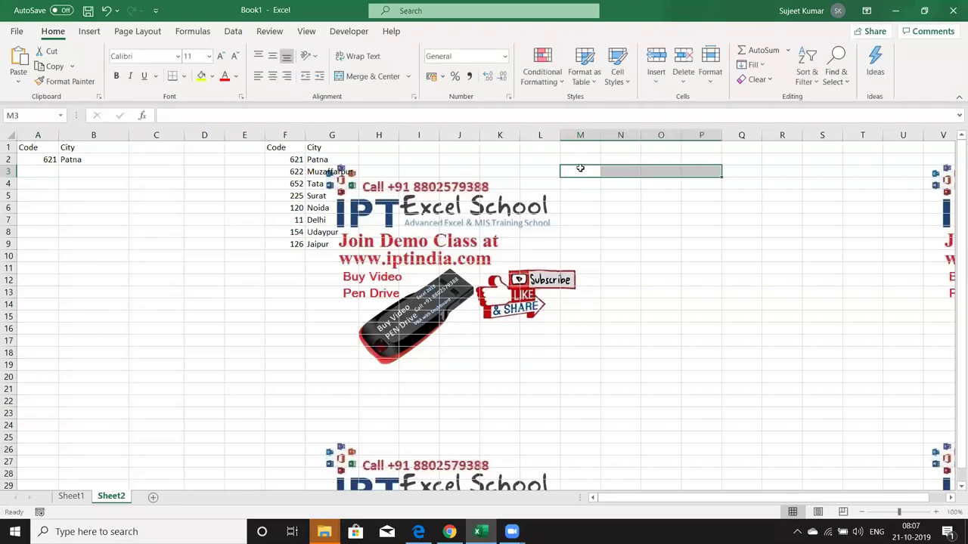
{"action": "key", "text": "shift+Down"}
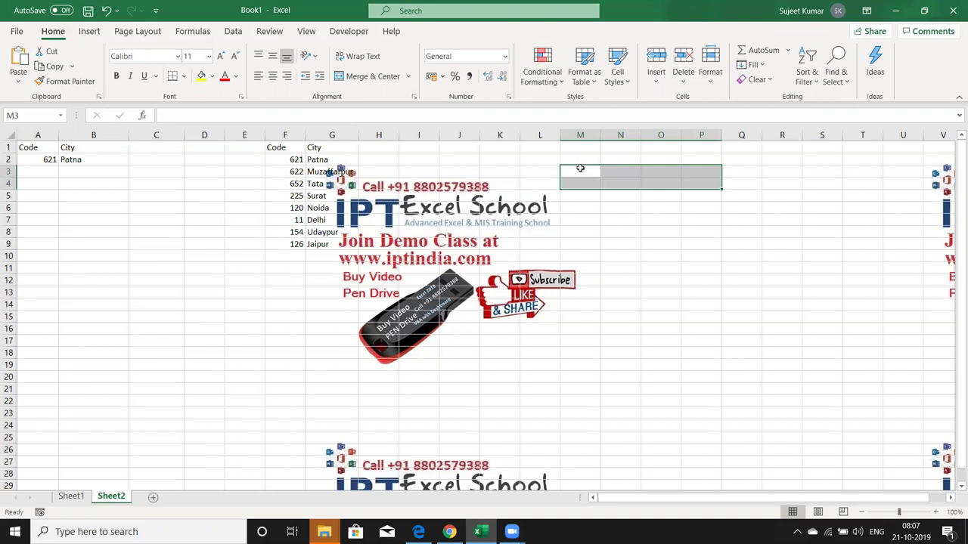
{"action": "type", "text": "=("}
{"action": "type", "text": "1,2,"}
{"action": "type", "text": "3,"}
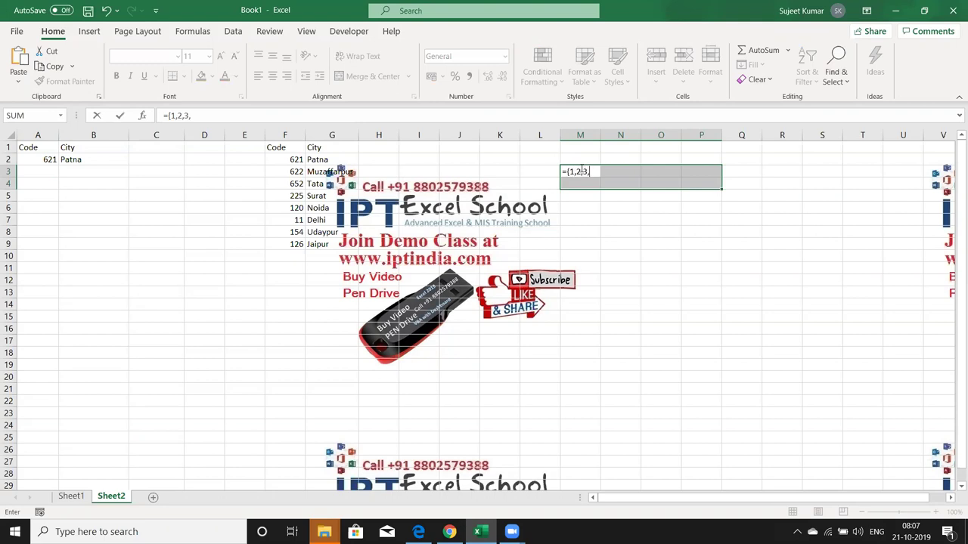
{"action": "type", "text": "4"}
{"action": "type", "text": ";"}
{"action": "type", "text": "5,6,7,8"}
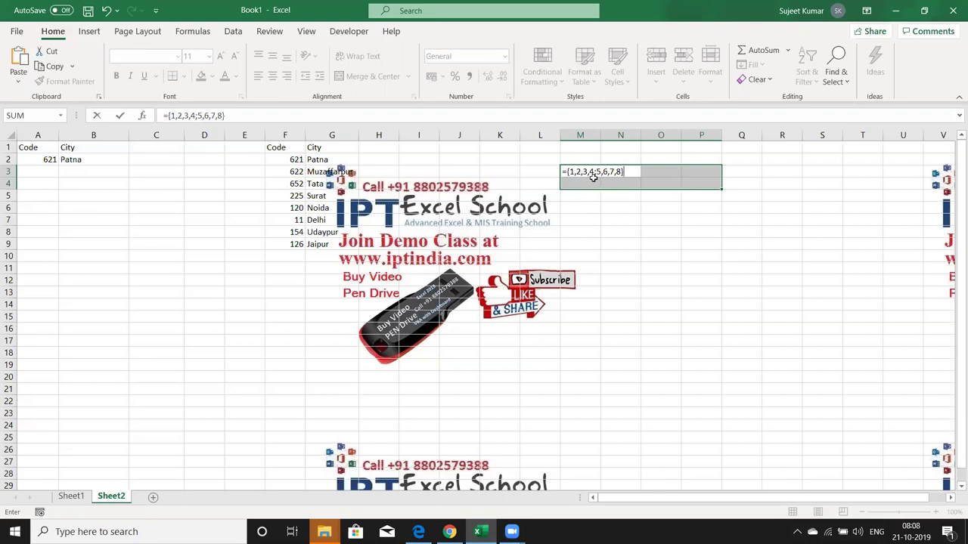
{"action": "key", "text": "ctrl+shift+Return"}
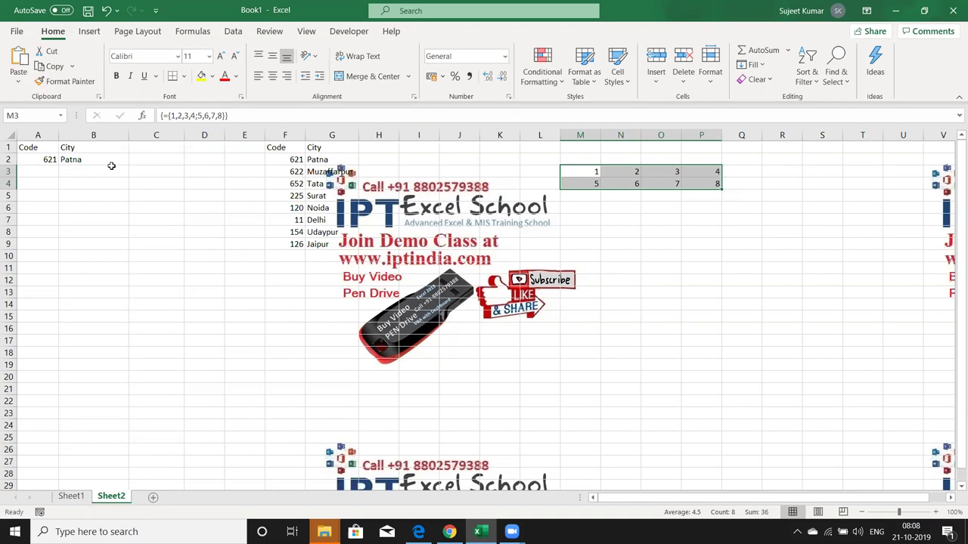
- Enter code 622 in A3
{"action": "left_click", "coordinate": [49, 176]}
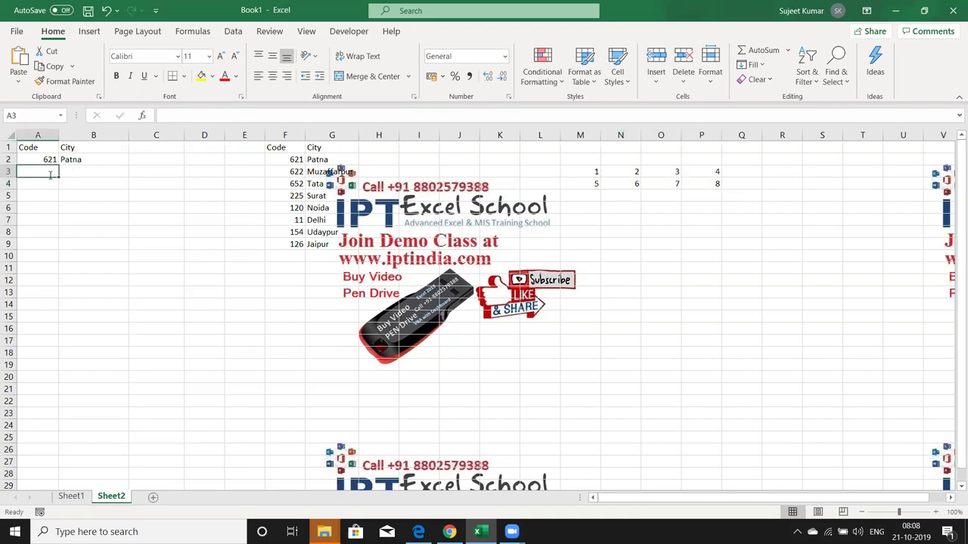
{"action": "type", "text": "622"}
{"action": "key", "text": "Tab"}
- Enter =VLOOKUP(A3,{621,"Patna";622,"Muzaffarpur";654,"Tata"},2,0) in B3 to return Muzaffarpur
{"action": "type", "text": "=vl"}
{"action": "key", "text": "Tab"}
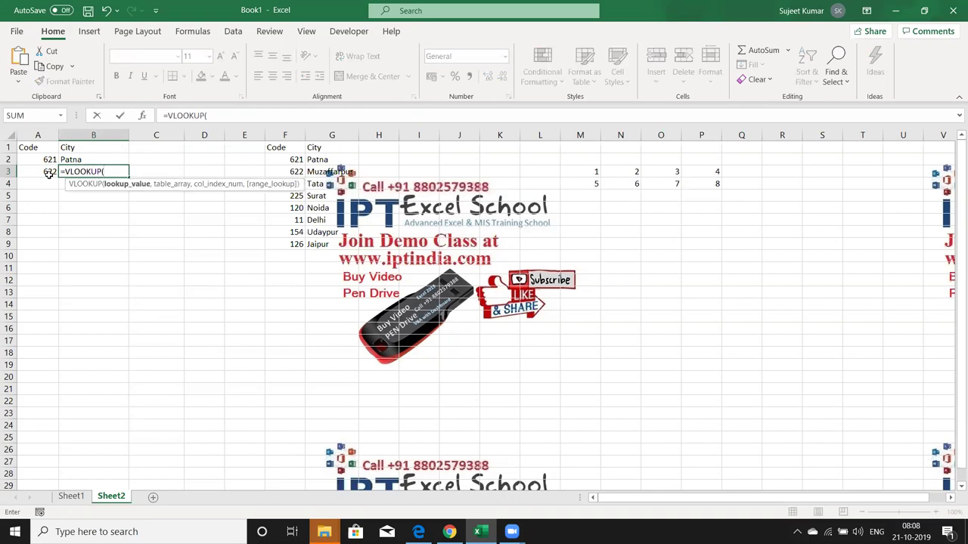
{"action": "left_click", "coordinate": [48, 173]}
{"action": "type", "text": ","}
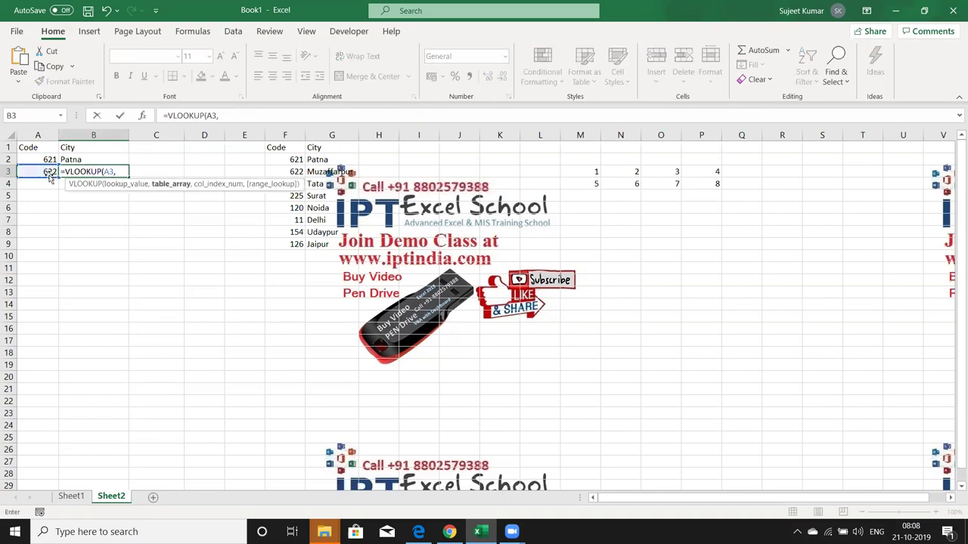
{"action": "type", "text": "{621,"}
{"action": "type", "text": "\"Patna\""}
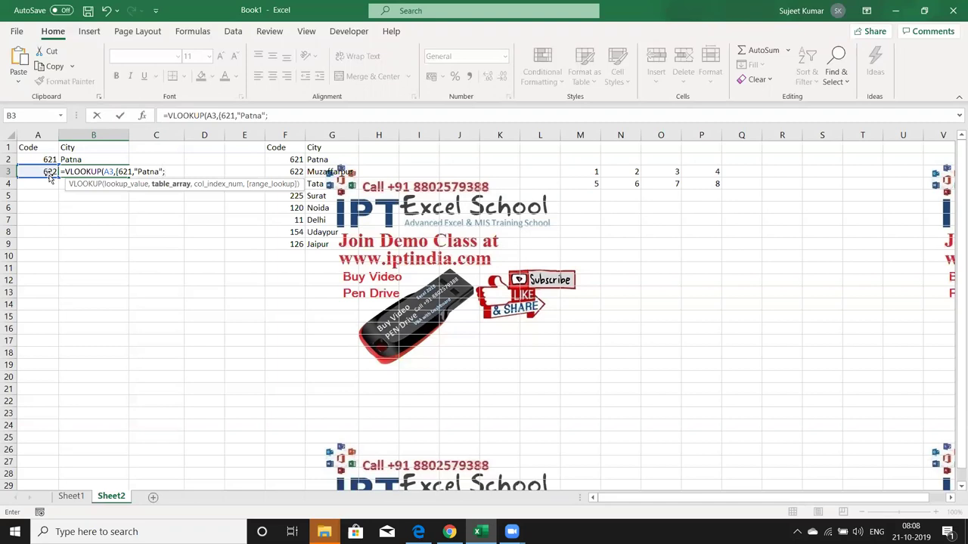
{"action": "type", "text": ";622"}
{"action": "type", "text": ","}
{"action": "type", "text": "\"M"}
{"action": "type", "text": "uzaffarpur\""}
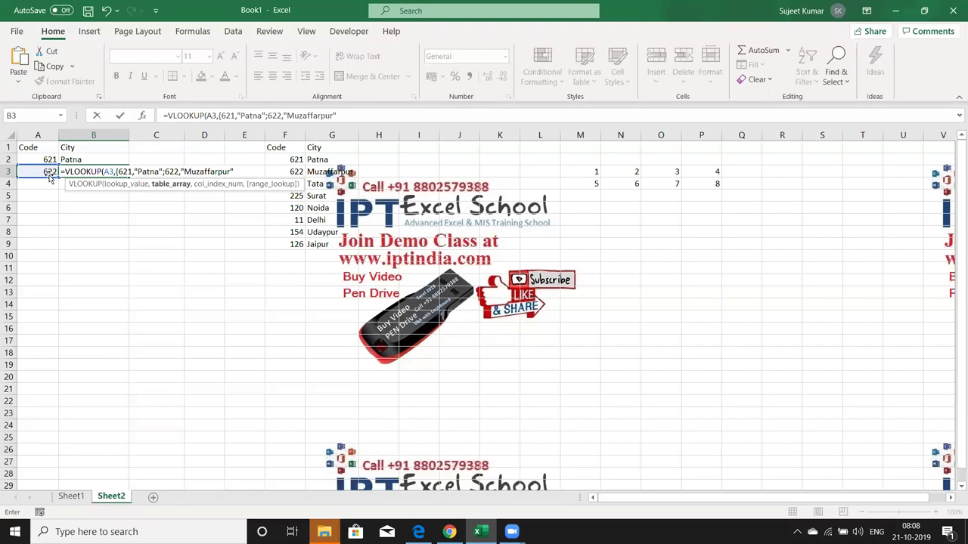
{"action": "type", "text": ";"}
{"action": "type", "text": "154"}
{"action": "key", "text": "BackSpace"}
{"action": "key", "text": "BackSpace"}
{"action": "key", "text": "BackSpace"}
{"action": "type", "text": "654,"}
{"action": "type", "text": "\"Tata"}
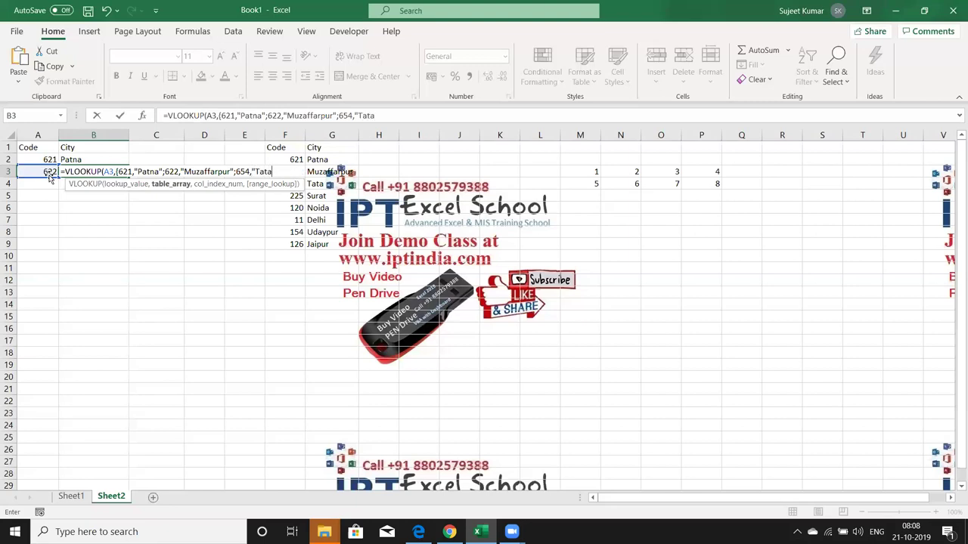
{"action": "type", "text": "\""}
{"action": "type", "text": "},2,0)"}
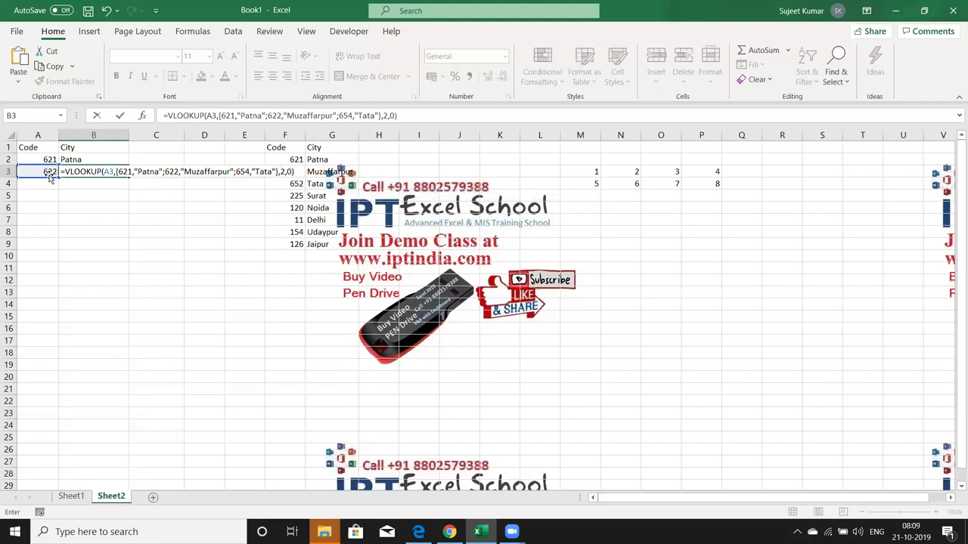
{"action": "key", "text": "Return"}
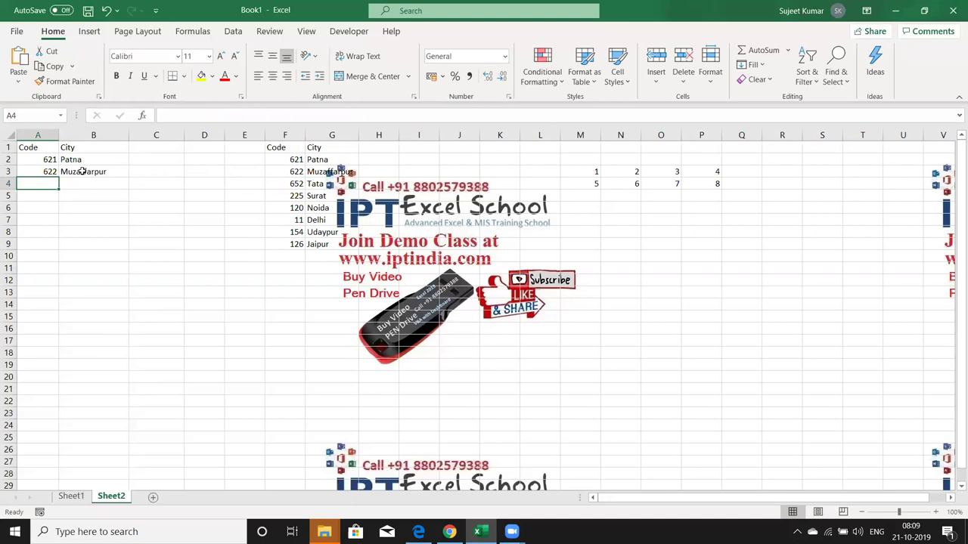
{"action": "left_click", "coordinate": [82, 171]}
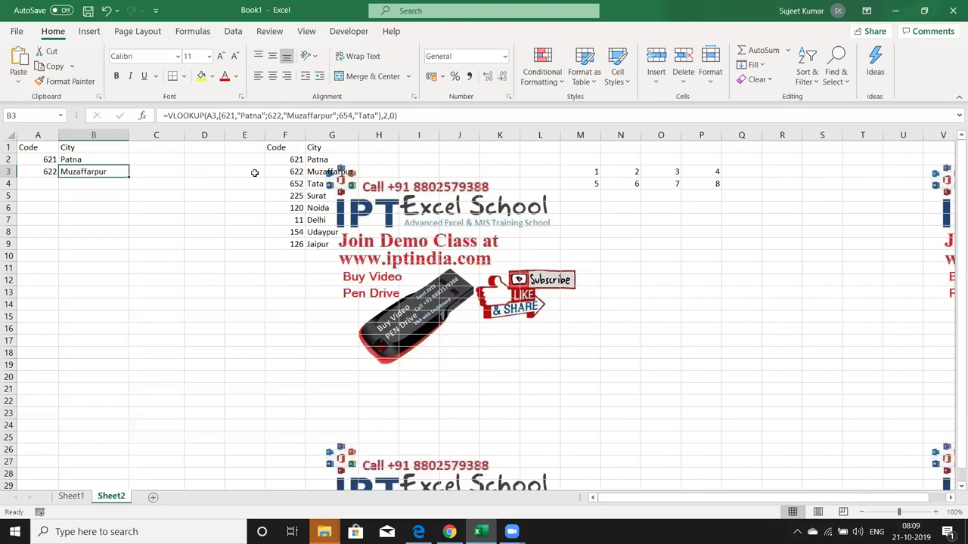
- Select the inline array constant within B3's formula for copying
{"action": "left_click", "coordinate": [350, 115]}
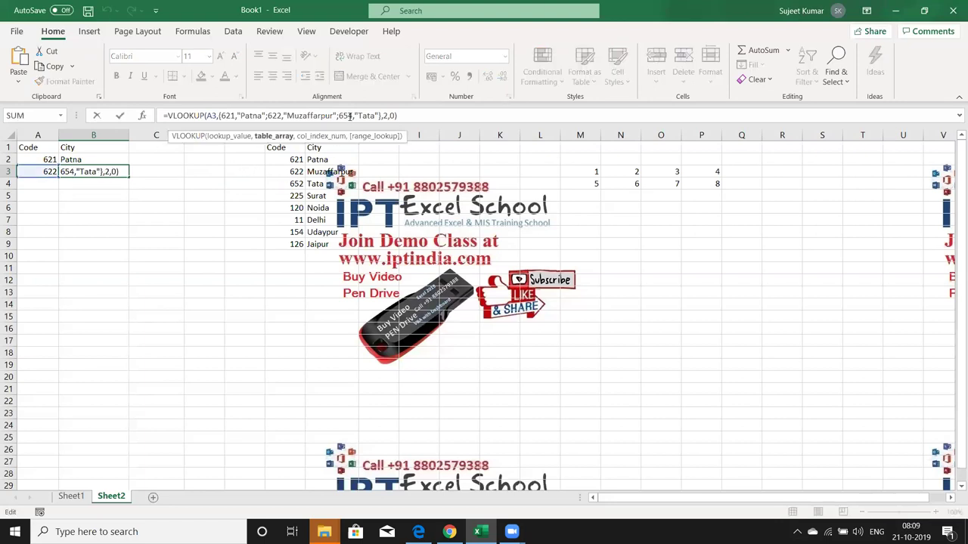
{"action": "type", "text": "2"}
{"action": "key", "text": "Return"}
{"action": "key", "text": "Up"}
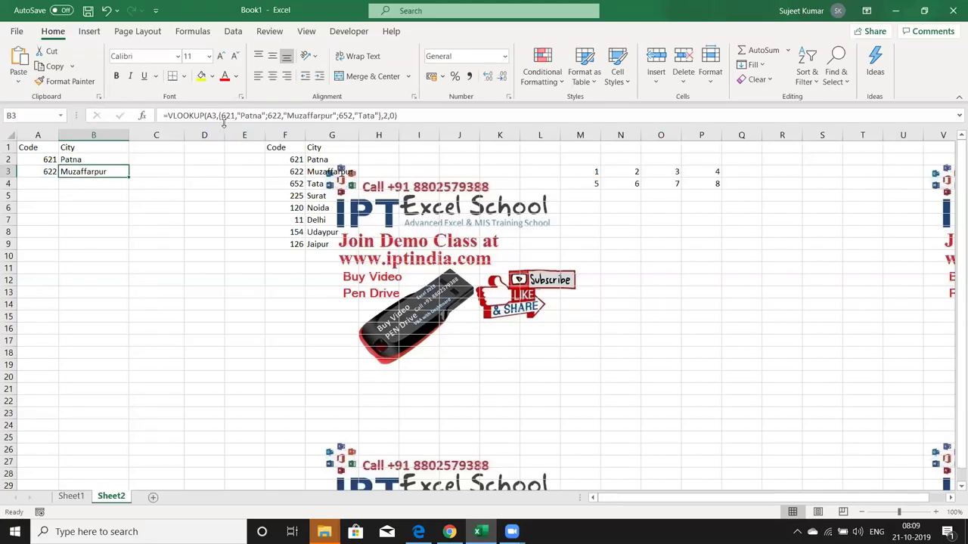
{"action": "left_click_drag", "start_coordinate": [218, 116], "coordinate": [380, 116]}
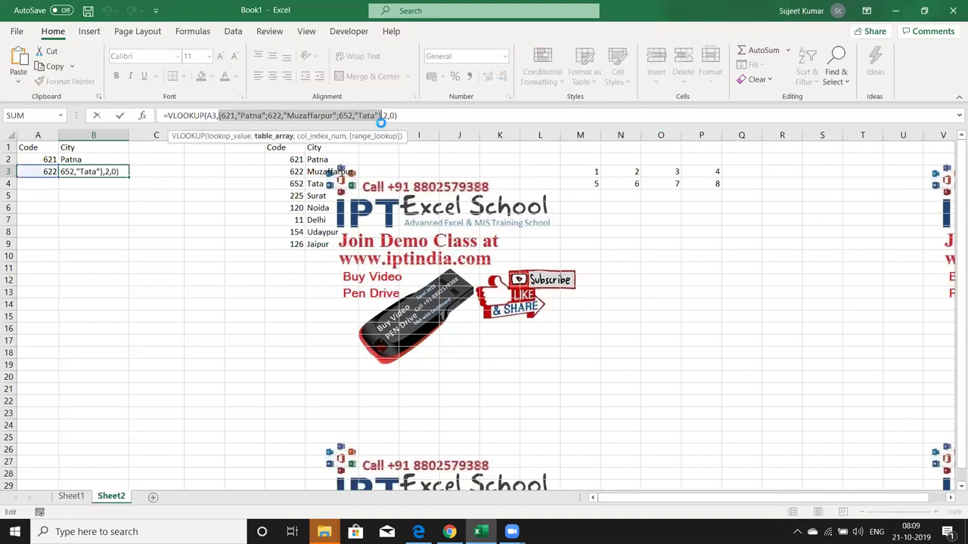
{"action": "key", "text": "ctrl+Return"}
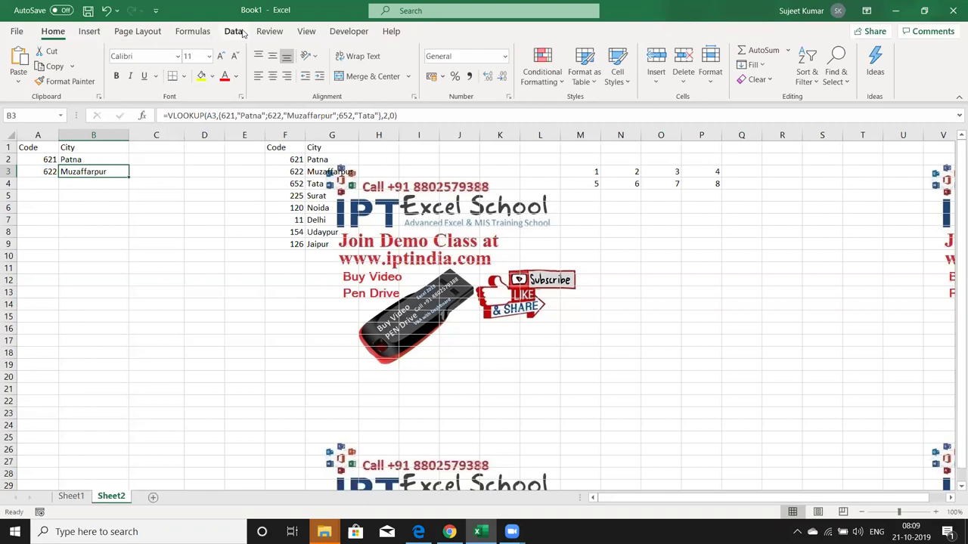
- Define the name Data referring to {621,"Patna";622,"Muzaffarpur";652,"Tata"}
{"action": "left_click", "coordinate": [240, 32]}
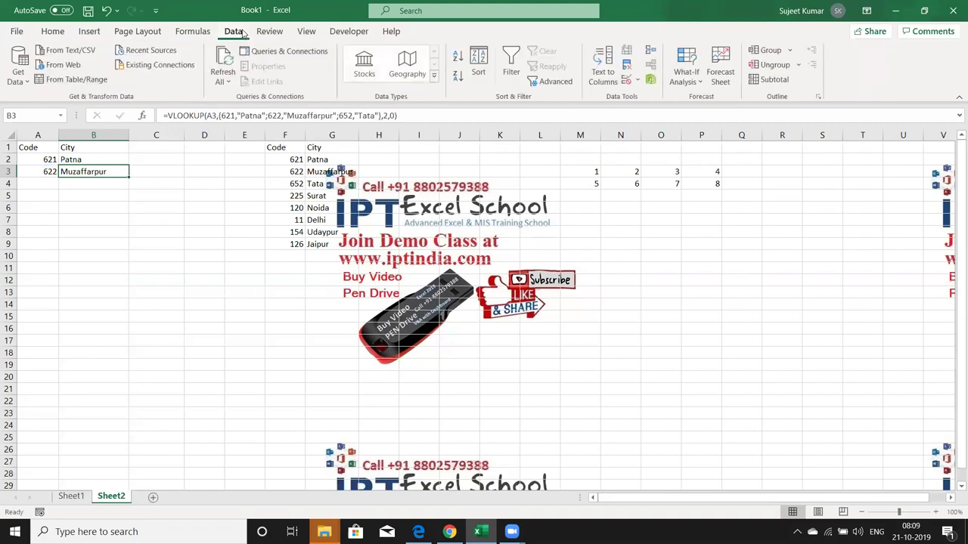
{"action": "left_click", "coordinate": [192, 31]}
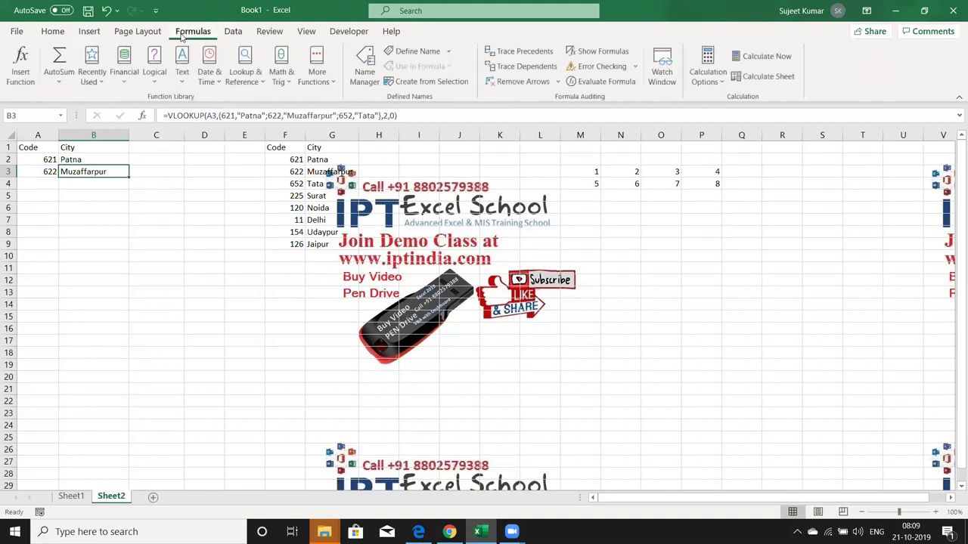
{"action": "left_click", "coordinate": [409, 51]}
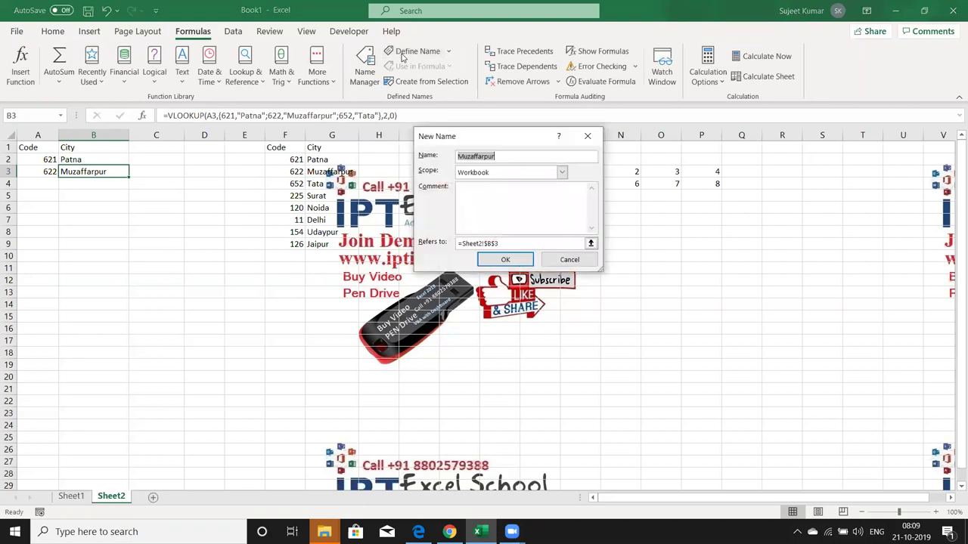
{"action": "type", "text": "Data"}
{"action": "key", "text": "Tab"}
{"action": "key", "text": "Tab"}
{"action": "key", "text": "Tab"}
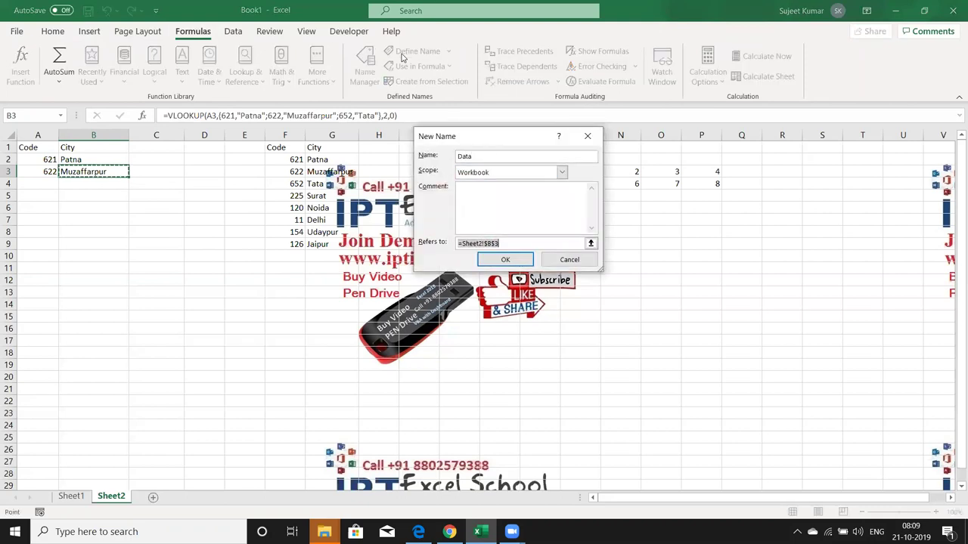
{"action": "type", "text": "="}
{"action": "key", "text": "ctrl+v"}
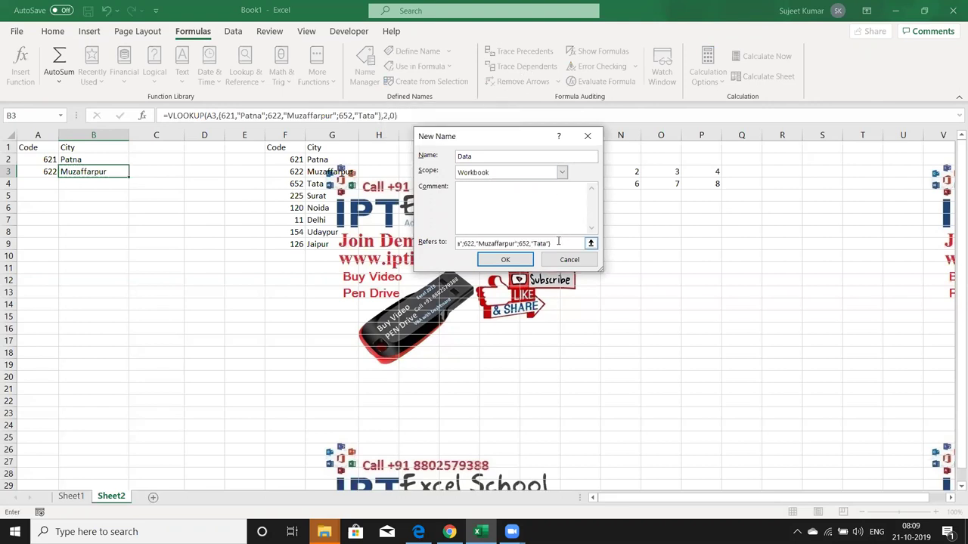
{"action": "left_click_drag", "start_coordinate": [560, 243], "coordinate": [457, 243]}
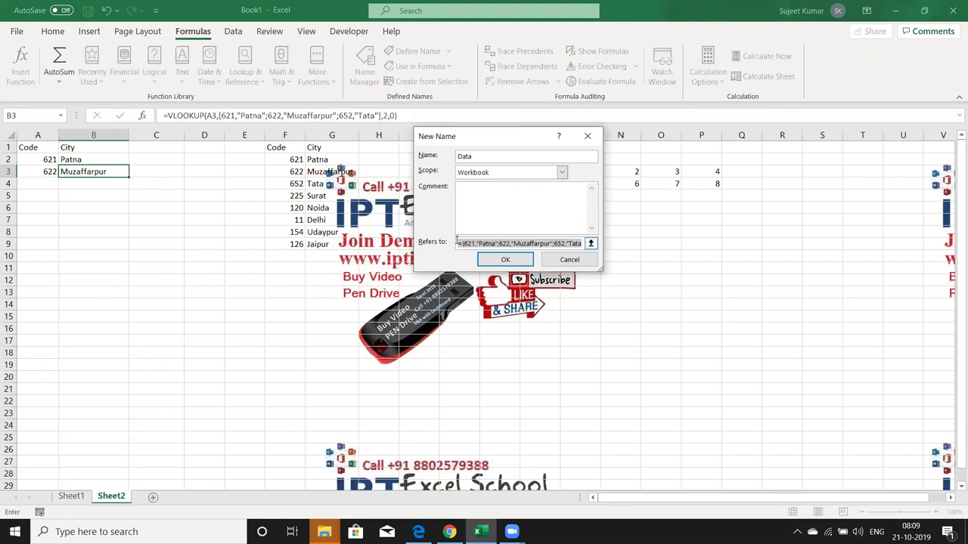
{"action": "left_click", "coordinate": [499, 260]}
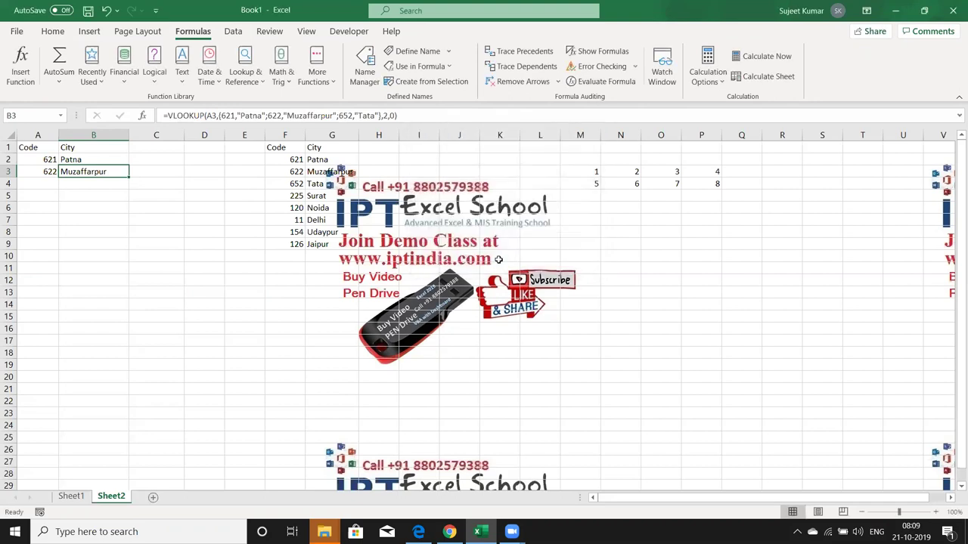
- Enter code 652 in A4
{"action": "left_click", "coordinate": [43, 175]}
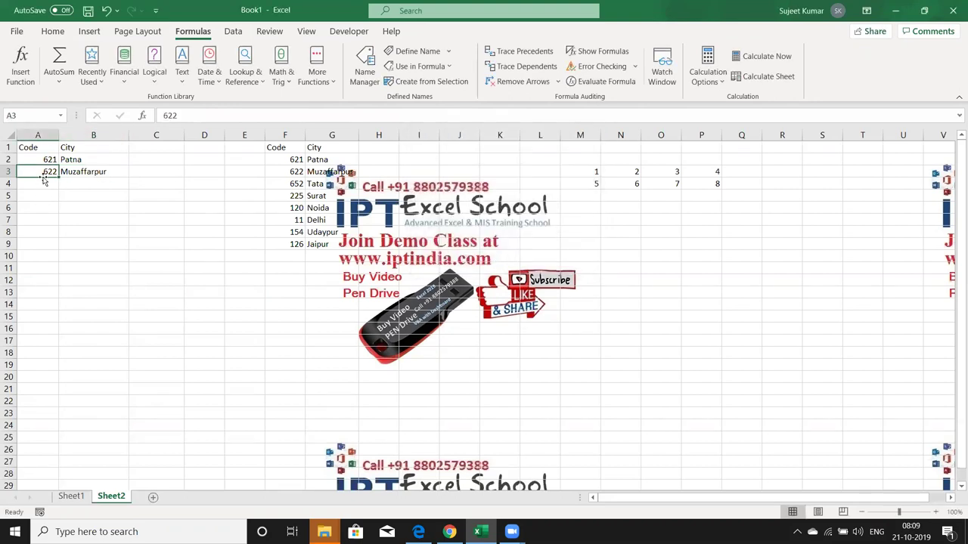
{"action": "left_click", "coordinate": [46, 183]}
{"action": "type", "text": "6"}
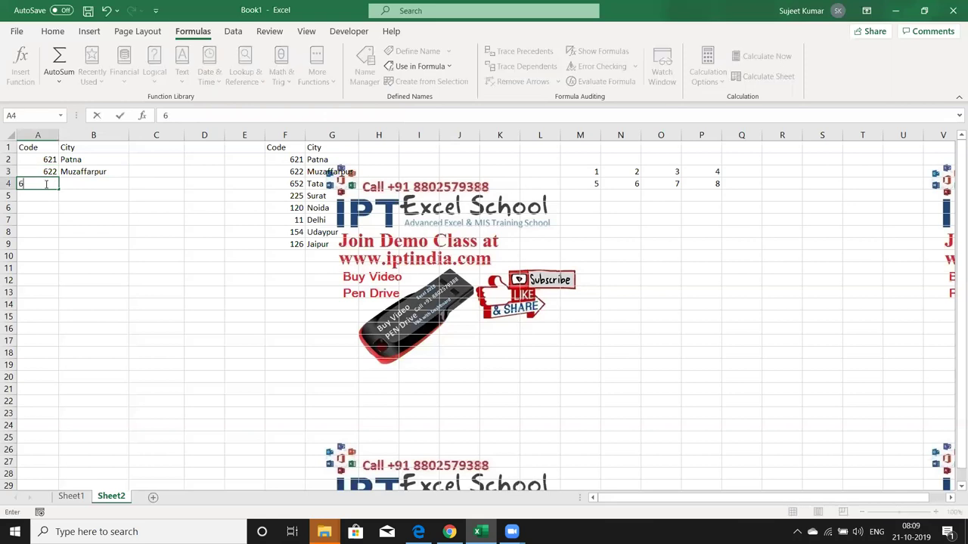
{"action": "type", "text": "52"}
{"action": "key", "text": "Tab"}
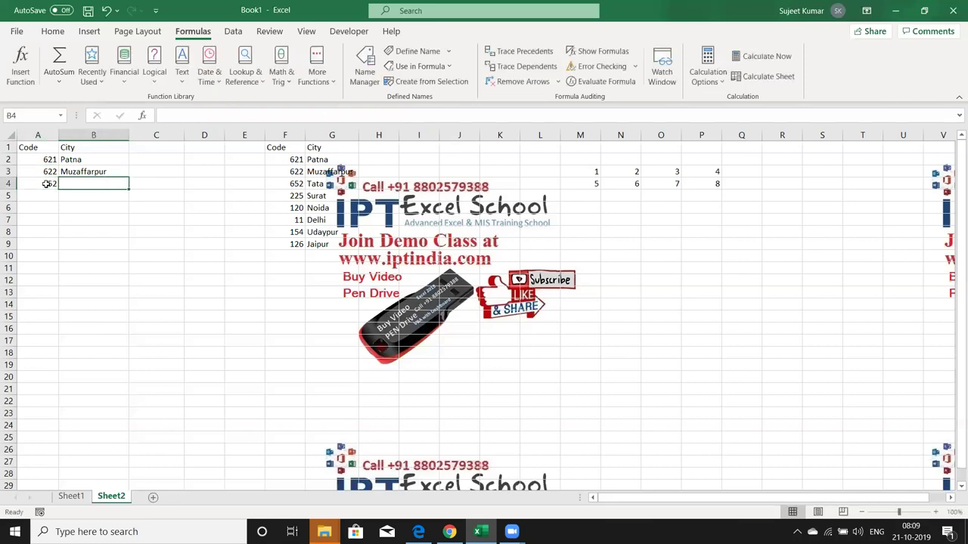
- Enter =VLOOKUP(A4,Data,2,0) in B4 to return Tata
{"action": "type", "text": "="}
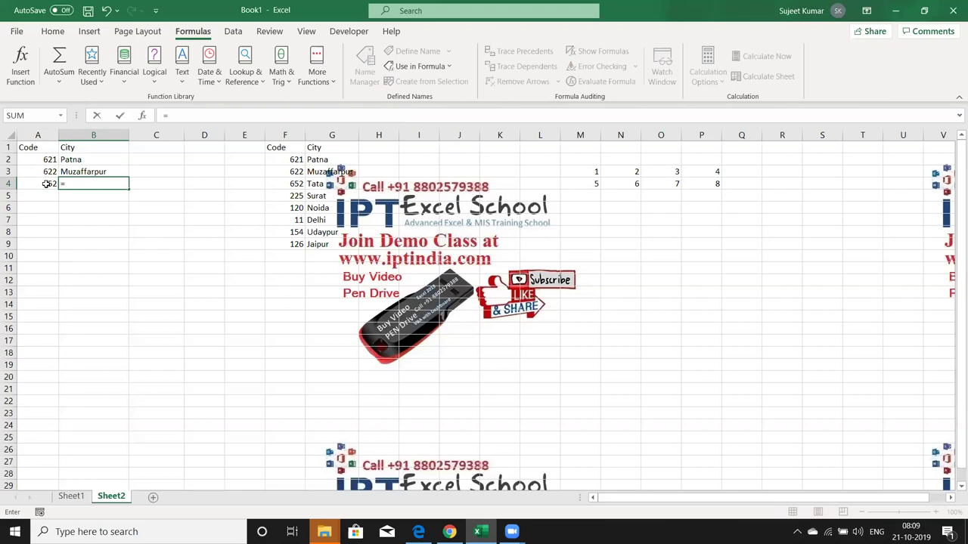
{"action": "type", "text": "vl"}
{"action": "key", "text": "Tab"}
{"action": "left_click", "coordinate": [47, 184]}
{"action": "type", "text": ","}
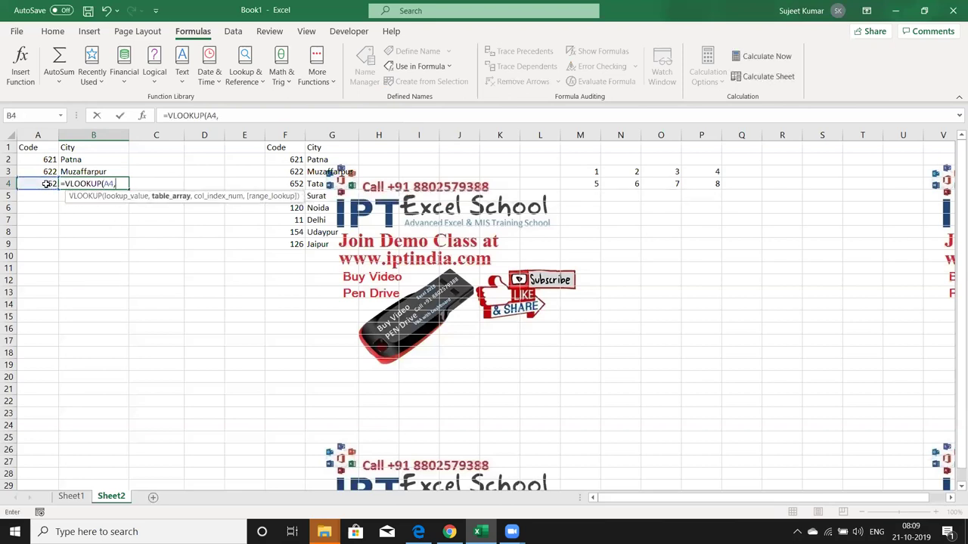
{"action": "type", "text": "Data,2,0"}
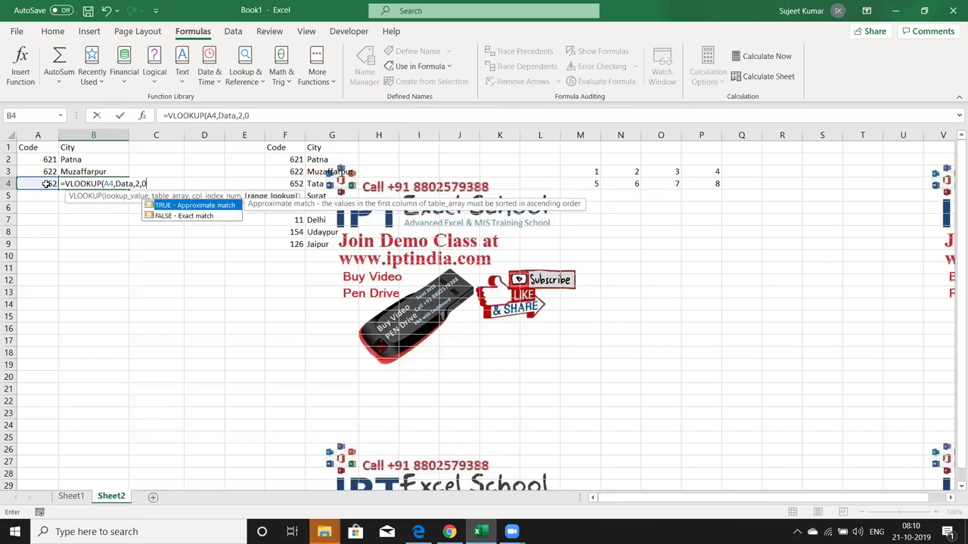
{"action": "key", "text": "ctrl+Return"}
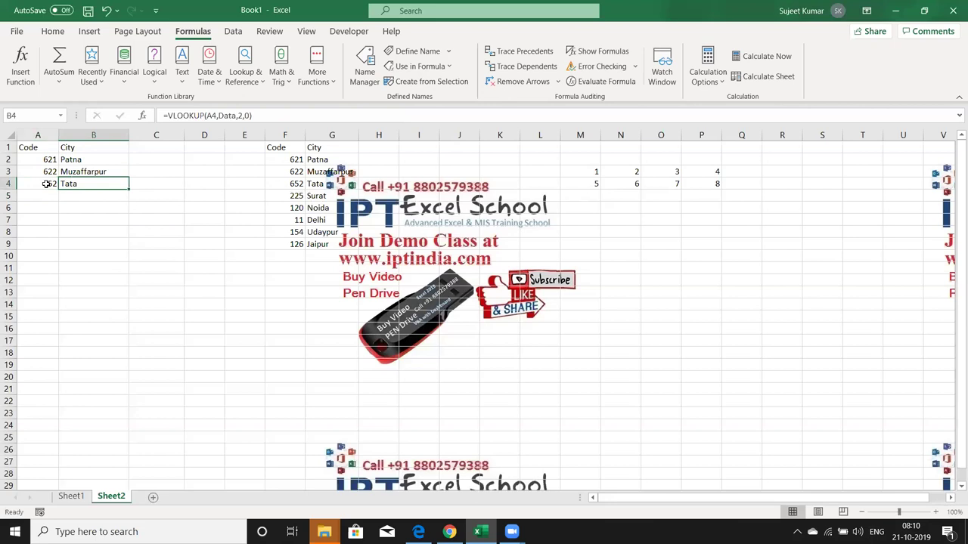
- Add Sheet3 with headers ID in H1 and Name in I1, and 100 in H2
{"action": "left_click", "coordinate": [154, 497]}
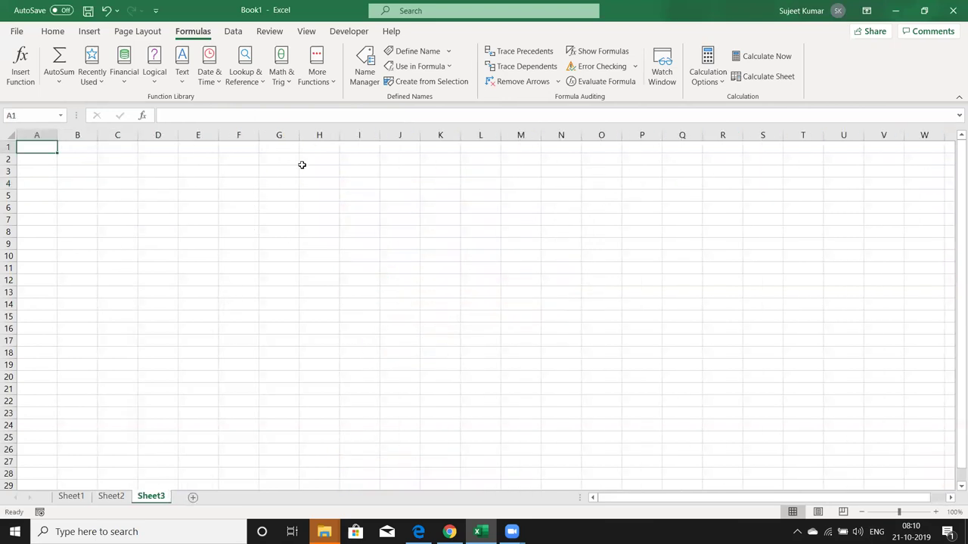
{"action": "left_click", "coordinate": [326, 147]}
{"action": "type", "text": "ID"}
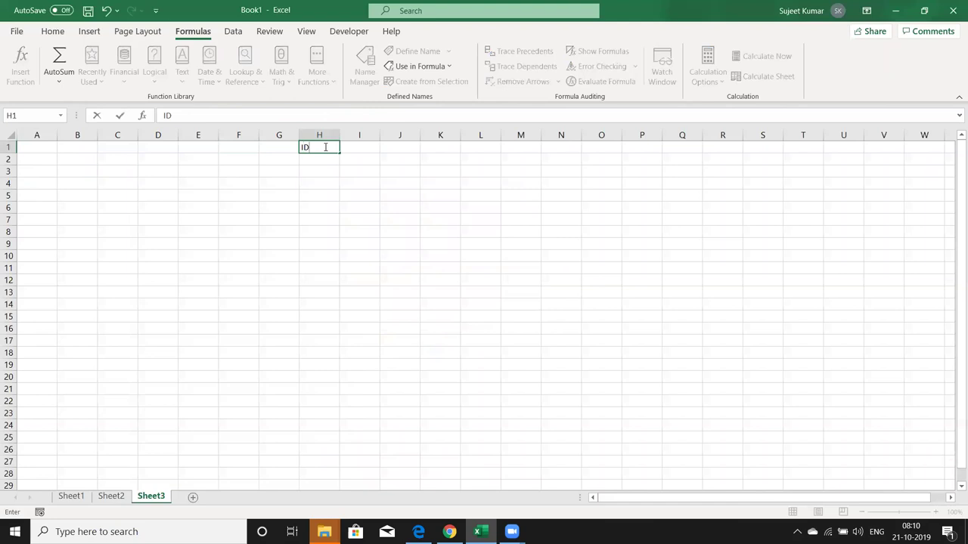
{"action": "key", "text": "Return"}
{"action": "type", "text": "100"}
{"action": "key", "text": "Return"}
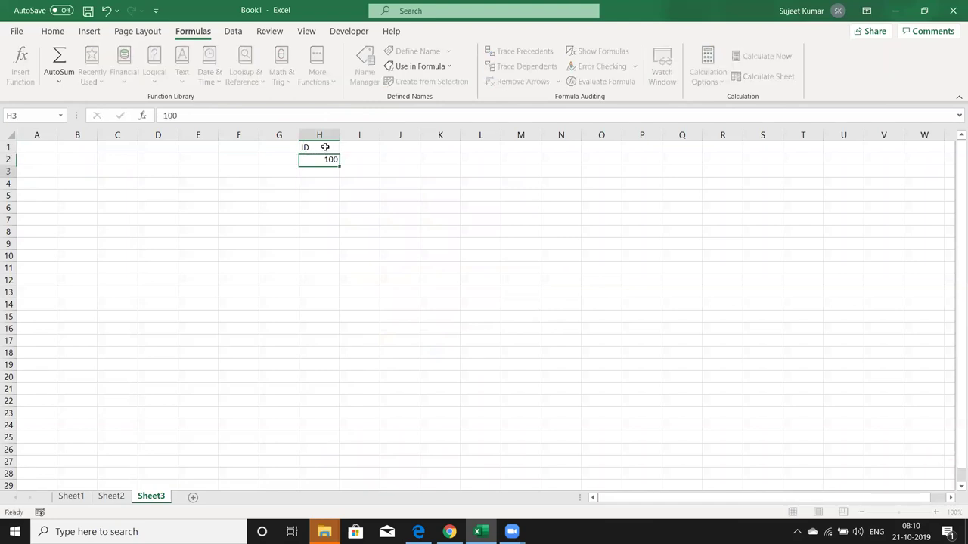
{"action": "key", "text": "Up"}
{"action": "key", "text": "Up"}
{"action": "key", "text": "Right"}
{"action": "type", "text": "Name"}
{"action": "key", "text": "Return"}
- Enter 101 in H3 and AutoFill the IDs down to 135 in row 37
{"action": "left_click", "coordinate": [320, 171]}
{"action": "type", "text": "101"}
{"action": "key", "text": "Return"}
{"action": "left_click_drag", "start_coordinate": [323, 158], "coordinate": [344, 508]}
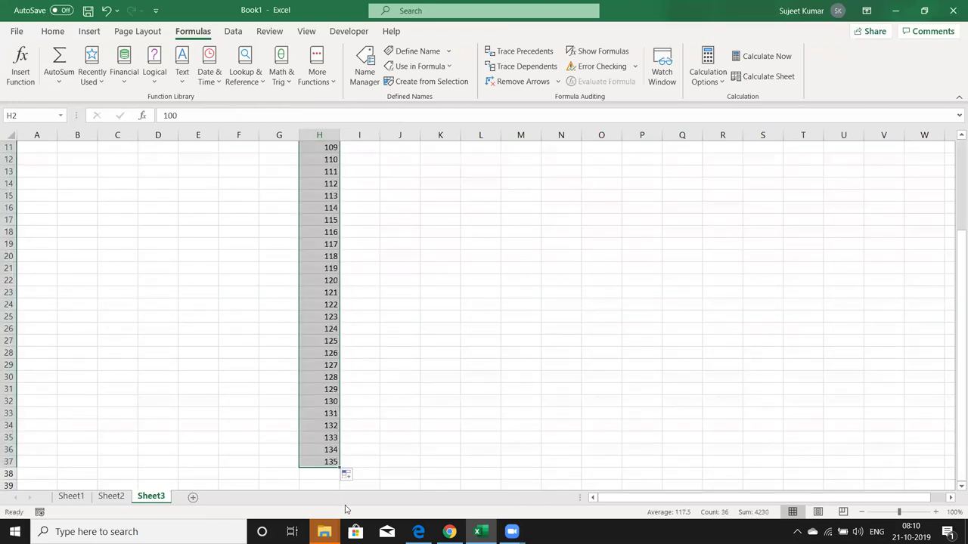
{"action": "key", "text": "Down"}
{"action": "key", "text": "Down"}
{"action": "key", "text": "Down"}
{"action": "key", "text": "Down"}
{"action": "key", "text": "Down"}
{"action": "key", "text": "Down"}
{"action": "key", "text": "Down"}
{"action": "key", "text": "Down"}
{"action": "key", "text": "Down"}
{"action": "key", "text": "Down"}
{"action": "key", "text": "Down"}
{"action": "key", "text": "Down"}
{"action": "key", "text": "Down"}
{"action": "key", "text": "Up"}
{"action": "key", "text": "Up"}
{"action": "key", "text": "Up"}
{"action": "key", "text": "Up"}
{"action": "key", "text": "Up"}
{"action": "key", "text": "Up"}
{"action": "key", "text": "ctrl+Up"}
{"action": "key", "text": "Right"}
{"action": "key", "text": "Down"}
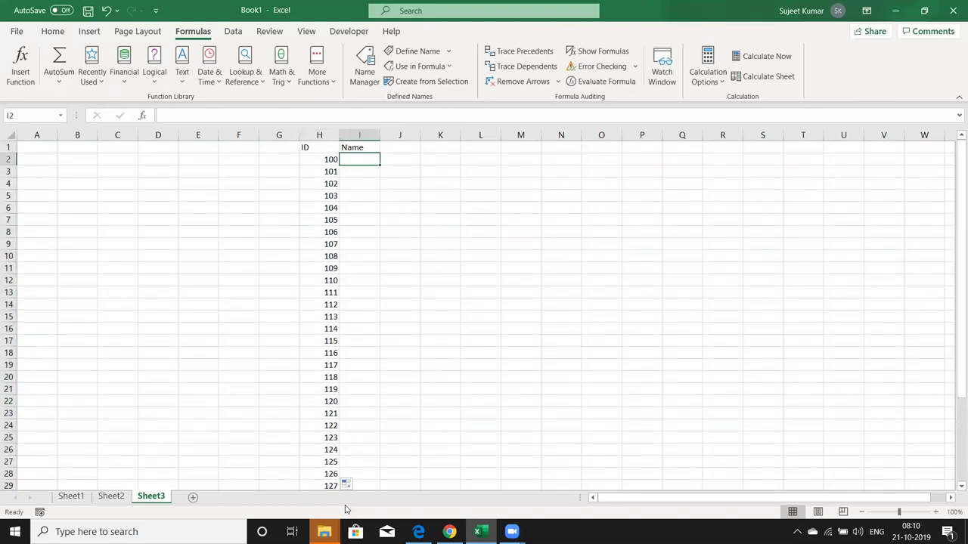
- Type the first name in I2 and fill the names down beside all IDs
{"action": "type", "text": "Puja"}
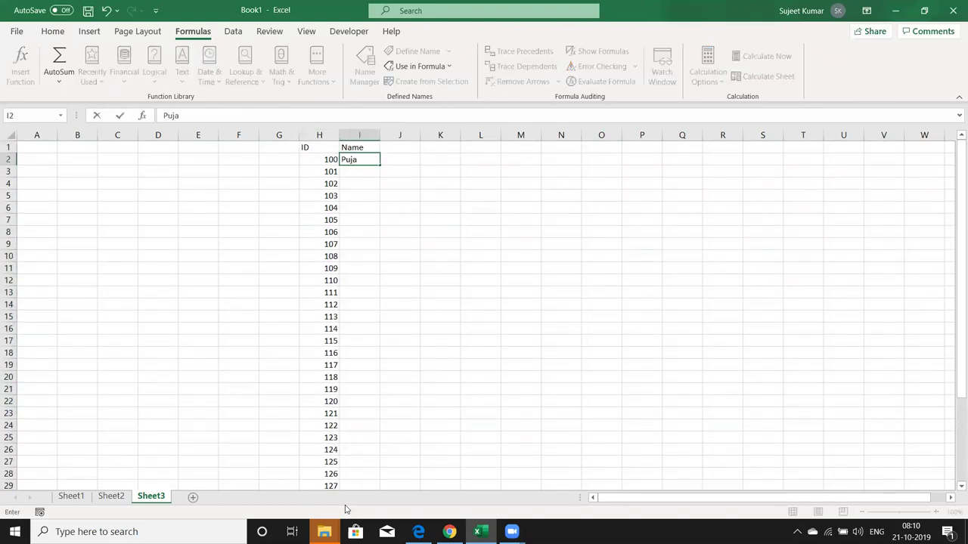
{"action": "key", "text": "Return"}
{"action": "left_click", "coordinate": [353, 158]}
{"action": "double_click", "coordinate": [380, 163]}
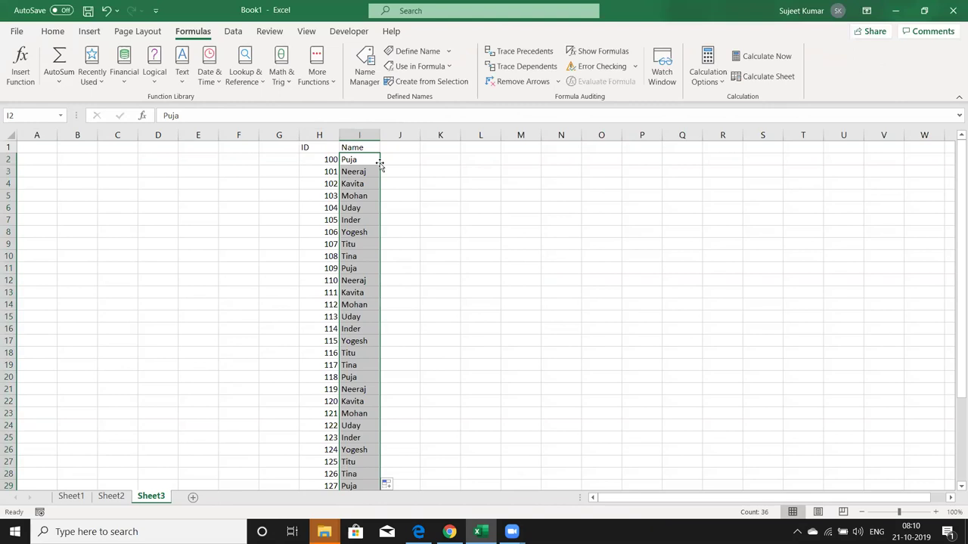
{"action": "key", "text": "Up"}
- Copy the ID/Name table H1:I37 and search Windows for Word ('wor')
{"action": "key", "text": "Right"}
{"action": "key", "text": "Right"}
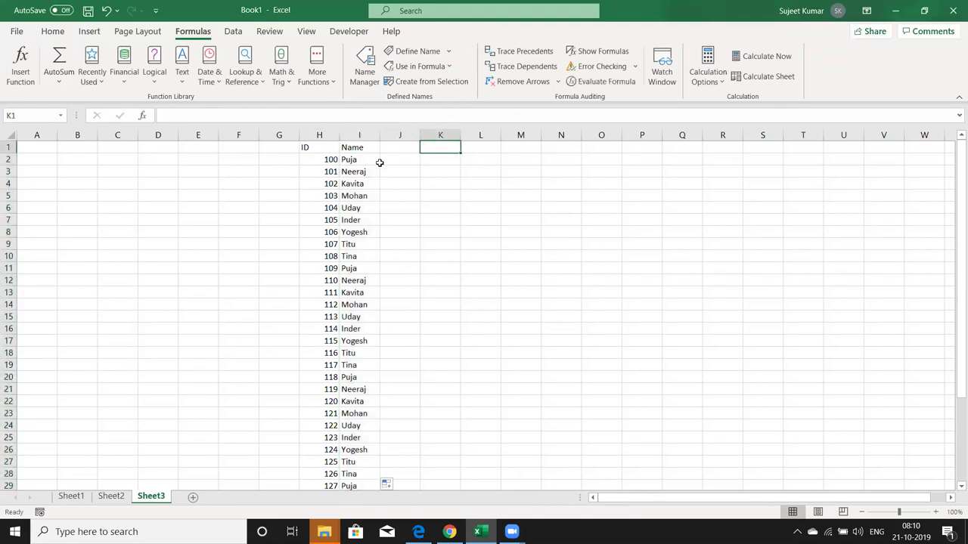
{"action": "key", "text": "Left"}
{"action": "key", "text": "Left"}
{"action": "key", "text": "Left"}
{"action": "key", "text": "ctrl+shift+Right"}
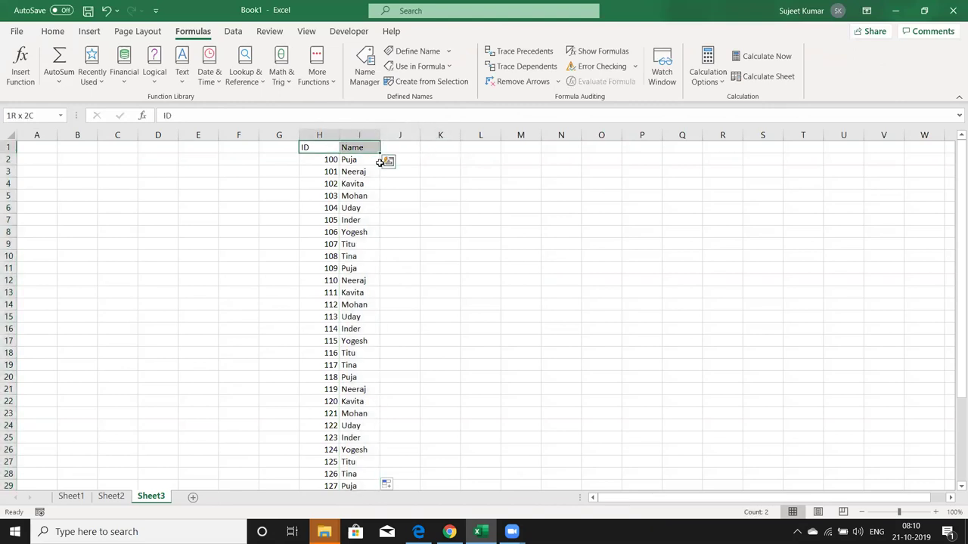
{"action": "key", "text": "ctrl+shift+Down"}
{"action": "key", "text": "ctrl+c"}
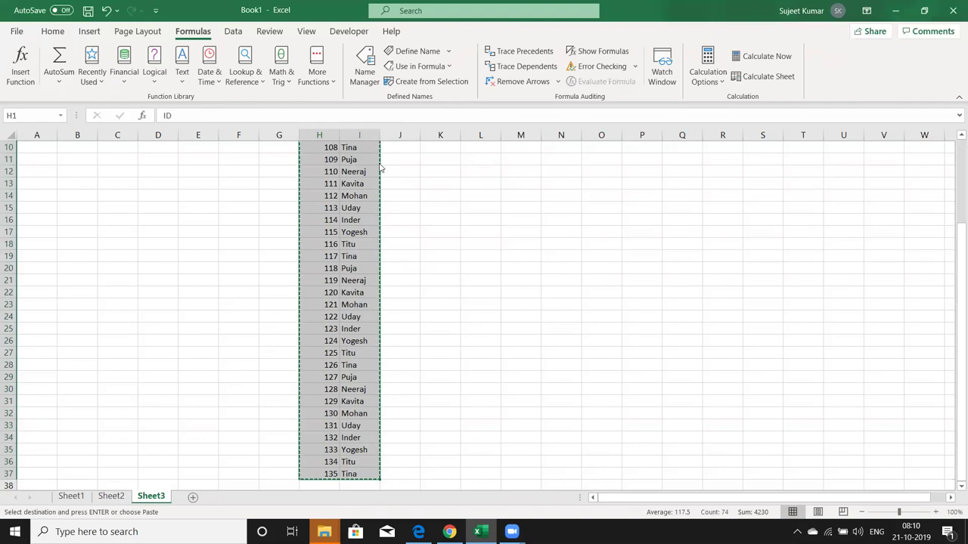
{"action": "key", "text": "super"}
{"action": "type", "text": "wor"}
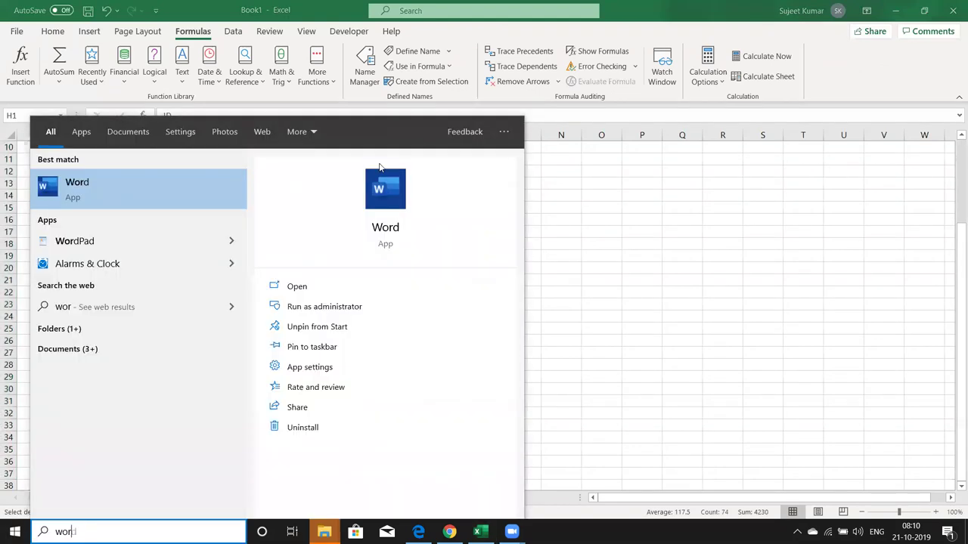
- Start a maximized blank Word document (Document1) and show the Paste choices
{"action": "key", "text": "Escape"}
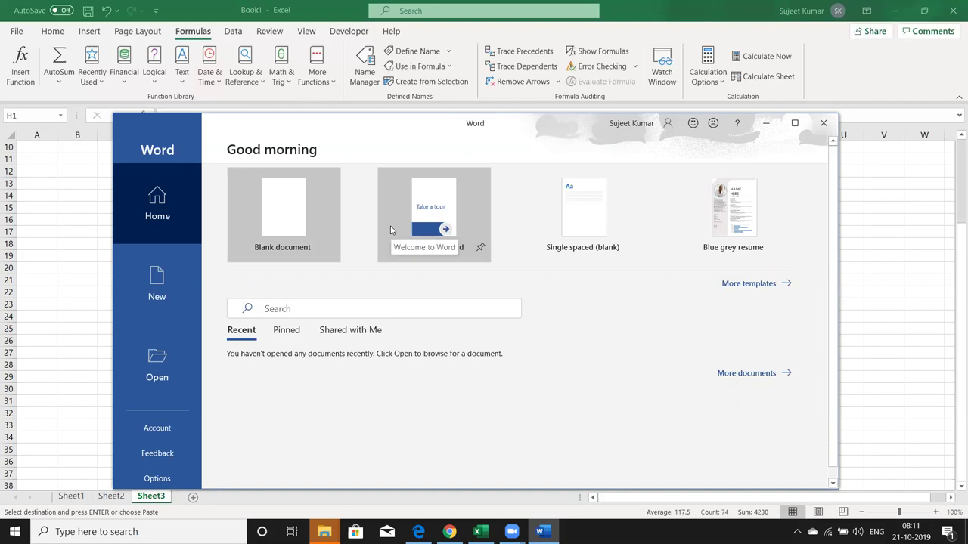
{"action": "left_click", "coordinate": [276, 231]}
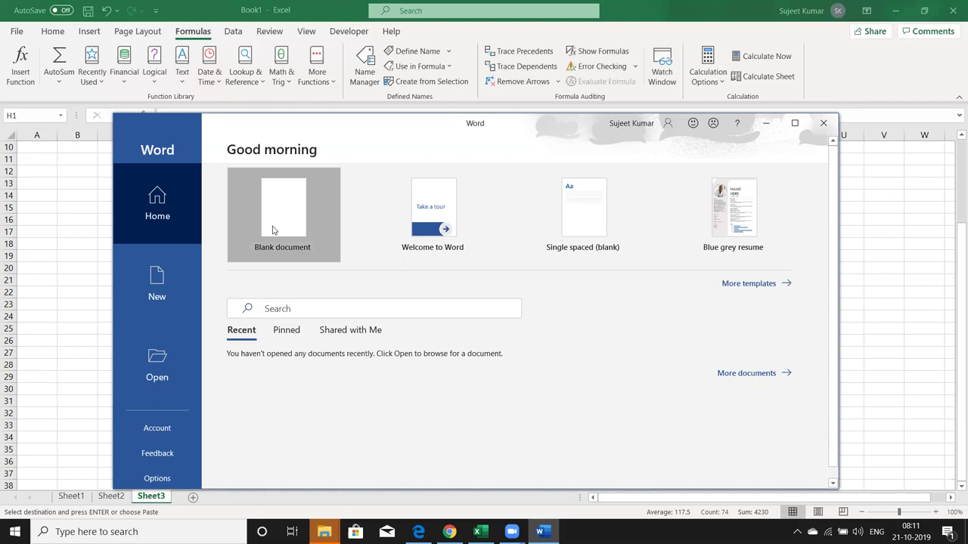
{"action": "left_click", "coordinate": [794, 124]}
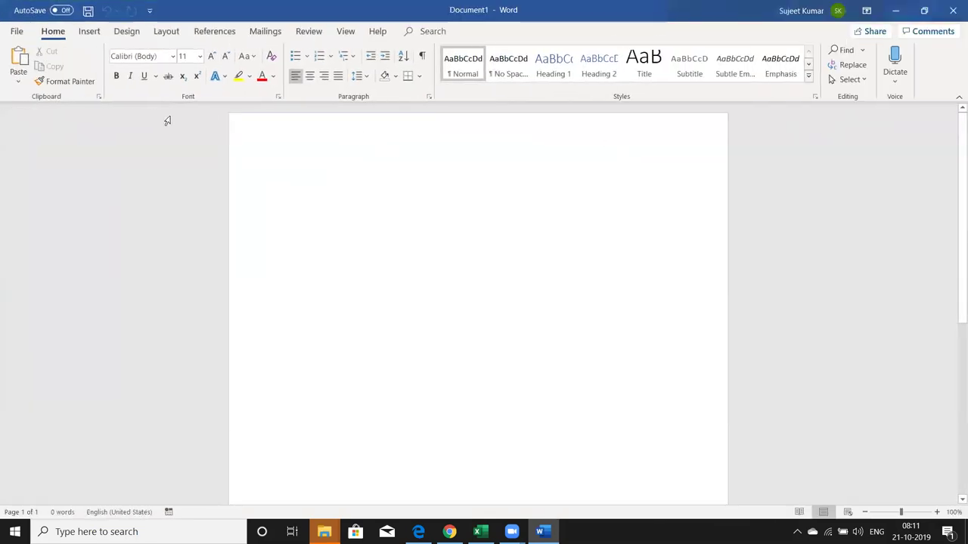
{"action": "left_click", "coordinate": [20, 84]}
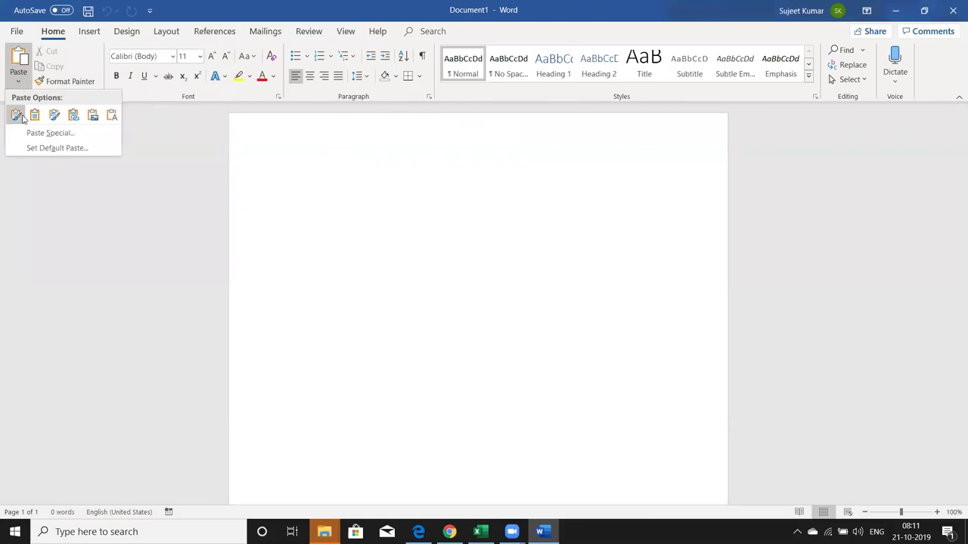
- Paste the Excel table via Paste Special as Unformatted Unicode Text
{"action": "left_click", "coordinate": [33, 135]}
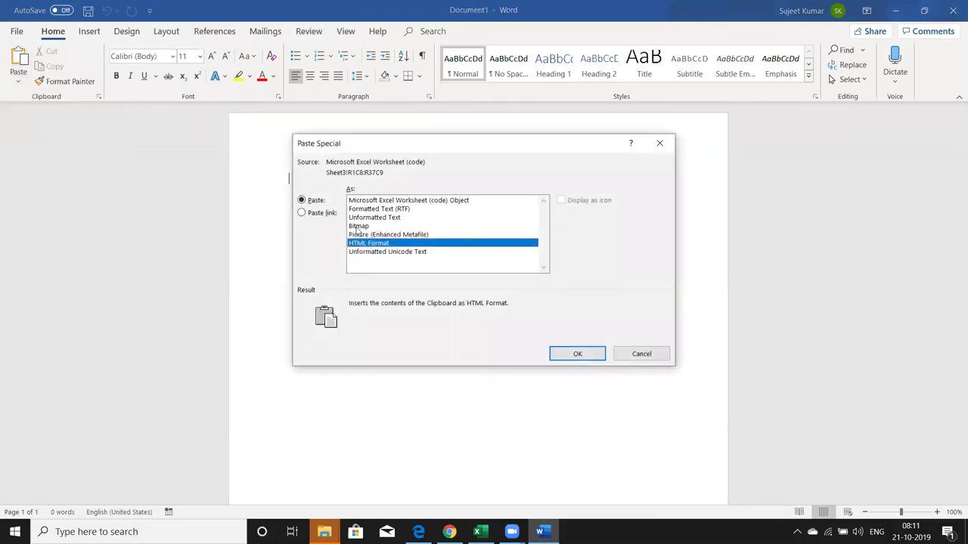
{"action": "left_click", "coordinate": [362, 252]}
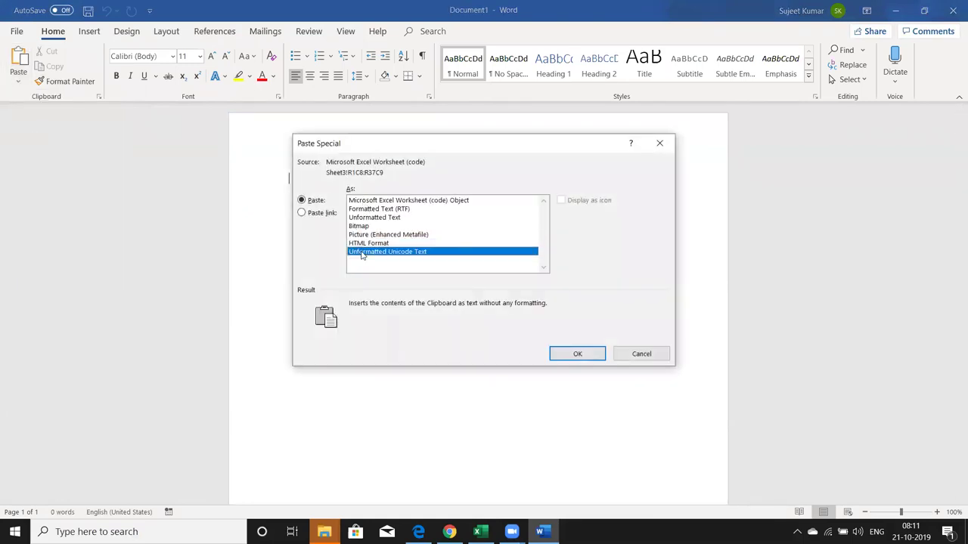
{"action": "left_click", "coordinate": [575, 353]}
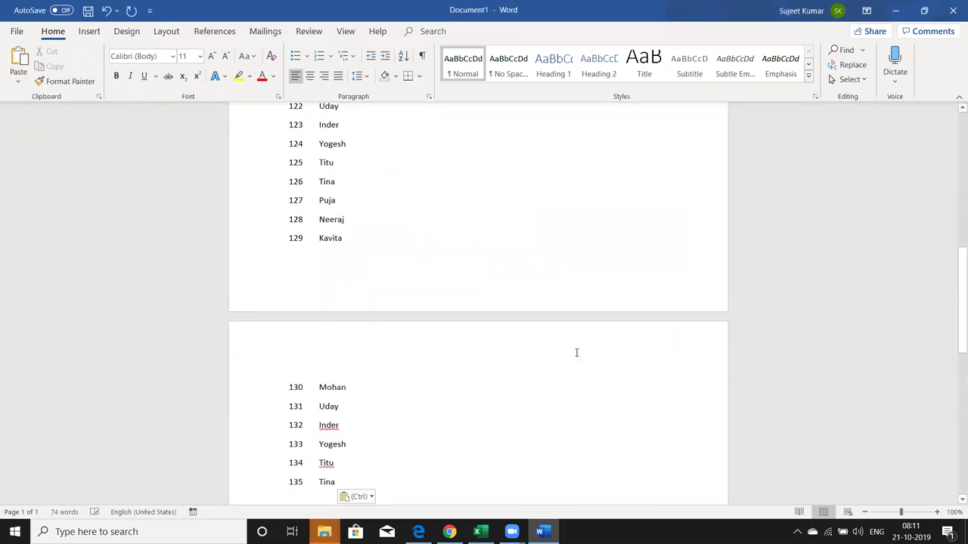
{"action": "scroll", "coordinate": [576, 352], "scroll_direction": "up", "scroll_amount": 1}
{"action": "scroll", "coordinate": [577, 353], "scroll_direction": "up", "scroll_amount": 6}
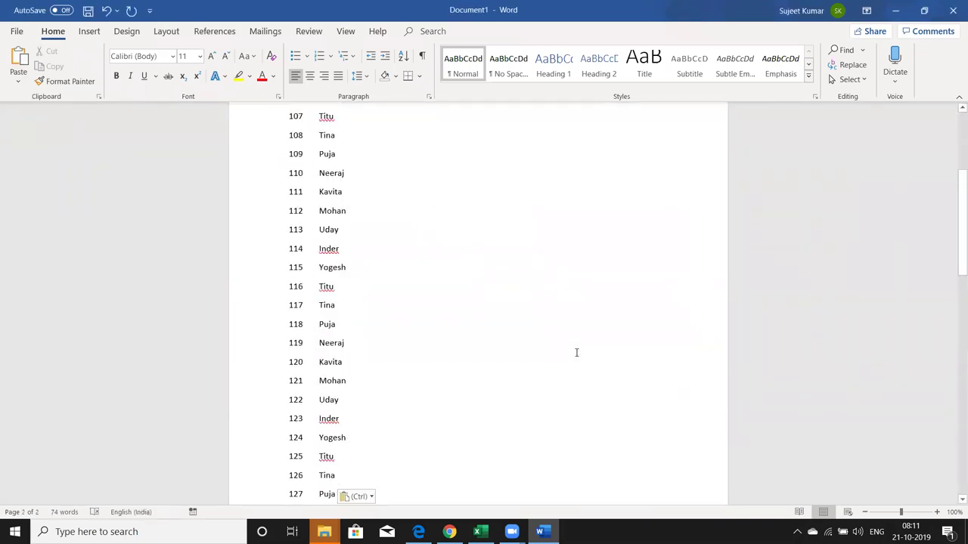
{"action": "scroll", "coordinate": [576, 352], "scroll_direction": "up", "scroll_amount": 3}
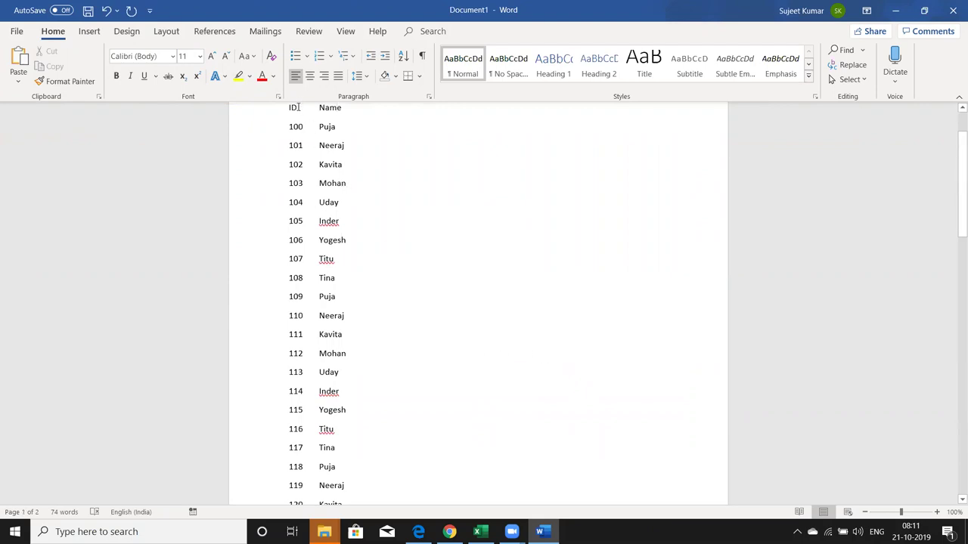
- Test deleting the tab after ID, undo it, and select all the text
{"action": "left_click_drag", "start_coordinate": [298, 107], "coordinate": [319, 107]}
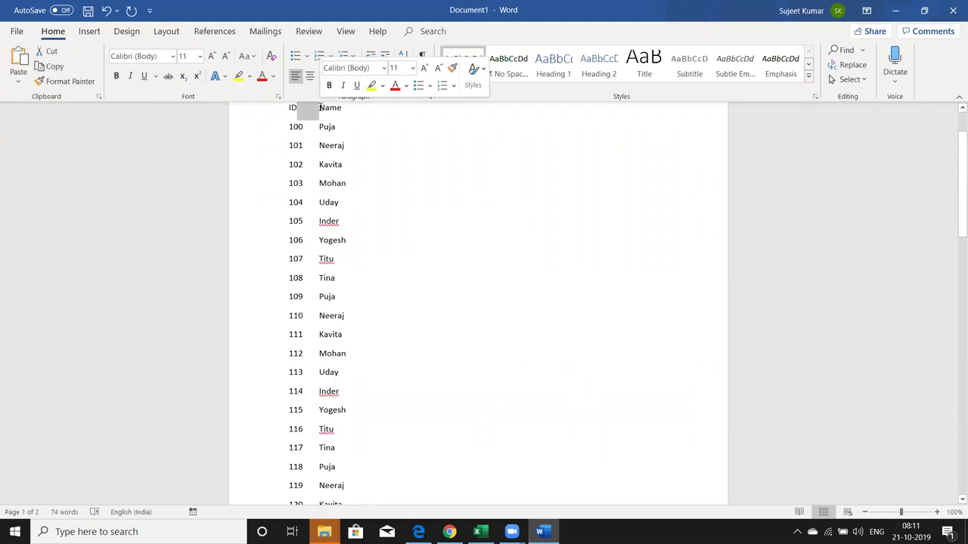
{"action": "key", "text": "Delete"}
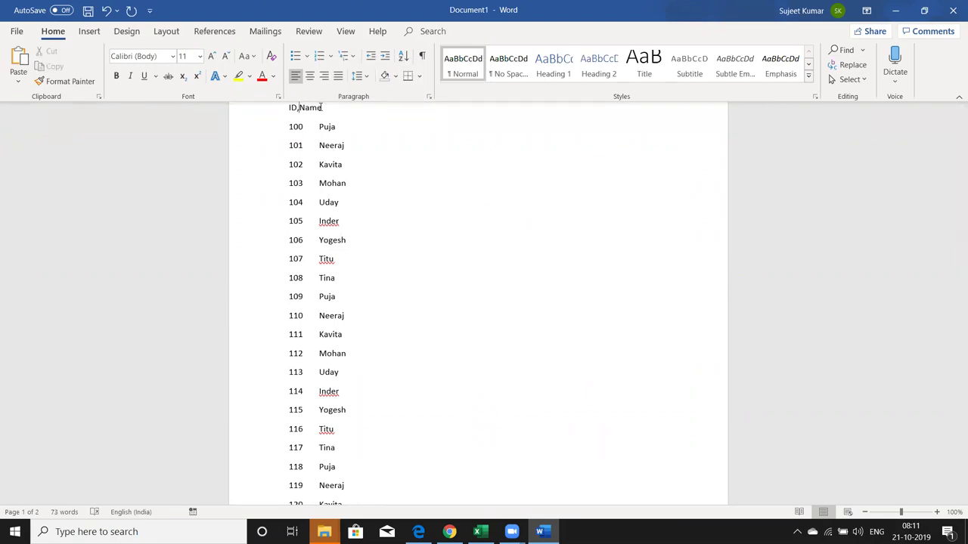
{"action": "key", "text": "ctrl+z"}
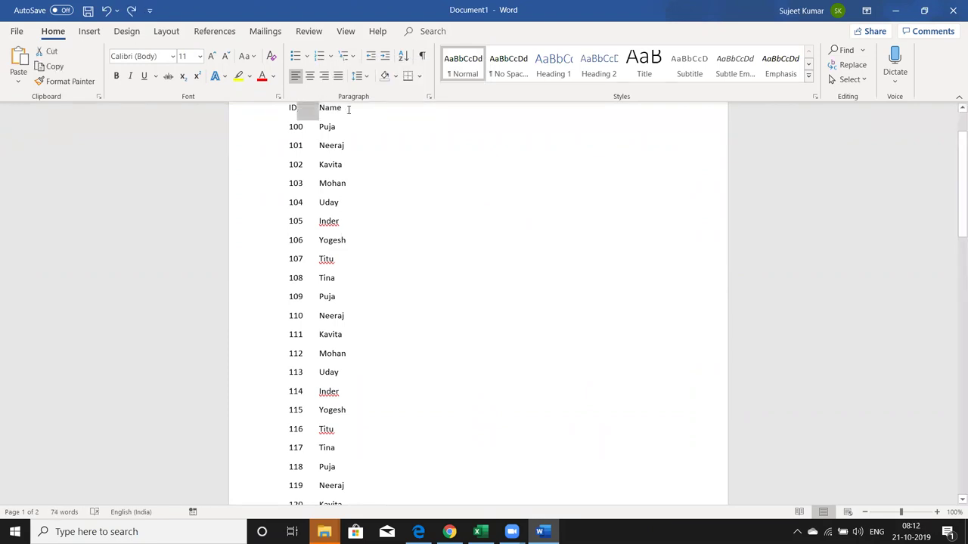
{"action": "left_click", "coordinate": [348, 109]}
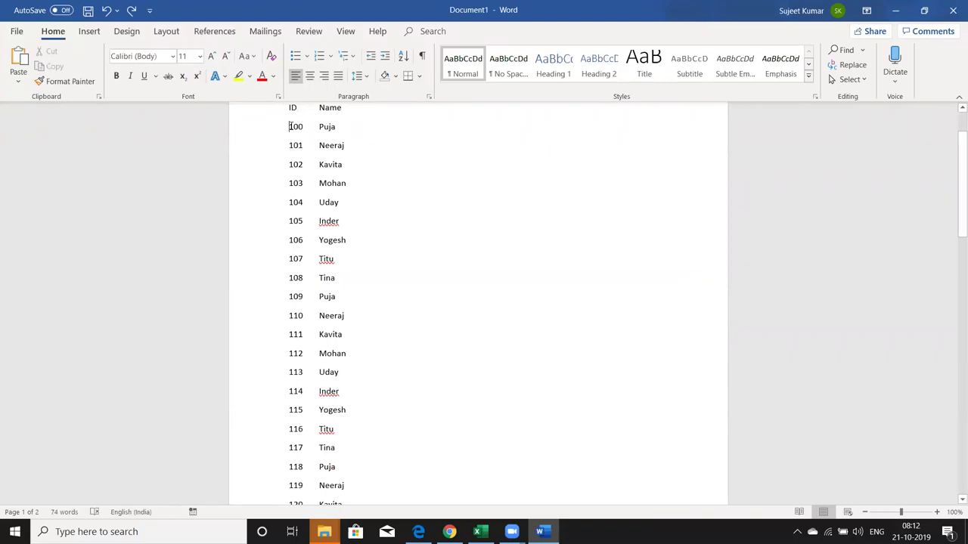
{"action": "key", "text": "ctrl+a"}
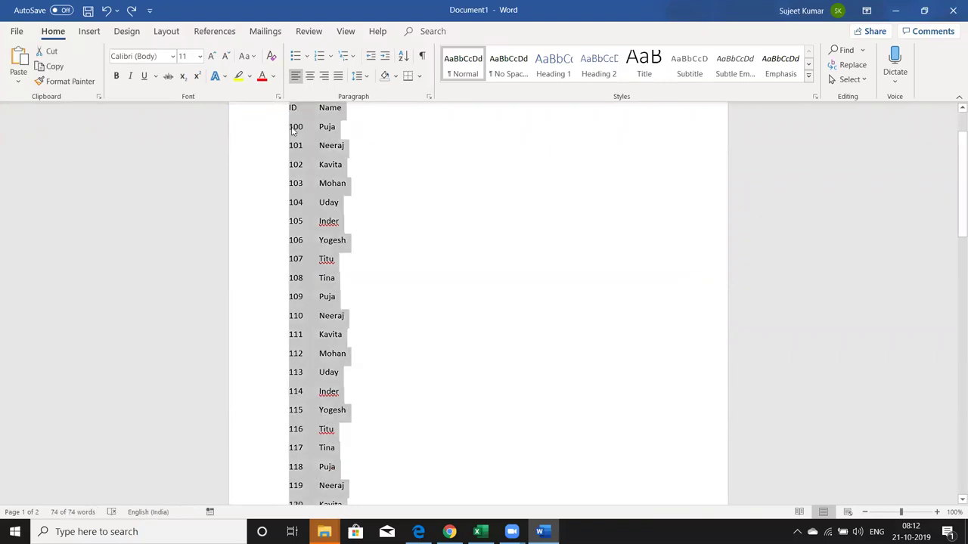
- Replace every tab character (^t) with a comma, making 37 replacements
{"action": "key", "text": "ctrl+h"}
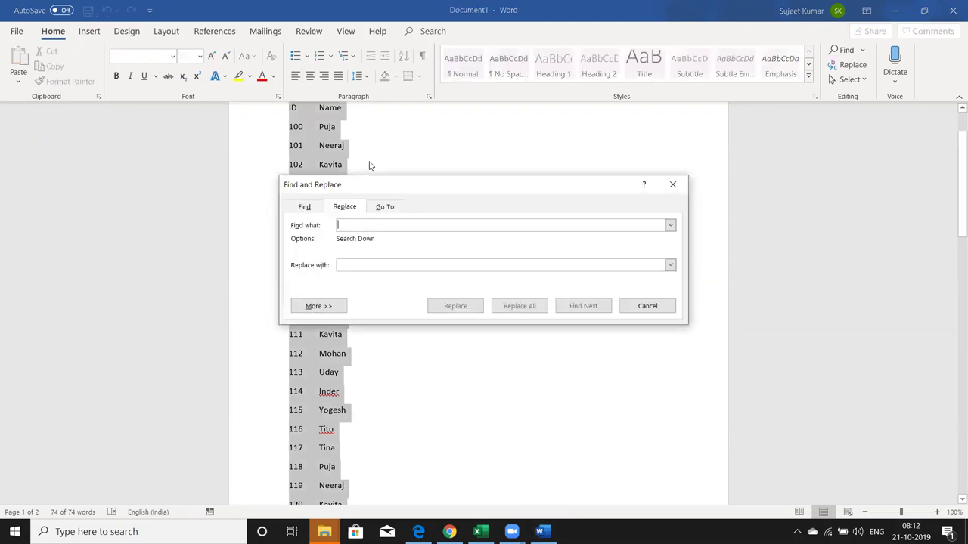
{"action": "left_click_drag", "start_coordinate": [435, 189], "coordinate": [597, 157]}
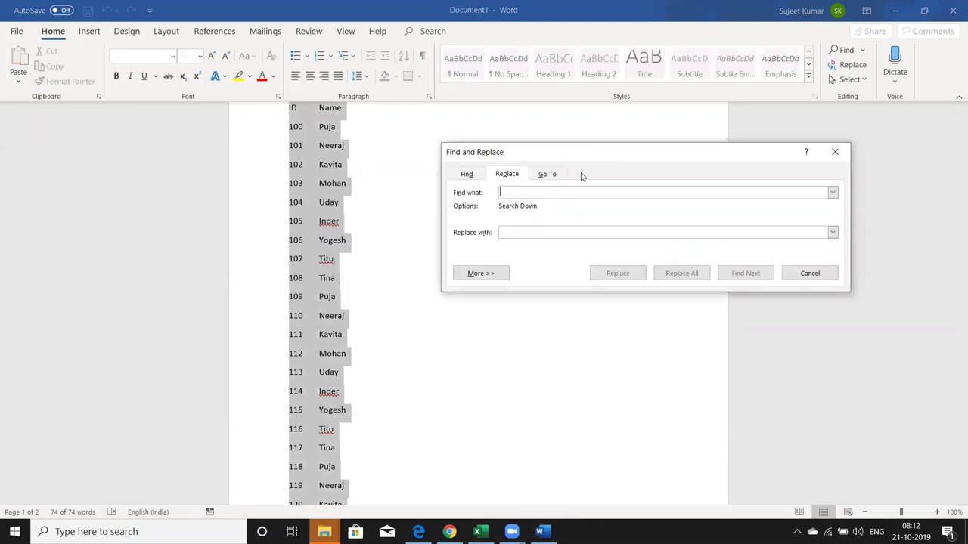
{"action": "left_click", "coordinate": [486, 277]}
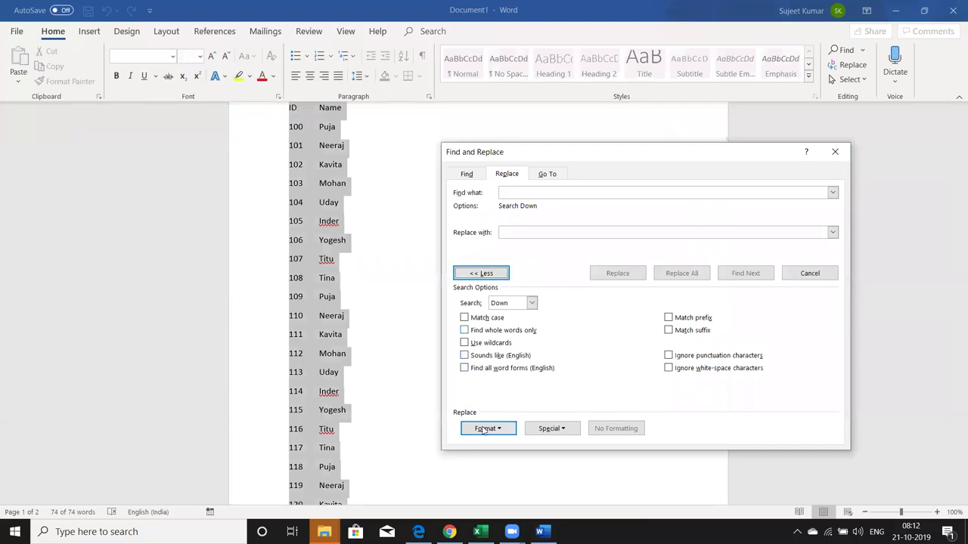
{"action": "left_click", "coordinate": [552, 430]}
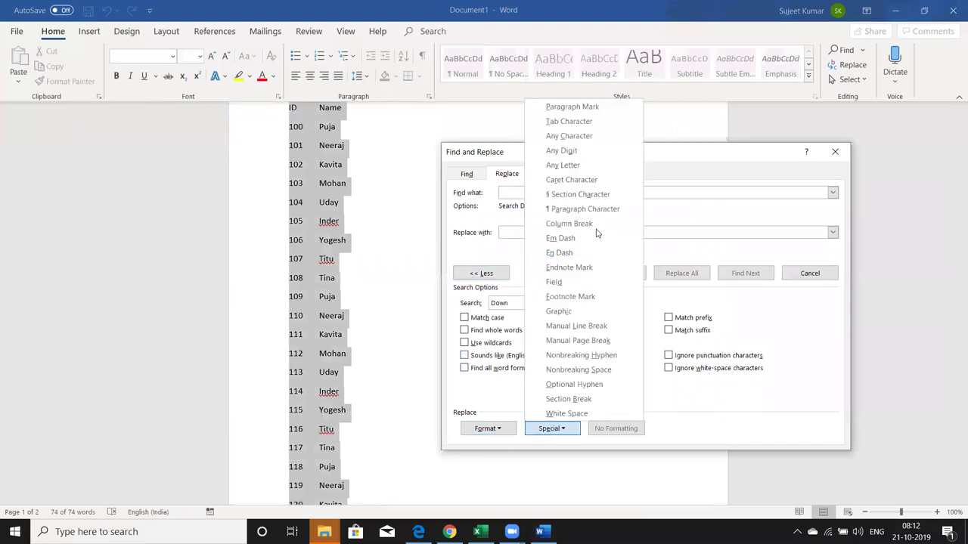
{"action": "left_click", "coordinate": [601, 123]}
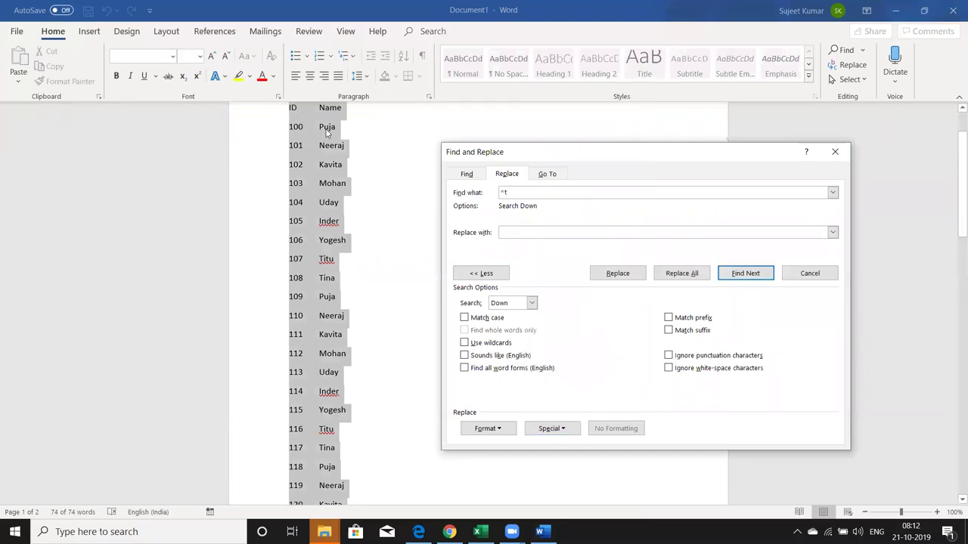
{"action": "left_click", "coordinate": [501, 232]}
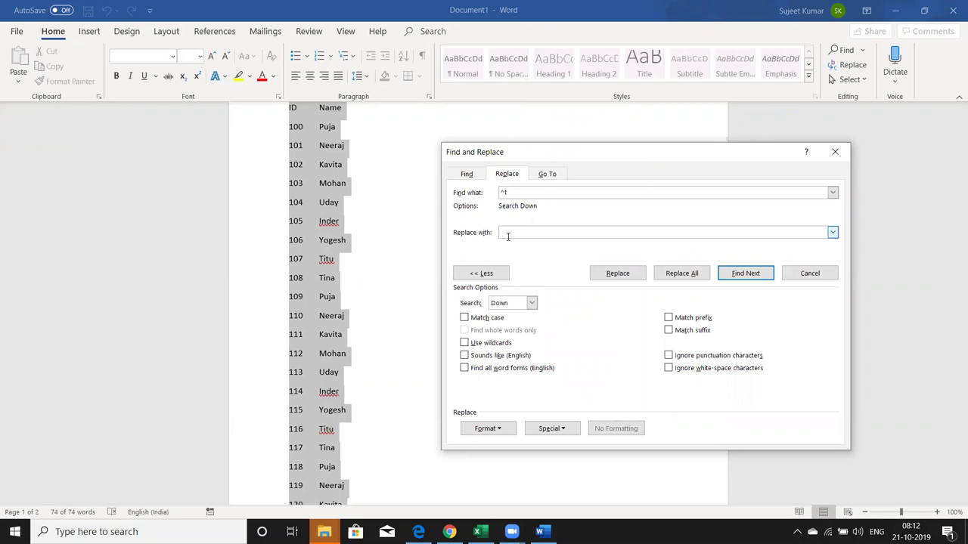
{"action": "type", "text": ","}
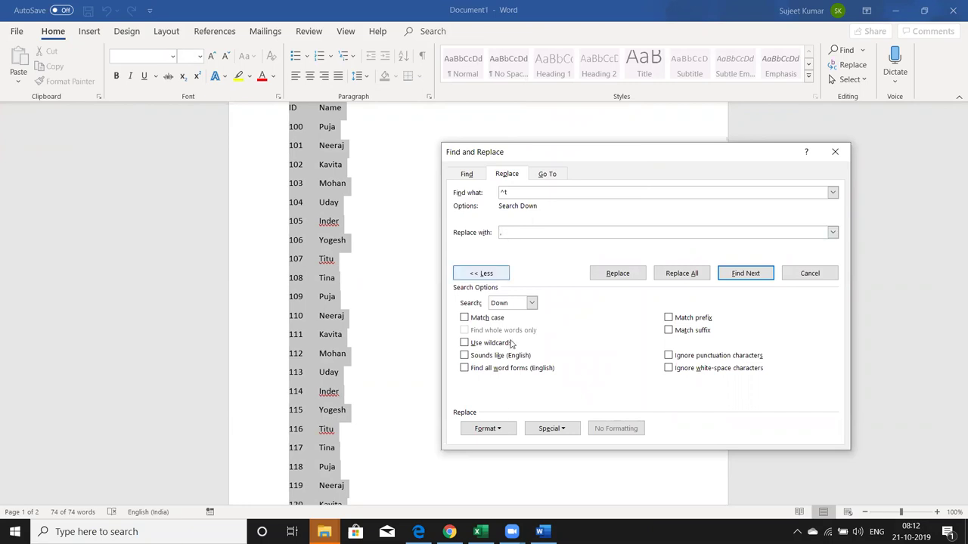
{"action": "left_click", "coordinate": [686, 275]}
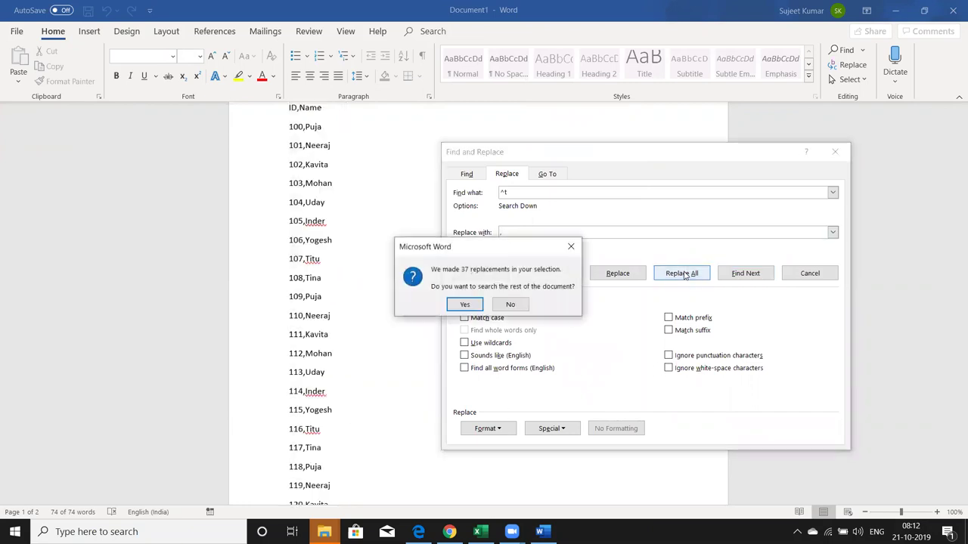
{"action": "left_click", "coordinate": [465, 304]}
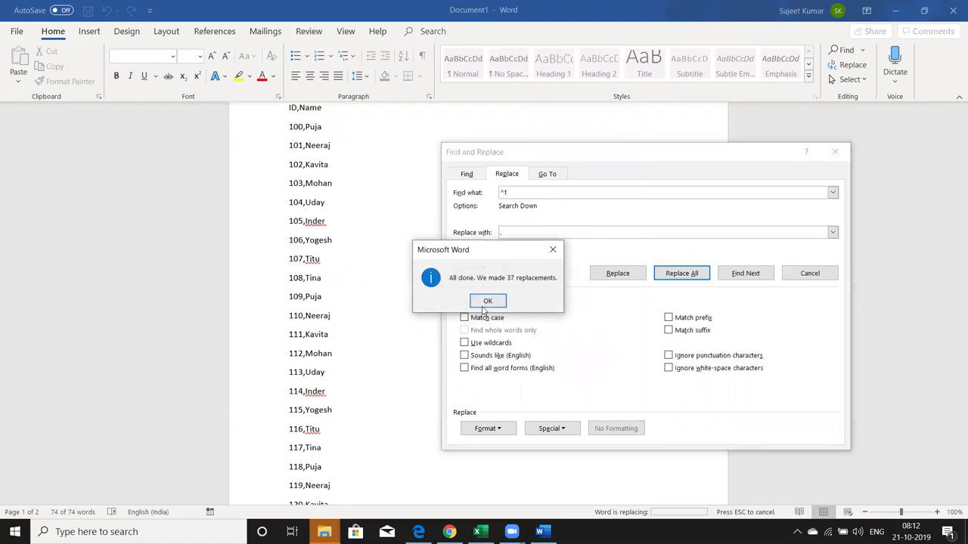
{"action": "left_click", "coordinate": [489, 300]}
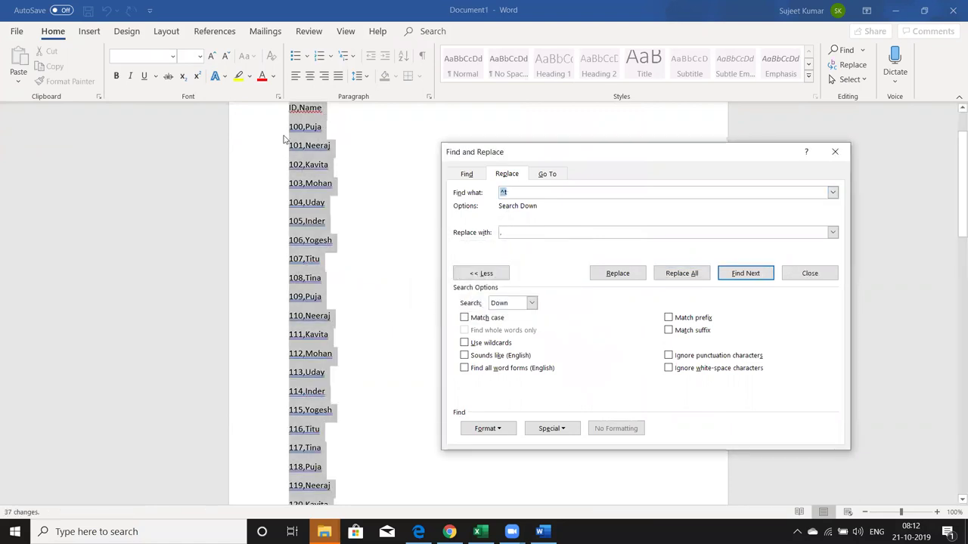
- Replace every paragraph mark (^p) with ';', then select the joined line and return to Excel
{"action": "left_click", "coordinate": [550, 429]}
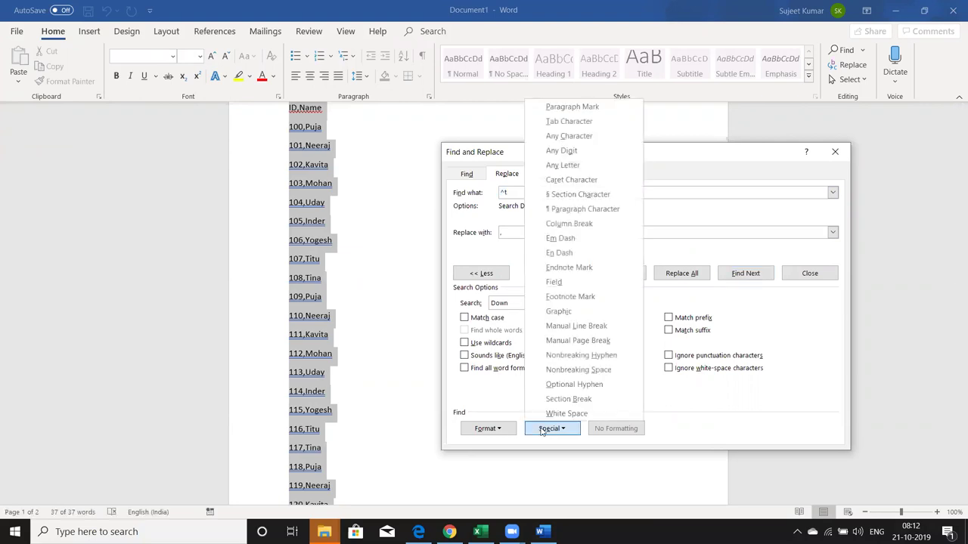
{"action": "left_click", "coordinate": [578, 113]}
{"action": "left_click", "coordinate": [516, 234]}
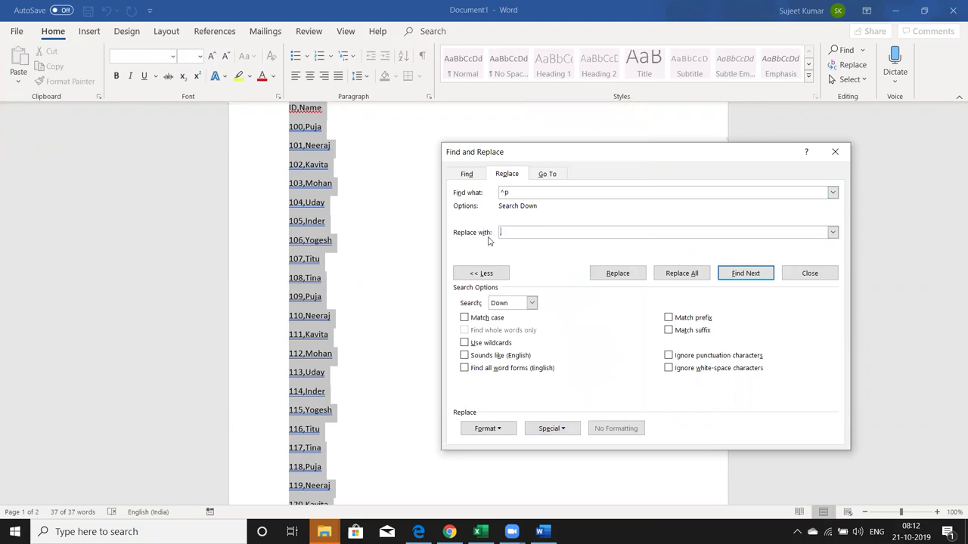
{"action": "type", "text": ";"}
{"action": "left_click", "coordinate": [670, 275]}
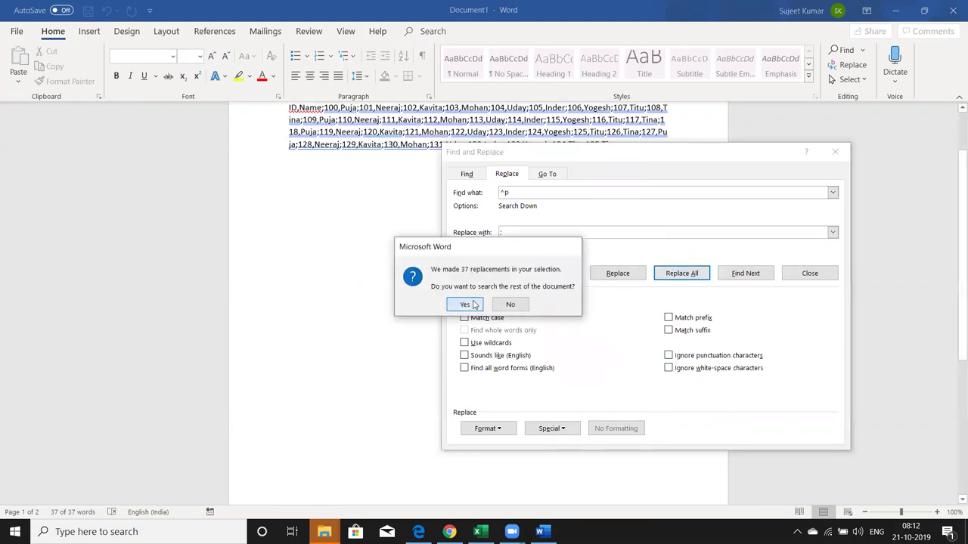
{"action": "left_click", "coordinate": [463, 303]}
{"action": "left_click", "coordinate": [492, 303]}
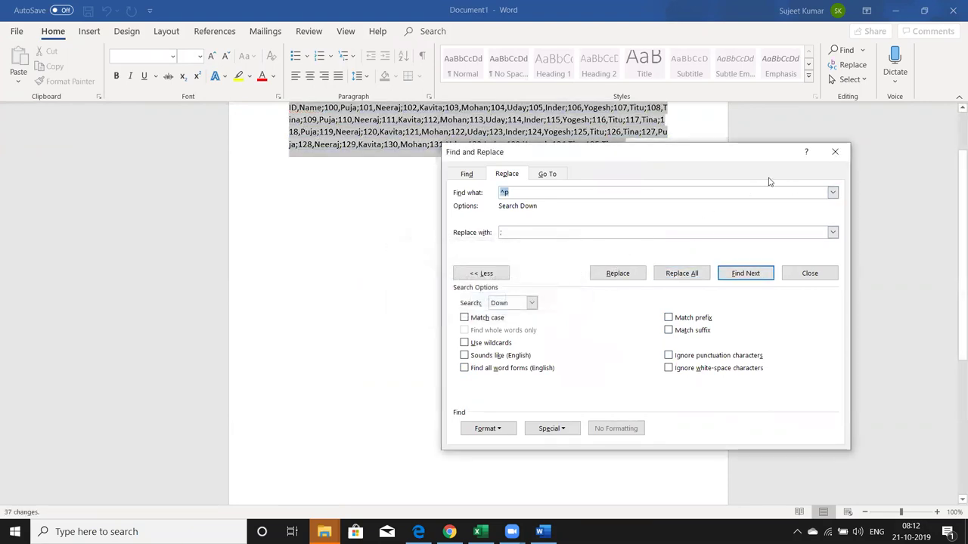
{"action": "left_click", "coordinate": [835, 152]}
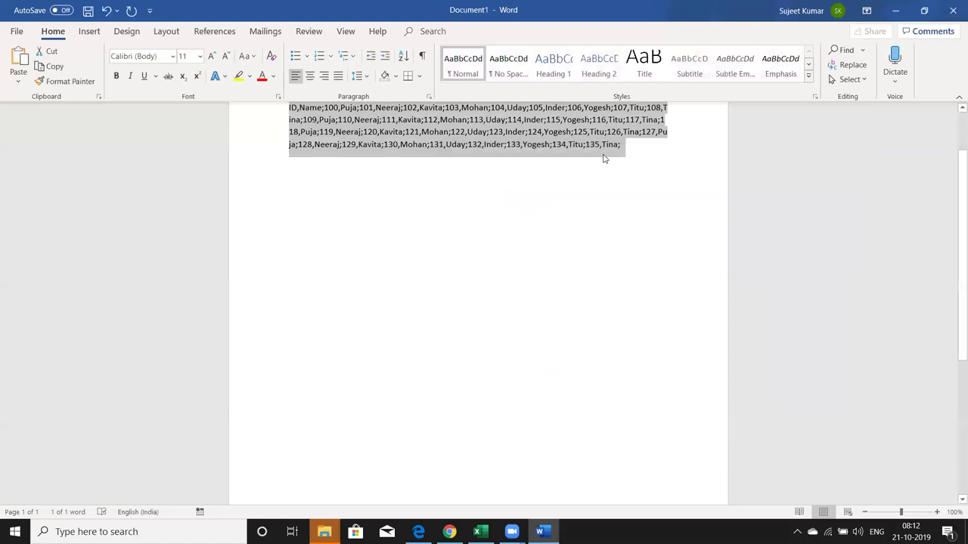
{"action": "left_click", "coordinate": [604, 157]}
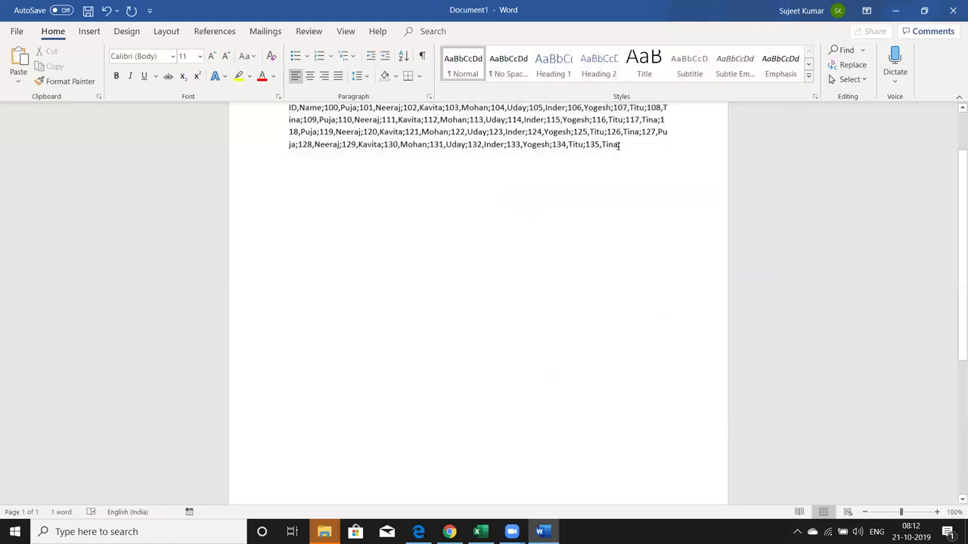
{"action": "left_click_drag", "start_coordinate": [620, 145], "coordinate": [285, 107]}
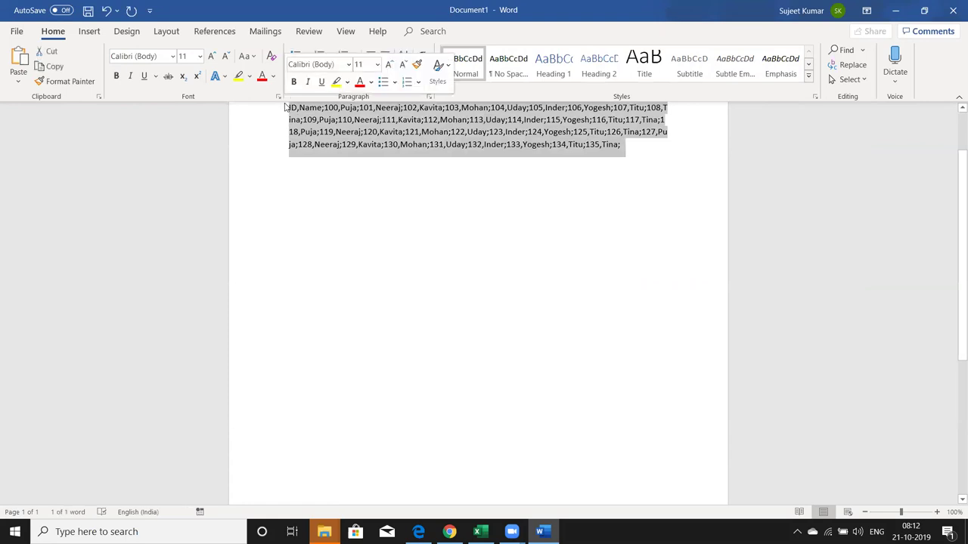
{"action": "key", "text": "alt+Tab"}
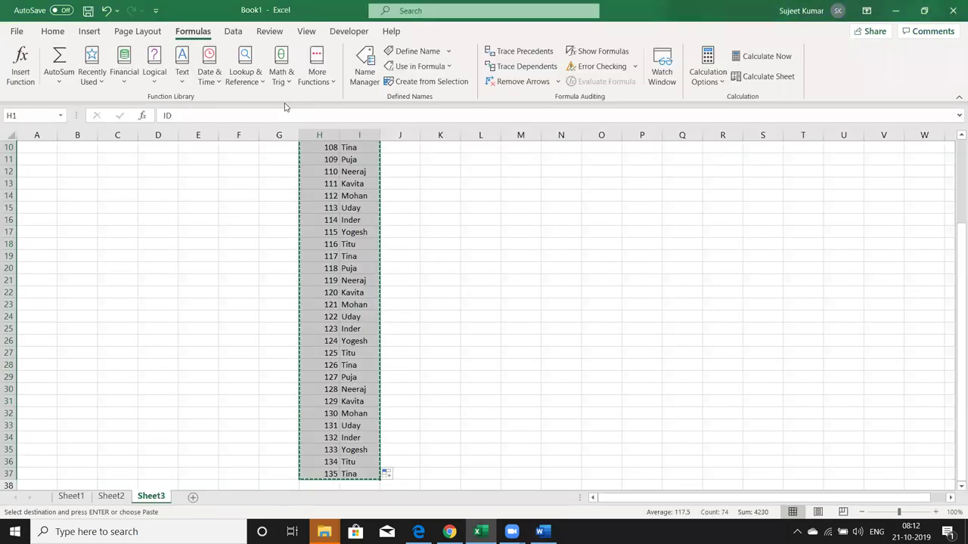
- Paste into Sheet2 cell O9, then undo that earlier ID/Name paste
{"action": "left_click", "coordinate": [71, 497]}
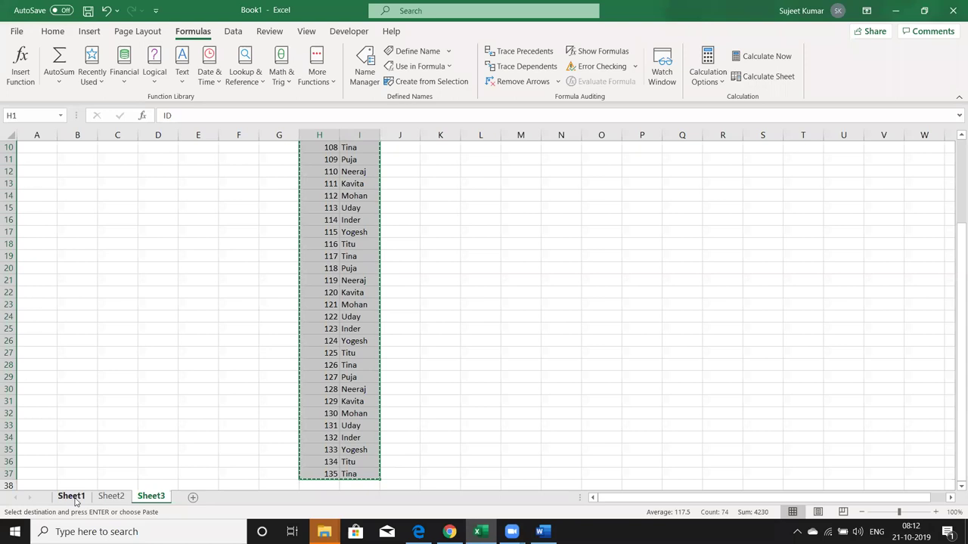
{"action": "left_click", "coordinate": [111, 496]}
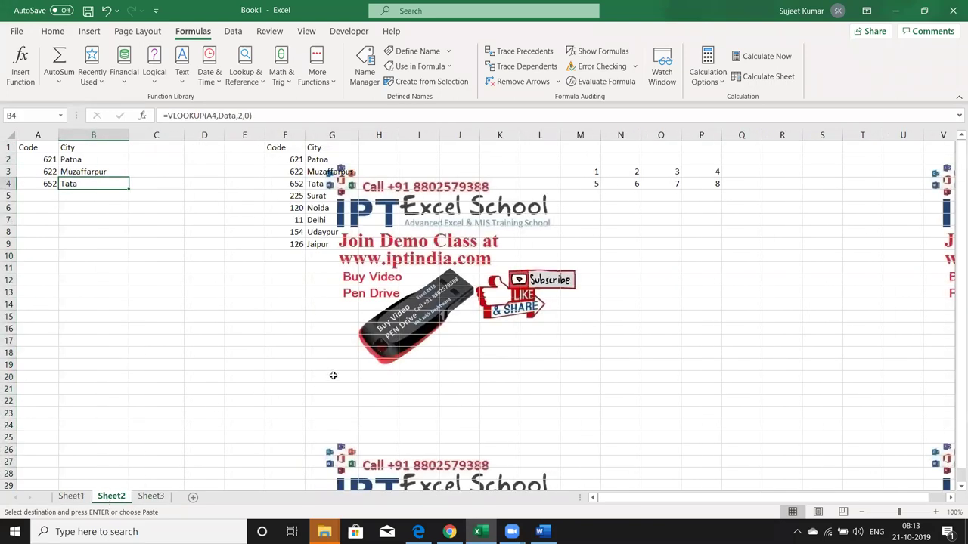
{"action": "left_click", "coordinate": [652, 246]}
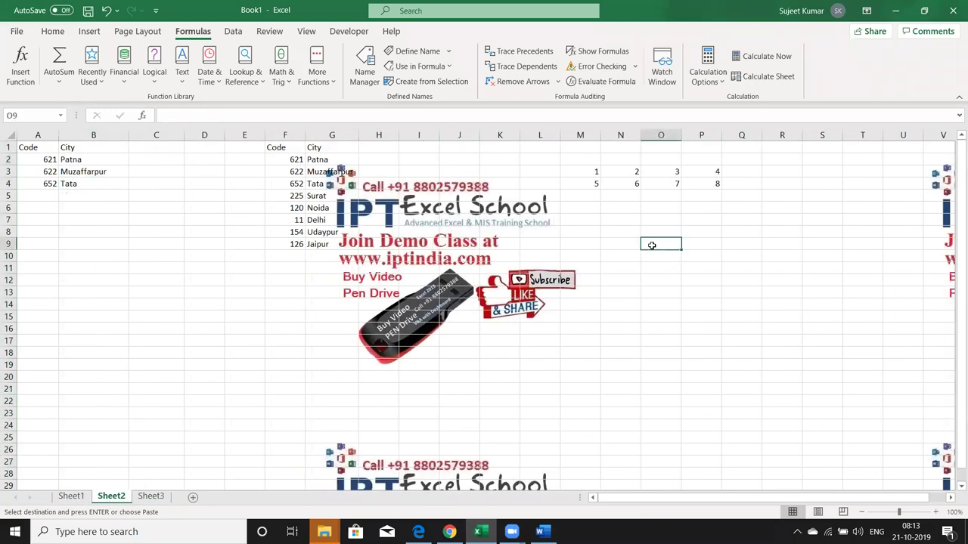
{"action": "key", "text": "ctrl+v"}
{"action": "key", "text": "ctrl+z"}
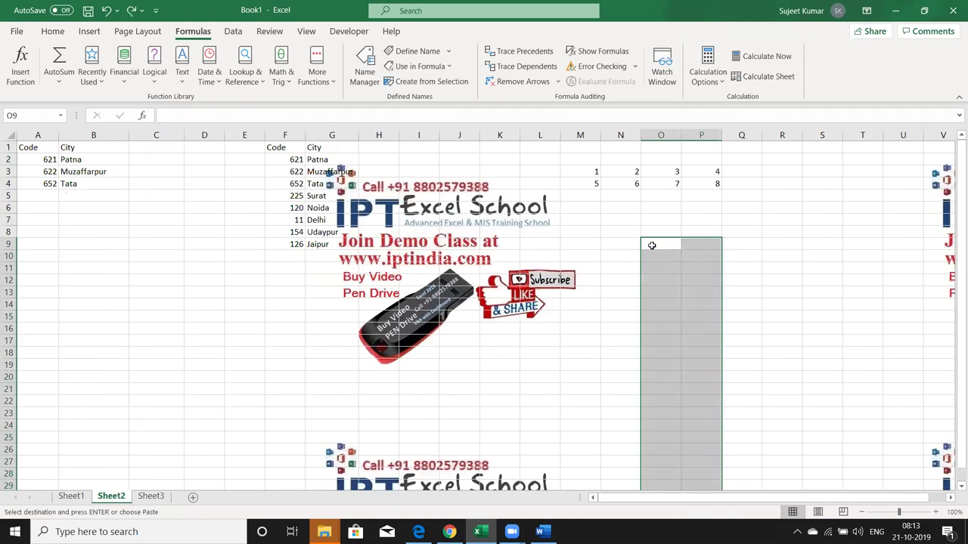
{"action": "double_click", "coordinate": [652, 245]}
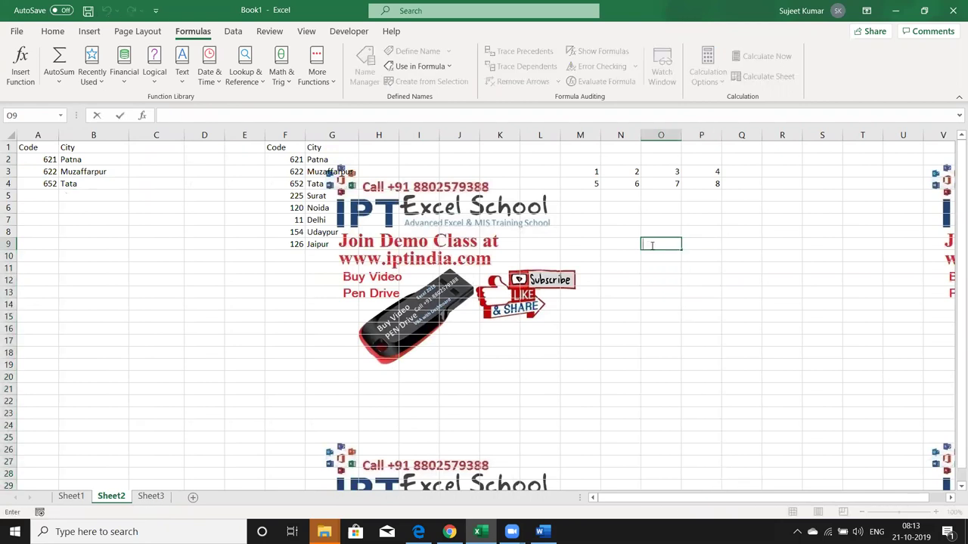
{"action": "key", "text": "Escape"}
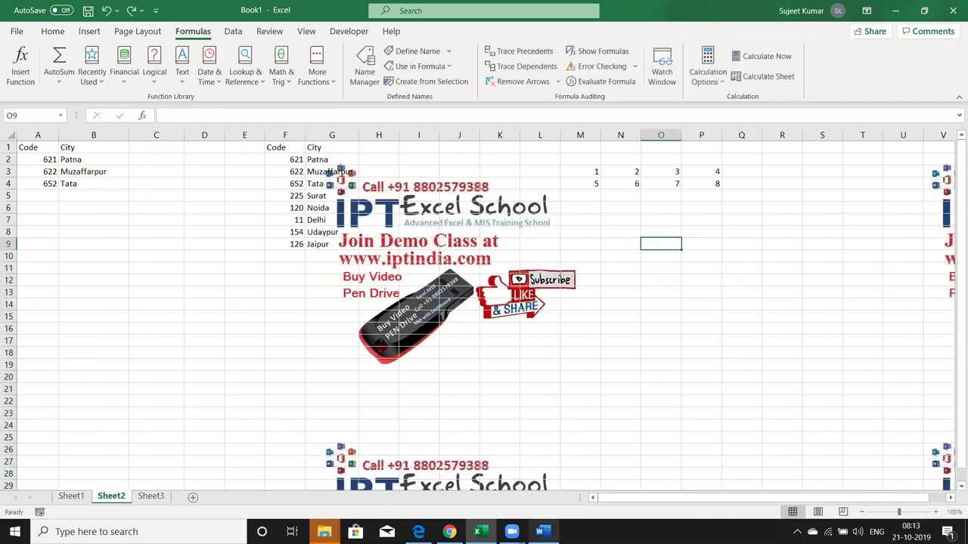
- Bring the semicolon-separated string from Word and paste it into O9
{"action": "left_click", "coordinate": [547, 532]}
{"action": "key", "text": "alt+Tab"}
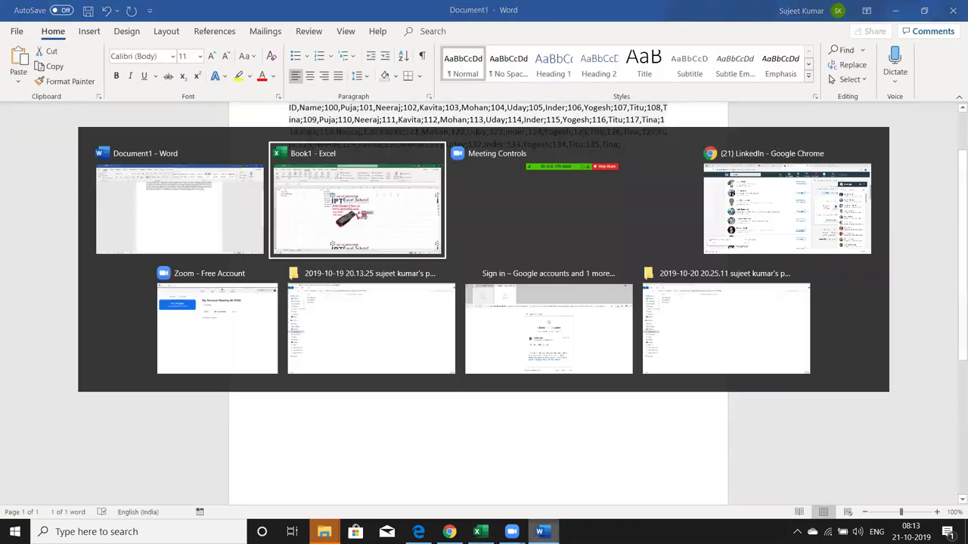
{"action": "key", "text": "ctrl+v"}
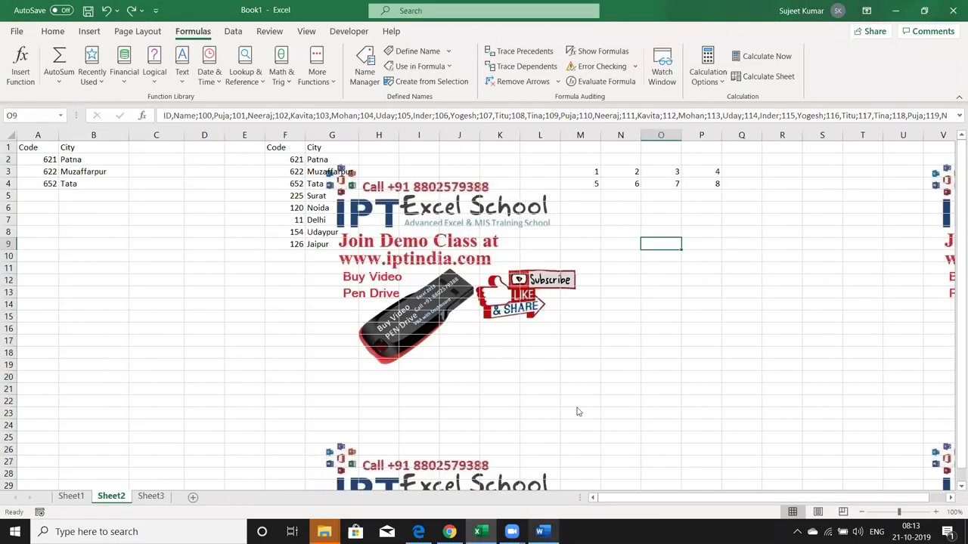
{"action": "left_click", "coordinate": [652, 262], "text": "shift"}
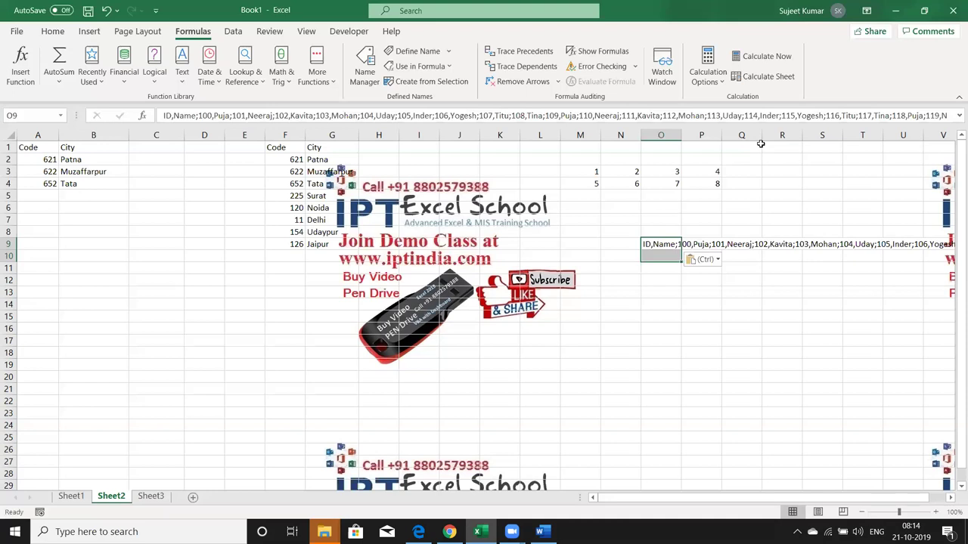
- Replace every comma in O9 with ," (37 replacements)
{"action": "key", "text": "ctrl+h"}
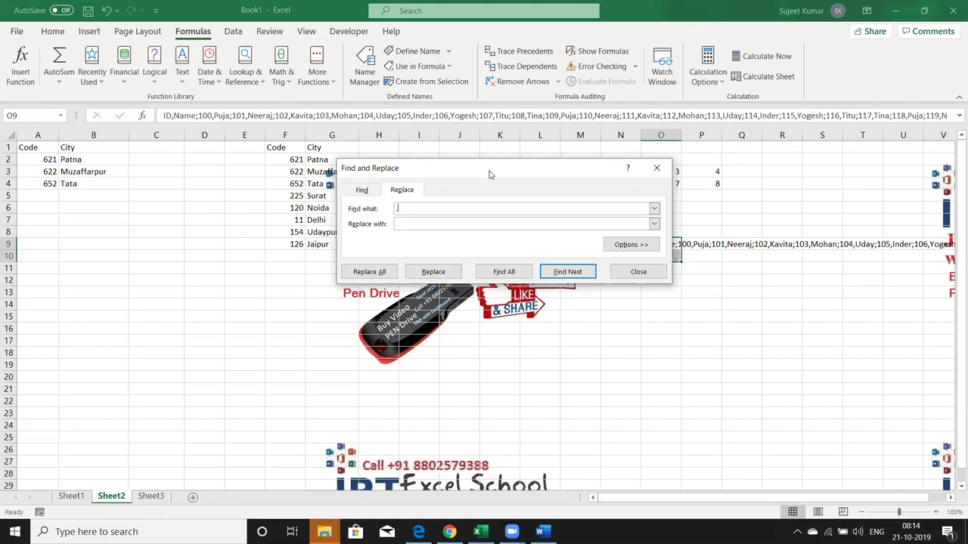
{"action": "type", "text": ","}
{"action": "left_click_drag", "start_coordinate": [489, 175], "coordinate": [402, 222]}
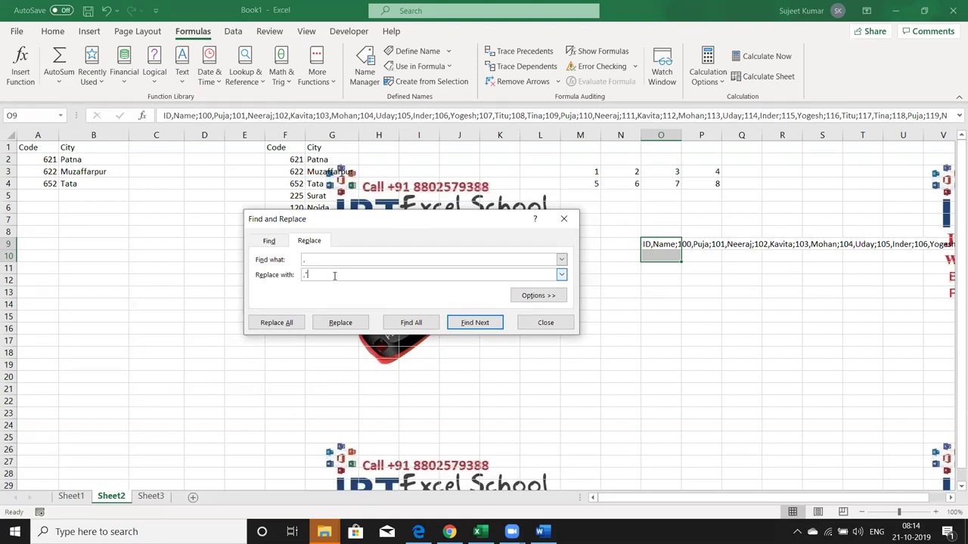
{"action": "left_click", "coordinate": [273, 325]}
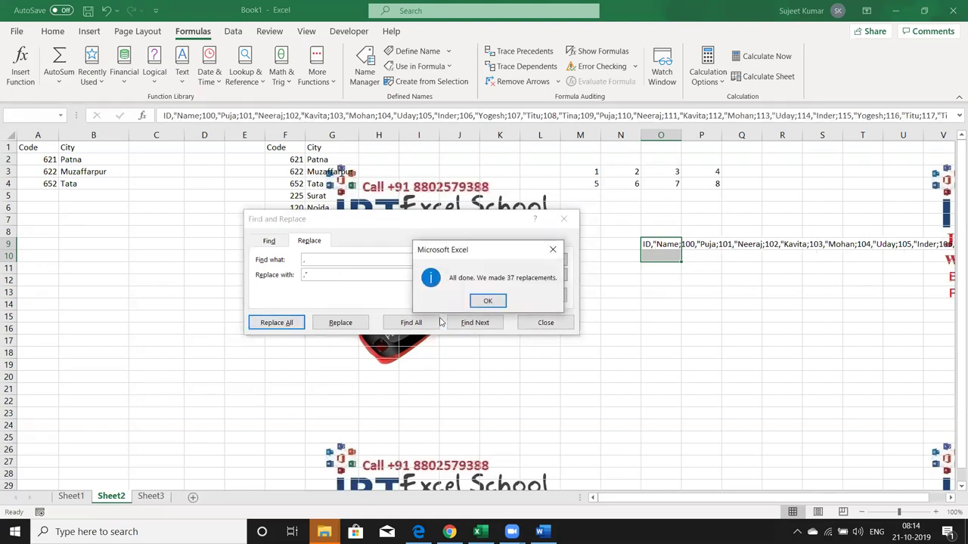
{"action": "left_click", "coordinate": [488, 300]}
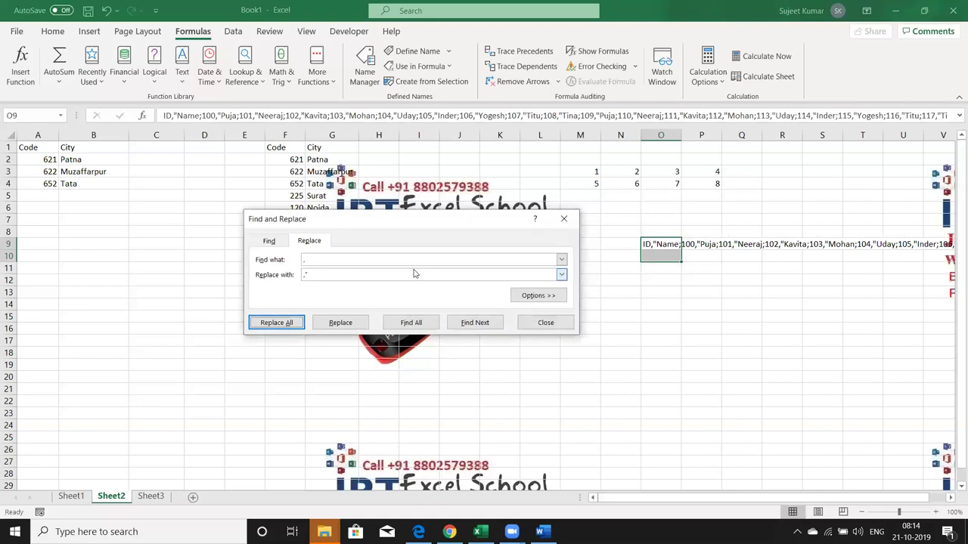
- Replace every semicolon with "; (37 replacements) and close Find and Replace
{"action": "left_click", "coordinate": [323, 259]}
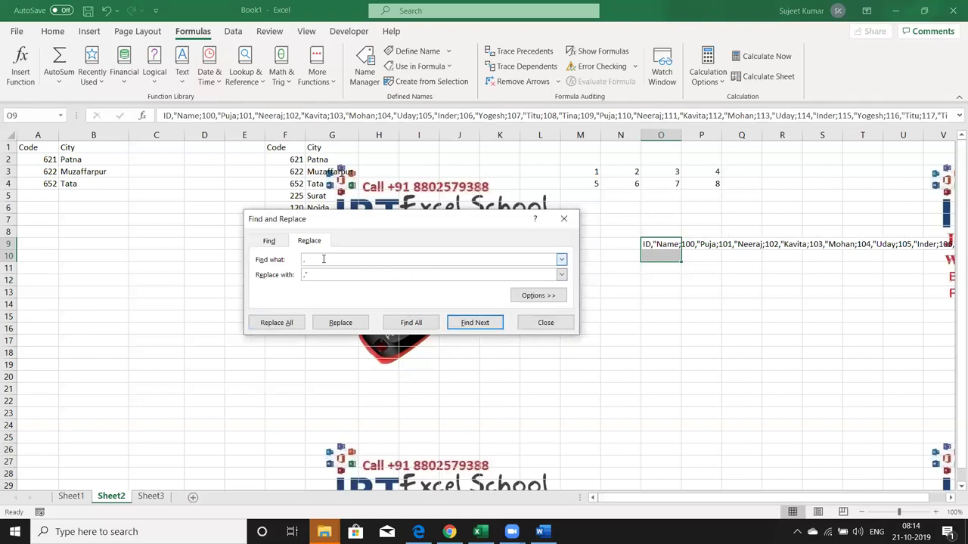
{"action": "type", "text": ";"}
{"action": "left_click", "coordinate": [313, 274]}
{"action": "key", "text": "BackSpace"}
{"action": "key", "text": "BackSpace"}
{"action": "type", "text": "\""}
{"action": "type", "text": ";"}
{"action": "left_click", "coordinate": [277, 323]}
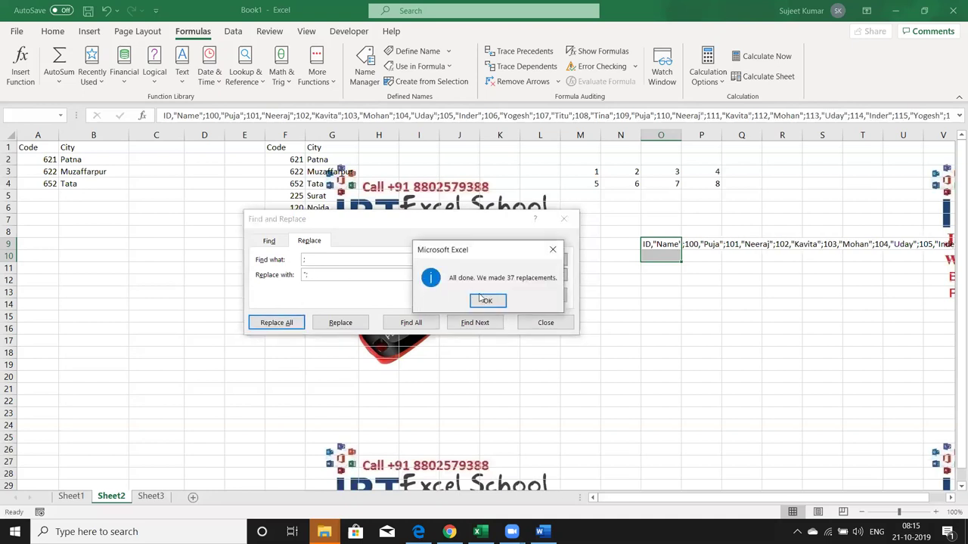
{"action": "left_click", "coordinate": [488, 301]}
{"action": "left_click", "coordinate": [545, 323]}
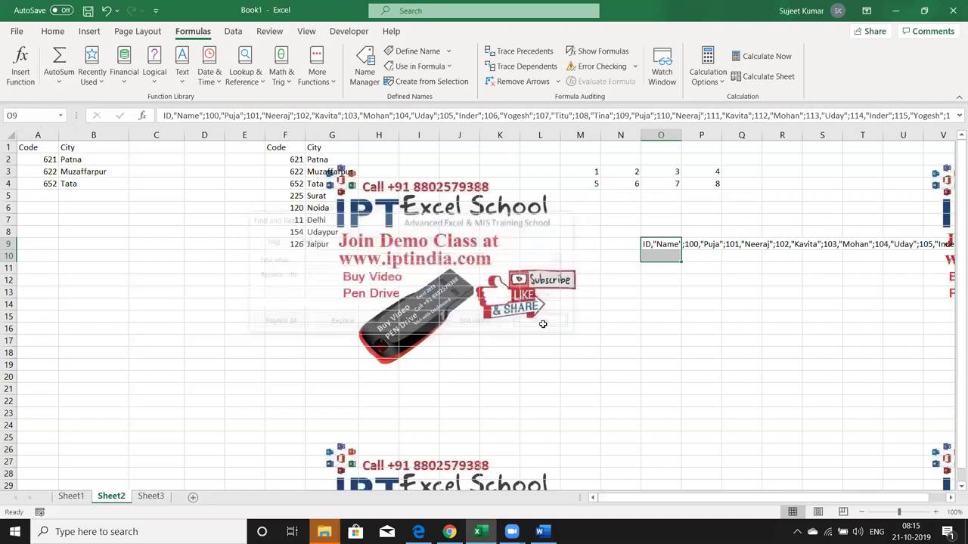
- Wrap the ID heading in O9 in quotes so it begins "ID","Name"
{"action": "double_click", "coordinate": [651, 245]}
{"action": "key", "text": "Home"}
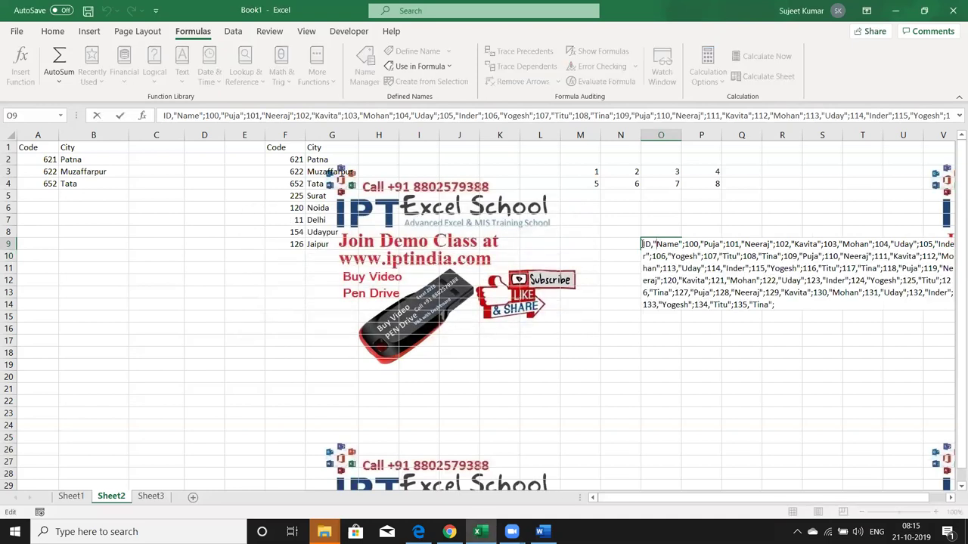
{"action": "left_click", "coordinate": [609, 256]}
{"action": "type", "text": "\""}
{"action": "key", "text": "Escape"}
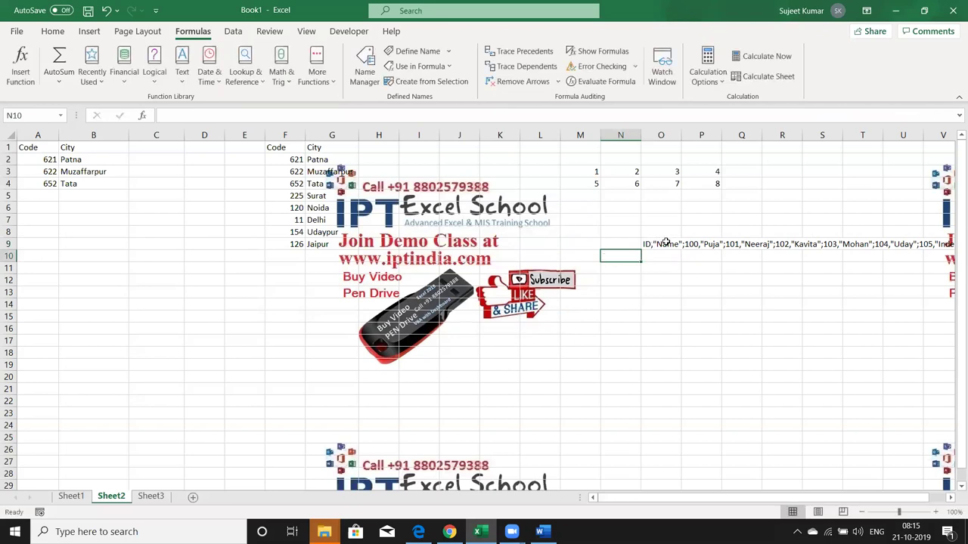
{"action": "left_click", "coordinate": [665, 245]}
{"action": "double_click", "coordinate": [665, 244]}
{"action": "key", "text": "Home"}
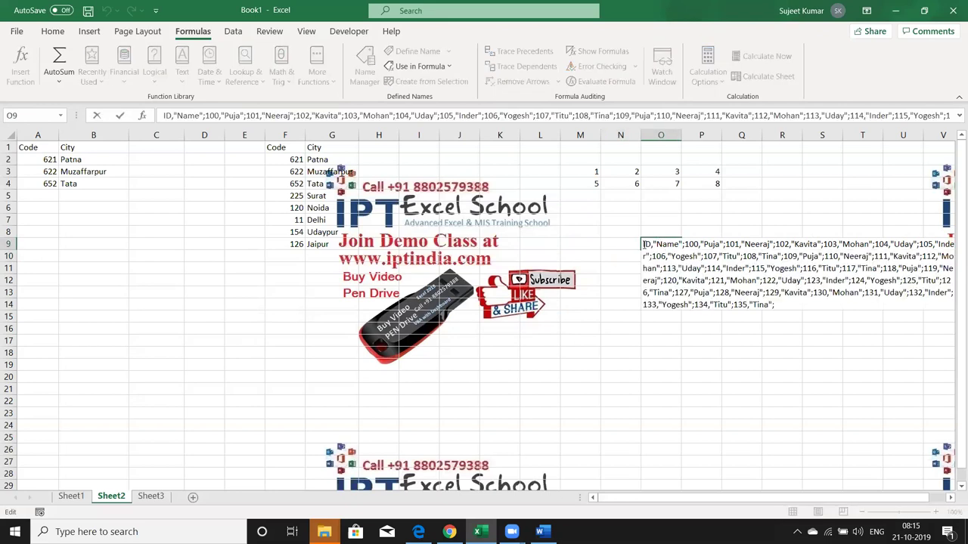
{"action": "type", "text": "\""}
{"action": "key", "text": "Right"}
{"action": "key", "text": "Right"}
{"action": "type", "text": "\","}
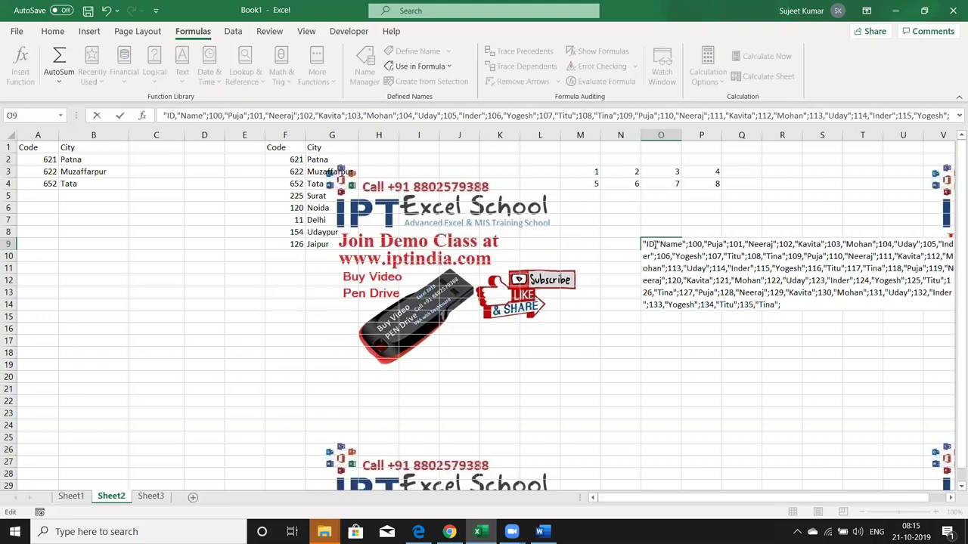
{"action": "type", "text": "\""}
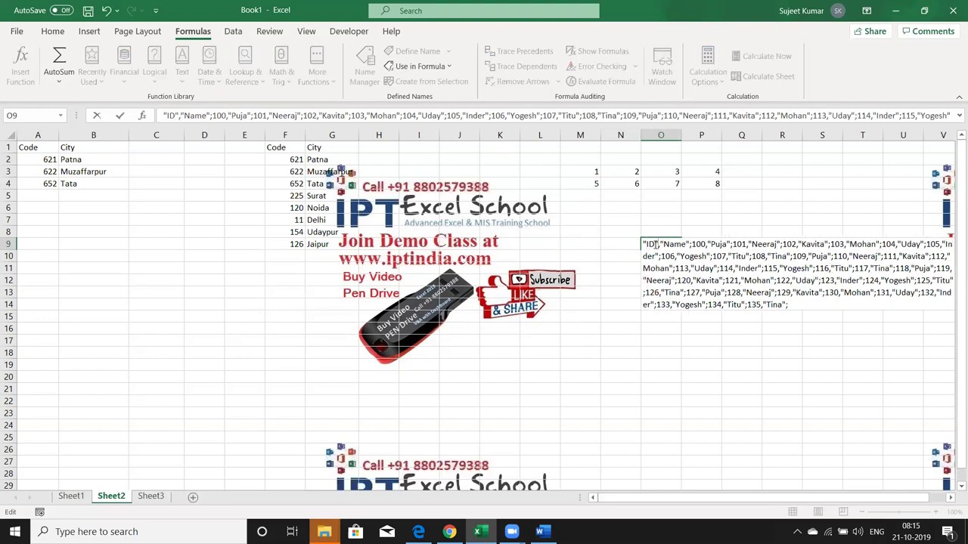
- Delete the trailing semicolon and enclose O9's string in curly braces { }
{"action": "left_click", "coordinate": [790, 304]}
{"action": "key", "text": "BackSpace"}
{"action": "left_click", "coordinate": [643, 244]}
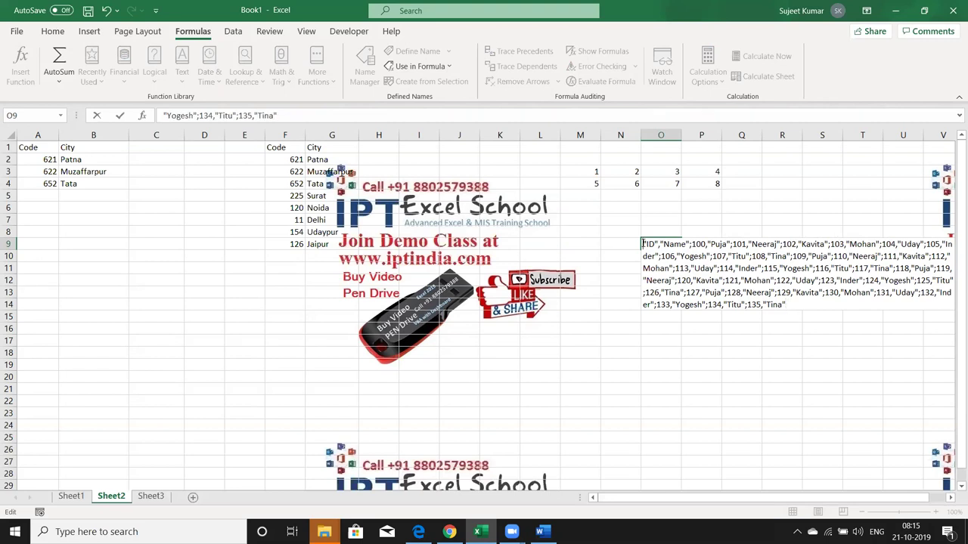
{"action": "type", "text": "{"}
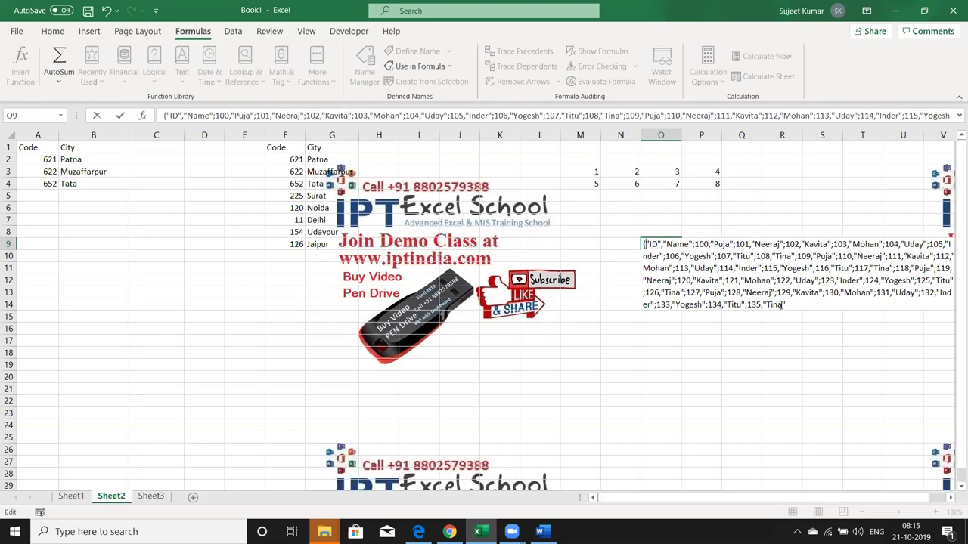
{"action": "left_click", "coordinate": [791, 305]}
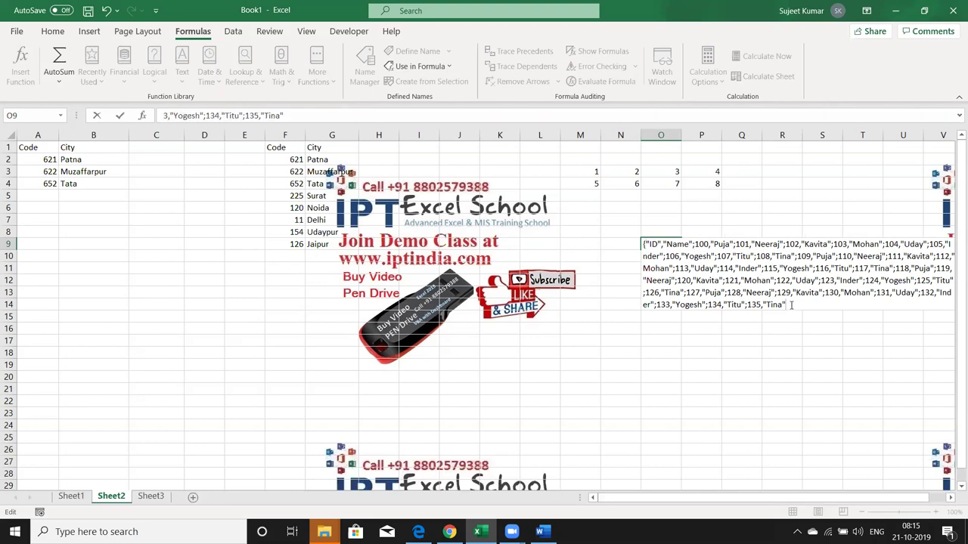
{"action": "type", "text": "}"}
{"action": "left_click_drag", "start_coordinate": [791, 305], "coordinate": [627, 236]}
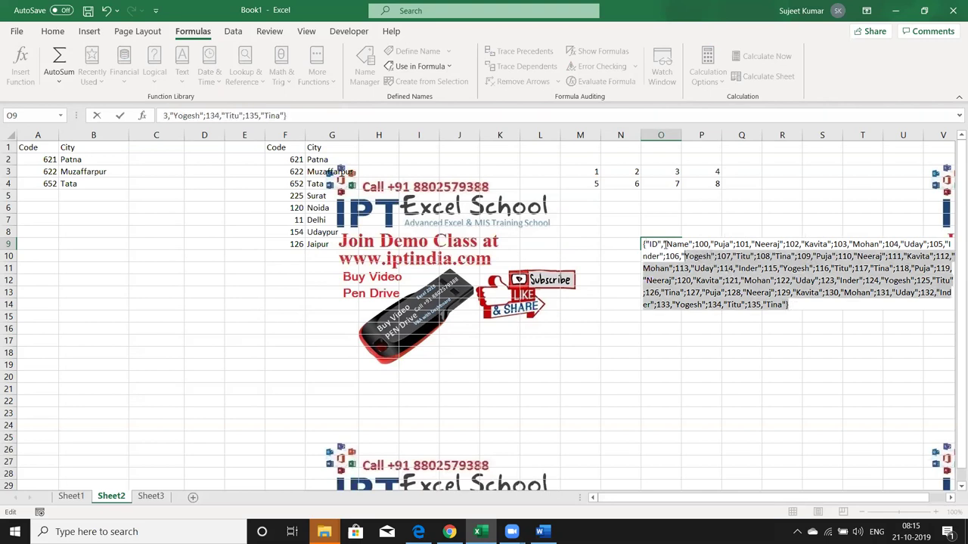
{"action": "key", "text": "Return"}
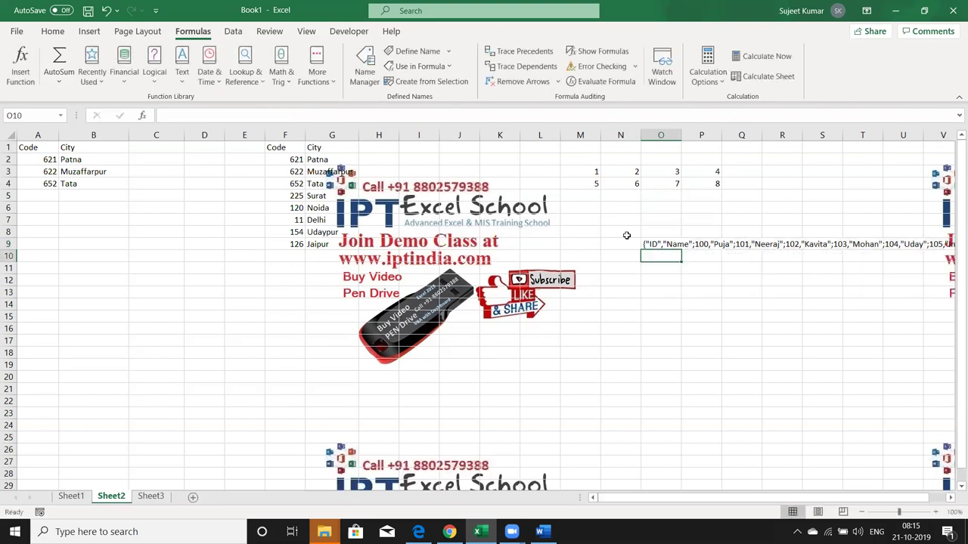
{"action": "left_click", "coordinate": [312, 284]}
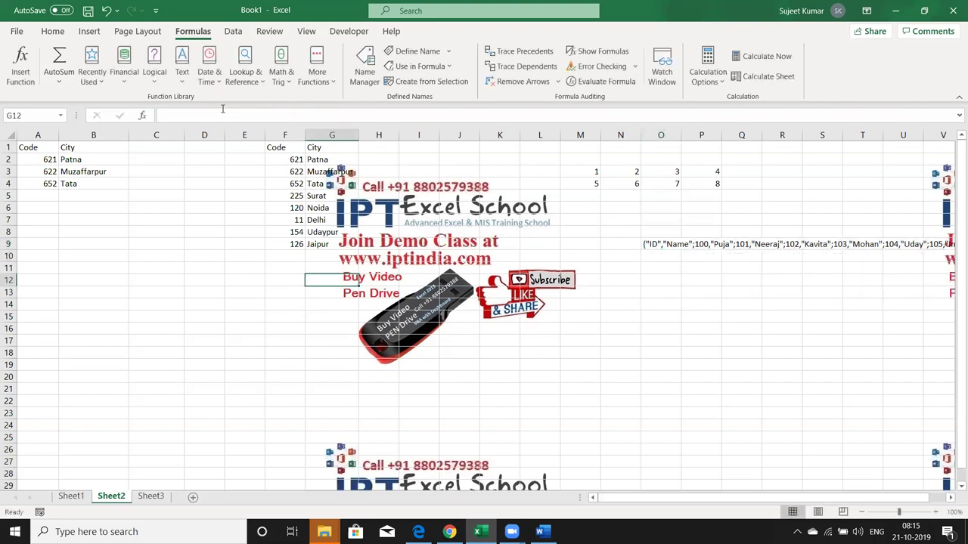
- Define the name Data1 referring to the pasted ID/Name array constant
{"action": "left_click", "coordinate": [234, 32]}
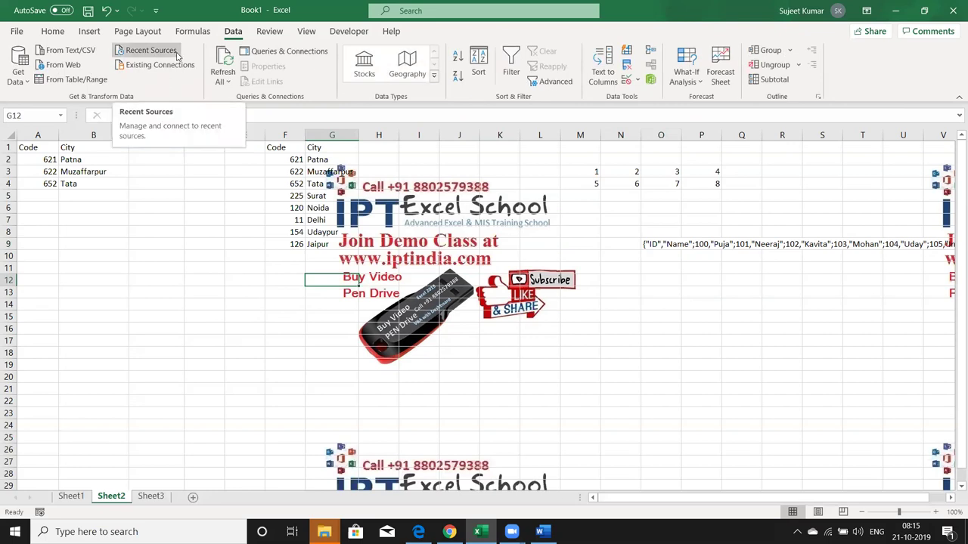
{"action": "left_click", "coordinate": [270, 34]}
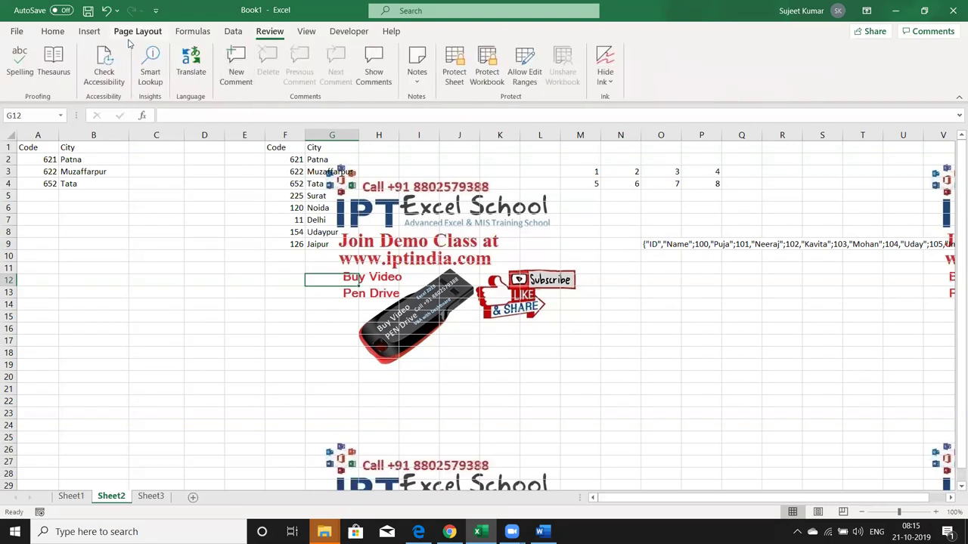
{"action": "left_click", "coordinate": [227, 33]}
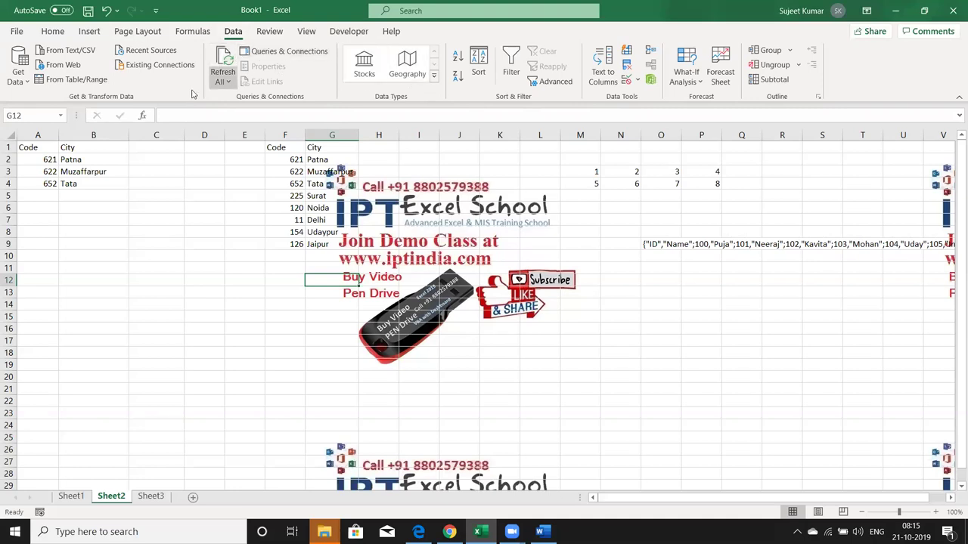
{"action": "left_click", "coordinate": [180, 35]}
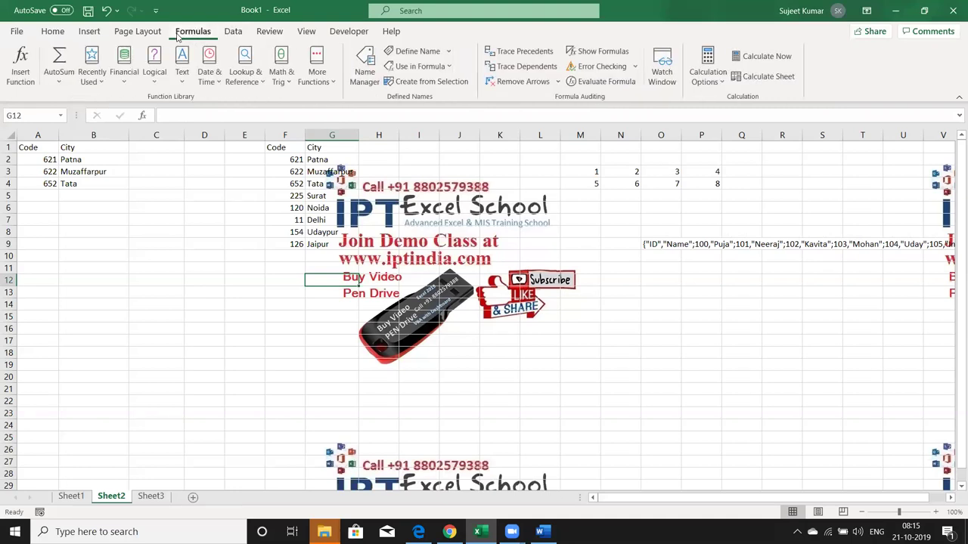
{"action": "left_click", "coordinate": [414, 50]}
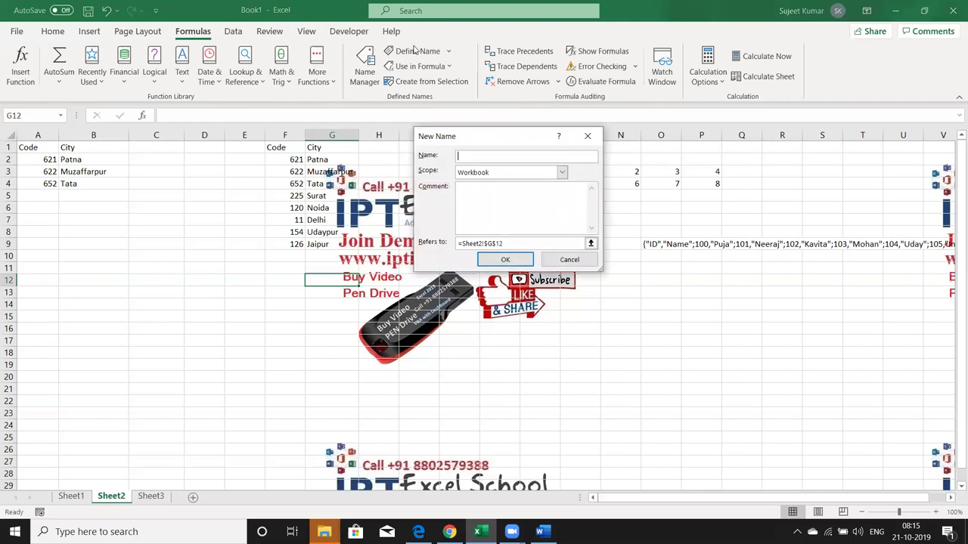
{"action": "type", "text": "Data"}
{"action": "type", "text": "1"}
{"action": "left_click_drag", "start_coordinate": [460, 244], "coordinate": [478, 243]}
{"action": "key", "text": "BackSpace"}
{"action": "key", "text": "Delete"}
{"action": "key", "text": "Delete"}
{"action": "key", "text": "Delete"}
{"action": "key", "text": "ctrl+v"}
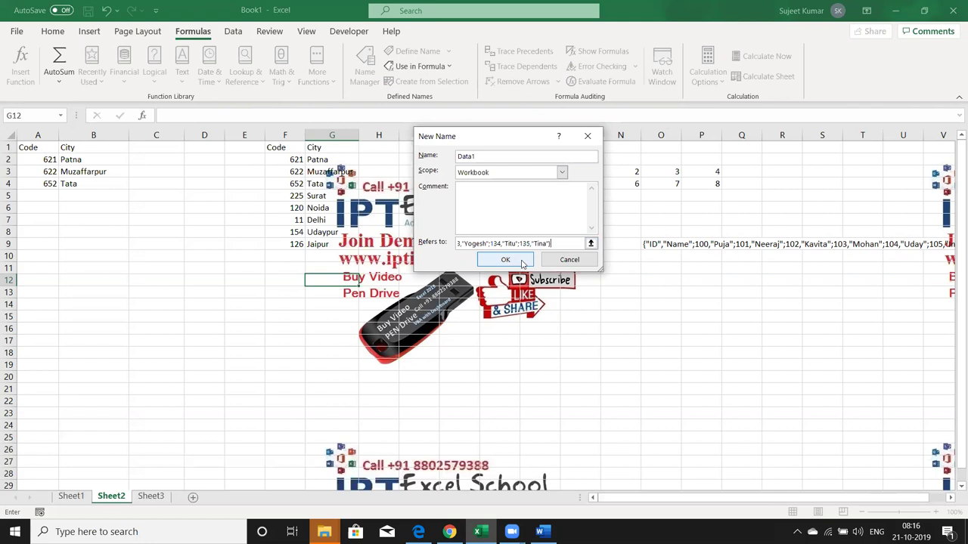
{"action": "left_click", "coordinate": [505, 260]}
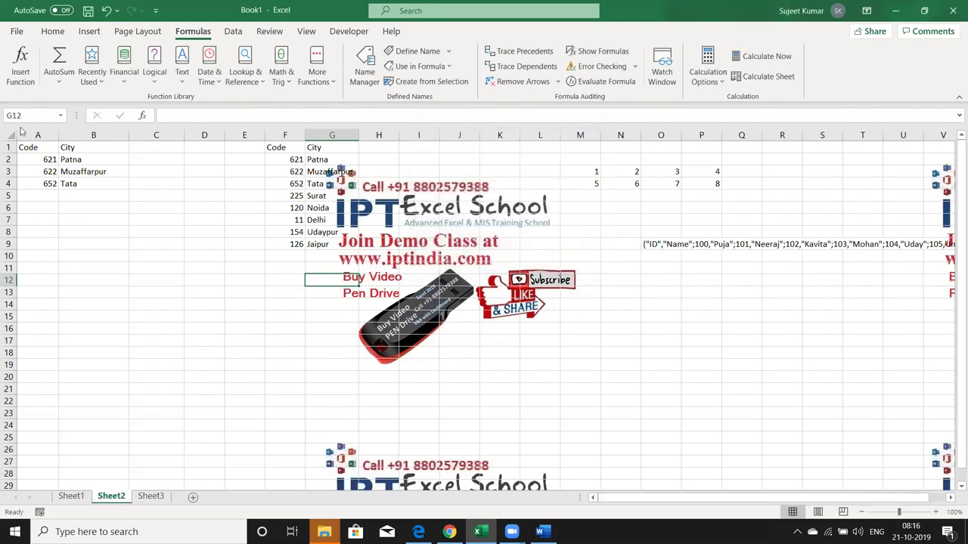
- Enter the lookup ID 120 in cell B7
{"action": "left_click", "coordinate": [54, 190]}
{"action": "left_click", "coordinate": [70, 225]}
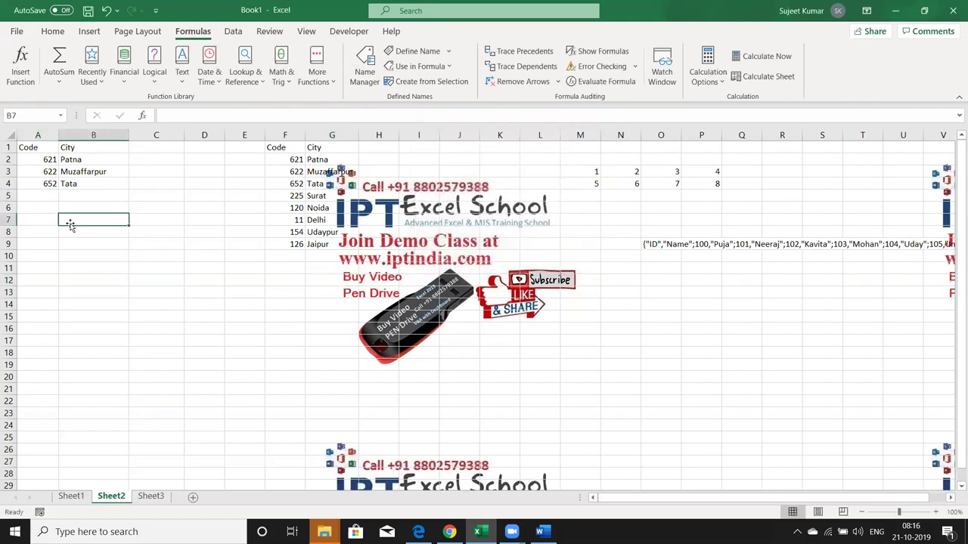
{"action": "type", "text": "1"}
{"action": "type", "text": "20"}
{"action": "key", "text": "Tab"}
- Enter =VLOOKUP(B7,Data1,2,0) in C7 to return that ID's name
{"action": "type", "text": "=vl"}
{"action": "key", "text": "Tab"}
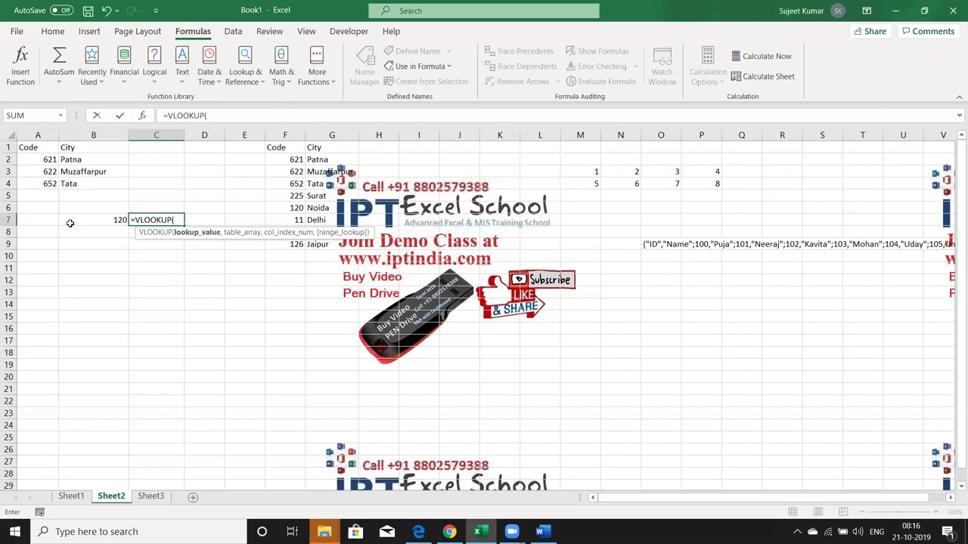
{"action": "left_click", "coordinate": [69, 221]}
{"action": "type", "text": ",data"}
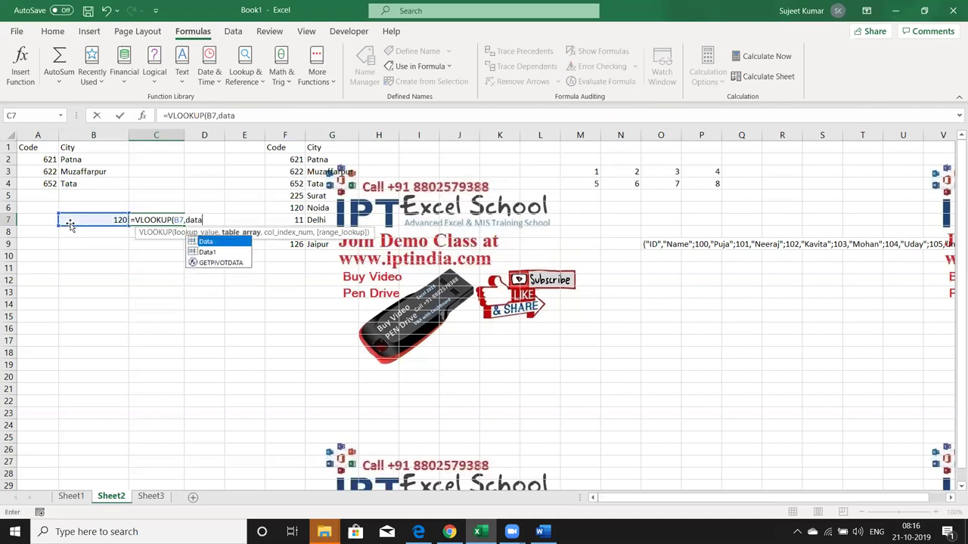
{"action": "key", "text": "Tab"}
{"action": "key", "text": "BackSpace"}
{"action": "key", "text": "Down"}
{"action": "key", "text": "Tab"}
{"action": "type", "text": ","}
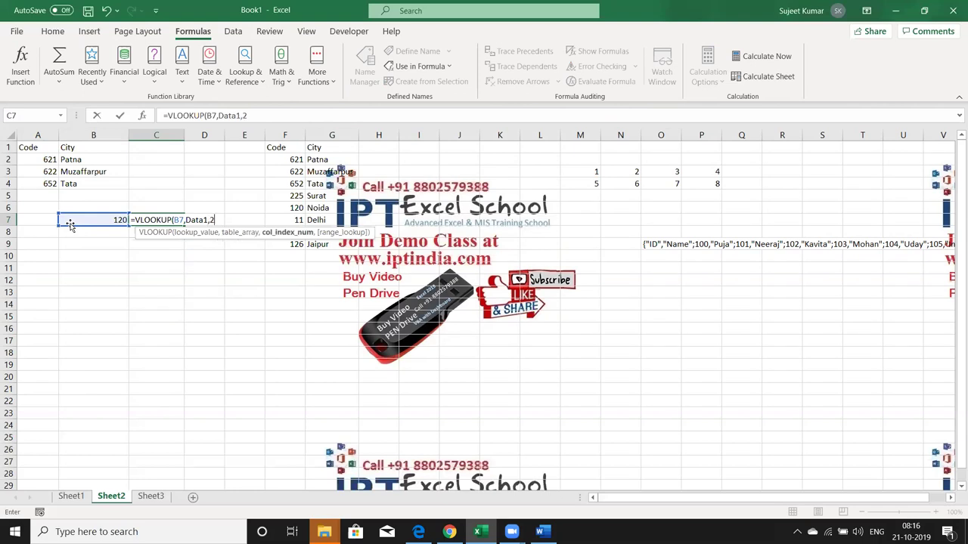
{"action": "type", "text": "2,0)"}
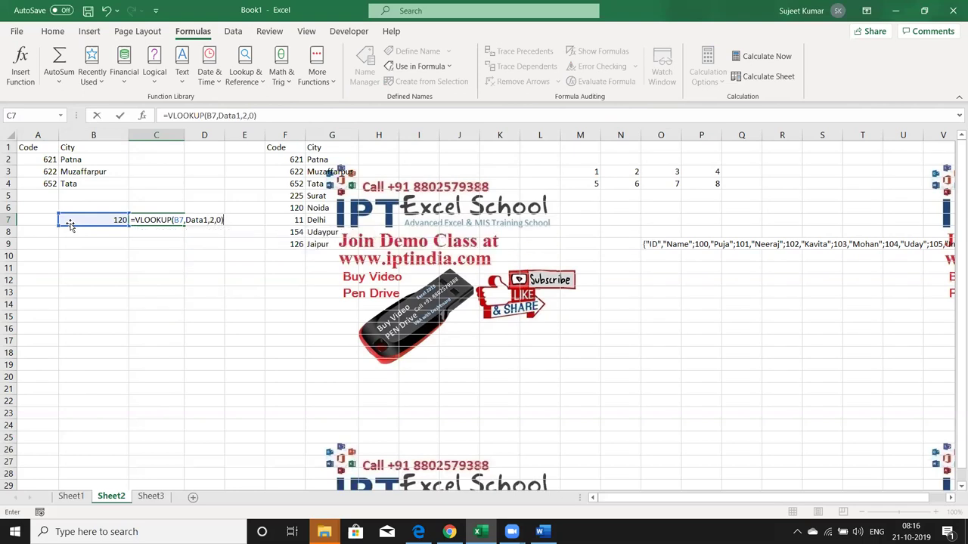
{"action": "key", "text": "Return"}
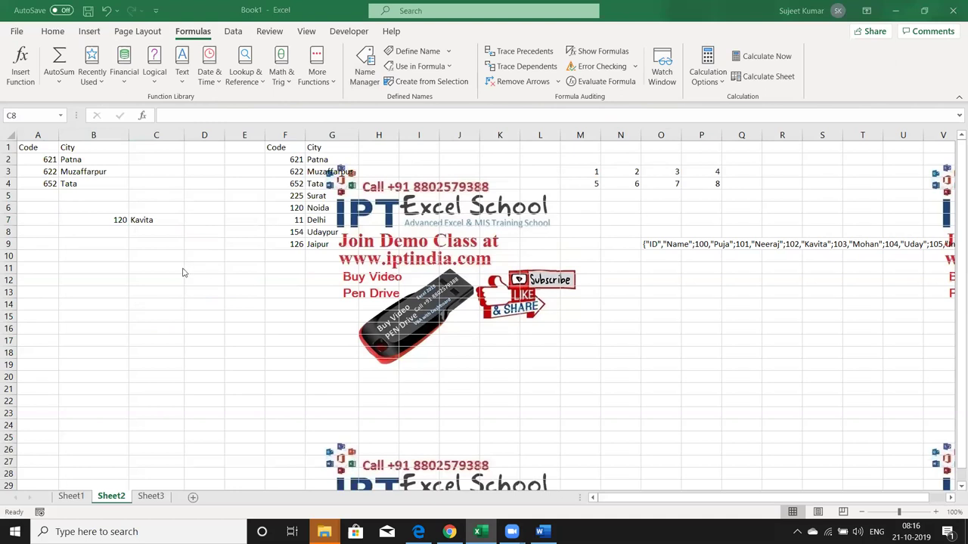
- Enter =Data1 in B10, picking the Data1 name from the suggestions
{"action": "left_click", "coordinate": [158, 235]}
{"action": "left_click", "coordinate": [167, 218]}
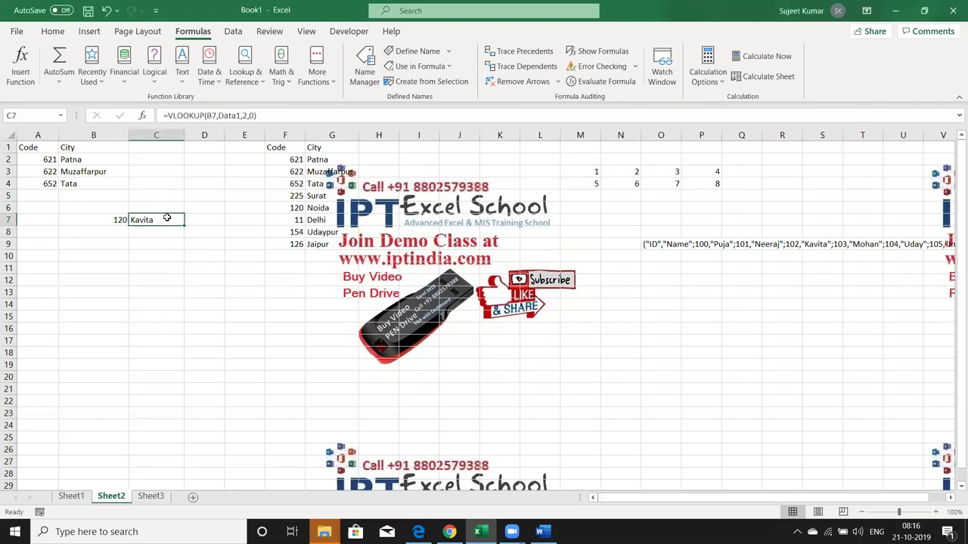
{"action": "left_click", "coordinate": [66, 258]}
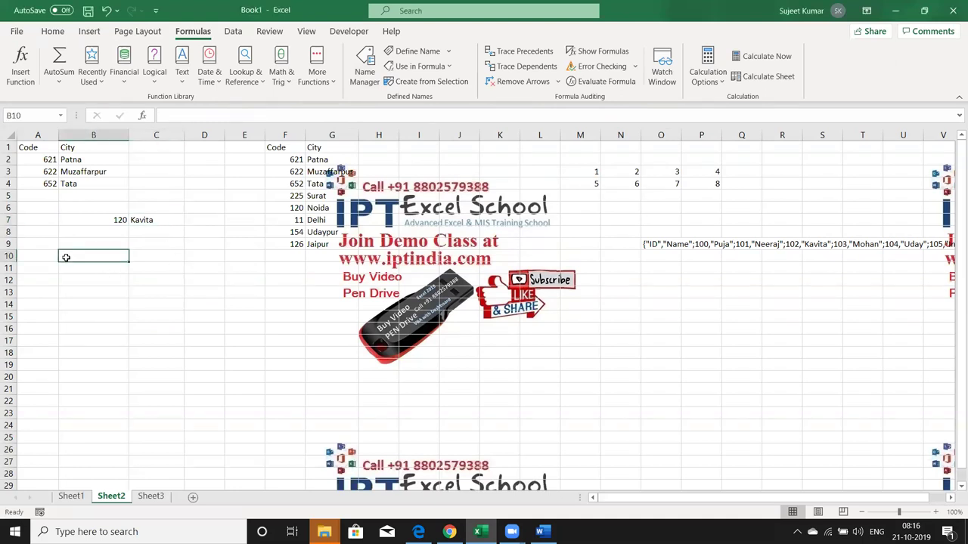
{"action": "type", "text": "=d"}
{"action": "key", "text": "Down"}
{"action": "key", "text": "Tab"}
{"action": "key", "text": "Return"}
- Re-enter =Data1 as an array formula over B10:C22, listing IDs 100–111 with names
{"action": "left_click", "coordinate": [66, 258]}
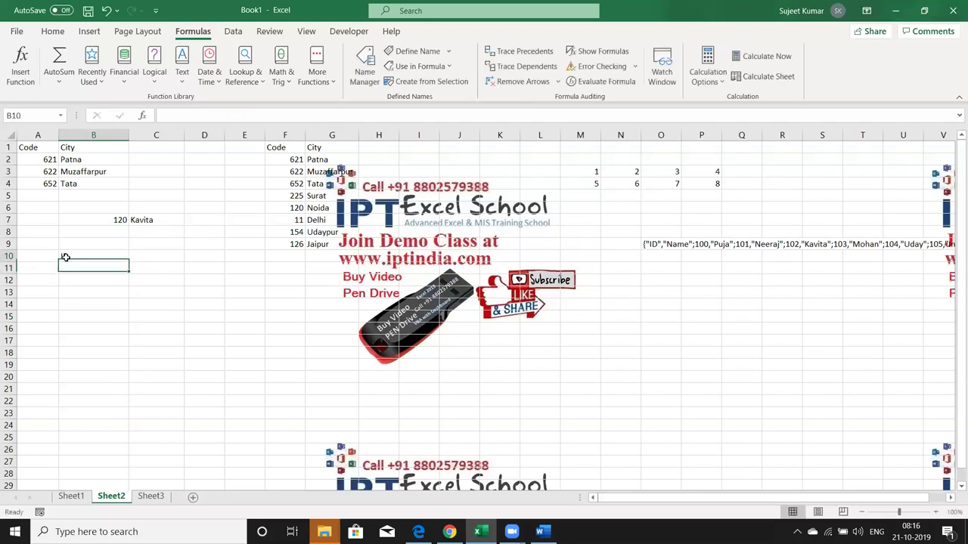
{"action": "key", "text": "shift+Right"}
{"action": "key", "text": "shift+Down"}
{"action": "key", "text": "shift+Down"}
{"action": "key", "text": "shift+Down"}
{"action": "key", "text": "shift+Down"}
{"action": "key", "text": "shift+Down"}
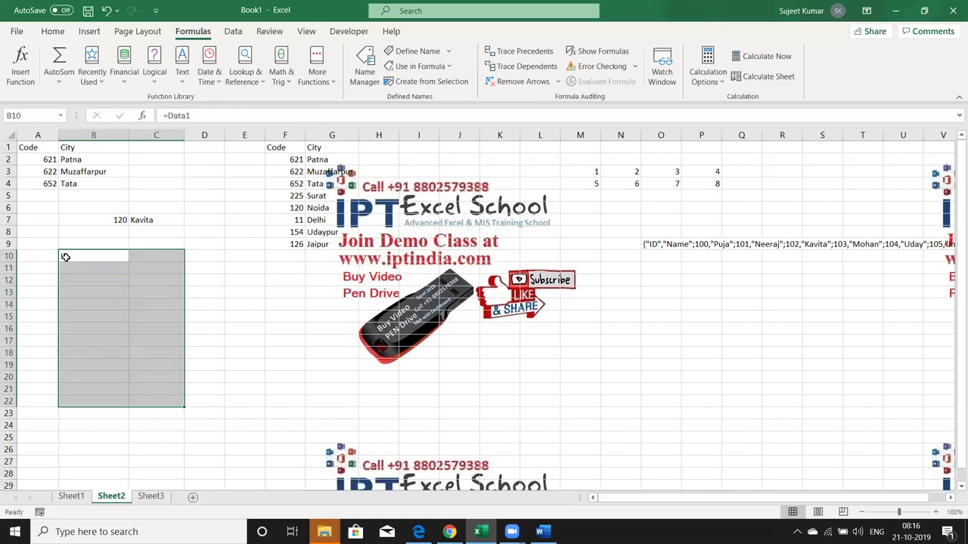
{"action": "key", "text": "F2"}
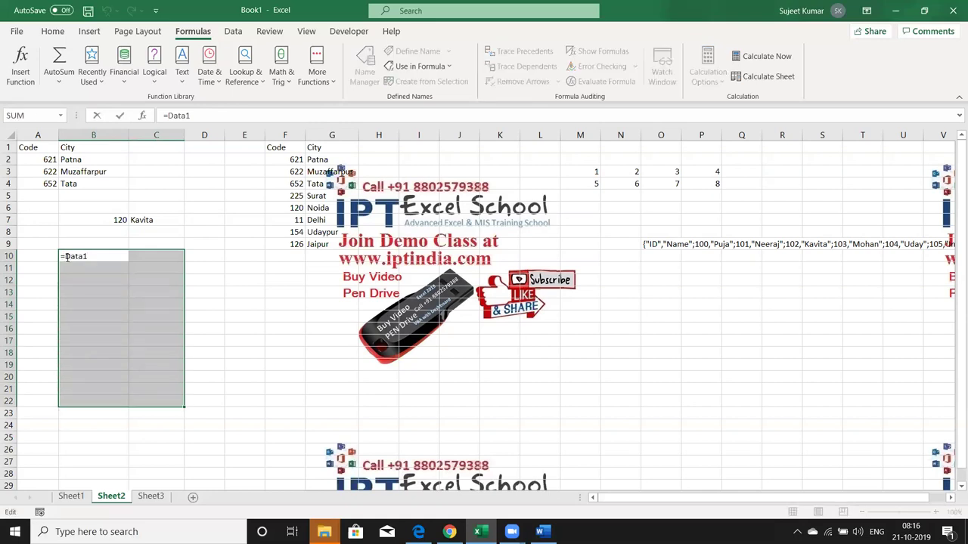
{"action": "key", "text": "ctrl+shift+Return"}
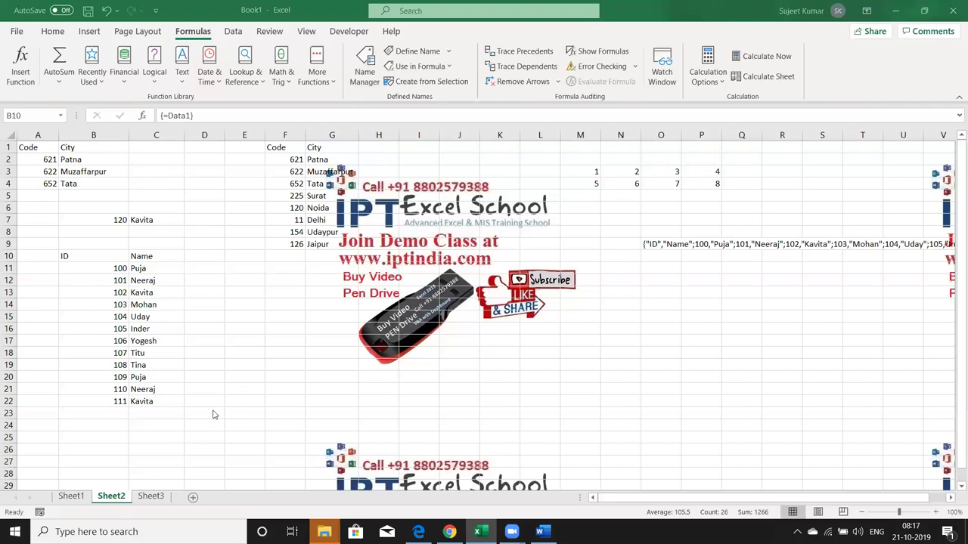
{"action": "left_click", "coordinate": [94, 442]}
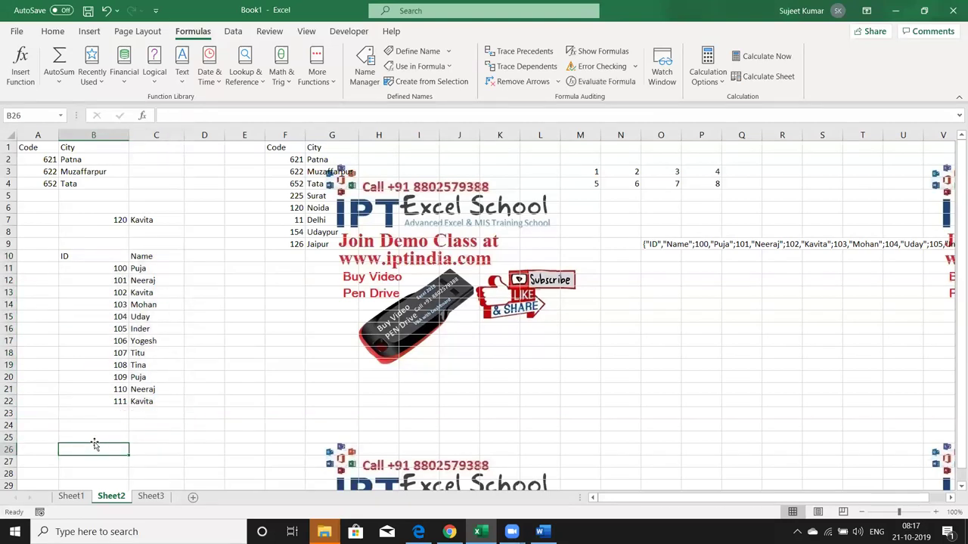
- Enter a sample name in B26
{"action": "key", "text": "Down"}
{"action": "key", "text": "Down"}
{"action": "key", "text": "Down"}
{"action": "key", "text": "Down"}
{"action": "key", "text": "Down"}
{"action": "key", "text": "Down"}
{"action": "key", "text": "Up"}
{"action": "key", "text": "Up"}
{"action": "key", "text": "Up"}
{"action": "key", "text": "Up"}
{"action": "key", "text": "Up"}
{"action": "key", "text": "Up"}
{"action": "key", "text": "Up"}
{"action": "key", "text": "Up"}
{"action": "key", "text": "Up"}
{"action": "type", "text": "Sujeet"}
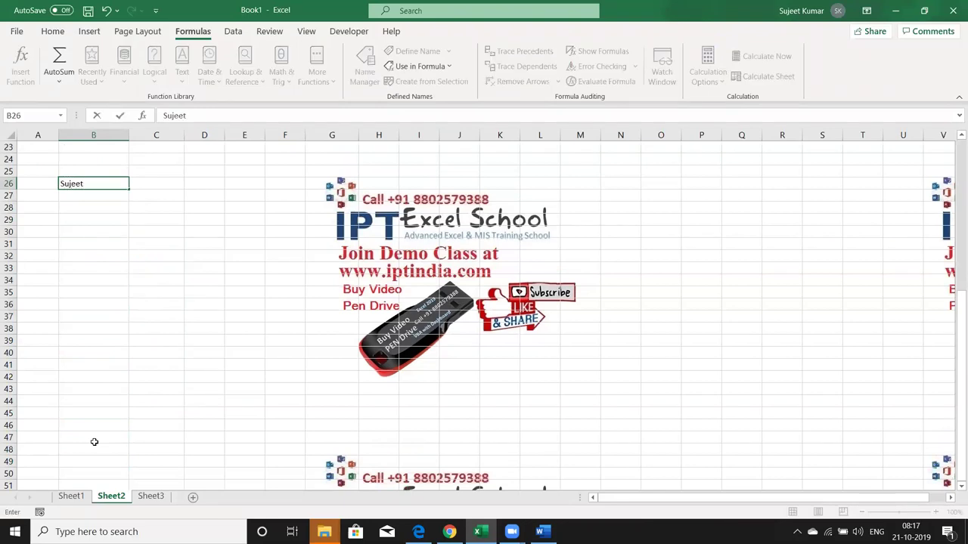
{"action": "key", "text": "Return"}
- Write =MID(B26,{1,2,3,4,5,6},1) in B27
{"action": "type", "text": "S"}
{"action": "key", "text": "Escape"}
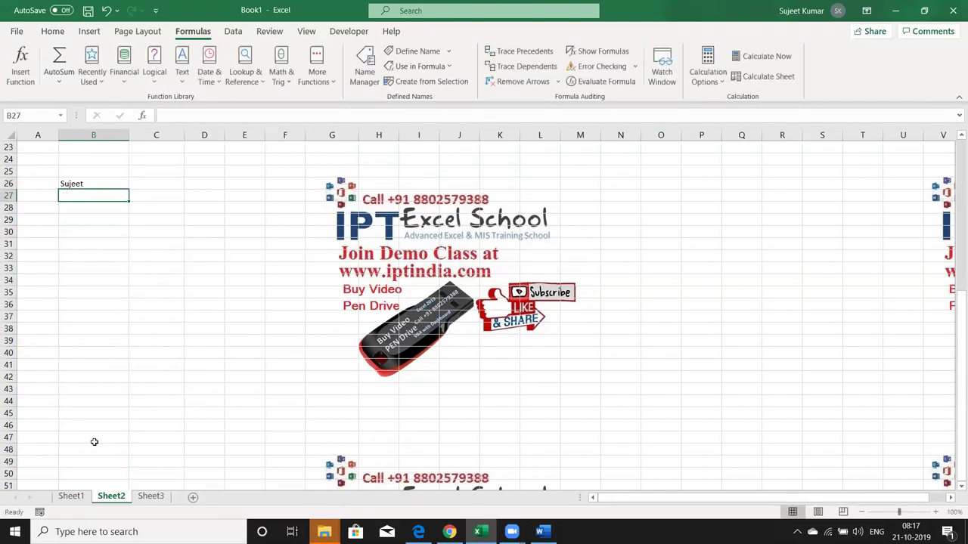
{"action": "key", "text": "Down"}
{"action": "key", "text": "Right"}
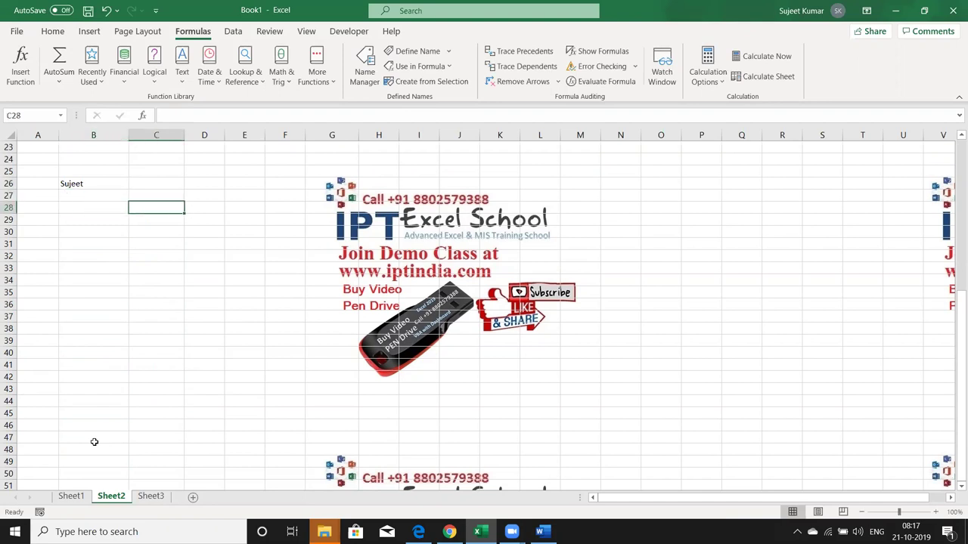
{"action": "key", "text": "Left"}
{"action": "key", "text": "Up"}
{"action": "type", "text": "="}
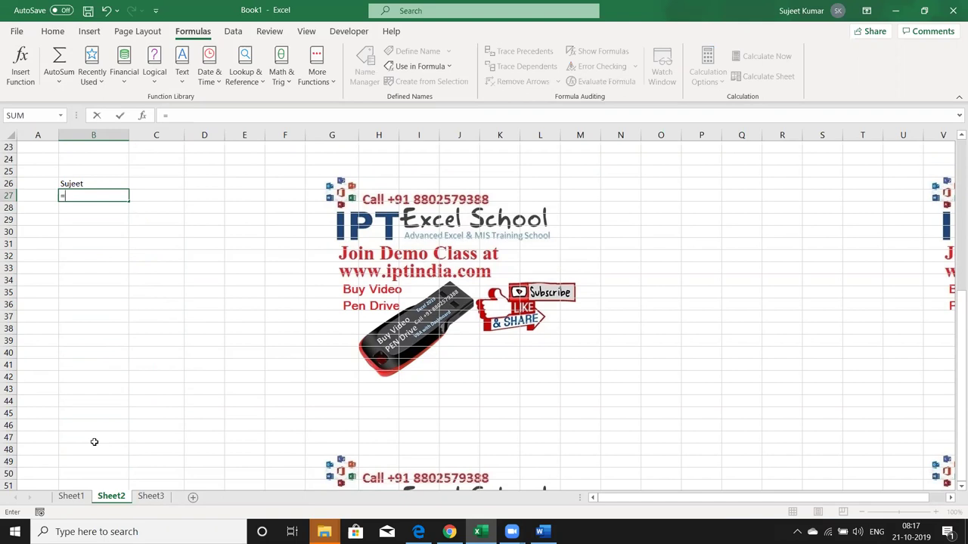
{"action": "type", "text": "MID("}
{"action": "key", "text": "Up"}
{"action": "type", "text": ","}
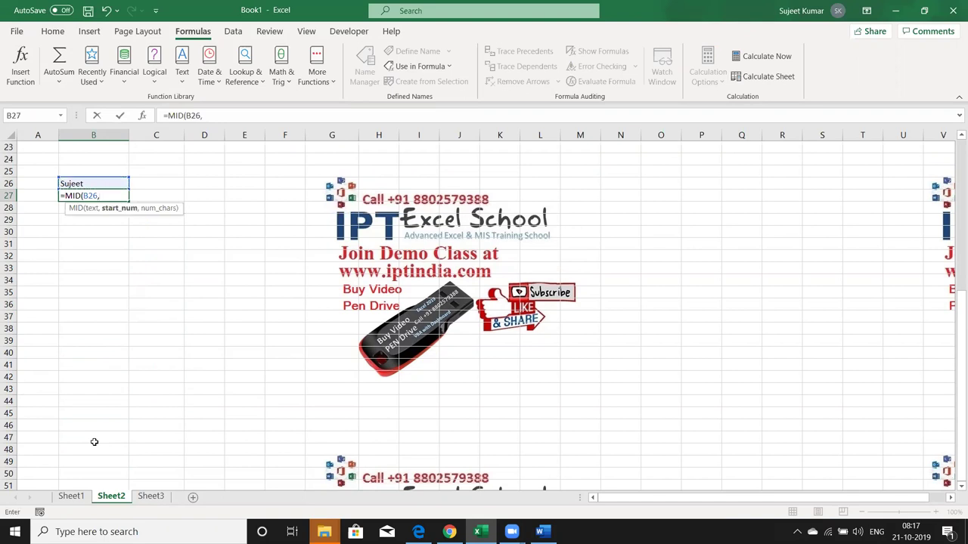
{"action": "type", "text": "("}
{"action": "type", "text": "1,2,3,4,"}
{"action": "type", "text": "5,6},1)"}
{"action": "key", "text": "Return"}
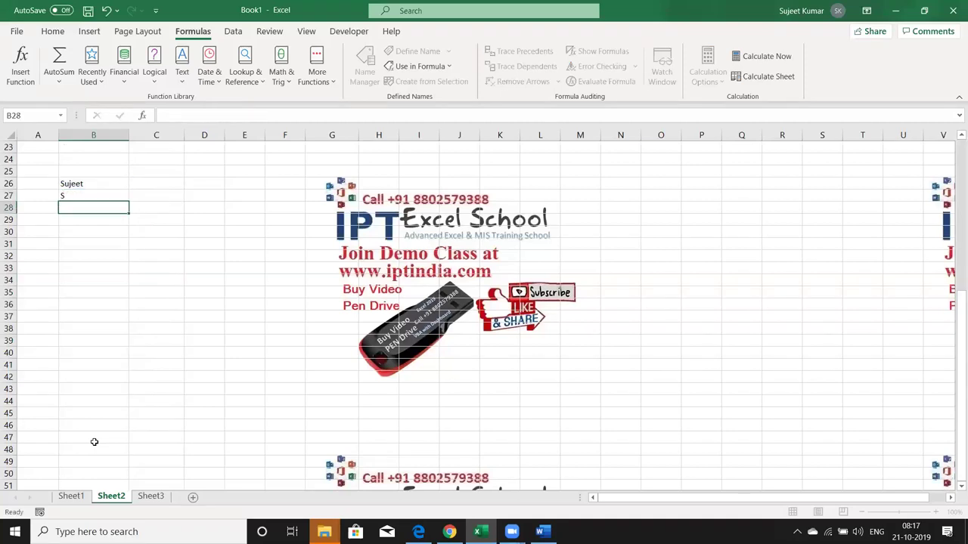
- Array-enter the MID formula across B27:I27, splitting the name into letters with #N/A extras
{"action": "key", "text": "Up"}
{"action": "key", "text": "shift+Right"}
{"action": "key", "text": "shift+Right"}
{"action": "key", "text": "shift+Right"}
{"action": "key", "text": "shift+Right"}
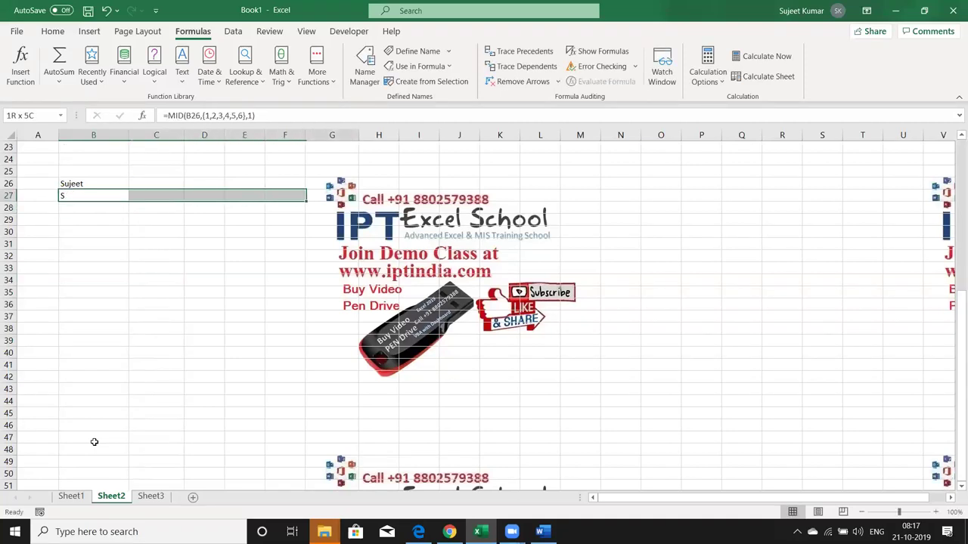
{"action": "key", "text": "shift+Right"}
{"action": "key", "text": "shift+Right"}
{"action": "key", "text": "shift+Right"}
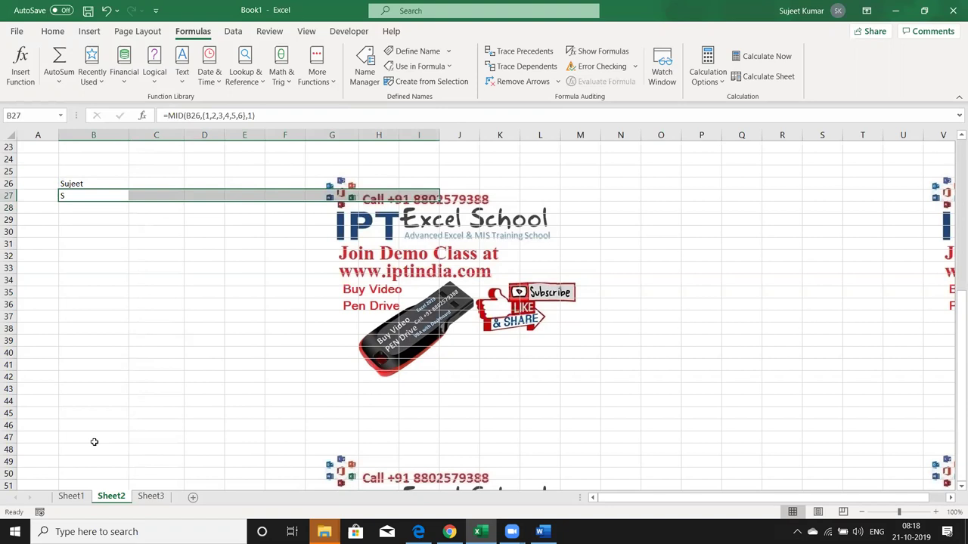
{"action": "key", "text": "F2"}
{"action": "key", "text": "ctrl+shift+Return"}
{"action": "key", "text": "Down"}
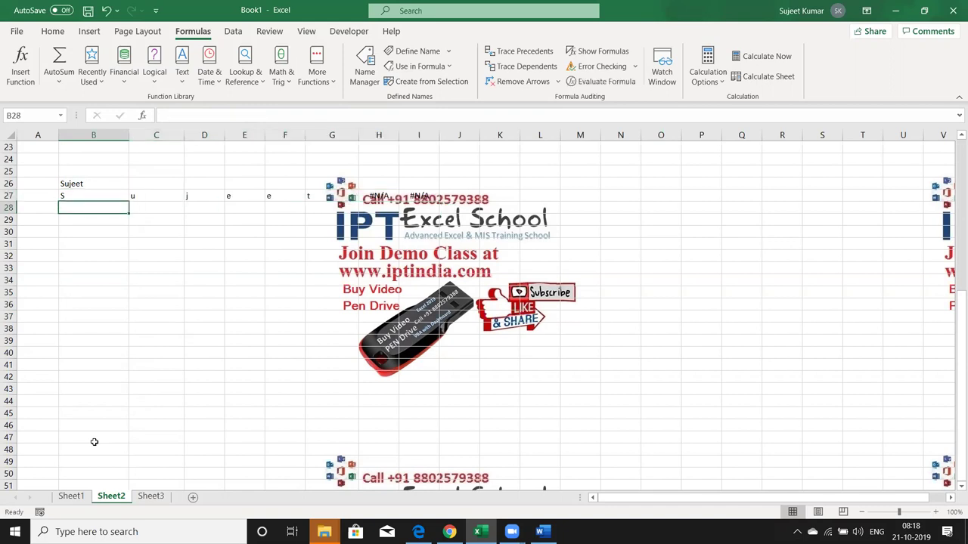
- Enter =MID(B26,ROW(1:6),1) in B28, accepting Excel's corrected formula
{"action": "type", "text": "=mid("}
{"action": "key", "text": "Up"}
{"action": "key", "text": "Up"}
{"action": "type", "text": ","}
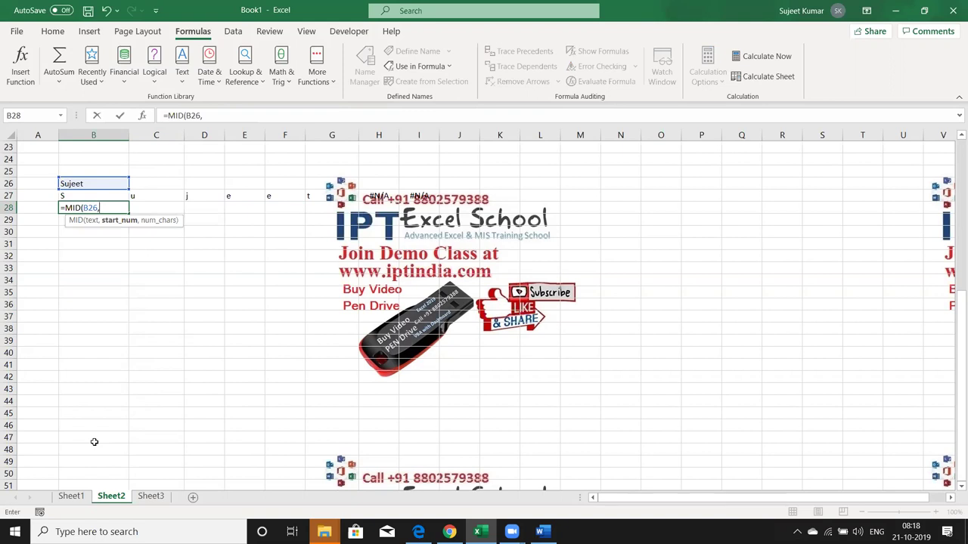
{"action": "type", "text": "row"}
{"action": "key", "text": "Tab"}
{"action": "type", "text": "1:6"}
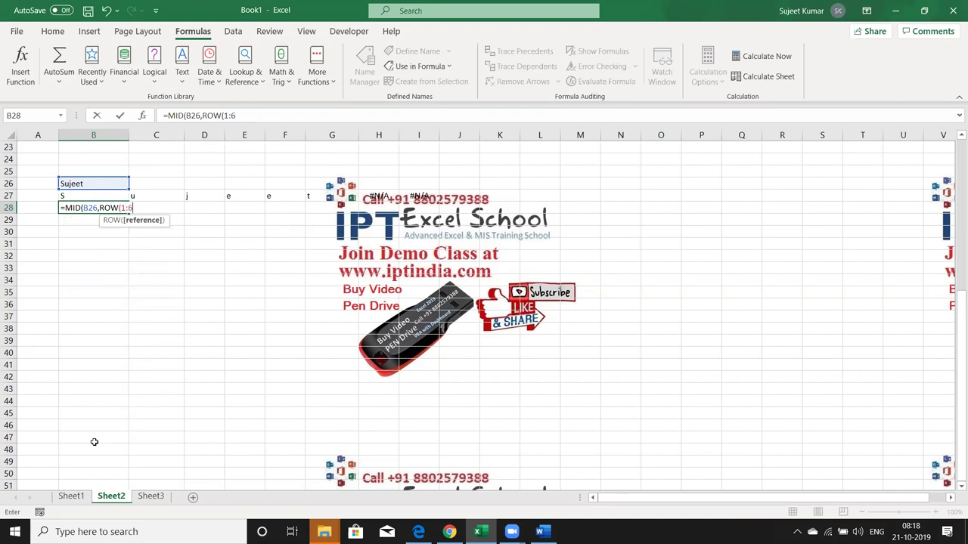
{"action": "type", "text": "),1"}
{"action": "key", "text": "Return"}
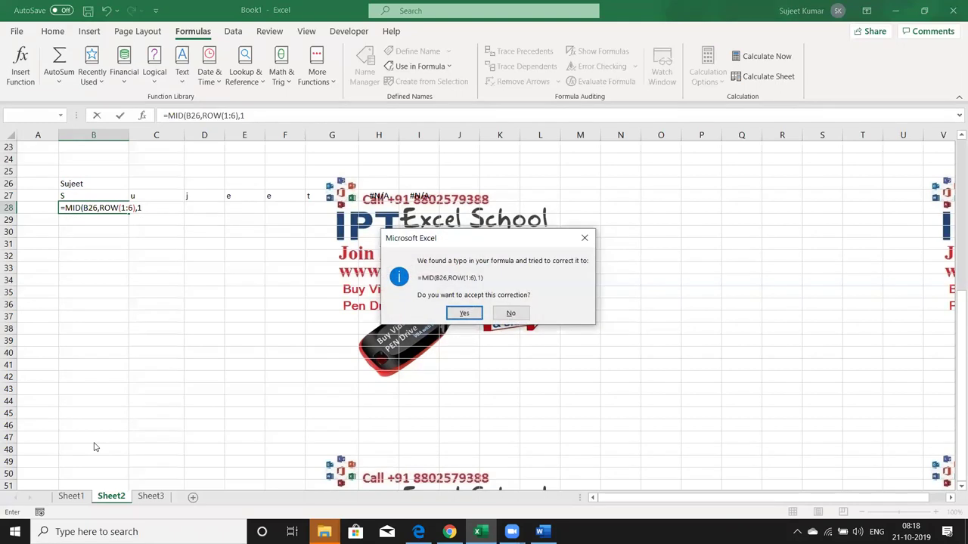
{"action": "key", "text": "Return"}
- Array-enter the formula down B28:B33, then undo back to a single-cell formula
{"action": "key", "text": "Up"}
{"action": "key", "text": "shift+Down"}
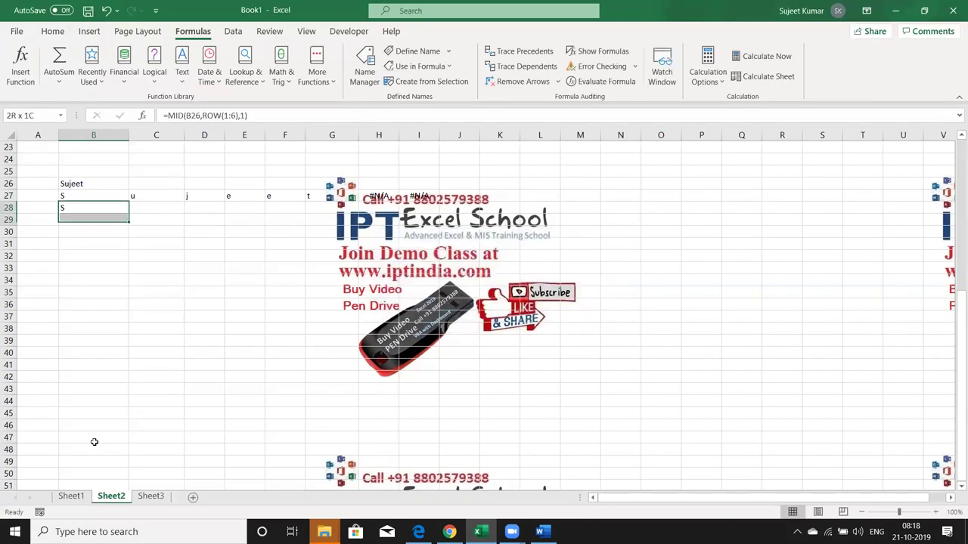
{"action": "key", "text": "shift+Down"}
{"action": "key", "text": "shift+Down"}
{"action": "key", "text": "shift+Down"}
{"action": "key", "text": "shift+Down"}
{"action": "key", "text": "XF86AudioRaiseVolume"}
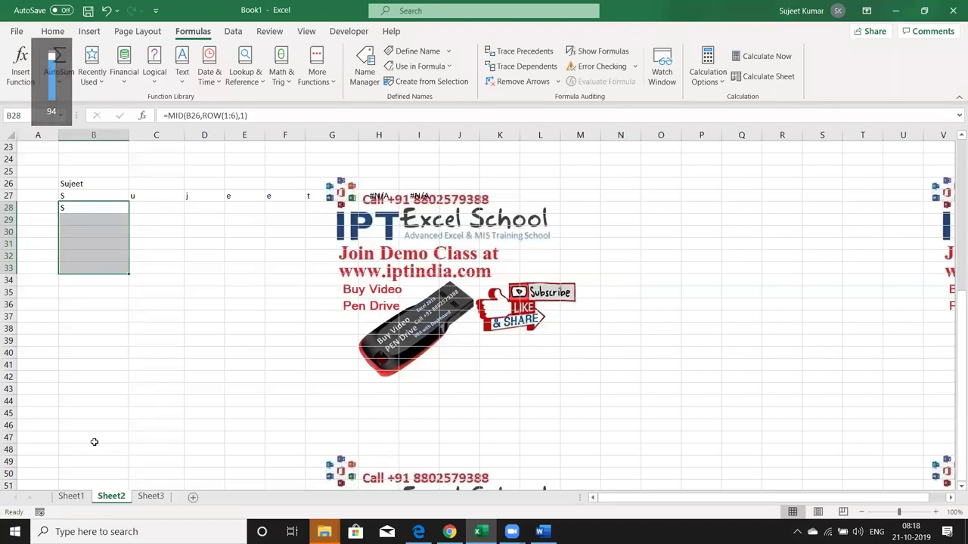
{"action": "key", "text": "F2"}
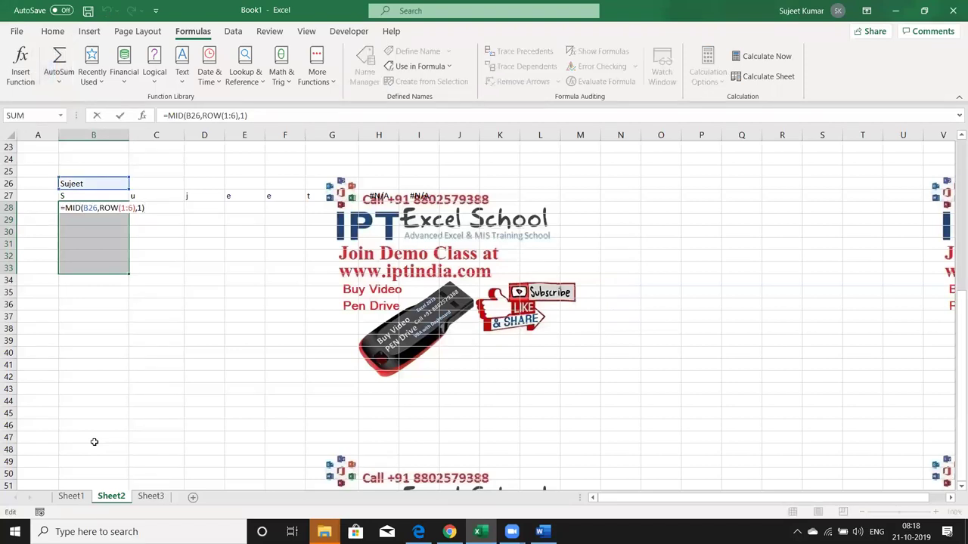
{"action": "key", "text": "ctrl+shift+Return"}
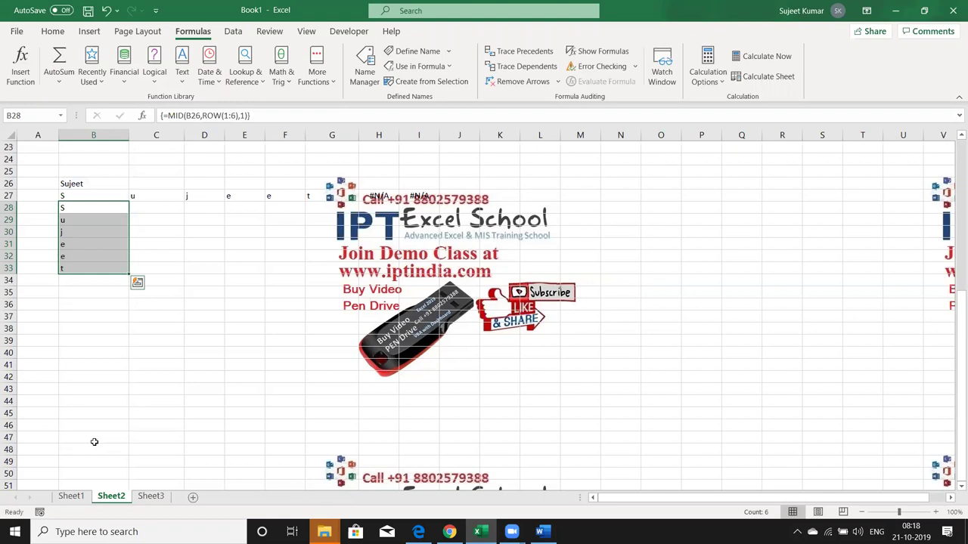
{"action": "key", "text": "ctrl+z"}
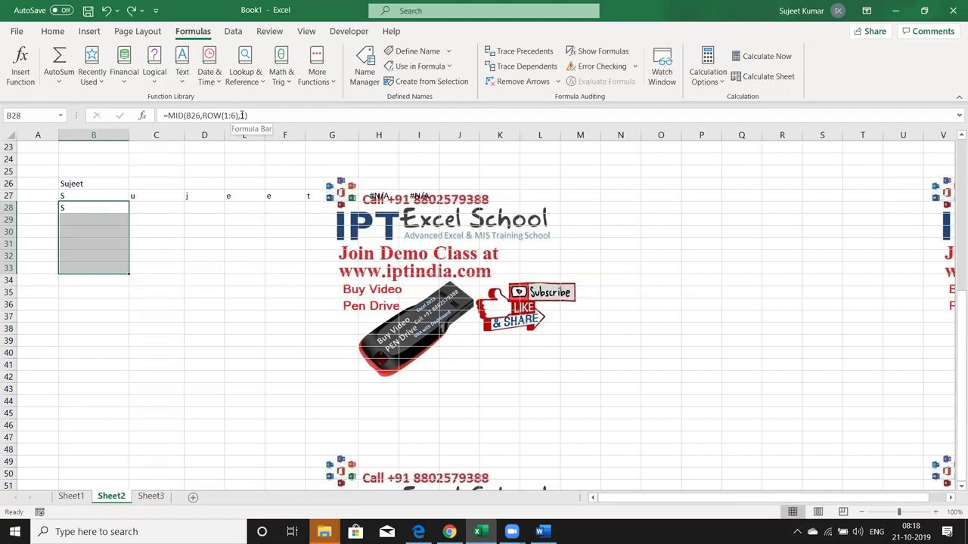
- Try replacing ROW(1:6) with COLUMN(1:1) in B28's formula as an array entry
{"action": "left_click_drag", "start_coordinate": [237, 115], "coordinate": [202, 115]}
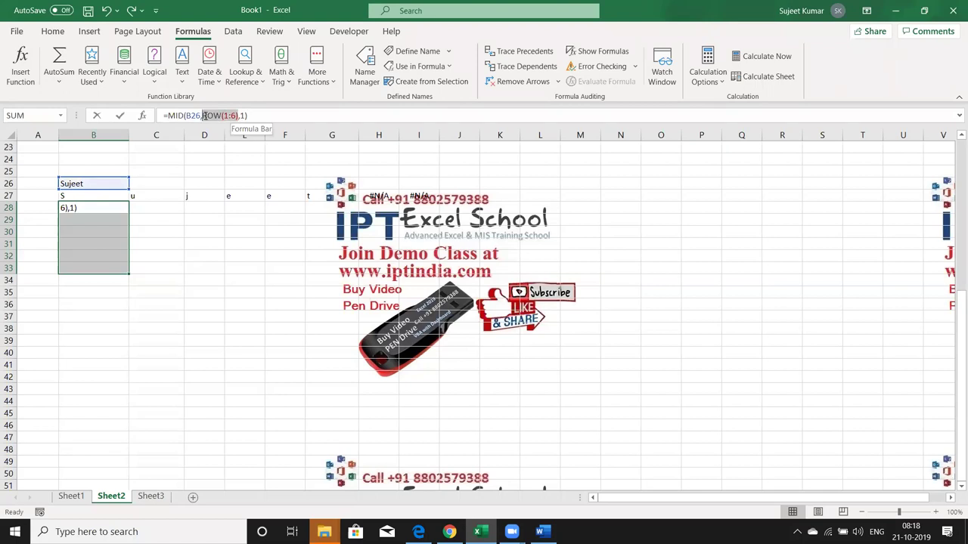
{"action": "type", "text": "cCOLUMN("}
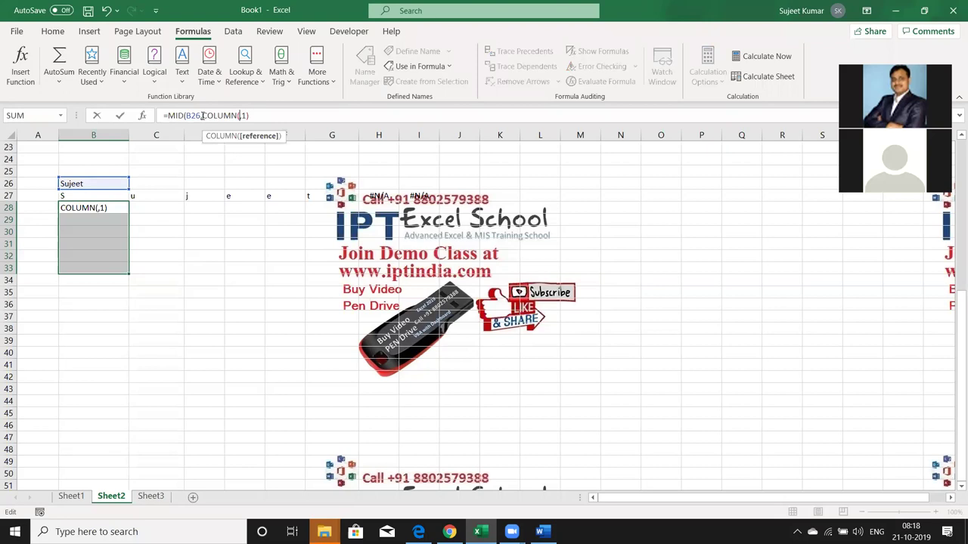
{"action": "type", "text": "1:1"}
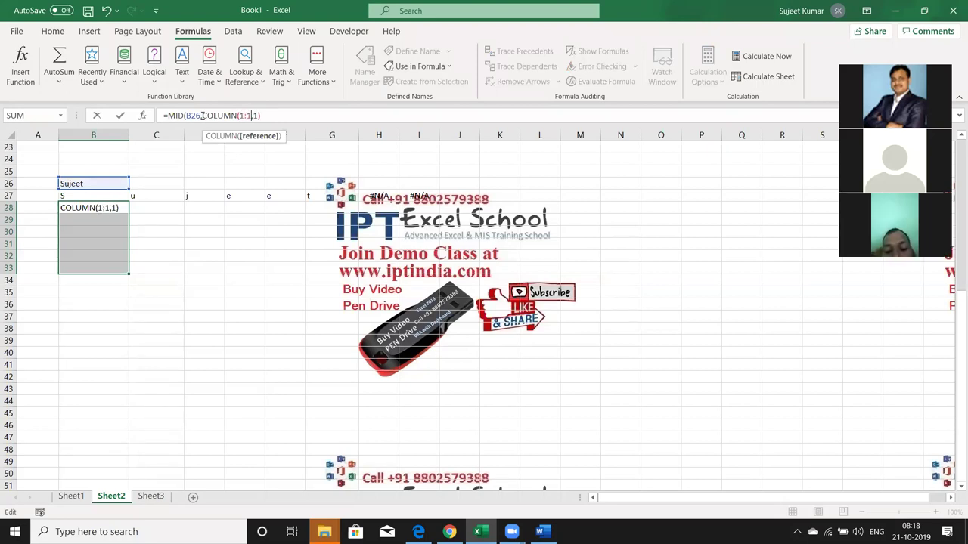
{"action": "type", "text": ")"}
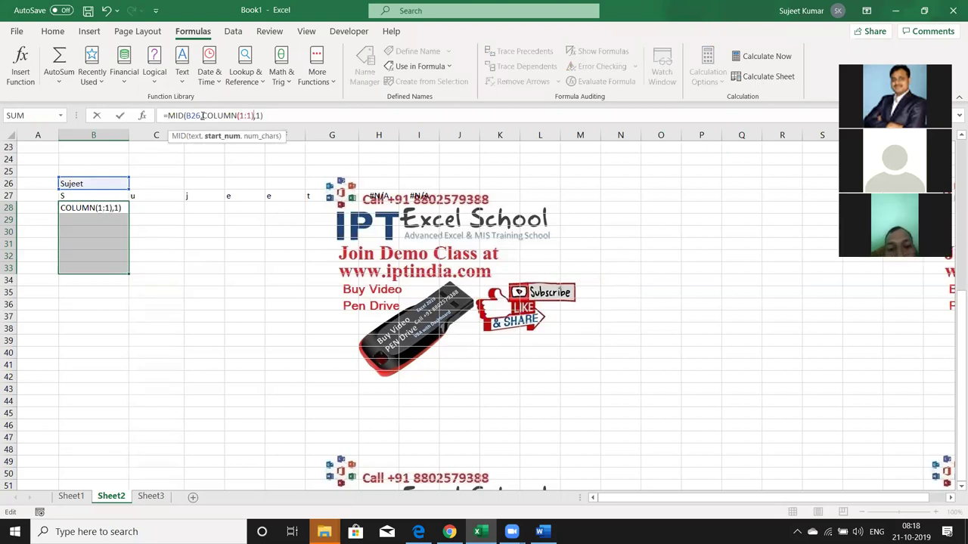
{"action": "key", "text": "ctrl+shift+Return"}
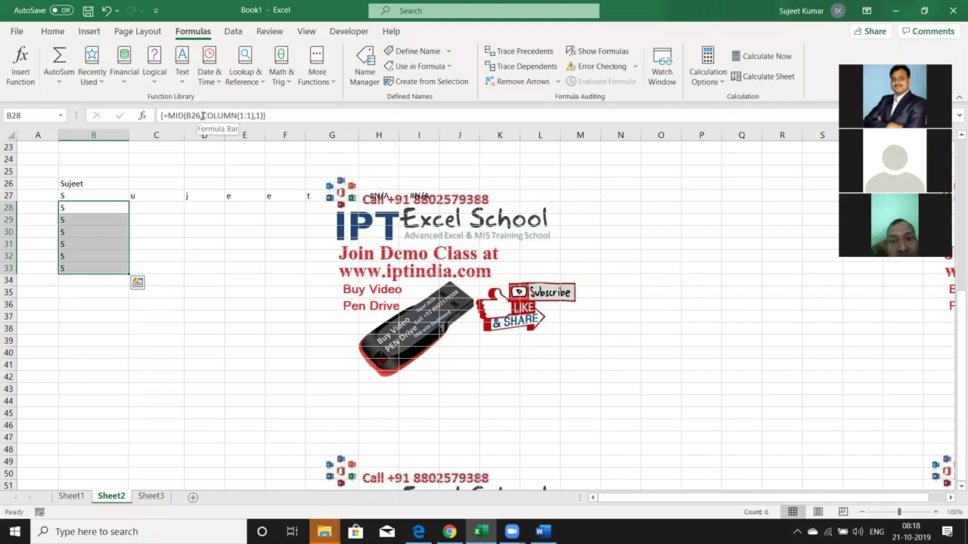
- Attempt array entry along row 28, dismiss the array error, and undo back to ROW(1:6)
{"action": "key", "text": "shift+Up"}
{"action": "key", "text": "shift+Up"}
{"action": "key", "text": "shift+Up"}
{"action": "key", "text": "shift+Right"}
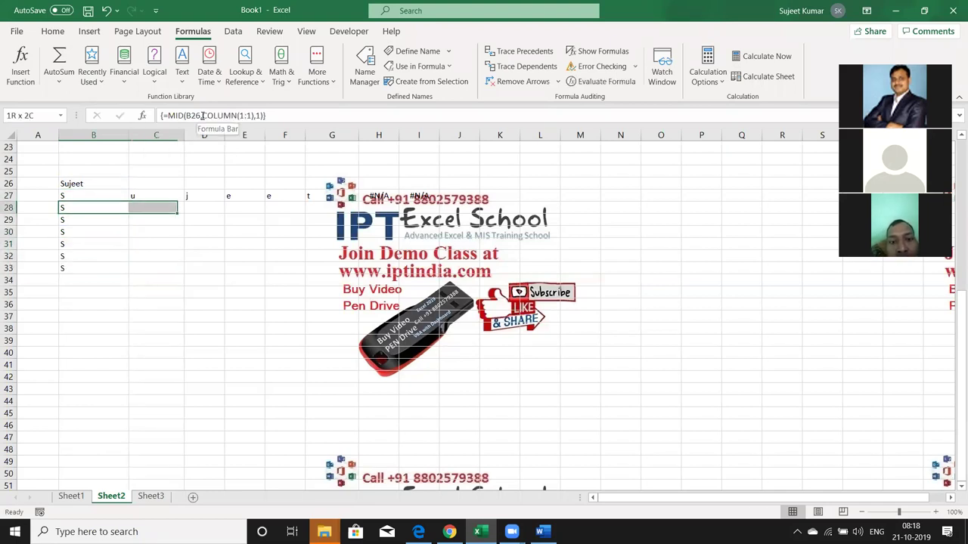
{"action": "key", "text": "shift+Right"}
{"action": "key", "text": "shift+Right"}
{"action": "key", "text": "shift+Right"}
{"action": "key", "text": "shift+Right"}
{"action": "key", "text": "shift+Right"}
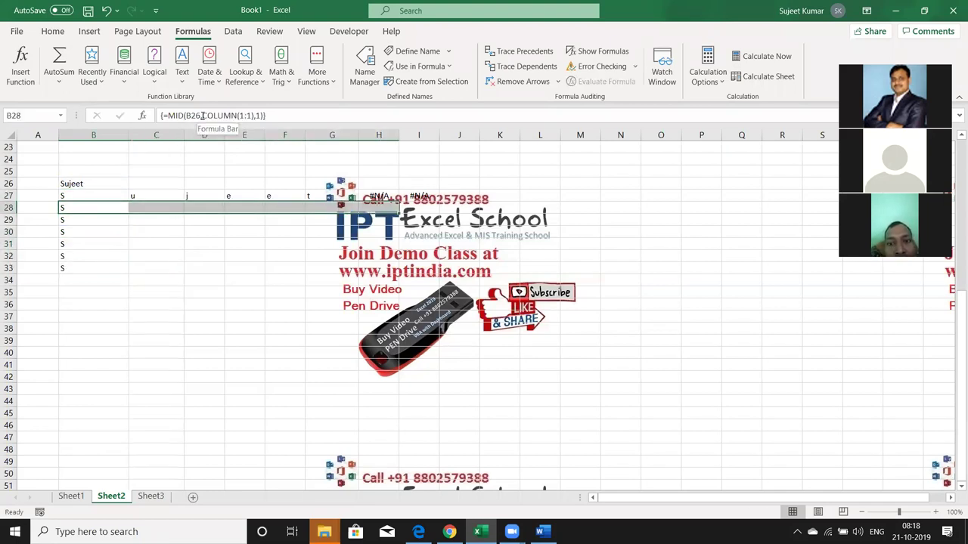
{"action": "left_click", "coordinate": [202, 115]}
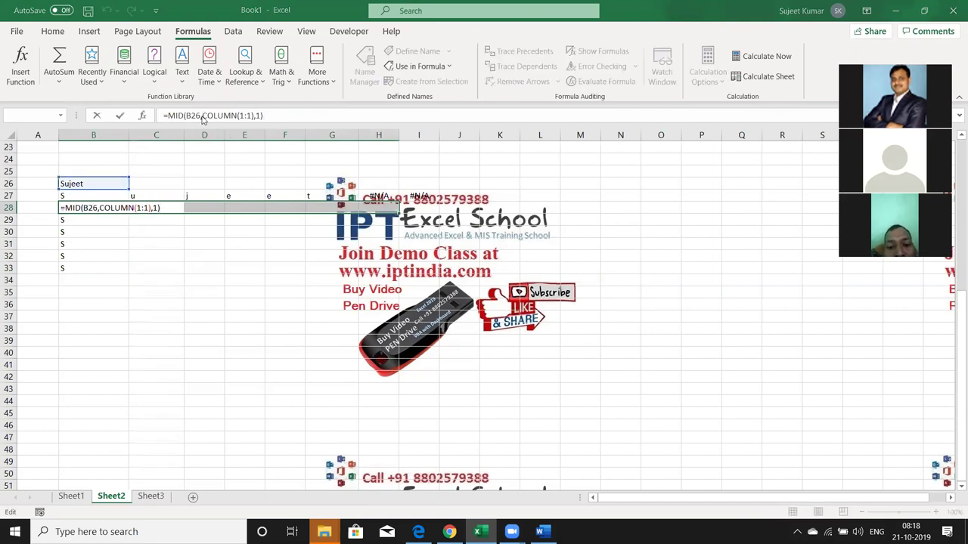
{"action": "key", "text": "ctrl+shift+Return"}
{"action": "key", "text": "Escape"}
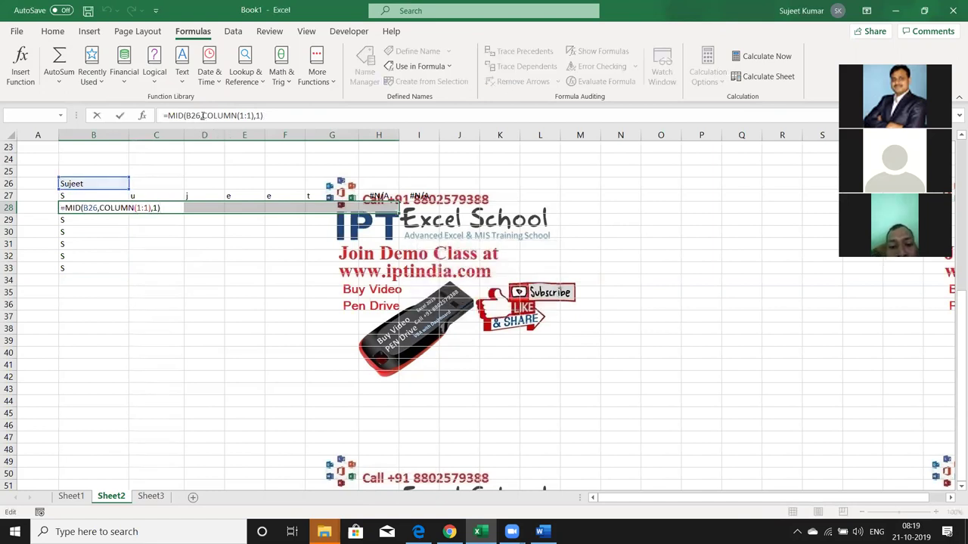
{"action": "key", "text": "Escape"}
{"action": "key", "text": "ctrl+slash"}
{"action": "key", "text": "ctrl+z"}
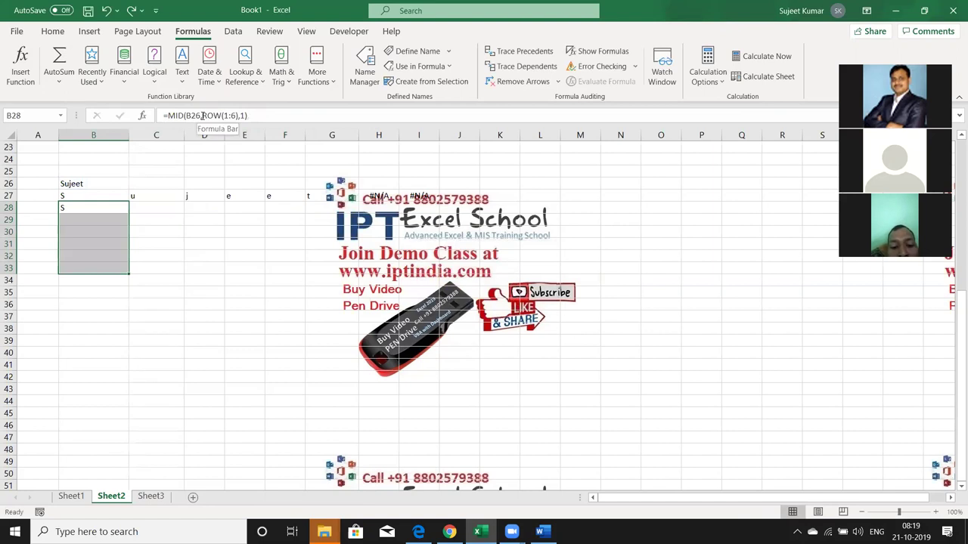
- Array-enter =MID(B26,ROW(1:6),1) across B28:G28, showing S in every cell
{"action": "key", "text": "shift+Right"}
{"action": "key", "text": "shift+Right"}
{"action": "key", "text": "shift+Right"}
{"action": "key", "text": "shift+Right"}
{"action": "key", "text": "shift+Right"}
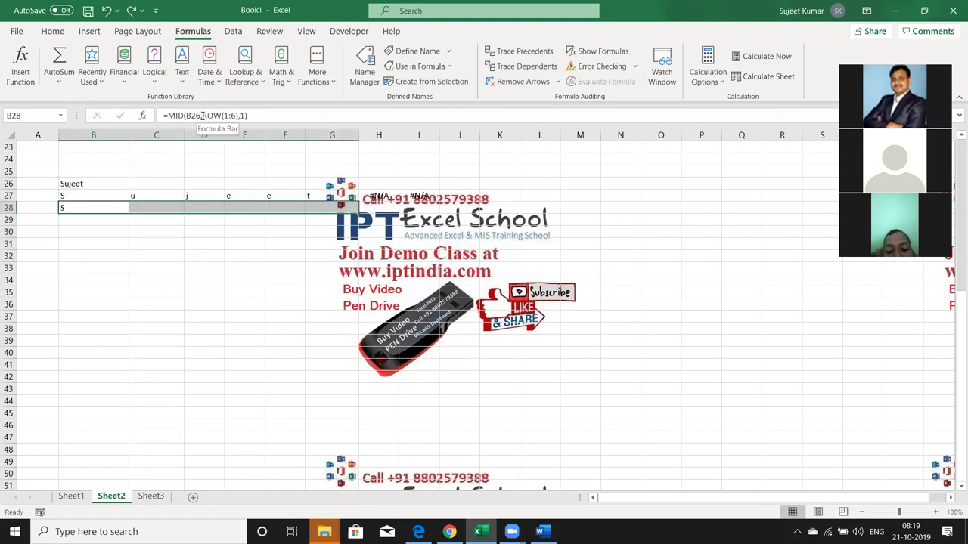
{"action": "key", "text": "XF86AudioRaiseVolume"}
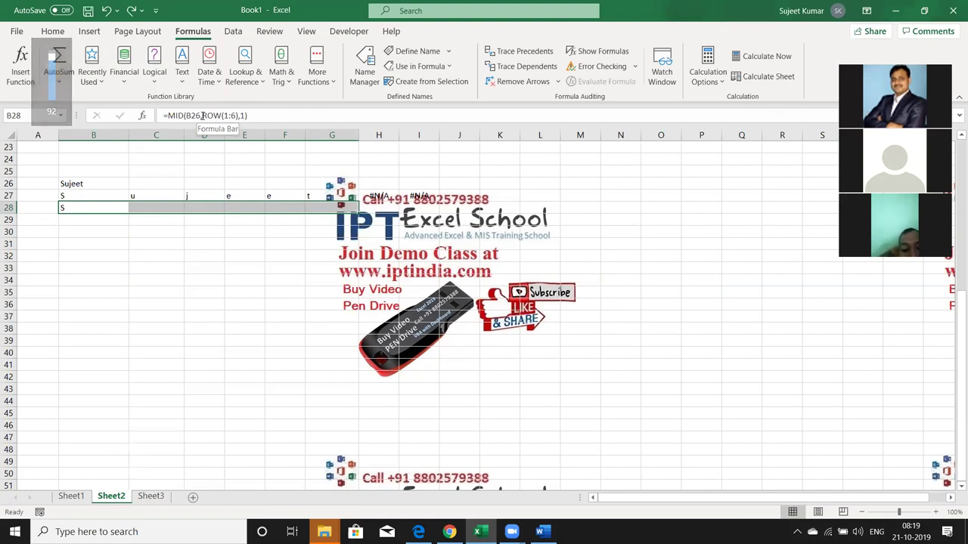
{"action": "key", "text": "F2"}
{"action": "key", "text": "ctrl+shift+Return"}
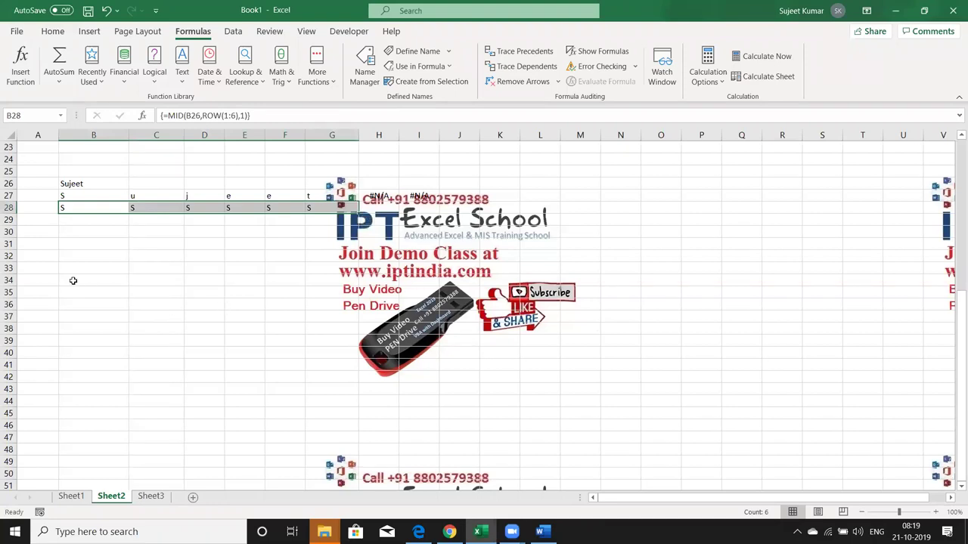
- Enter the sample number 1254 in B32
{"action": "left_click", "coordinate": [78, 246]}
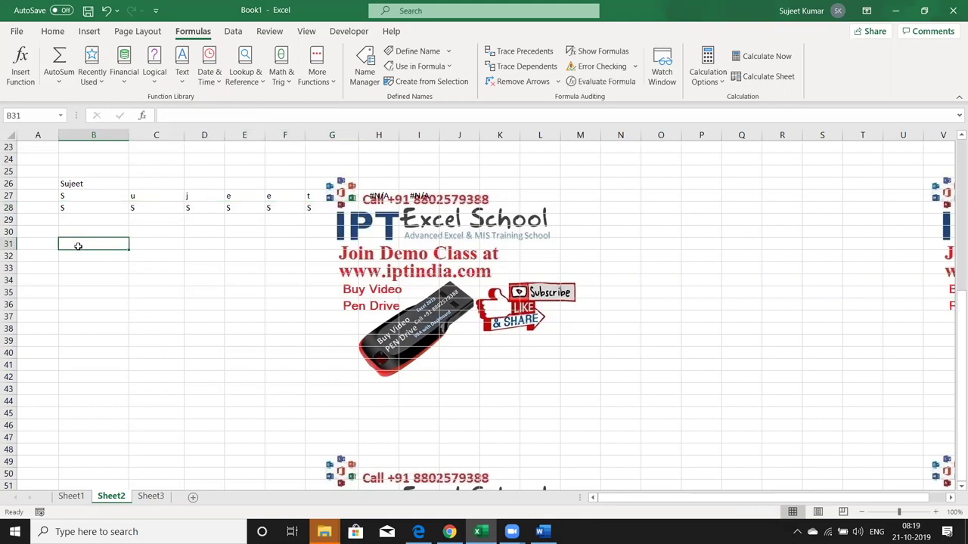
{"action": "left_click", "coordinate": [71, 259]}
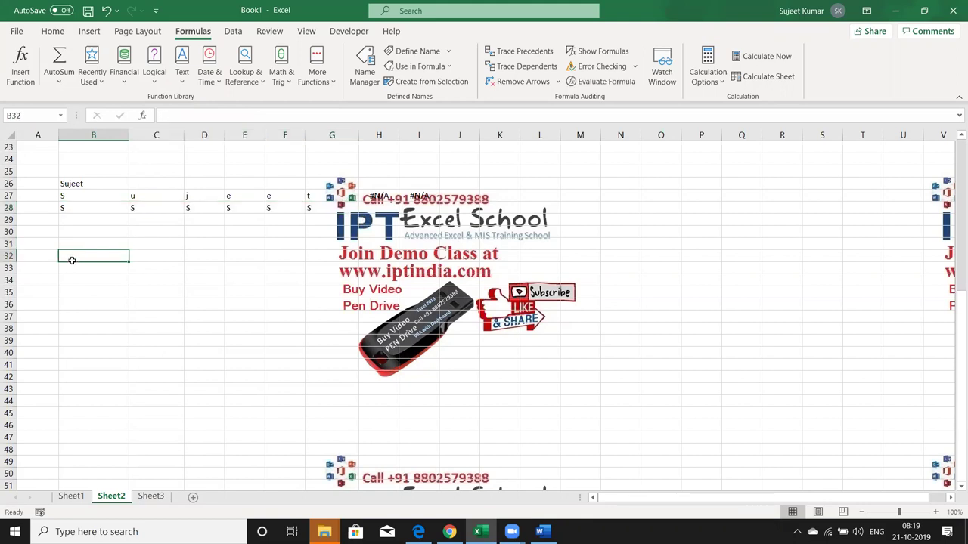
{"action": "type", "text": "1254"}
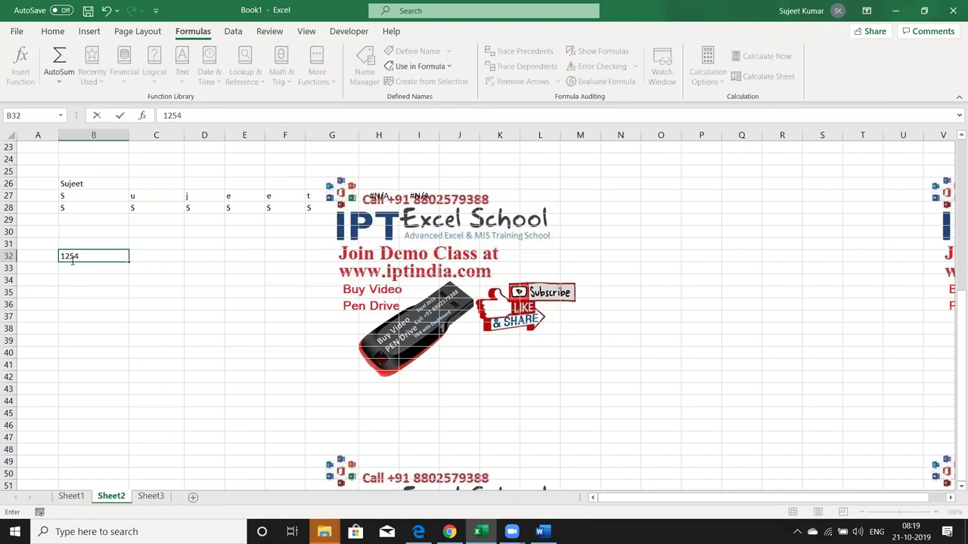
{"action": "key", "text": "Tab"}
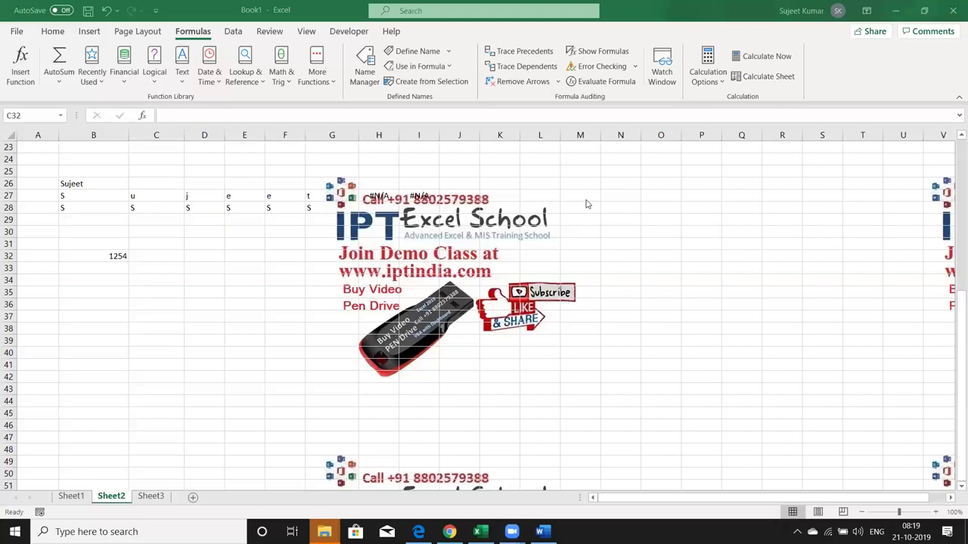
- Enter the hand-written digit sum =1+2+5+4 in C32 and move it to D31
{"action": "left_click", "coordinate": [150, 264]}
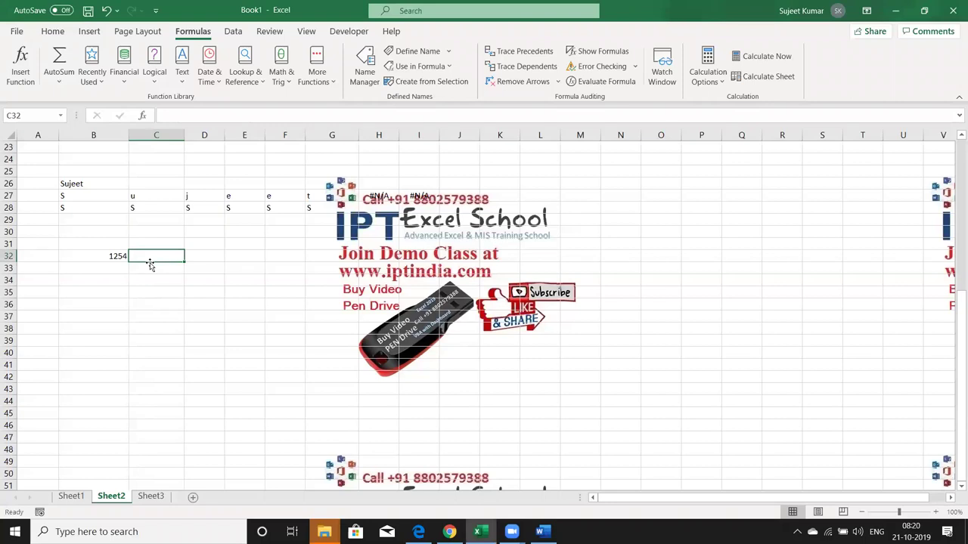
{"action": "type", "text": "="}
{"action": "type", "text": "1+2"}
{"action": "type", "text": "3+6"}
{"action": "key", "text": "Return"}
{"action": "left_click", "coordinate": [149, 260]}
{"action": "key", "text": "ctrl+c"}
{"action": "key", "text": "Right"}
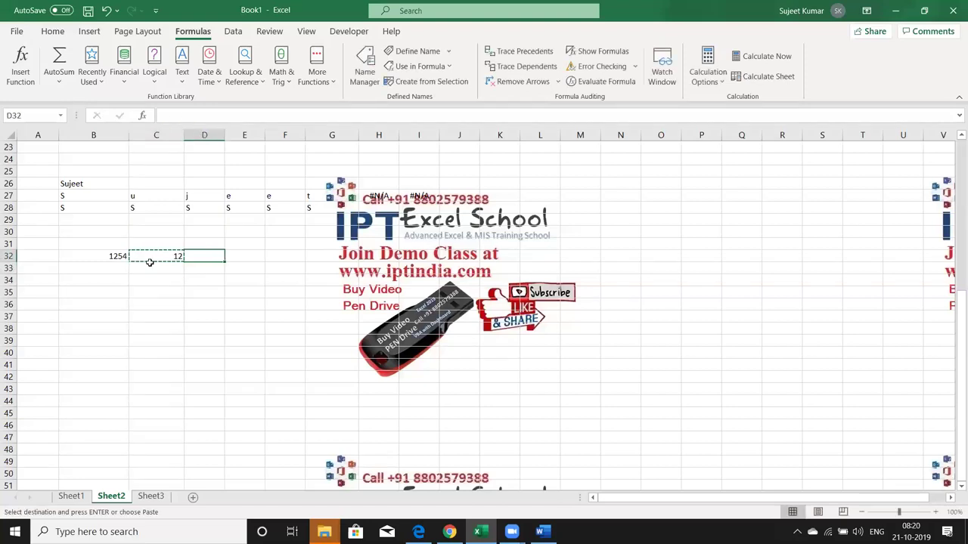
{"action": "key", "text": "Up"}
{"action": "key", "text": "Return"}
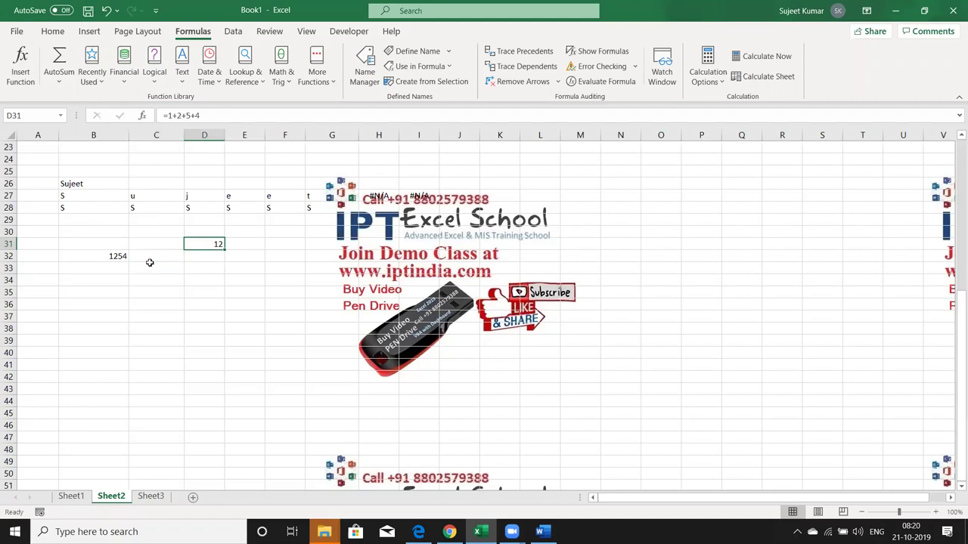
{"action": "left_click", "coordinate": [150, 262]}
- Array-enter =SUM(MID(B32,{1,2,3,4},1)*1) in C32, returning 12
{"action": "type", "text": "=sum"}
{"action": "key", "text": "Tab"}
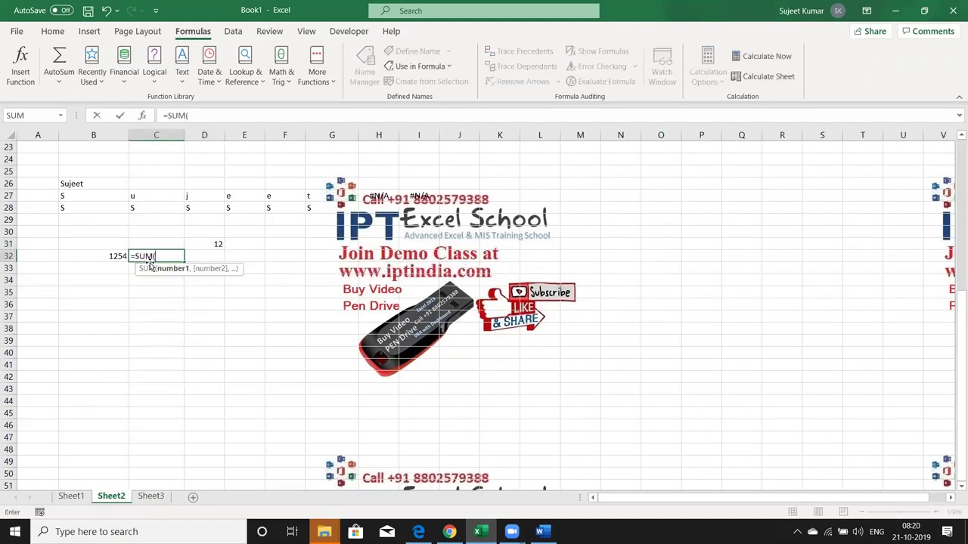
{"action": "type", "text": "mid"}
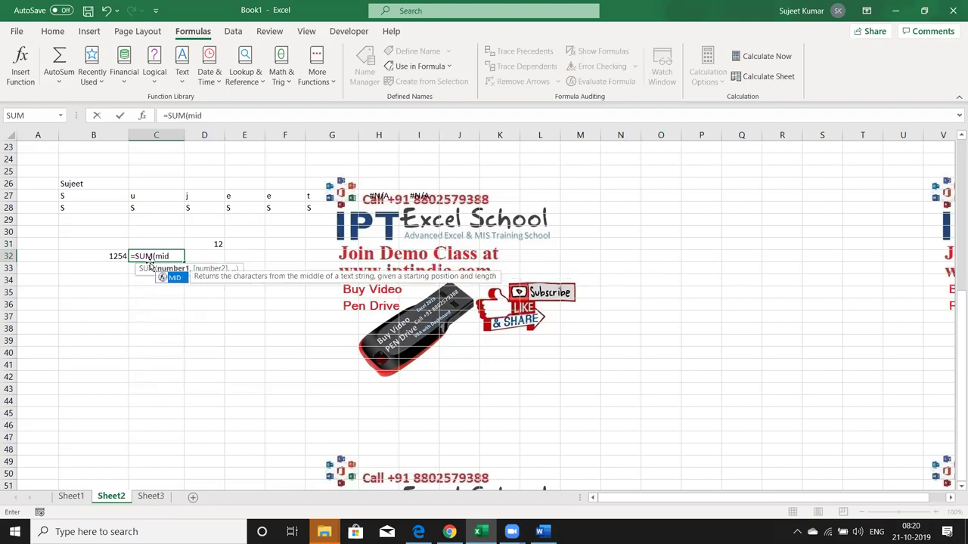
{"action": "key", "text": "Tab"}
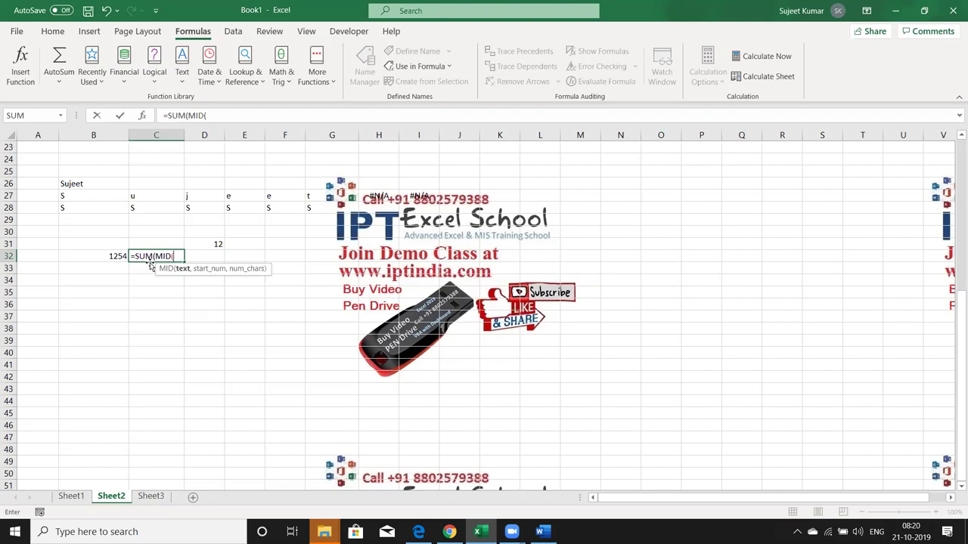
{"action": "left_click", "coordinate": [118, 255]}
{"action": "type", "text": ",{1,2,3,4"}
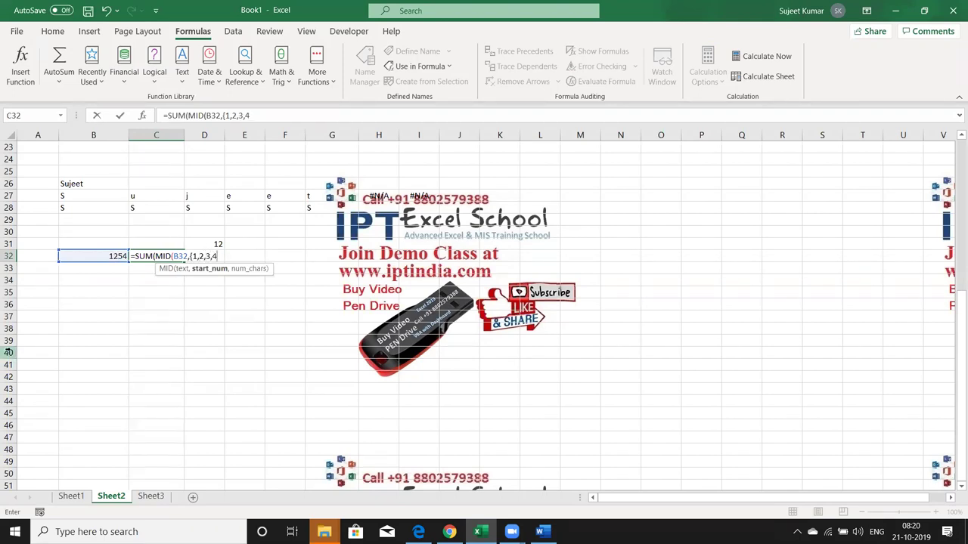
{"action": "type", "text": "}"}
{"action": "type", "text": ",1"}
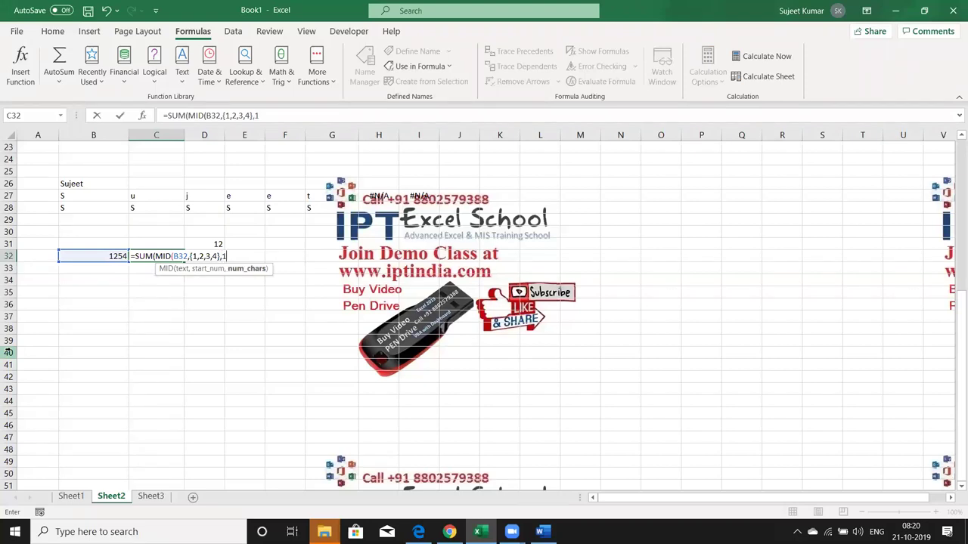
{"action": "type", "text": ")"}
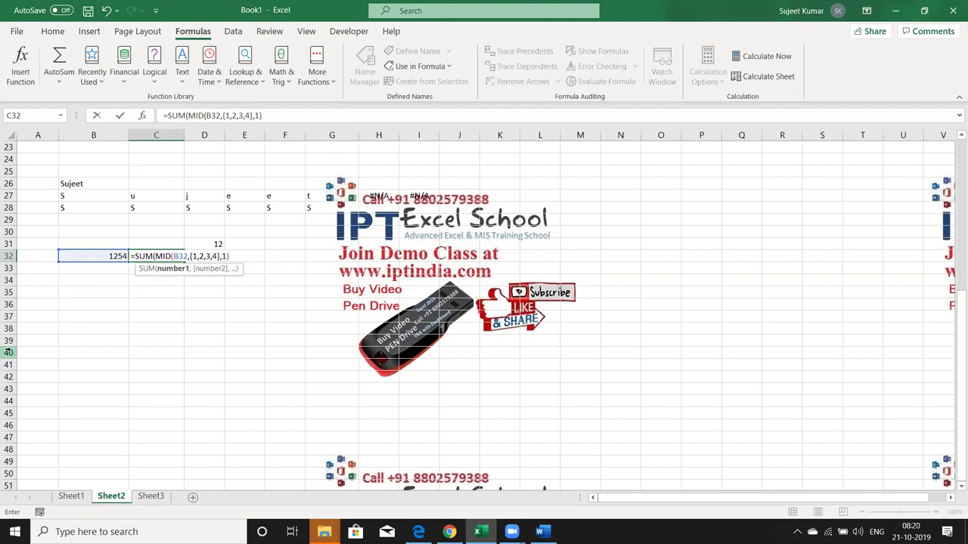
{"action": "type", "text": "*1)"}
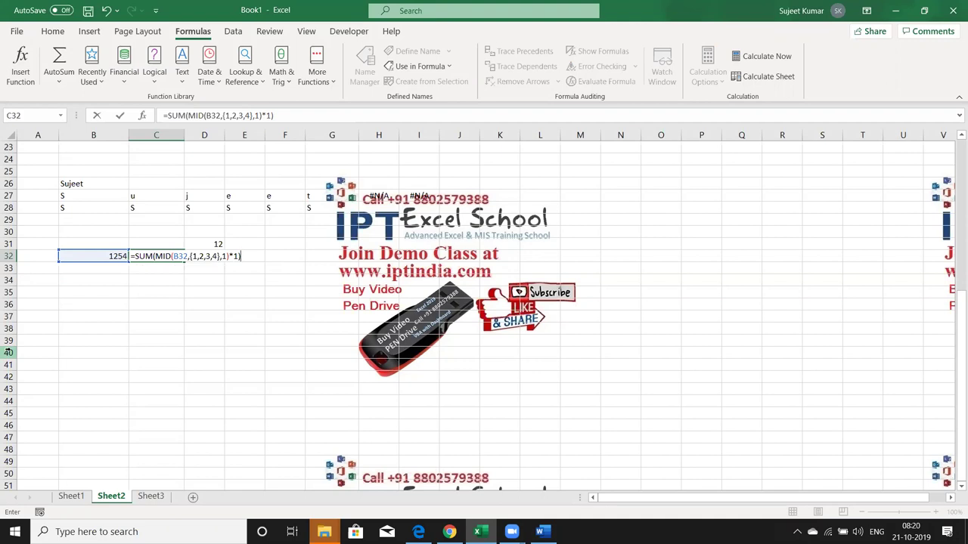
{"action": "key", "text": "ctrl+shift+Return"}
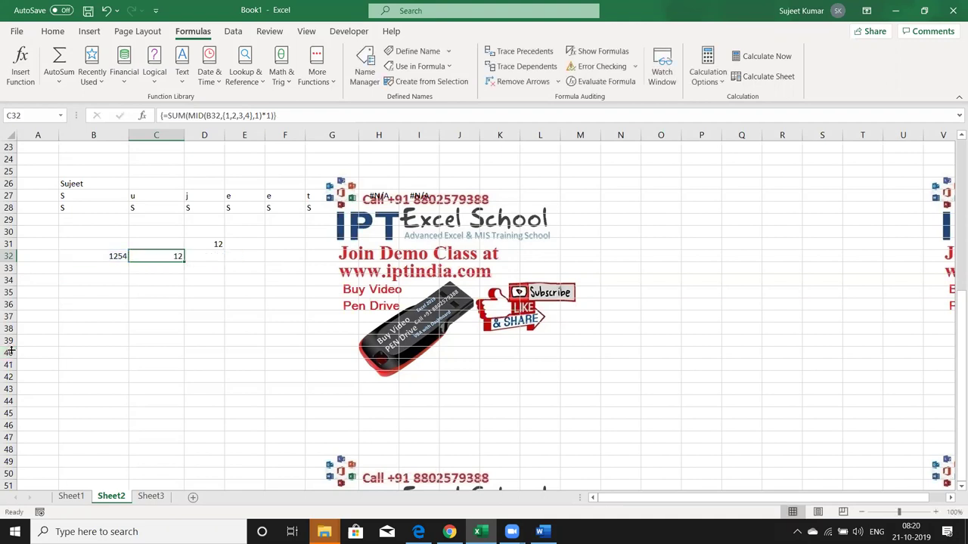
- Evaluate C32's formula step by step from 1254 to digits, numbers and the final 12, then close
{"action": "left_click", "coordinate": [598, 84]}
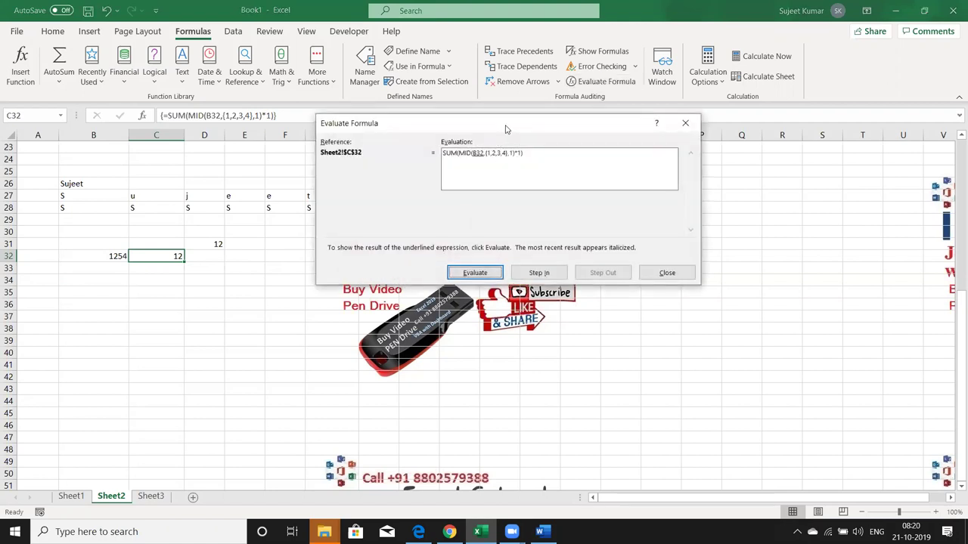
{"action": "left_click_drag", "start_coordinate": [506, 129], "coordinate": [495, 146]}
{"action": "left_click", "coordinate": [459, 291]}
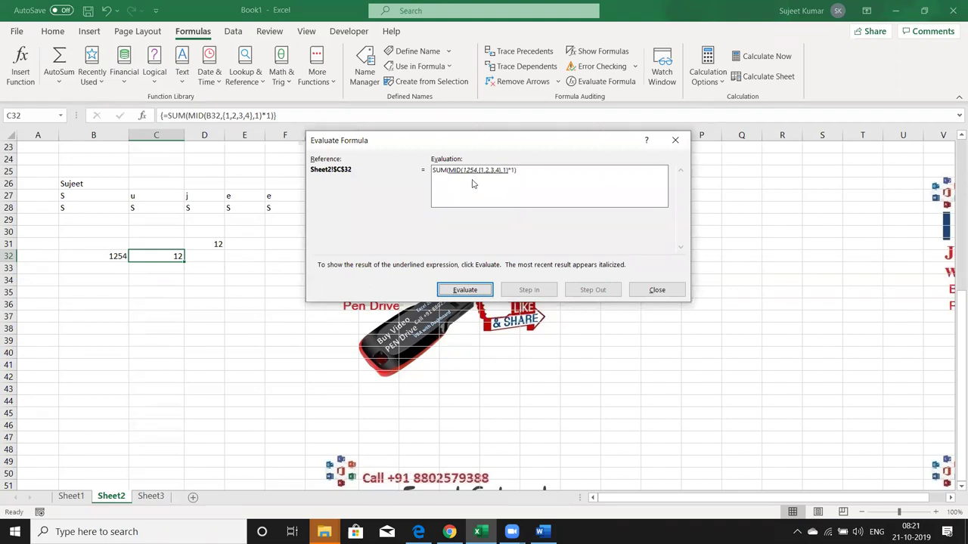
{"action": "left_click", "coordinate": [465, 291]}
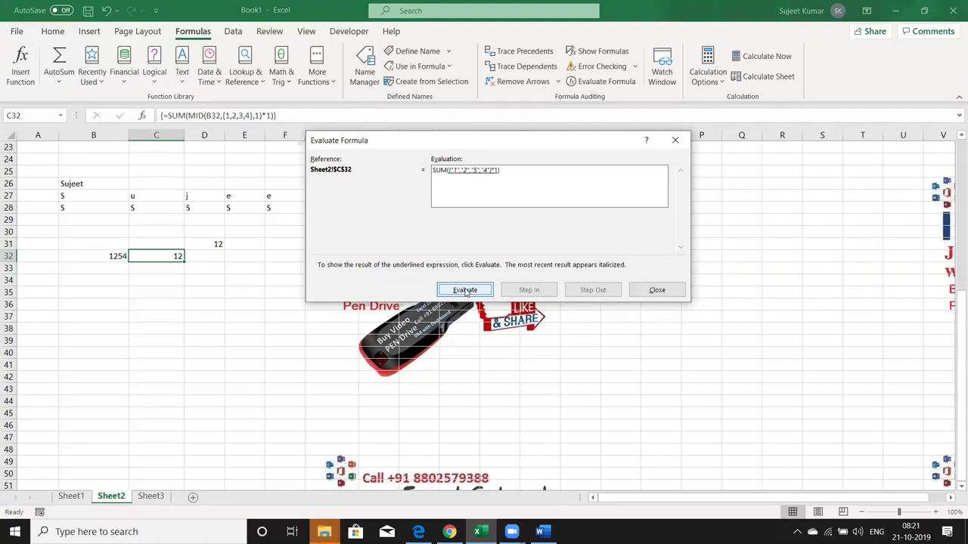
{"action": "left_click", "coordinate": [468, 291]}
{"action": "left_click", "coordinate": [474, 292]}
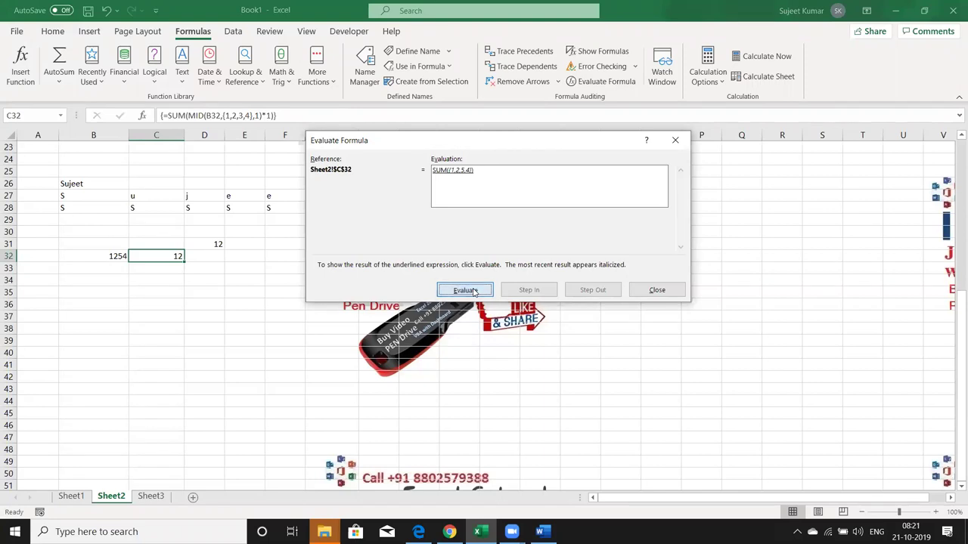
{"action": "left_click", "coordinate": [641, 289]}
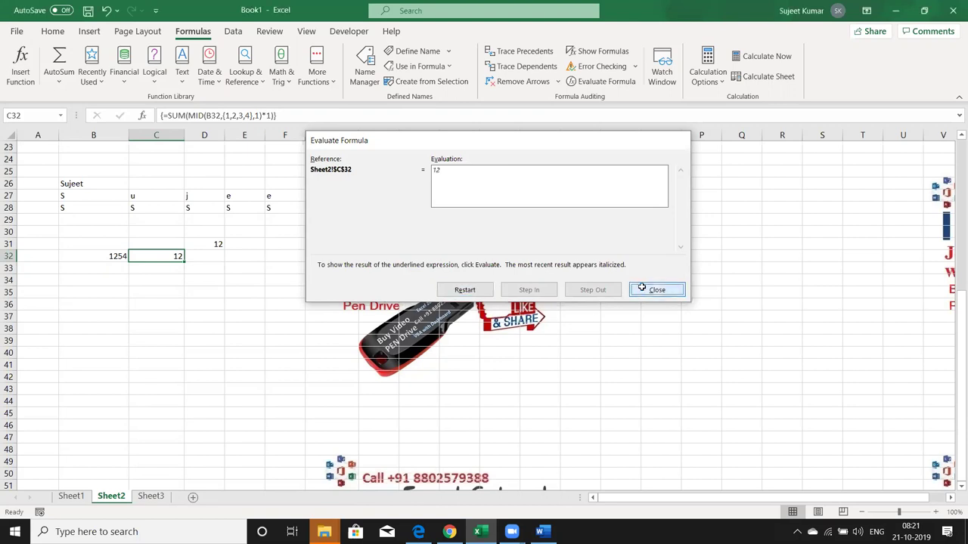
{"action": "key", "text": "Down"}
- Abandon a started SUM formula in C33 and move to D32
{"action": "type", "text": "="}
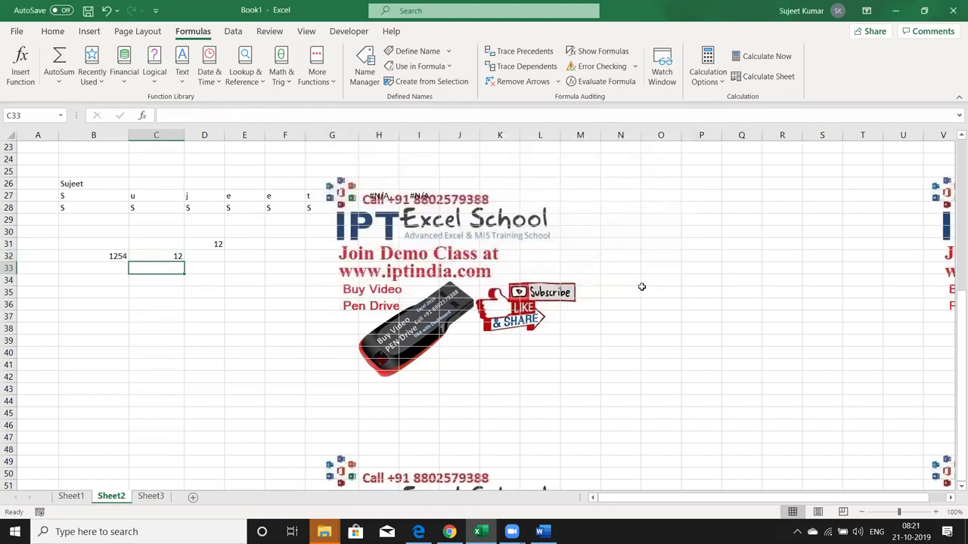
{"action": "type", "text": "sum"}
{"action": "key", "text": "Tab"}
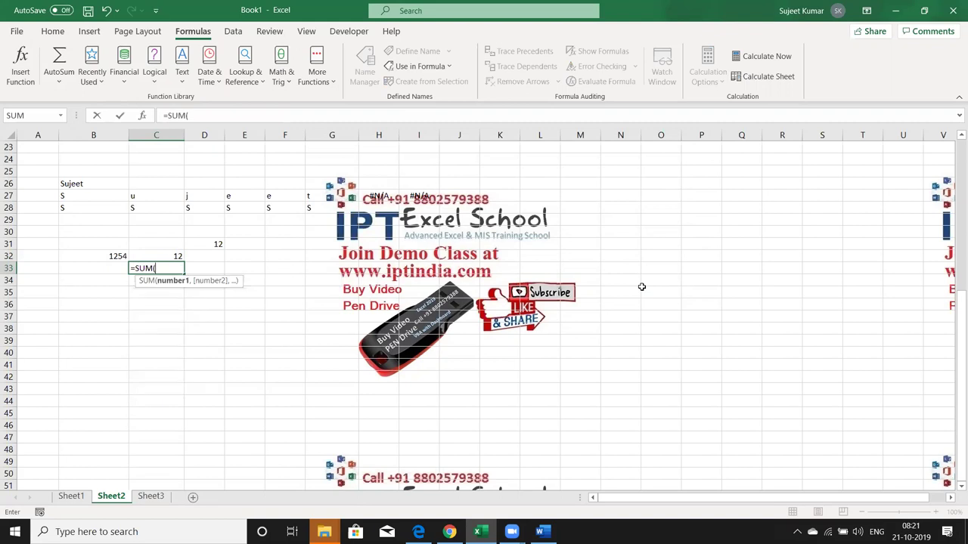
{"action": "key", "text": "Escape"}
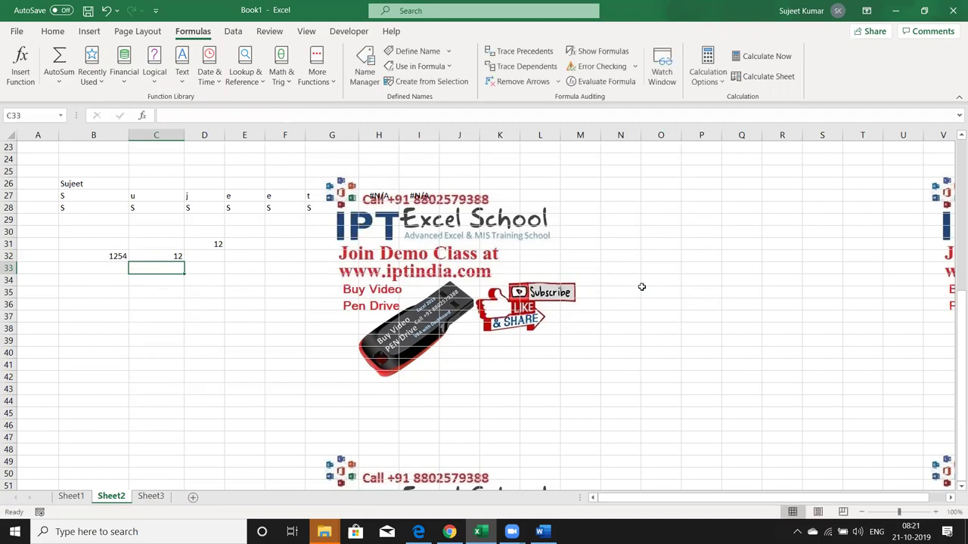
{"action": "type", "text": "="}
{"action": "key", "text": "Up"}
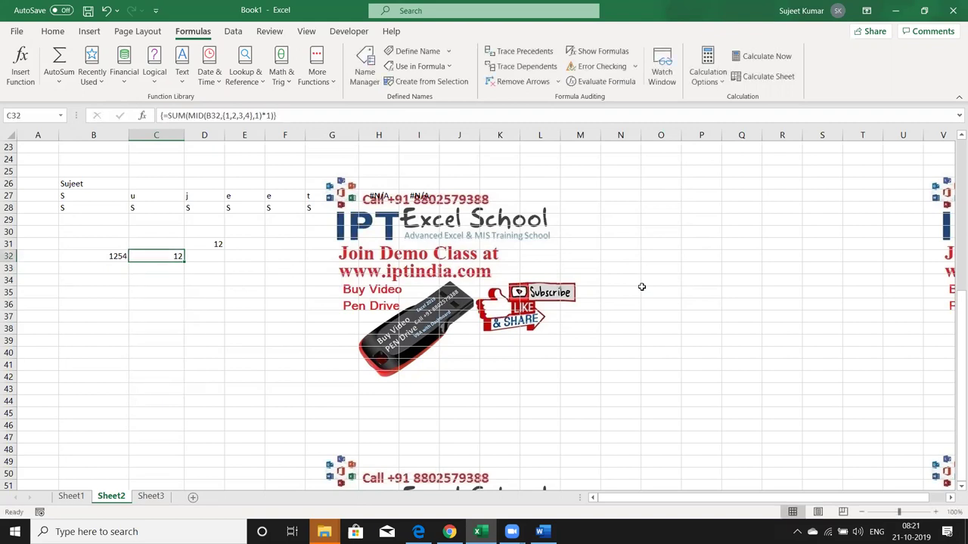
{"action": "key", "text": "Right"}
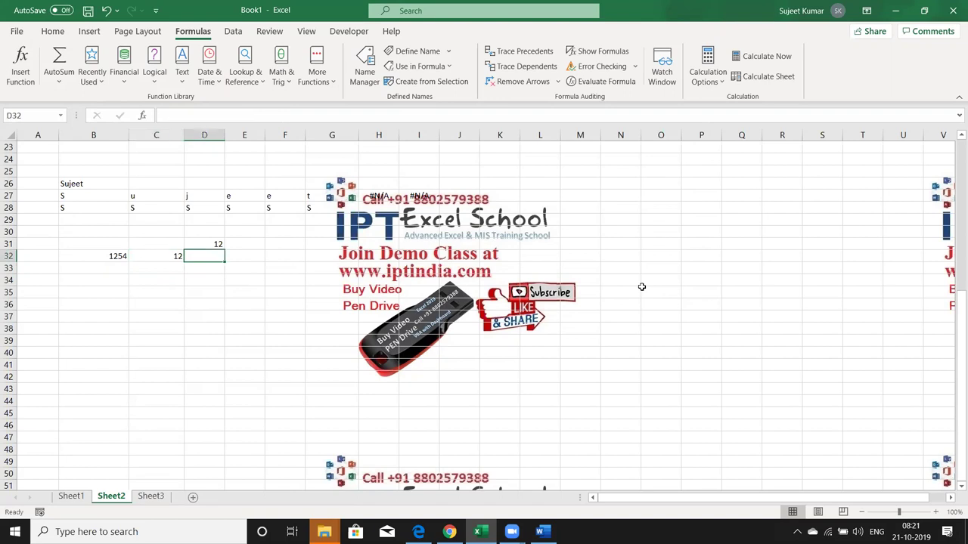
- Enter =FORMULATEXT(C32) in D32 to display C32's array formula as text
{"action": "type", "text": "=for"}
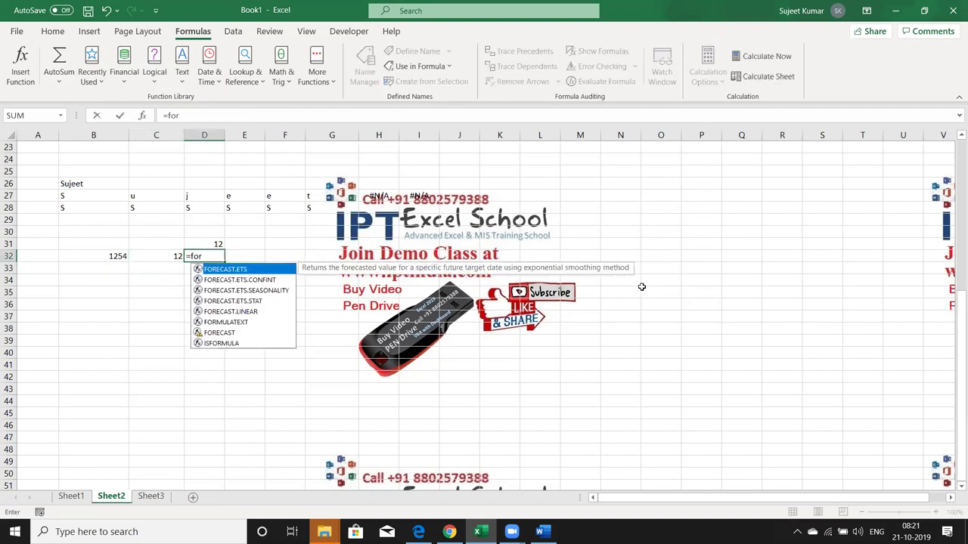
{"action": "key", "text": "Down"}
{"action": "key", "text": "Down"}
{"action": "key", "text": "Down"}
{"action": "key", "text": "Down"}
{"action": "key", "text": "Down"}
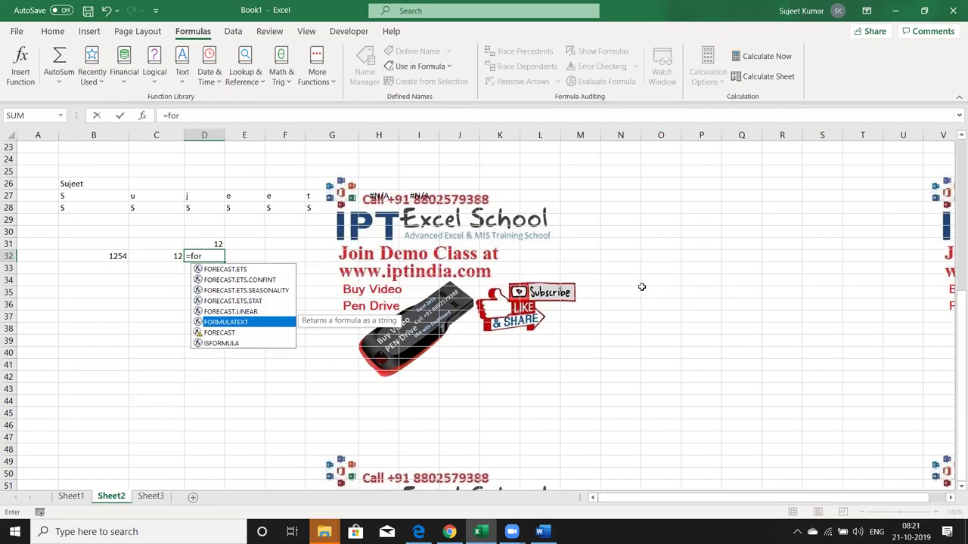
{"action": "key", "text": "Tab"}
{"action": "key", "text": "Left"}
{"action": "key", "text": "Return"}
{"action": "key", "text": "Down"}
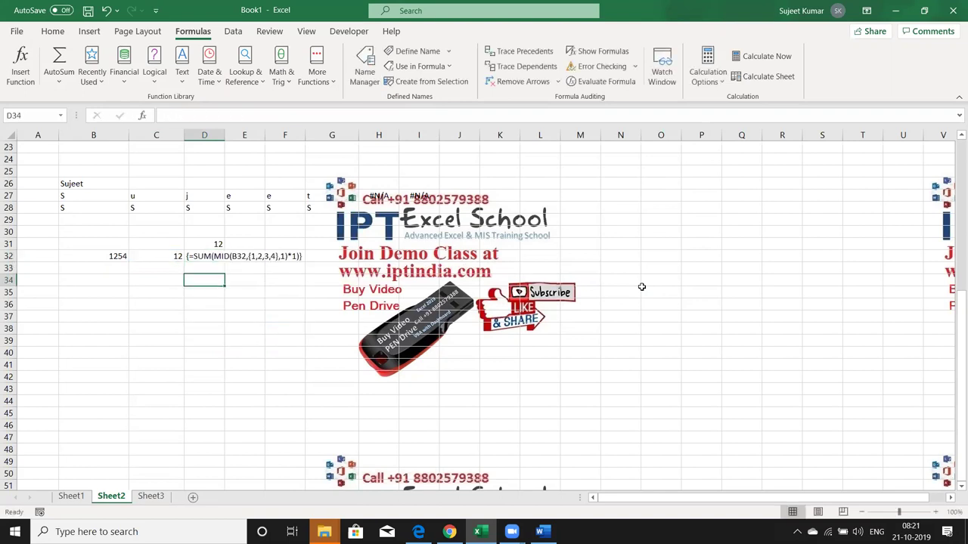
- Begin a new =SUM( formula in C33
{"action": "key", "text": "Left"}
{"action": "key", "text": "Up"}
{"action": "type", "text": "=sum"}
{"action": "key", "text": "Tab"}
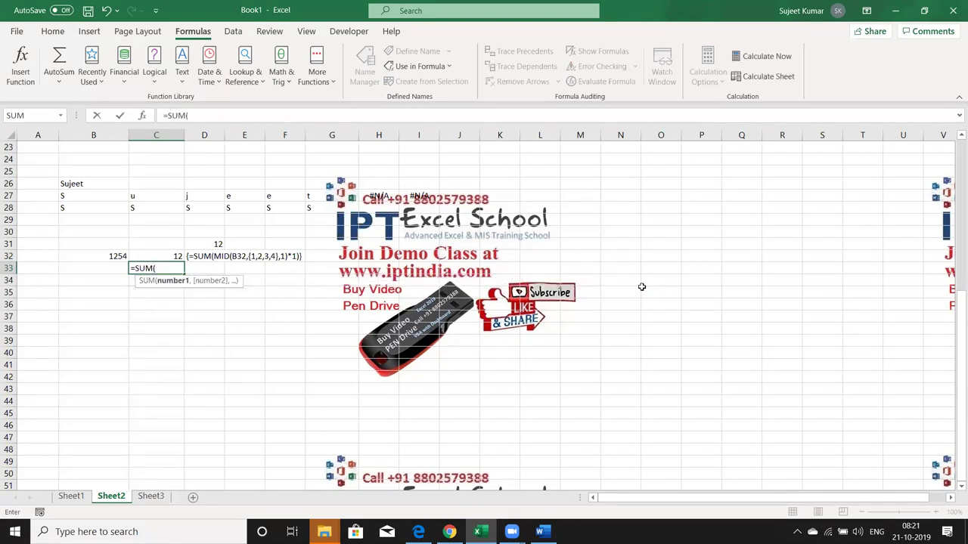
- Complete C33 as =SUM(MID(B32,ROW(1:4),1)*1), fixing a ROW typo, and array-enter it
{"action": "type", "text": "mid"}
{"action": "key", "text": "Tab"}
{"action": "key", "text": "Left"}
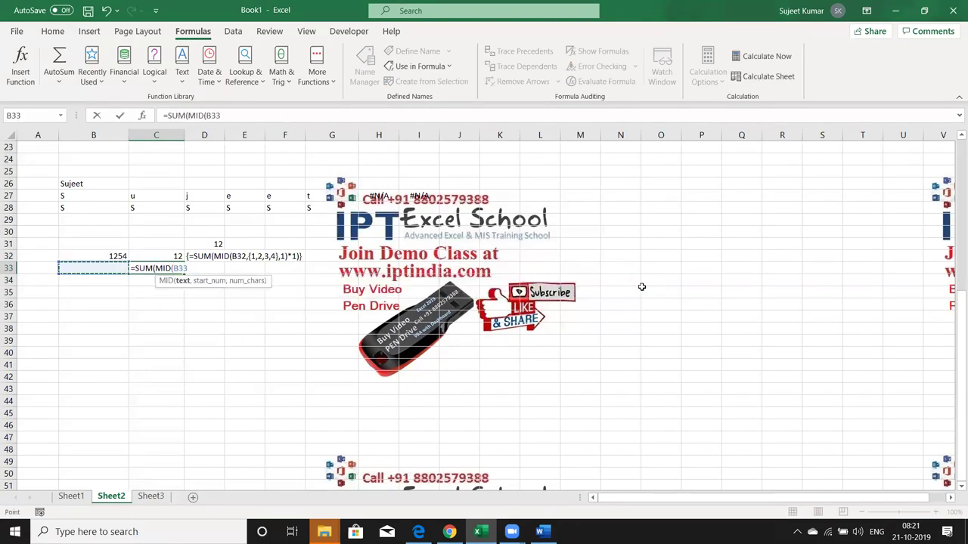
{"action": "key", "text": "Up"}
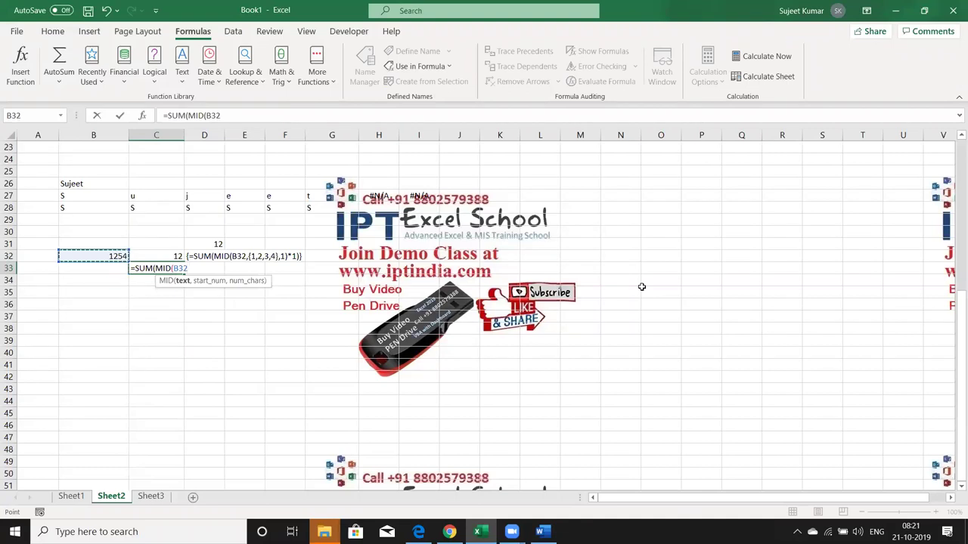
{"action": "type", "text": ","}
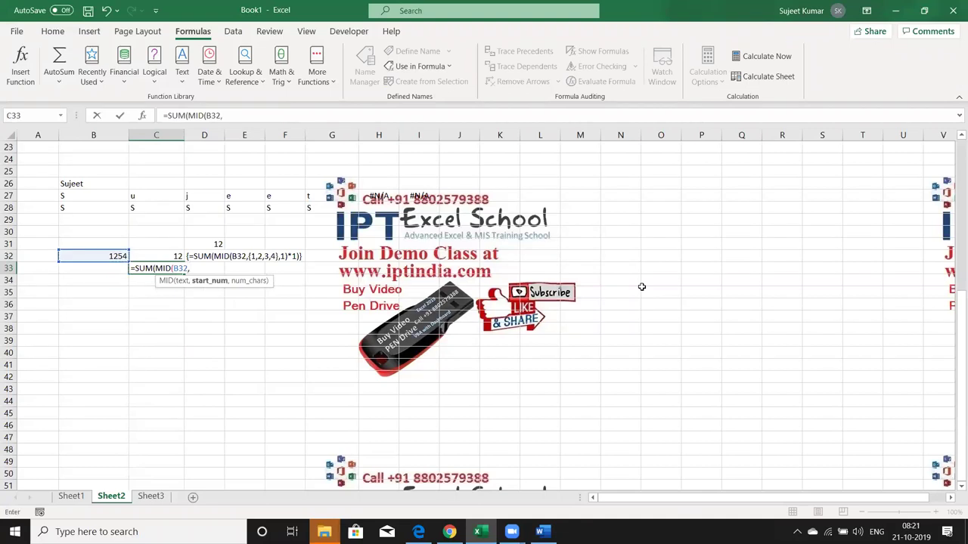
{"action": "type", "text": "roe"}
{"action": "key", "text": "Return"}
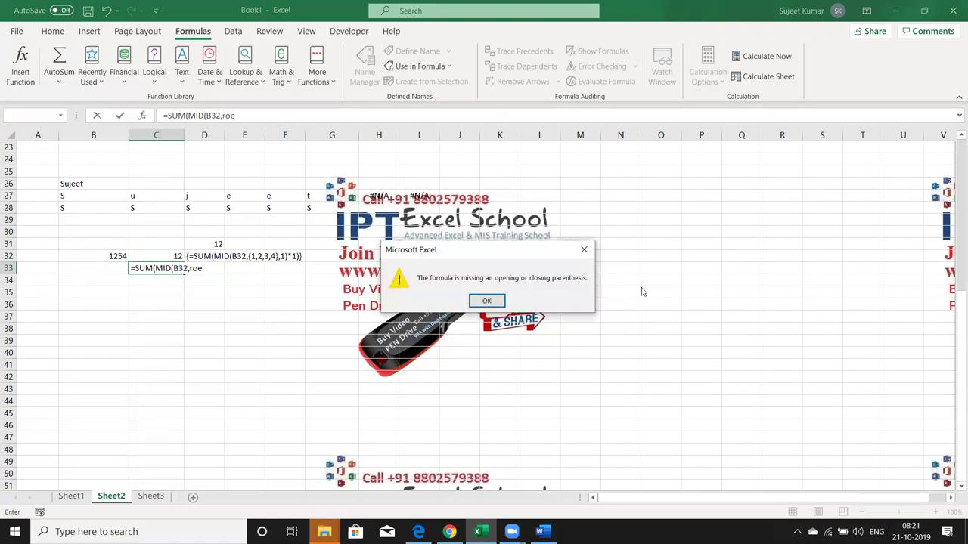
{"action": "key", "text": "Return"}
{"action": "key", "text": "BackSpace"}
{"action": "key", "text": "BackSpace"}
{"action": "key", "text": "BackSpace"}
{"action": "type", "text": "row"}
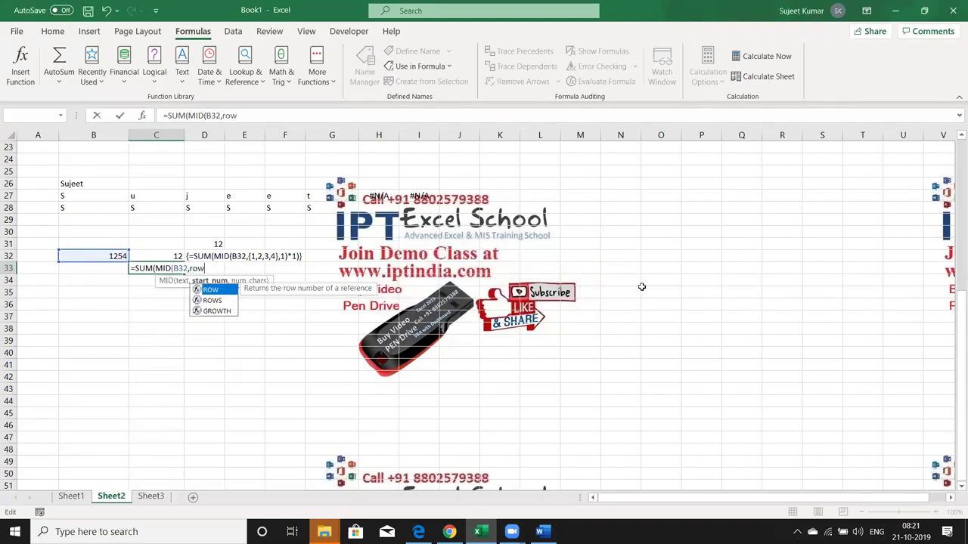
{"action": "type", "text": "(1:"}
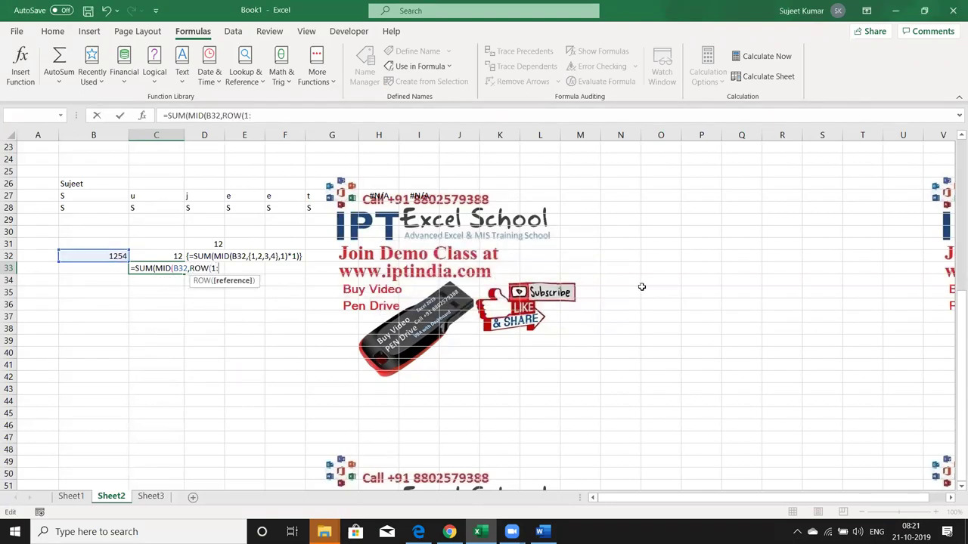
{"action": "type", "text": "4"}
{"action": "type", "text": "),1)*1"}
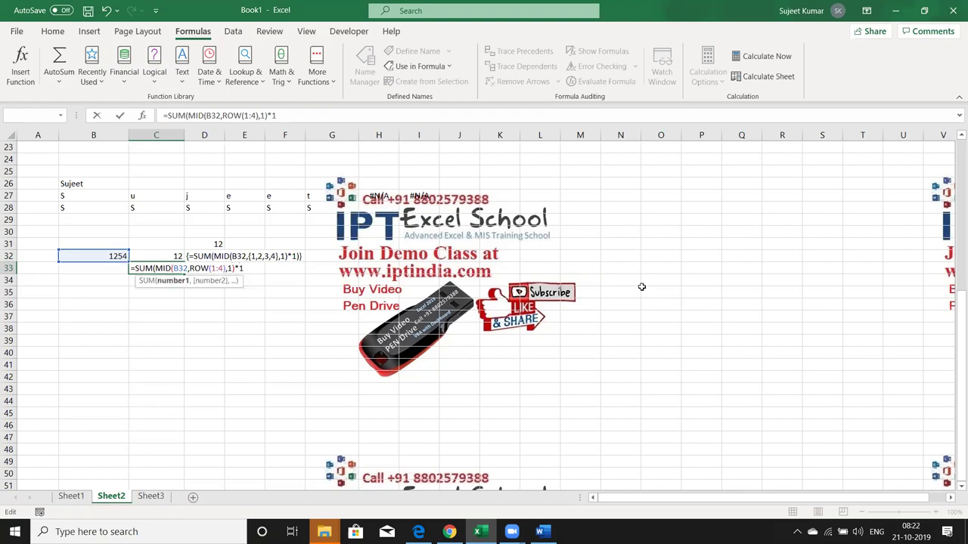
{"action": "type", "text": ")"}
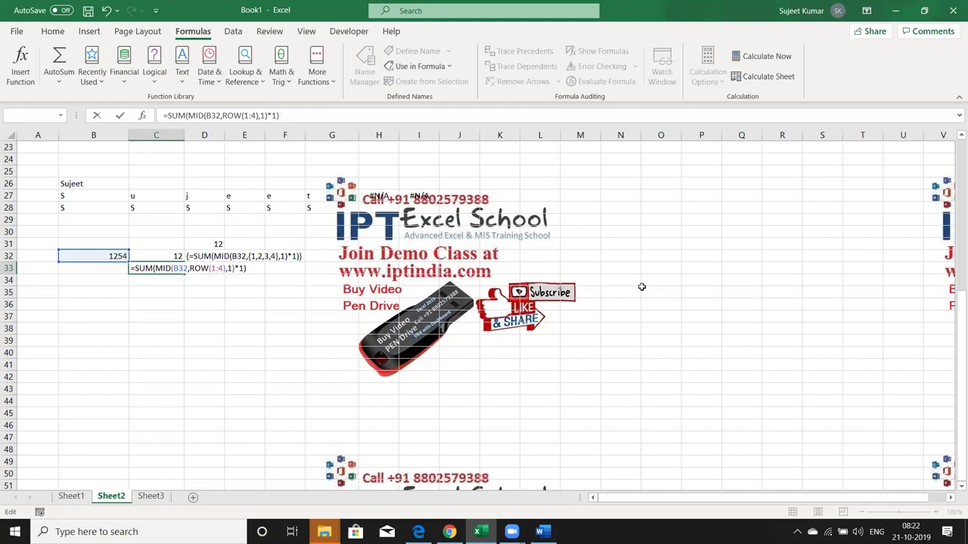
{"action": "key", "text": "ctrl+shift+Return"}
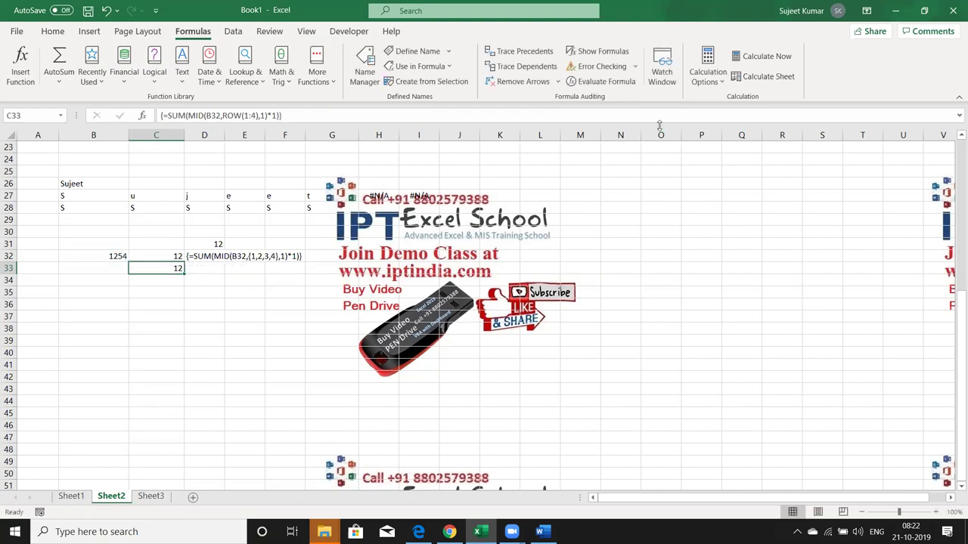
{"action": "left_click", "coordinate": [601, 81]}
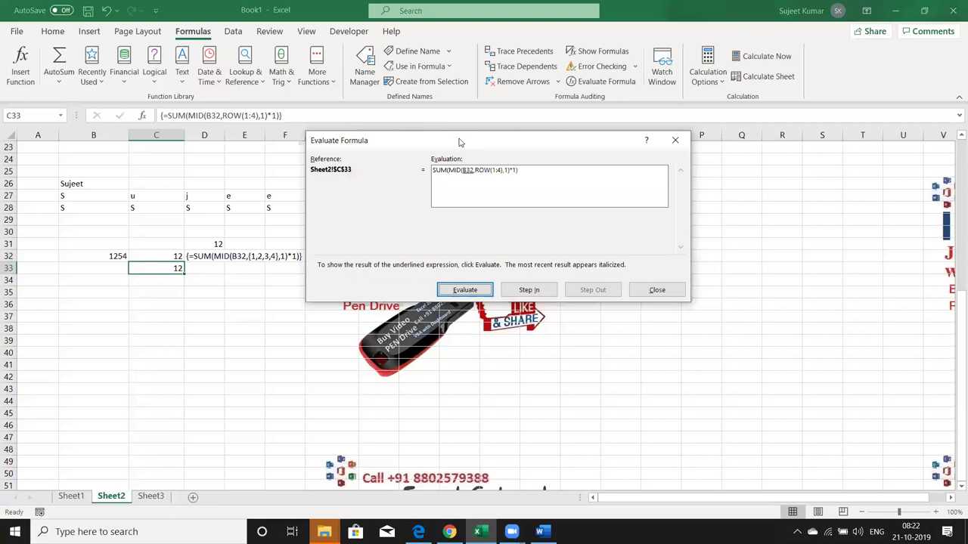
{"action": "left_click", "coordinate": [467, 291]}
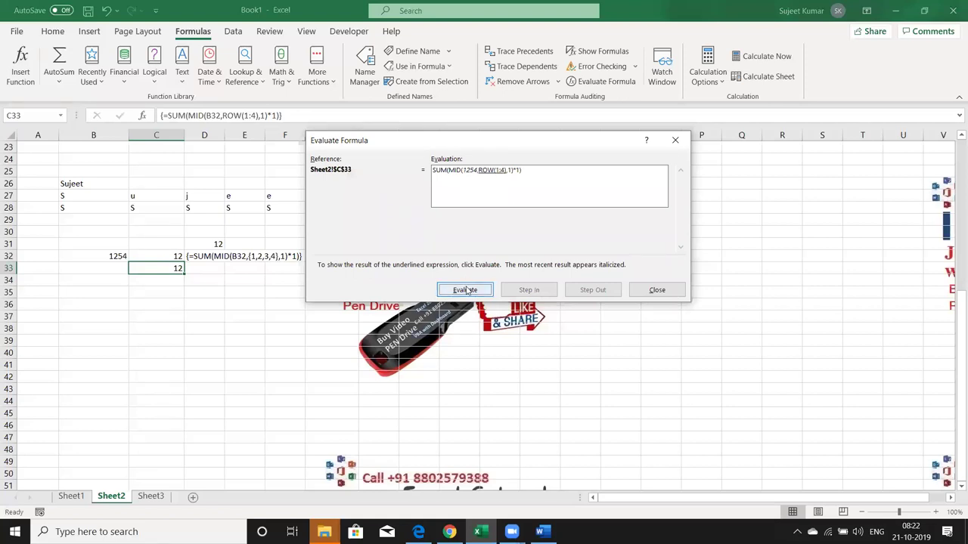
{"action": "left_click", "coordinate": [467, 290]}
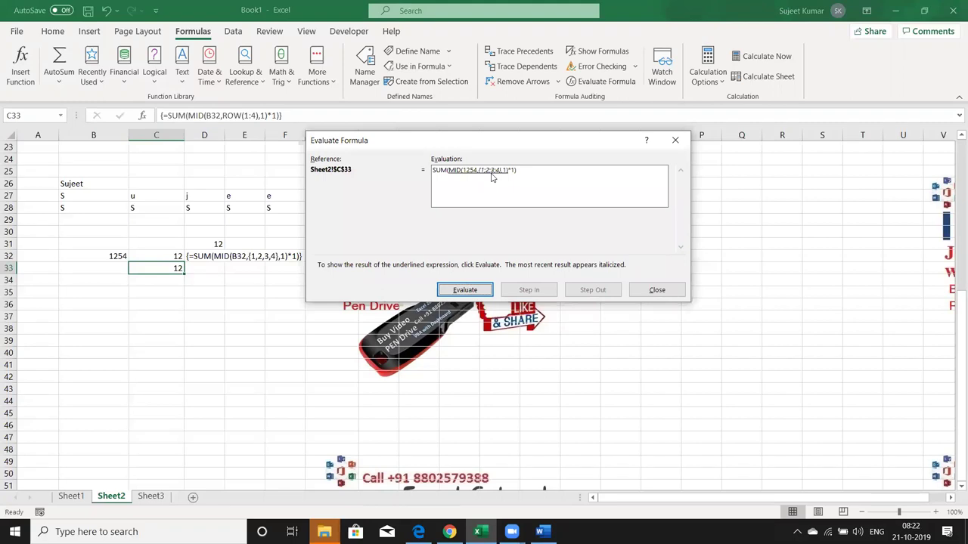
{"action": "left_click", "coordinate": [466, 290]}
{"action": "left_click", "coordinate": [465, 290]}
{"action": "left_click", "coordinate": [466, 291]}
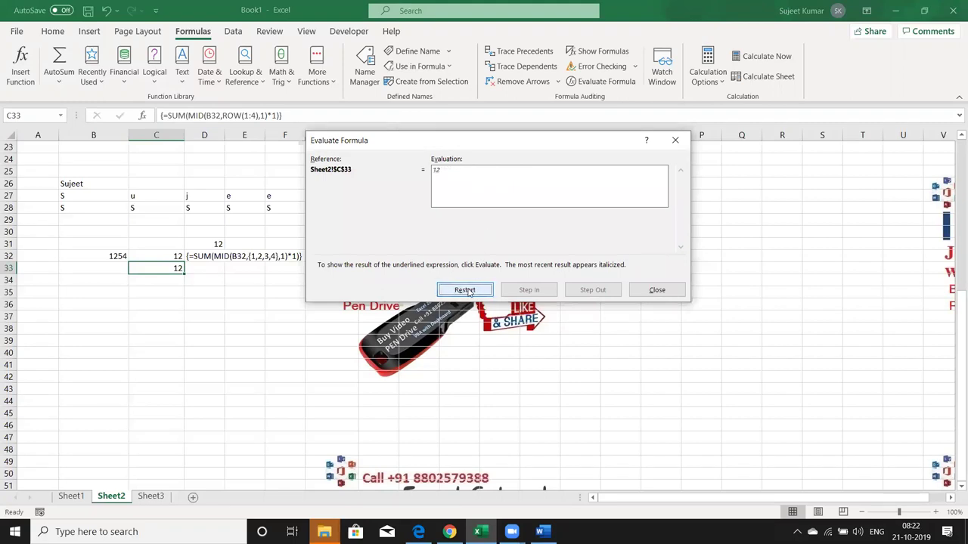
{"action": "left_click", "coordinate": [655, 291]}
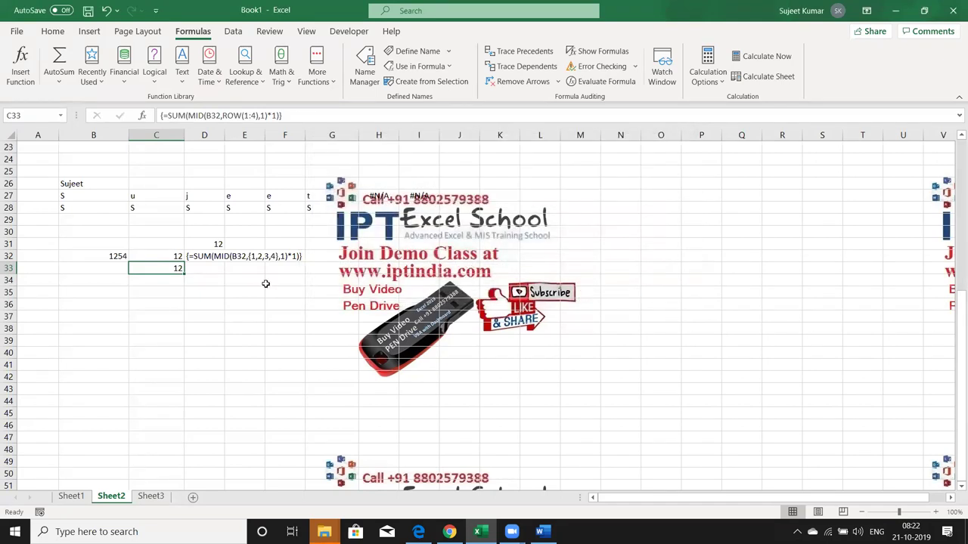
- Replace the fixed 4 in C33's ROW argument with "1:"&LEN(B32)
{"action": "left_click", "coordinate": [245, 116]}
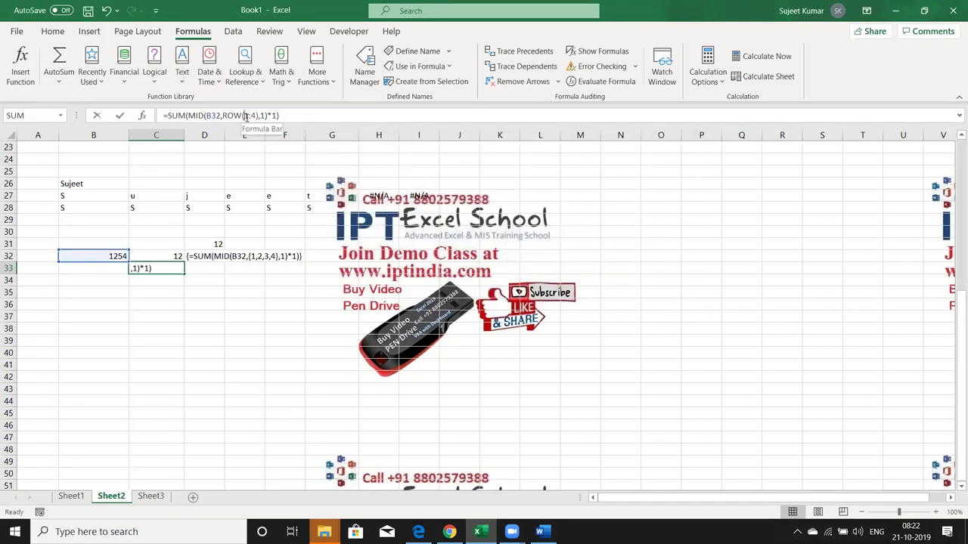
{"action": "type", "text": "\"00"}
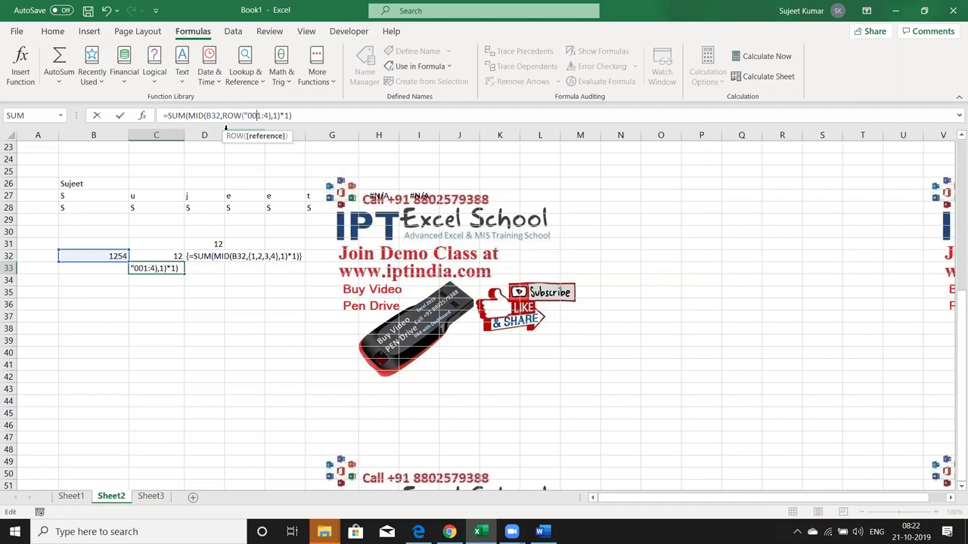
{"action": "key", "text": "BackSpace"}
{"action": "key", "text": "BackSpace"}
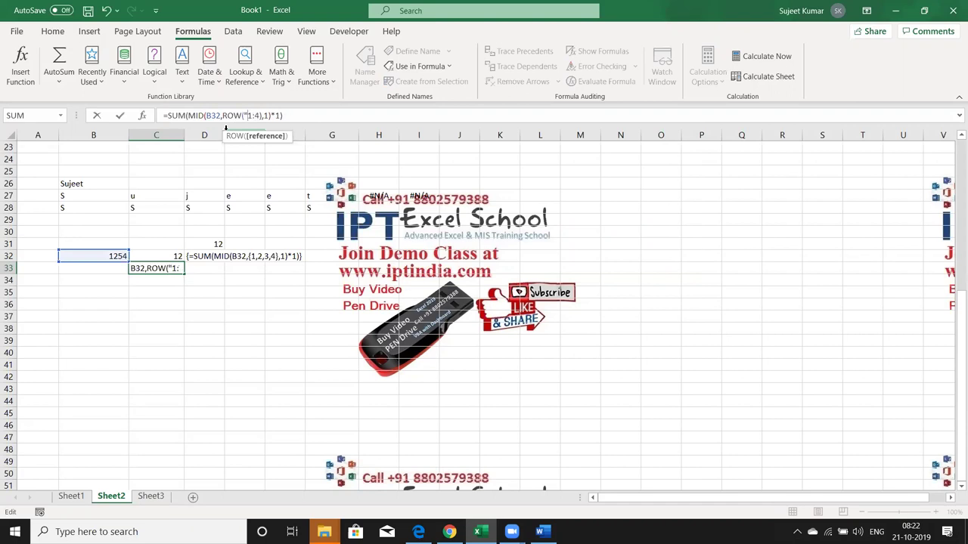
{"action": "key", "text": "Right"}
{"action": "key", "text": "Right"}
{"action": "type", "text": "\"&"}
{"action": "key", "text": "Delete"}
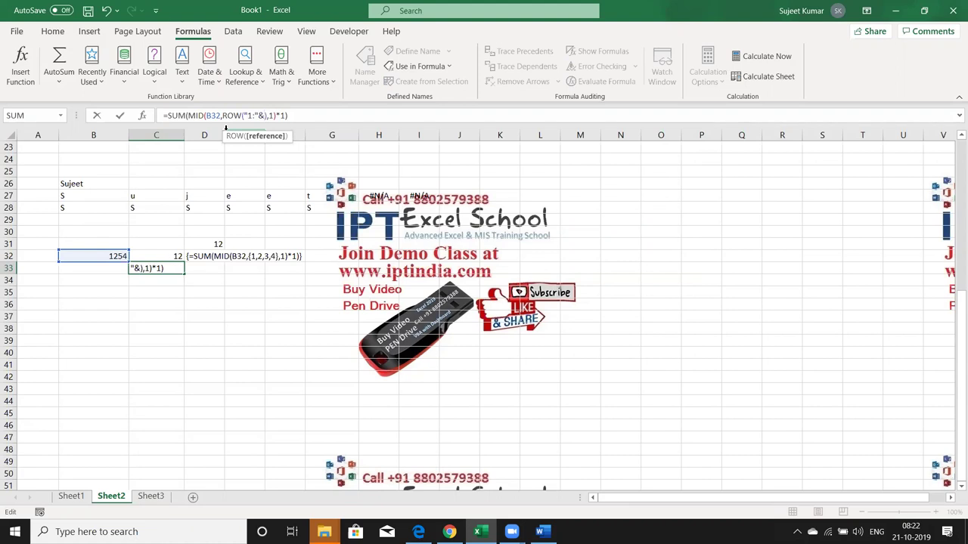
{"action": "type", "text": "LEN("}
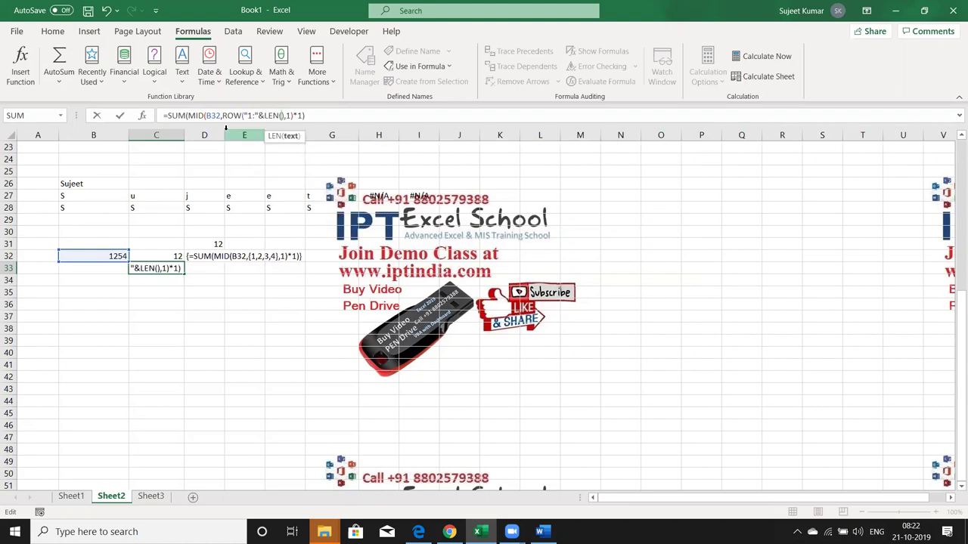
{"action": "left_click", "coordinate": [86, 256]}
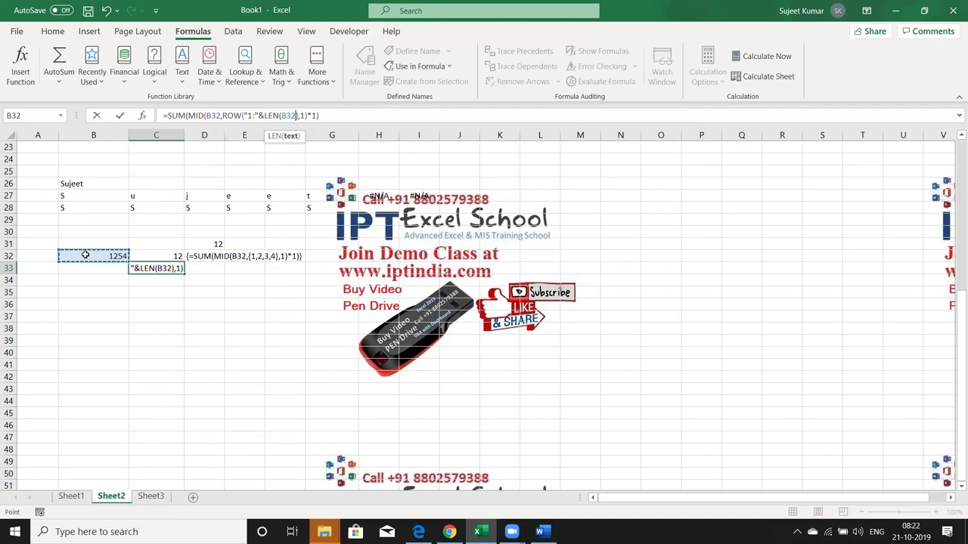
{"action": "type", "text": ")"}
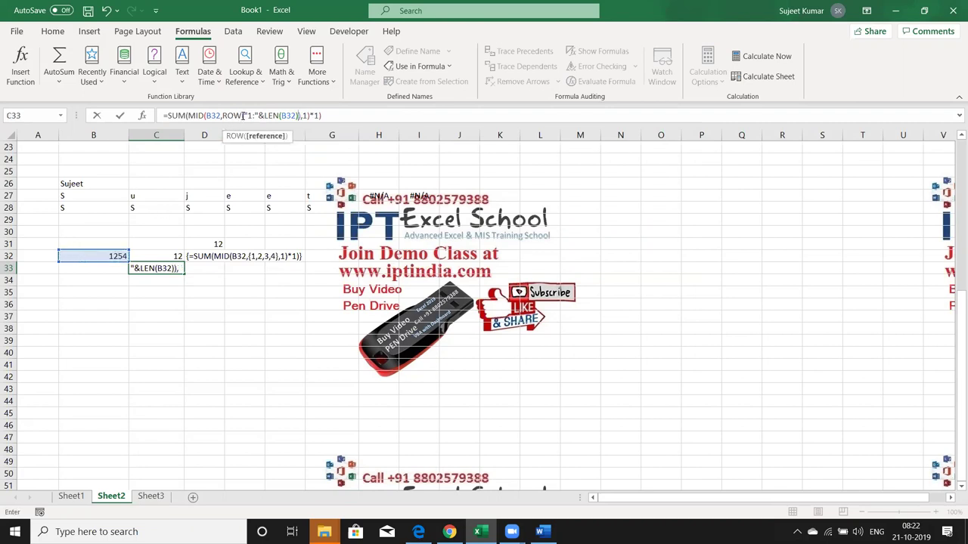
- Wrap the row range in INDIRECT and array-enter the formula, still returning 12
{"action": "left_click_drag", "start_coordinate": [243, 114], "coordinate": [301, 115]}
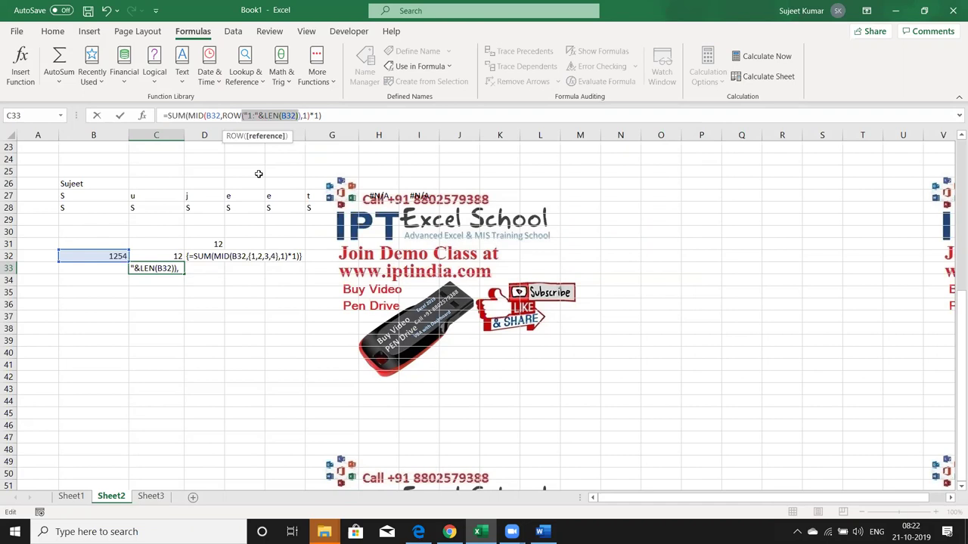
{"action": "left_click", "coordinate": [244, 115]}
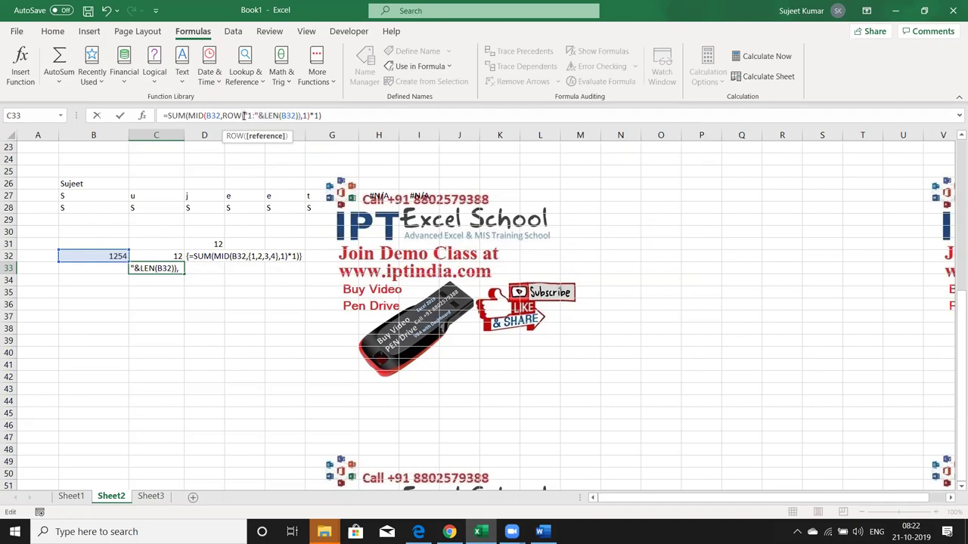
{"action": "type", "text": "ind"}
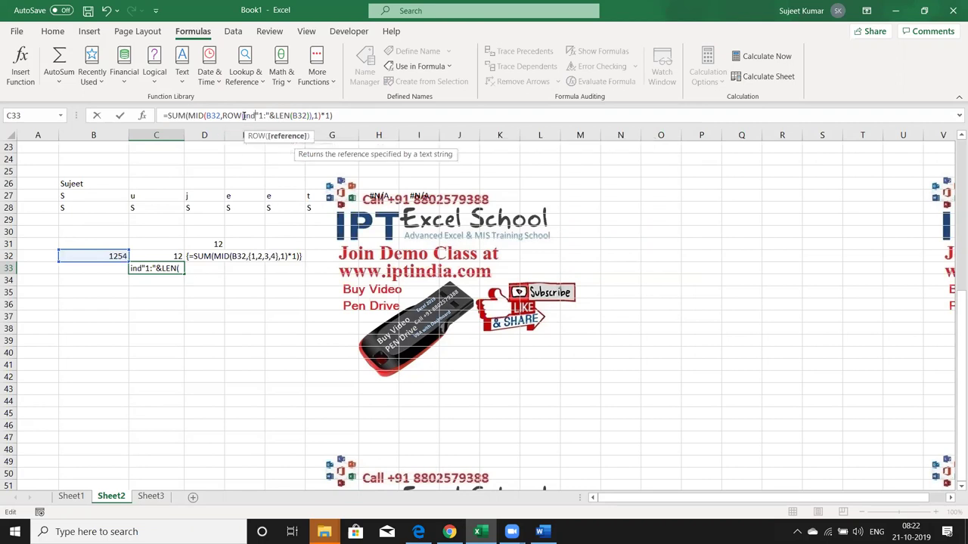
{"action": "key", "text": "Tab"}
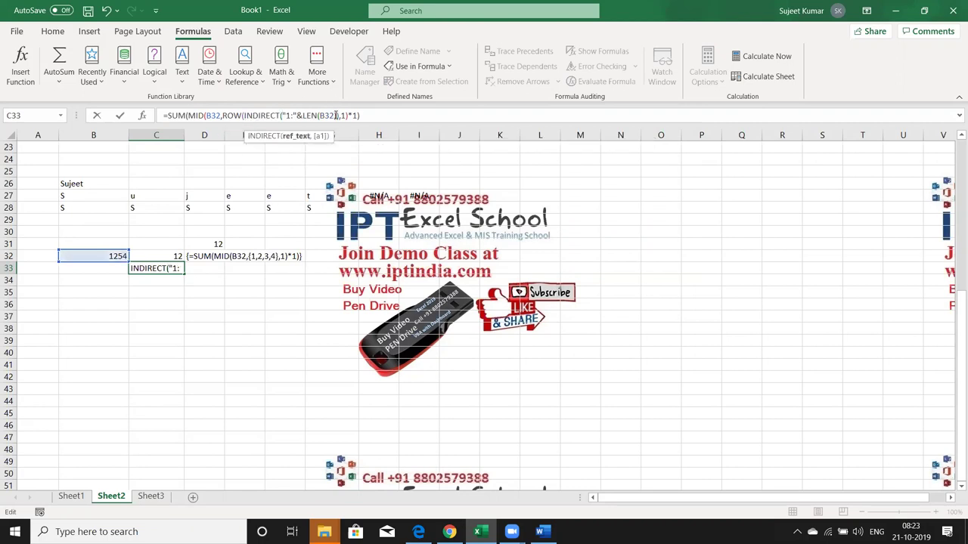
{"action": "left_click", "coordinate": [337, 115]}
{"action": "type", "text": ")"}
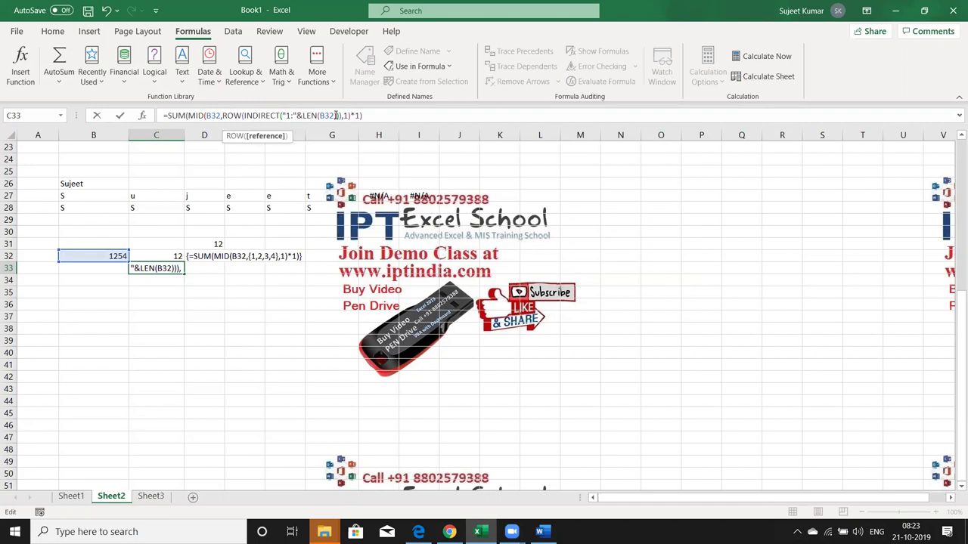
{"action": "key", "text": "ctrl+shift+Return"}
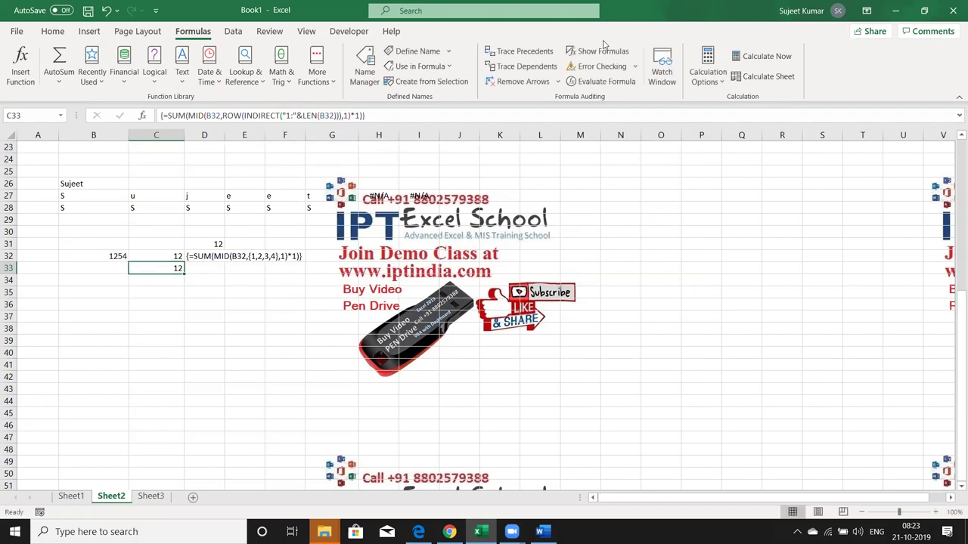
{"action": "left_click", "coordinate": [588, 84]}
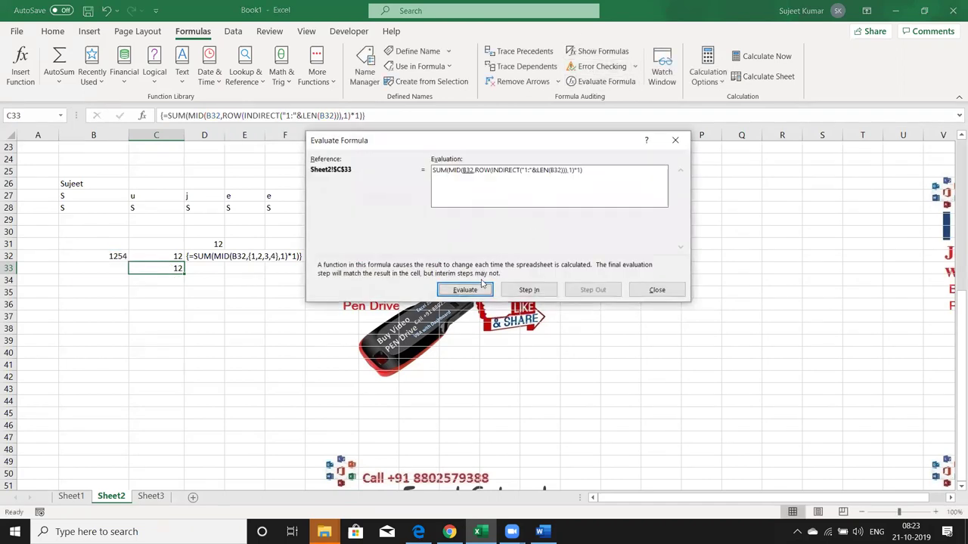
{"action": "left_click", "coordinate": [479, 289]}
{"action": "left_click", "coordinate": [479, 289]}
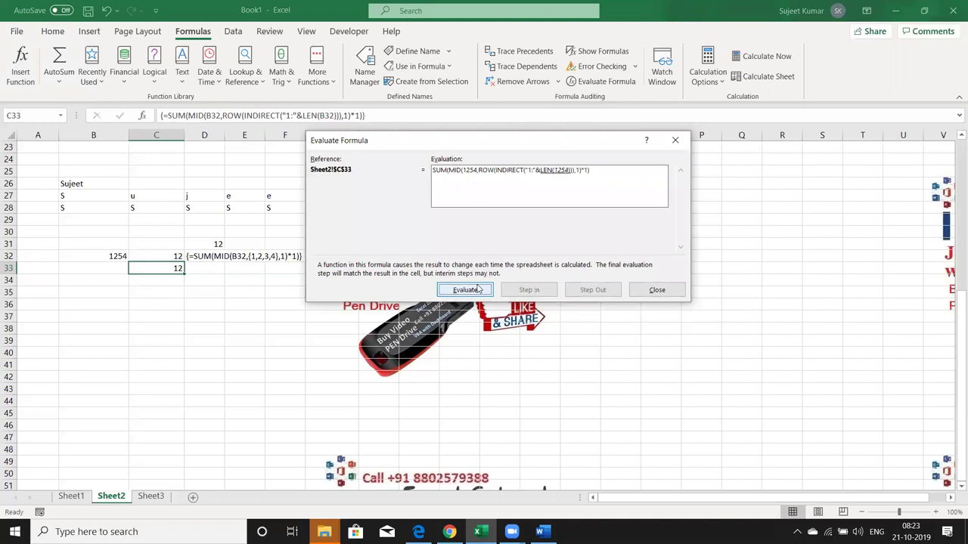
{"action": "left_click", "coordinate": [479, 288]}
{"action": "left_click", "coordinate": [478, 289]}
{"action": "left_click", "coordinate": [478, 289]}
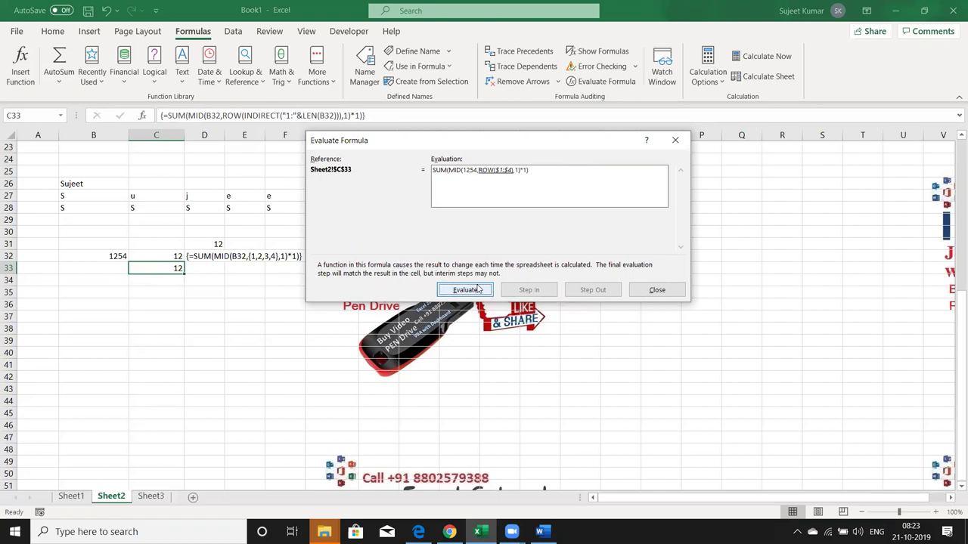
{"action": "left_click", "coordinate": [479, 289]}
{"action": "left_click", "coordinate": [477, 292]}
{"action": "left_click", "coordinate": [477, 294]}
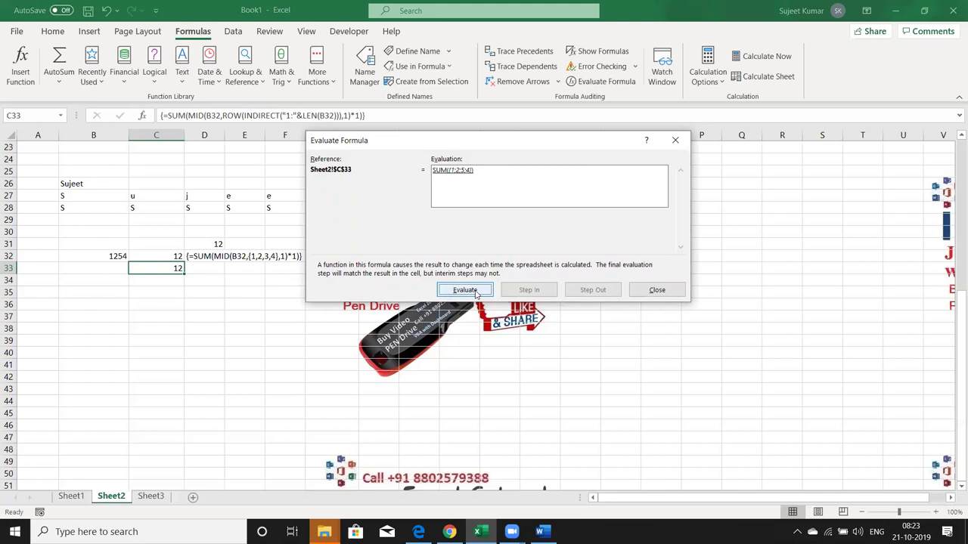
{"action": "left_click", "coordinate": [472, 288]}
{"action": "left_click", "coordinate": [652, 293]}
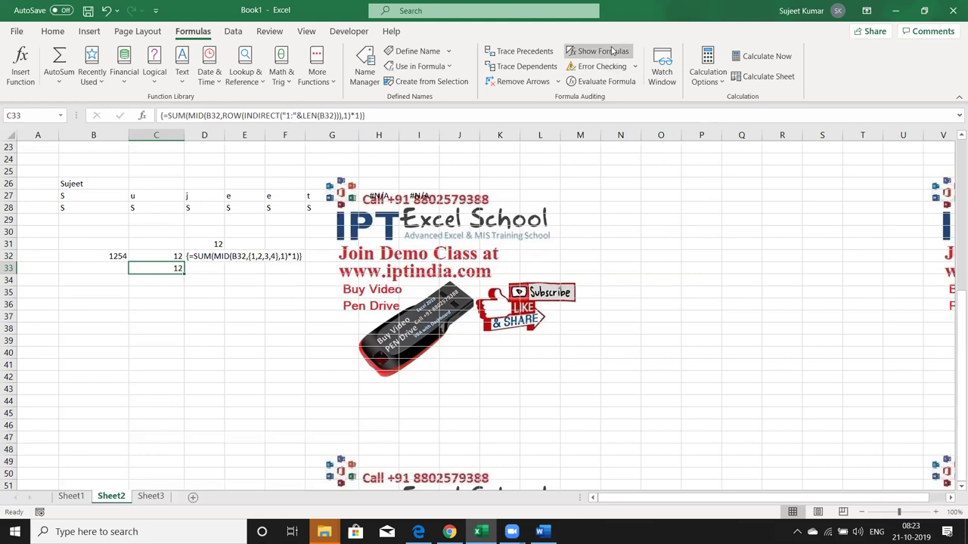
- Enter '1254 in E36 so it is stored as text
{"action": "left_click", "coordinate": [259, 305]}
{"action": "type", "text": "'1254"}
{"action": "key", "text": "Return"}
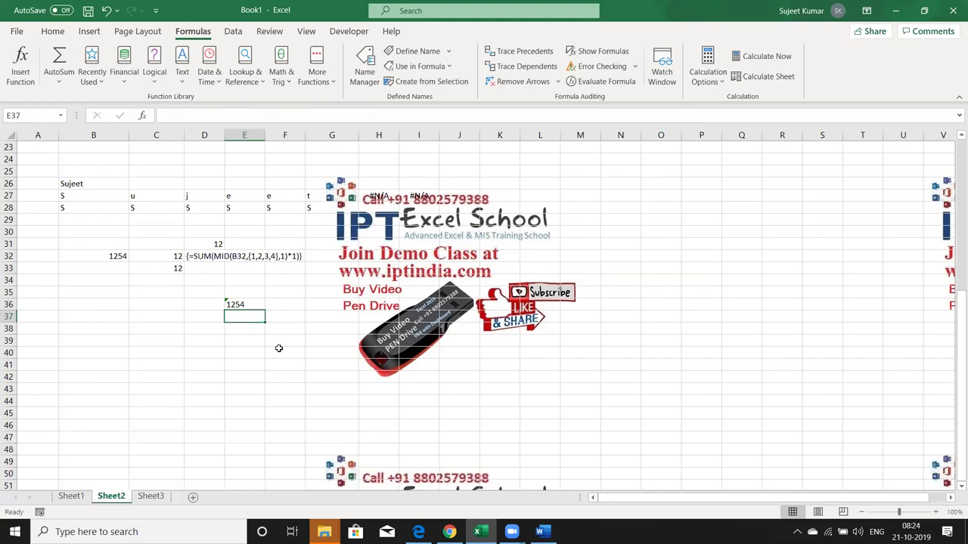
- Convert E36 to a number in E37 with =VALUE(E36)
{"action": "type", "text": "="}
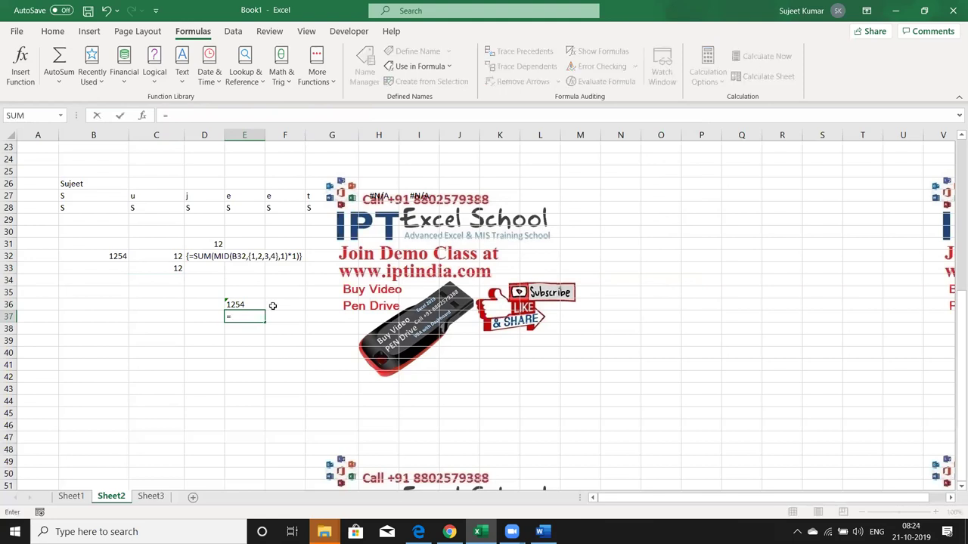
{"action": "key", "text": "Up"}
{"action": "key", "text": "BackSpace"}
{"action": "key", "text": "BackSpace"}
{"action": "key", "text": "BackSpace"}
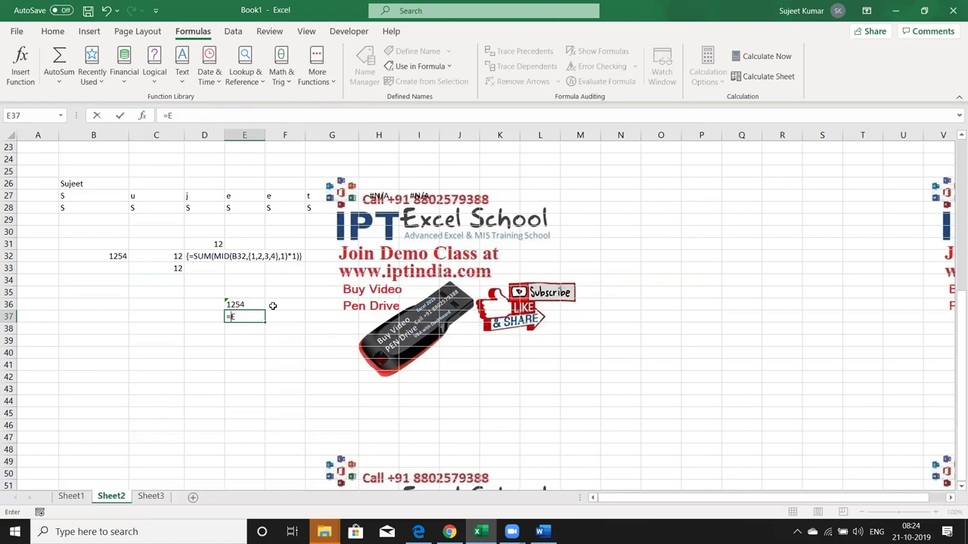
{"action": "type", "text": "v"}
{"action": "key", "text": "Tab"}
{"action": "key", "text": "Up"}
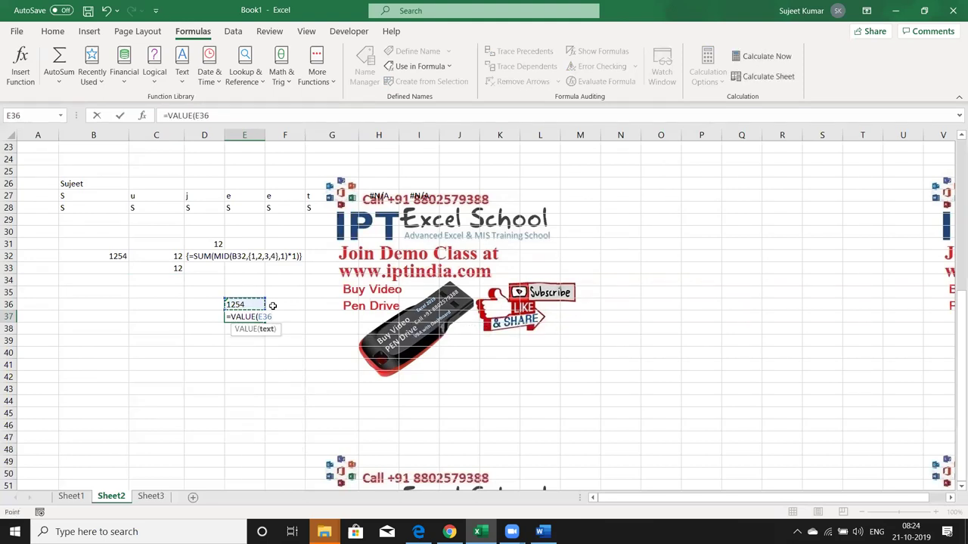
{"action": "key", "text": "Return"}
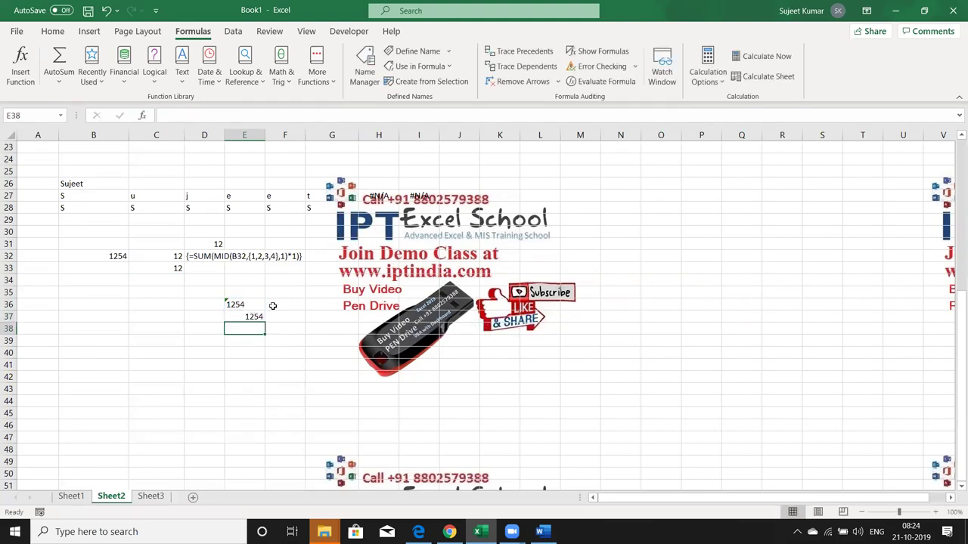
- Convert E36 to a number with =E36+0 in E38 and =E36*1 in E39
{"action": "type", "text": "="}
{"action": "key", "text": "Up"}
{"action": "key", "text": "Up"}
{"action": "type", "text": "+0"}
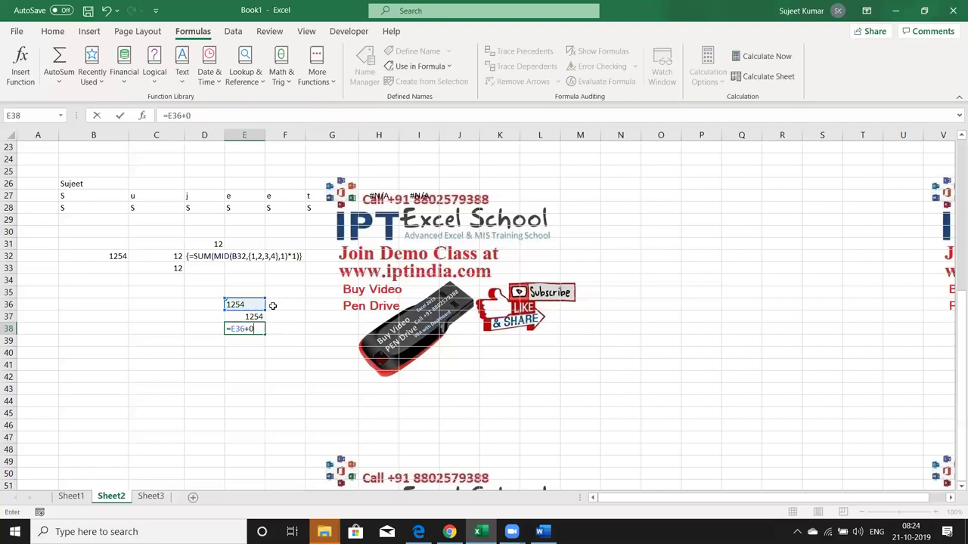
{"action": "key", "text": "Return"}
{"action": "type", "text": "="}
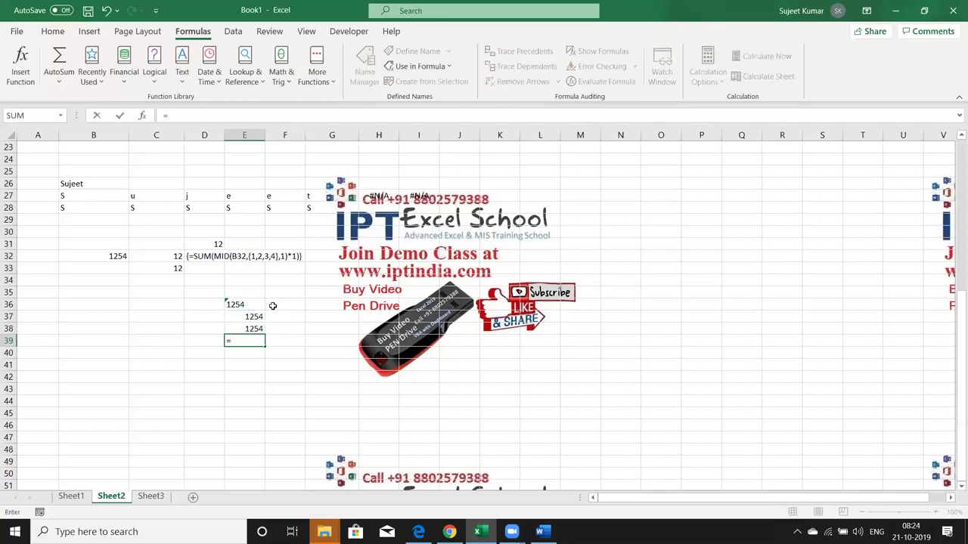
{"action": "key", "text": "Up"}
{"action": "key", "text": "Up"}
{"action": "key", "text": "Up"}
{"action": "type", "text": "*1"}
{"action": "key", "text": "Return"}
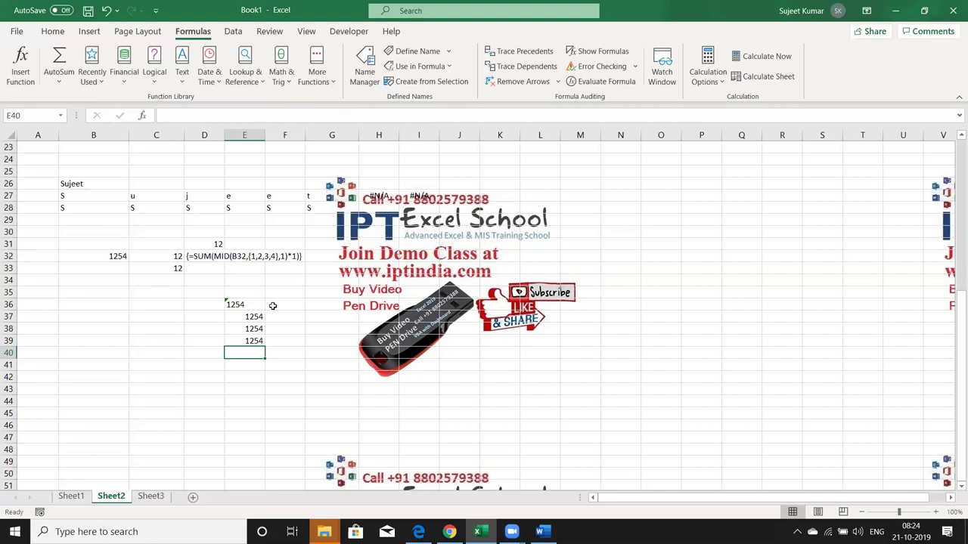
- Review the C33 array formula, browse Sheet3 and Sheet1, then return to Sheet2
{"action": "left_click", "coordinate": [175, 267]}
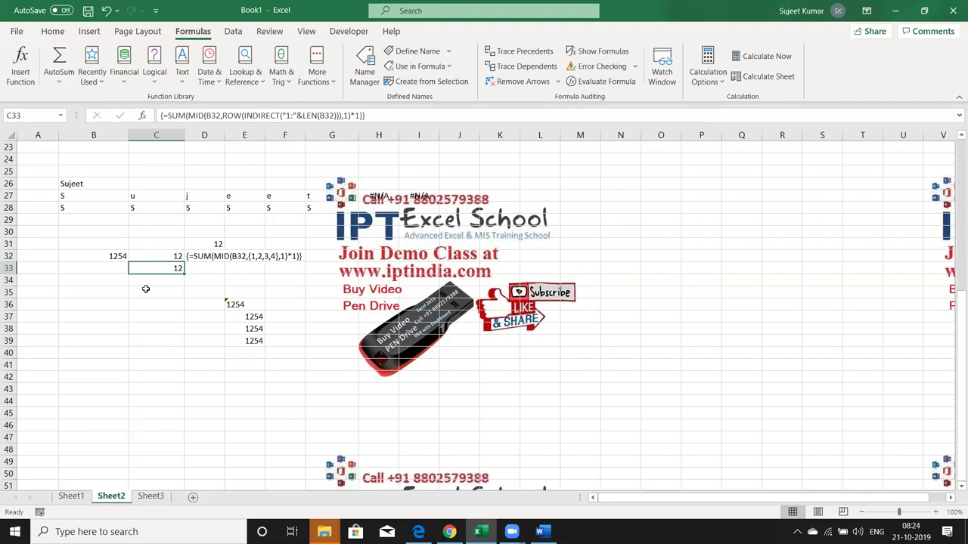
{"action": "left_click", "coordinate": [151, 496]}
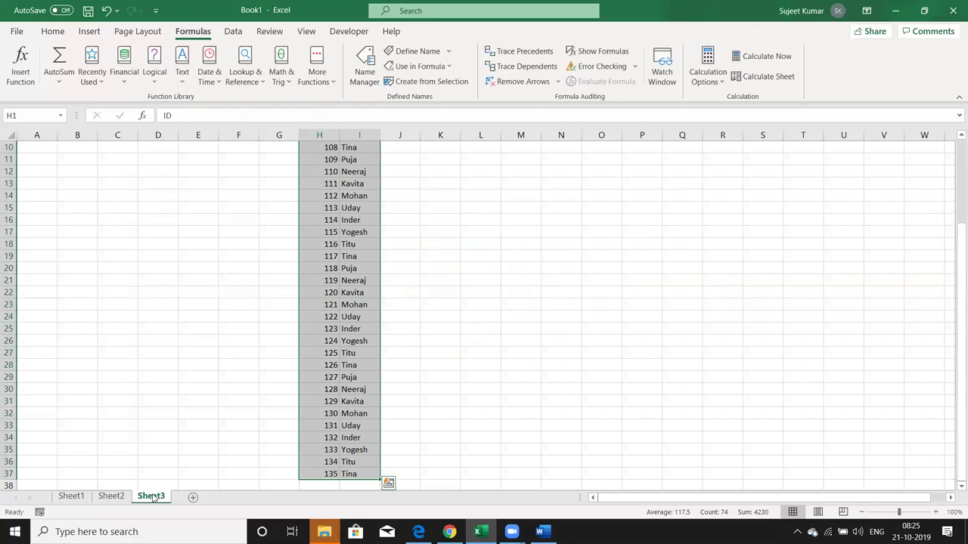
{"action": "scroll", "coordinate": [152, 499], "scroll_direction": "up", "scroll_amount": 20}
{"action": "scroll", "coordinate": [153, 499], "scroll_direction": "up", "scroll_amount": 2}
{"action": "key", "text": "ctrl+Home"}
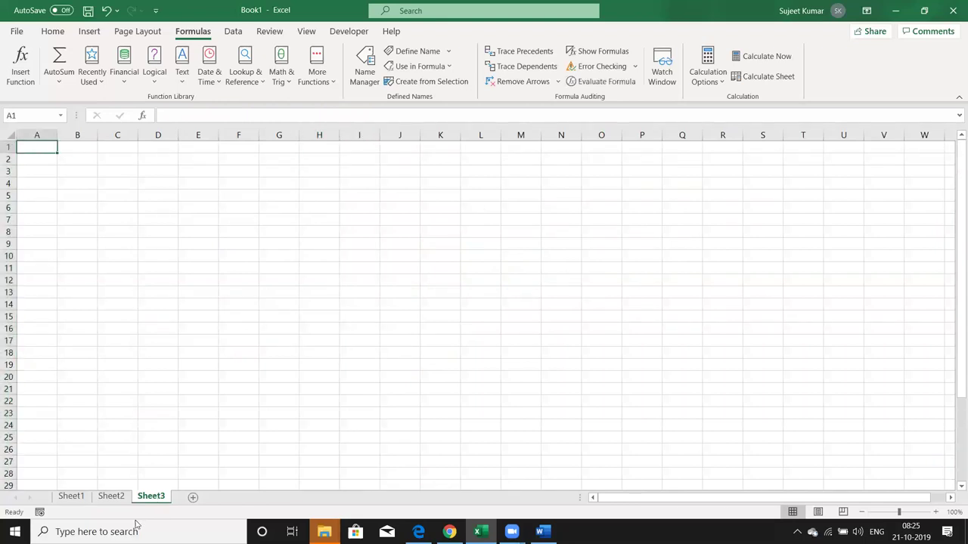
{"action": "left_click", "coordinate": [68, 499]}
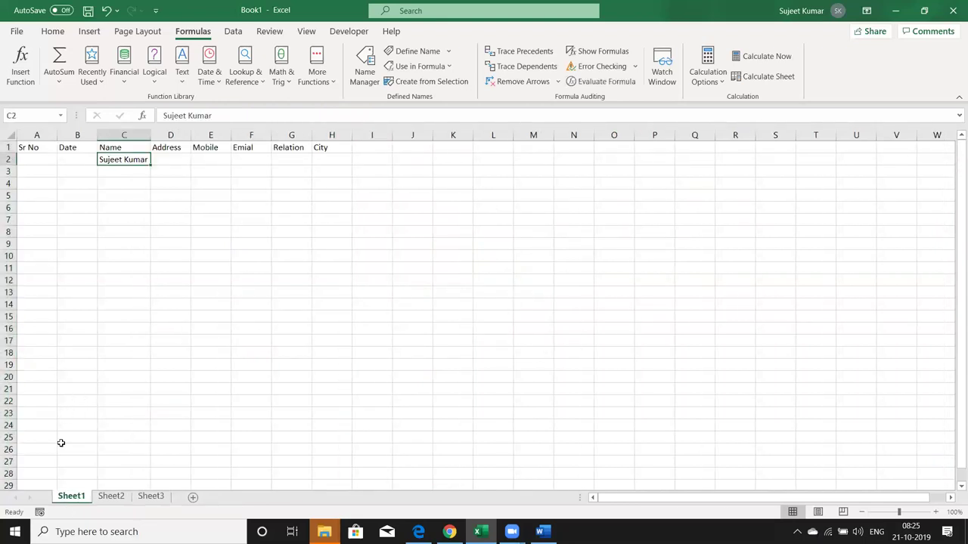
{"action": "left_click", "coordinate": [110, 497]}
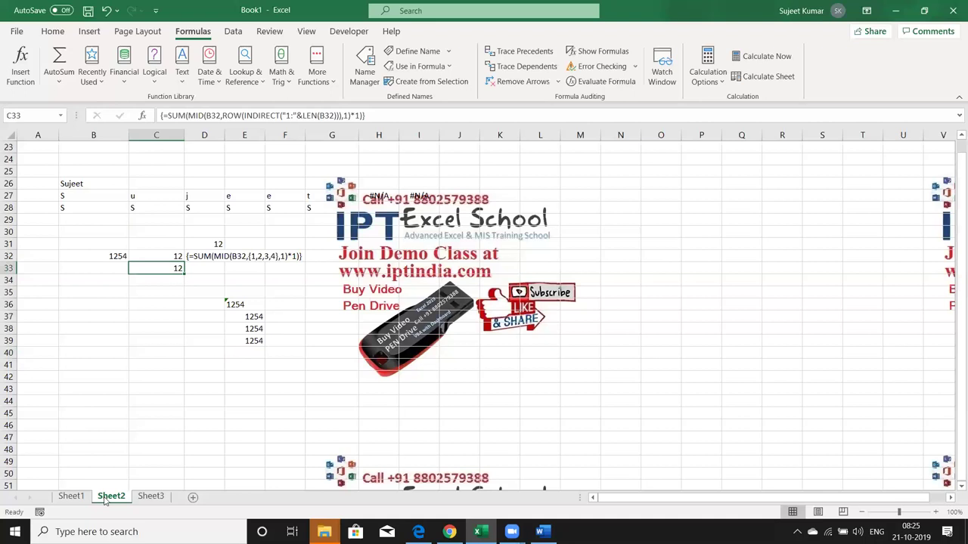
- Add Name and Sales headers in A44:B44, then Puja in A45 with the names filled down column A
{"action": "left_click", "coordinate": [45, 406]}
{"action": "type", "text": "Name"}
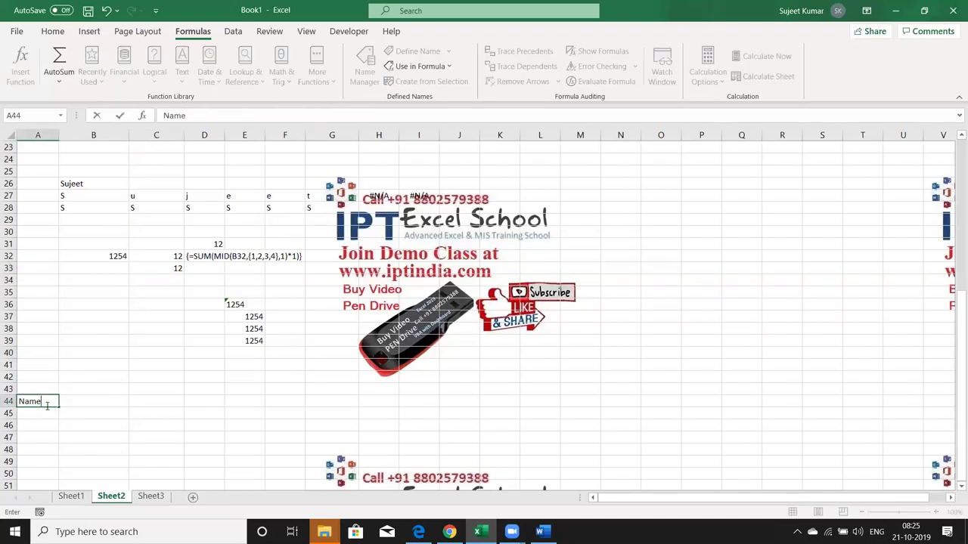
{"action": "key", "text": "Tab"}
{"action": "type", "text": "Sales"}
{"action": "key", "text": "Return"}
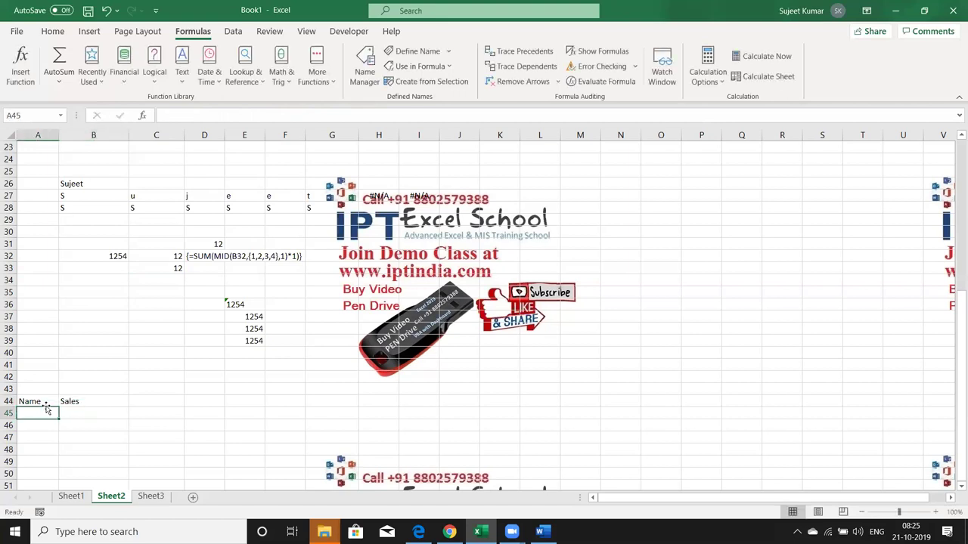
{"action": "type", "text": "Puja"}
{"action": "key", "text": "Return"}
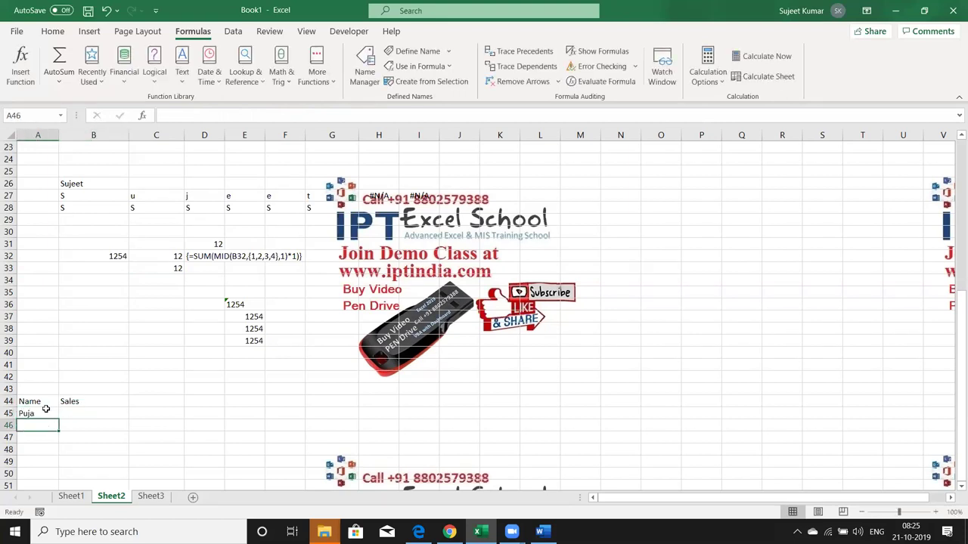
{"action": "mouse_move", "coordinate": [46, 409]}
{"action": "left_mouse_down"}
{"action": "mouse_move", "coordinate": [61, 423]}
{"action": "mouse_move", "coordinate": [57, 488]}
{"action": "left_mouse_up"}
{"action": "left_click", "coordinate": [45, 413]}
- Enter a RANDBETWEEN random sales formula in B45
{"action": "key", "text": "Right"}
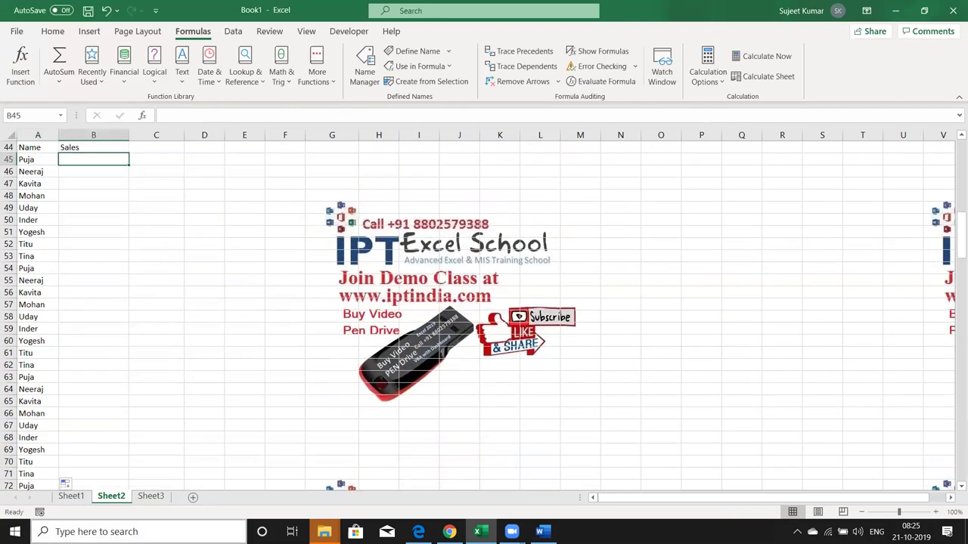
{"action": "type", "text": "=ea"}
{"action": "key", "text": "BackSpace"}
{"action": "key", "text": "BackSpace"}
{"action": "type", "text": "ra"}
{"action": "key", "text": "Down"}
{"action": "key", "text": "Down"}
{"action": "key", "text": "Tab"}
{"action": "type", "text": "10,100"}
{"action": "key", "text": "Return"}
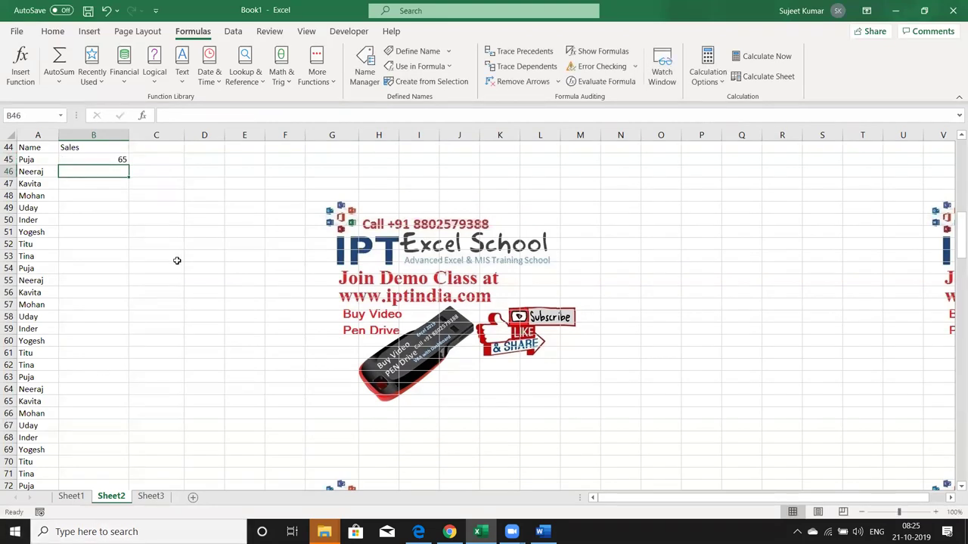
- Fill the random sales down column B and paste them back as fixed values
{"action": "left_click", "coordinate": [120, 160]}
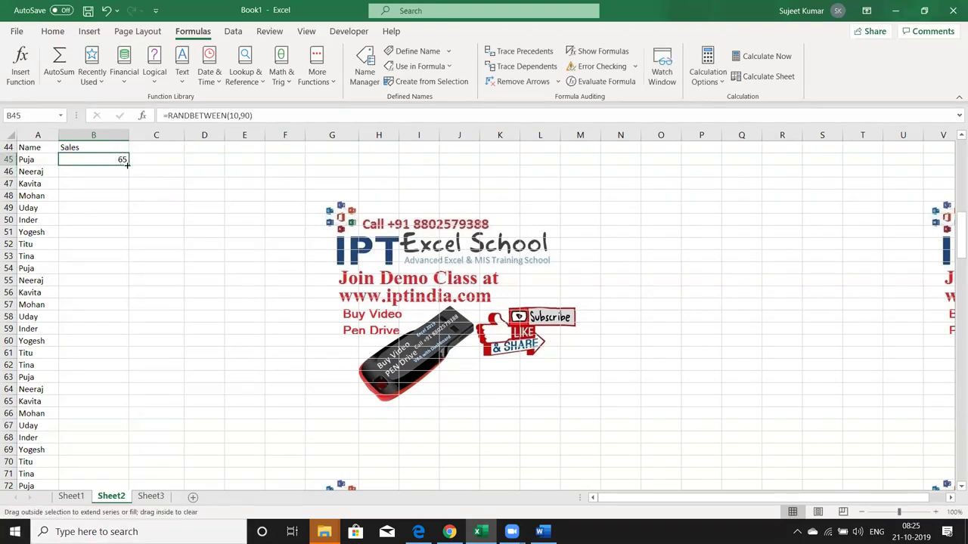
{"action": "double_click", "coordinate": [128, 165]}
{"action": "key", "text": "ctrl+c"}
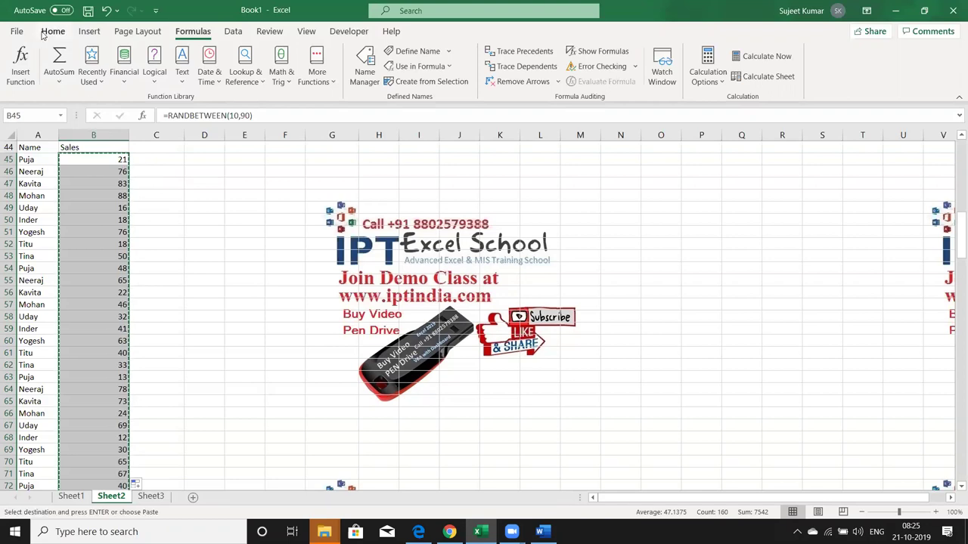
{"action": "left_click", "coordinate": [52, 31]}
{"action": "left_click", "coordinate": [18, 82]}
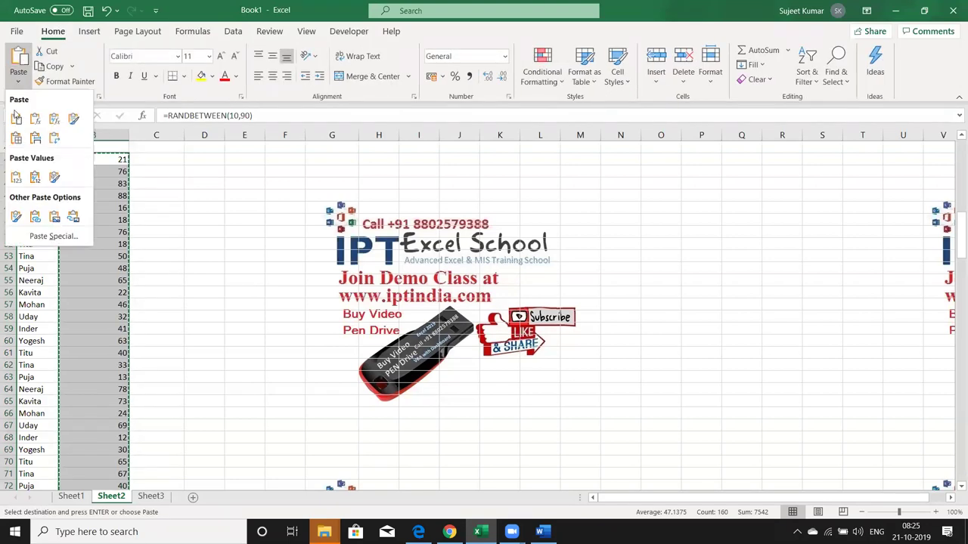
{"action": "left_click", "coordinate": [16, 176]}
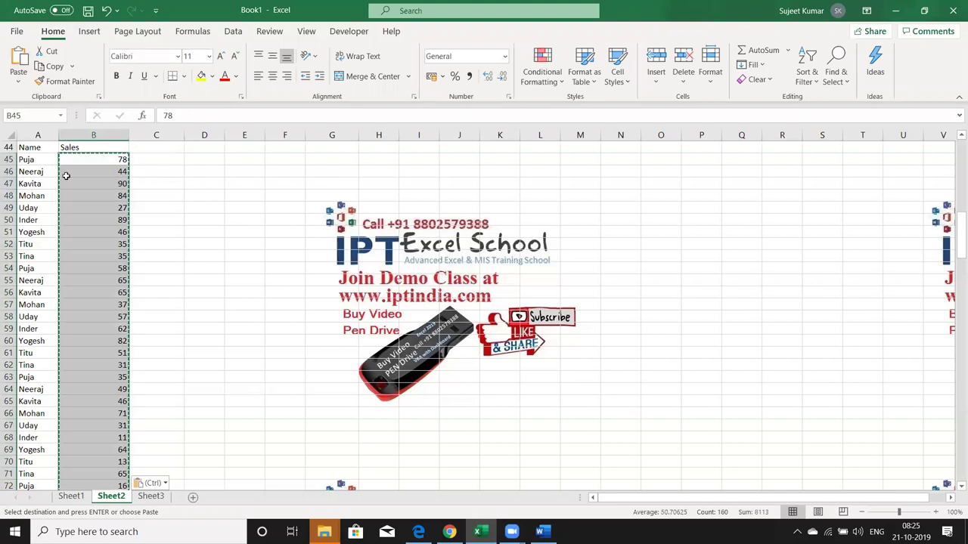
{"action": "left_click", "coordinate": [122, 183]}
{"action": "key", "text": "Escape"}
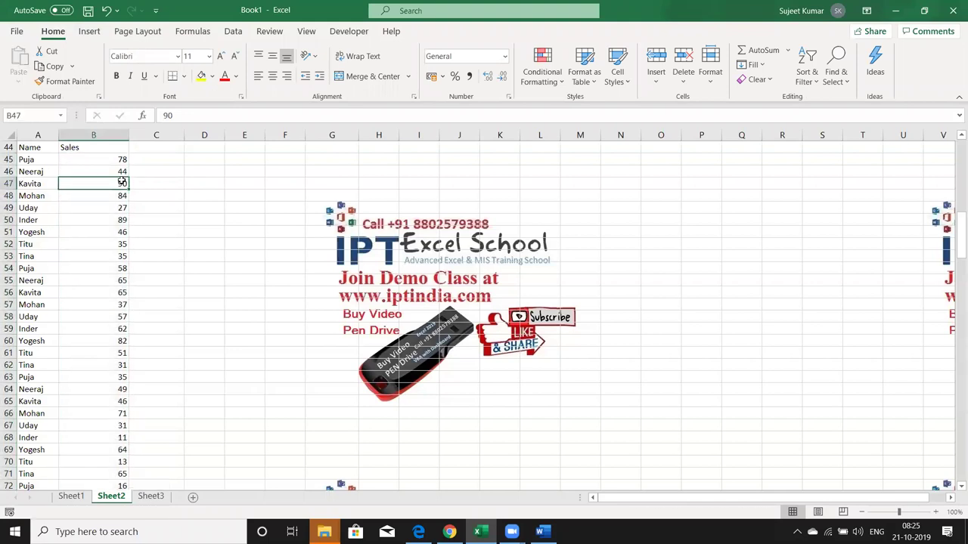
{"action": "left_click", "coordinate": [230, 161]}
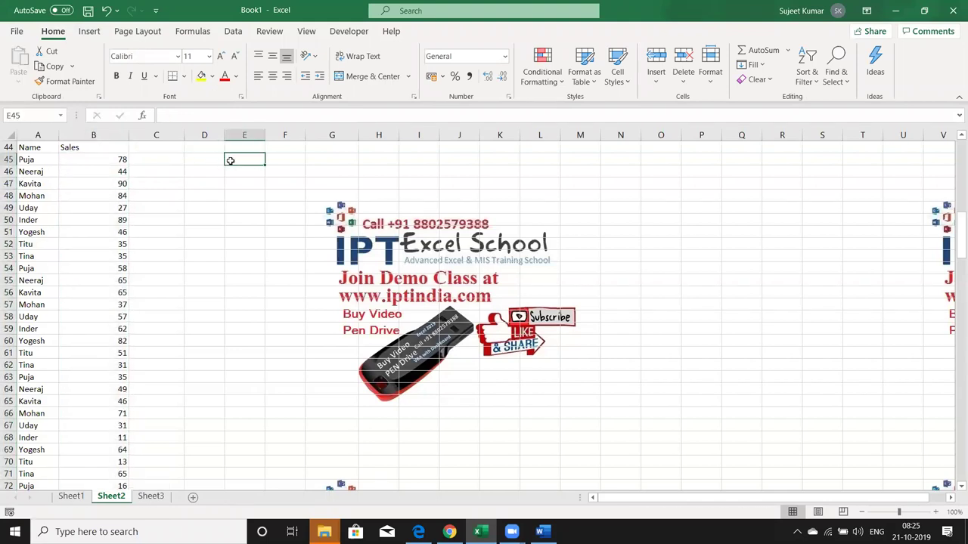
- Type the label Puja in cell E45
{"action": "type", "text": "Puja"}
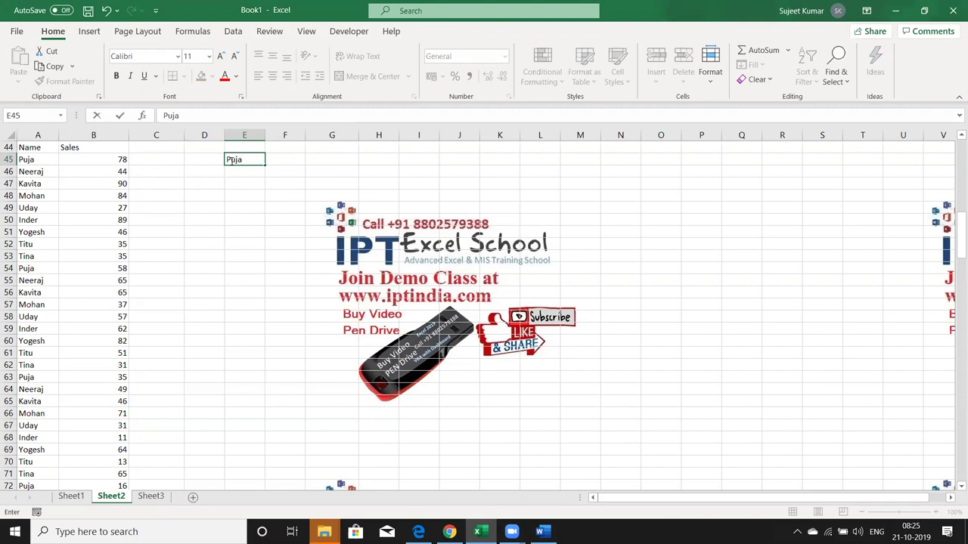
{"action": "key", "text": "Tab"}
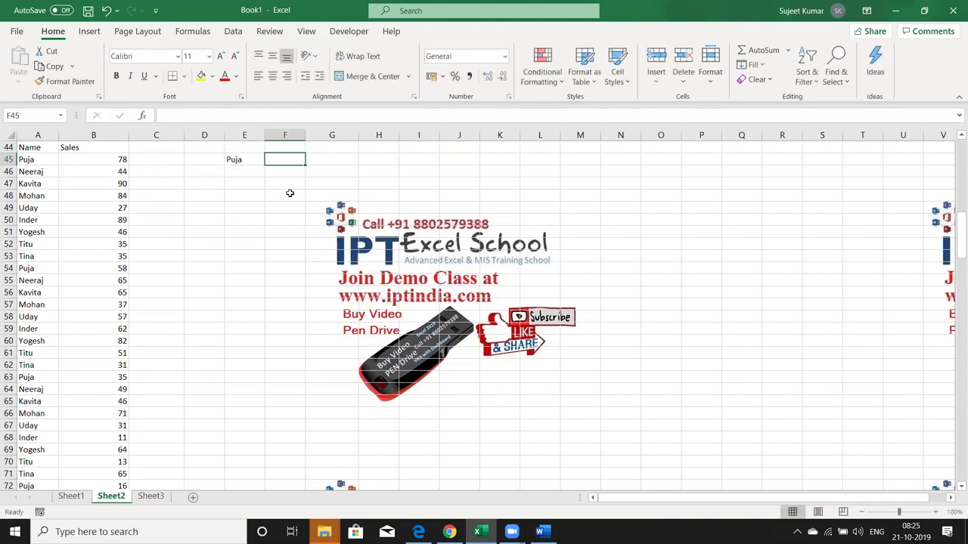
{"action": "left_click", "coordinate": [238, 159]}
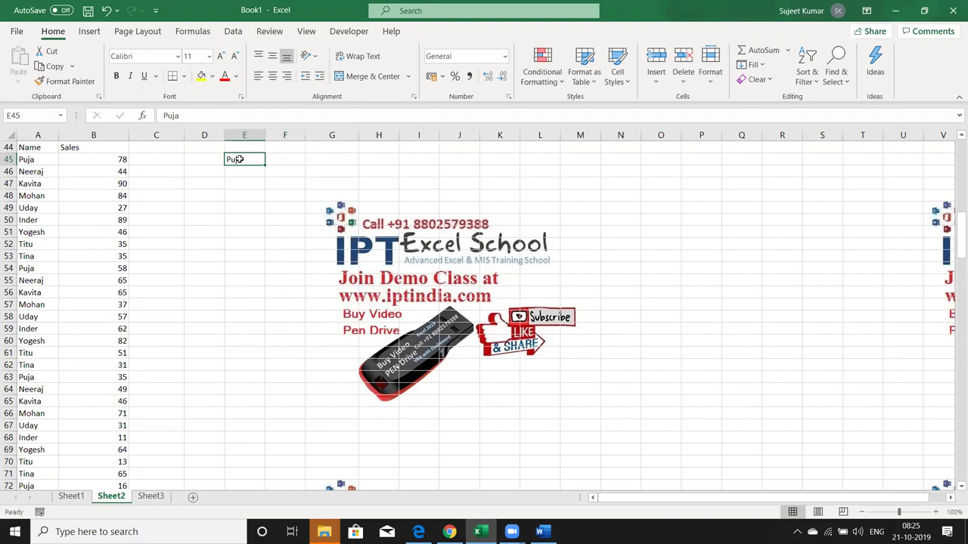
- Enter =SUMIF(A:A,E45,B:B) in F45, giving Puja's total of 877
{"action": "left_click", "coordinate": [291, 158]}
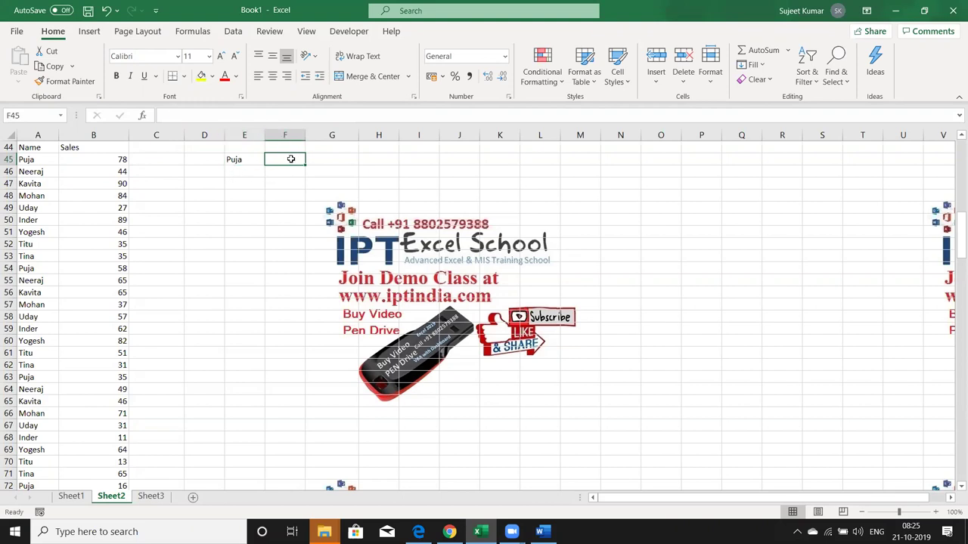
{"action": "type", "text": "=su"}
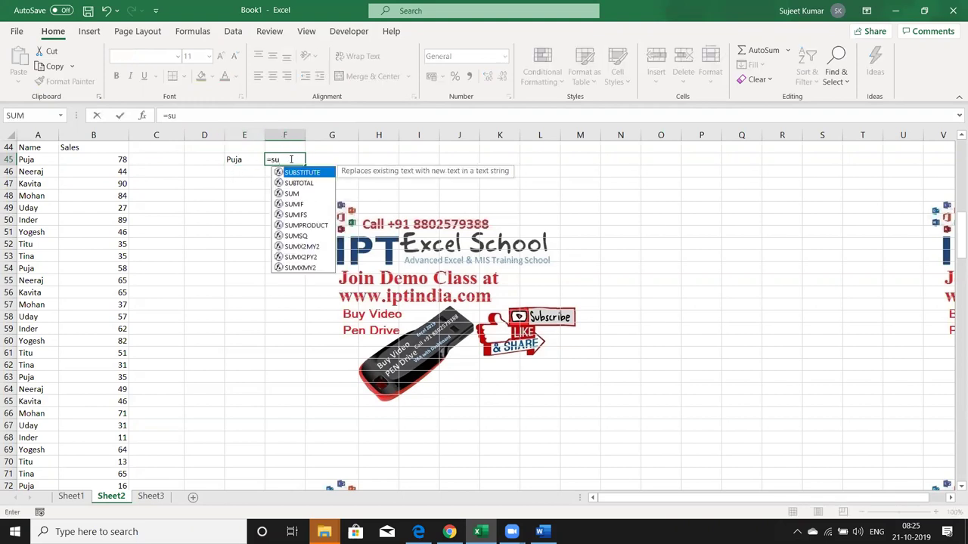
{"action": "type", "text": "m"}
{"action": "key", "text": "Down"}
{"action": "key", "text": "Down"}
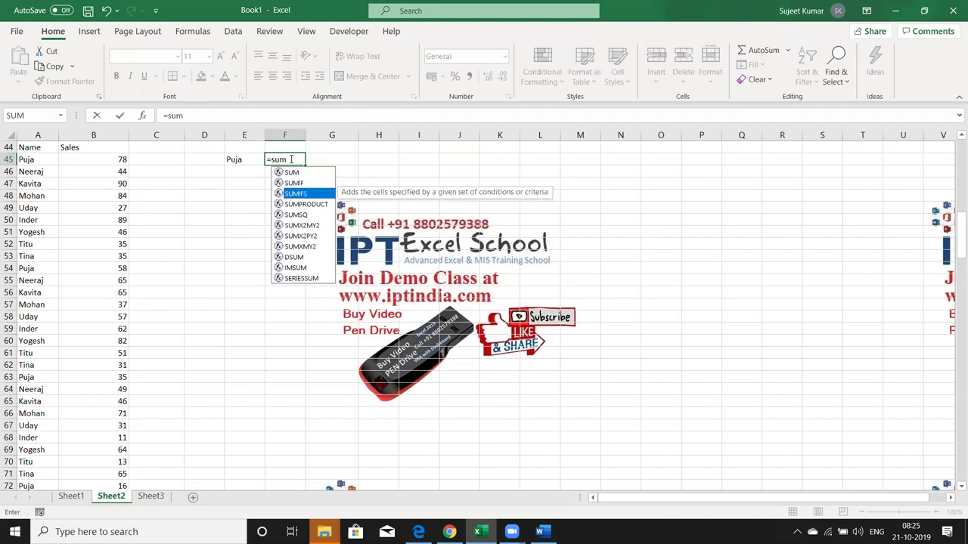
{"action": "key", "text": "Up"}
{"action": "key", "text": "Tab"}
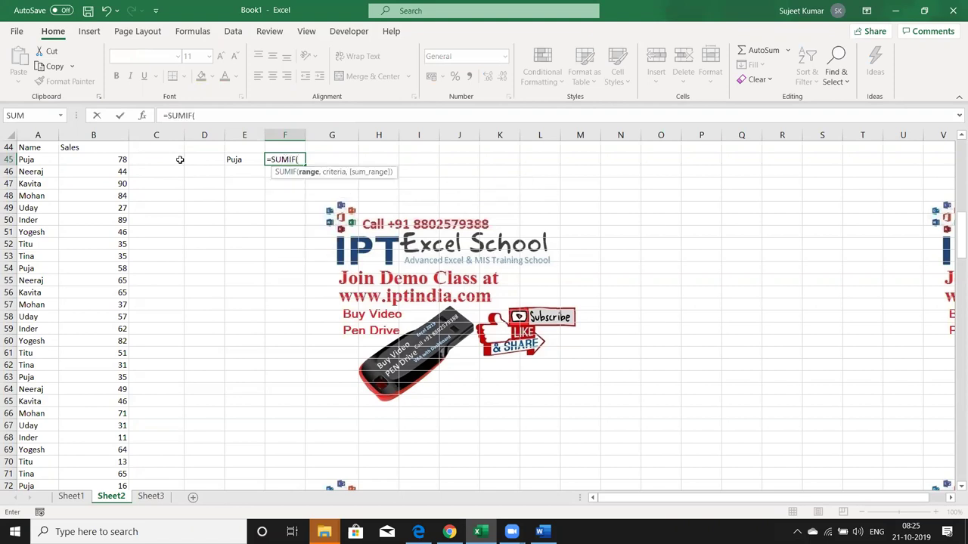
{"action": "left_click", "coordinate": [38, 135]}
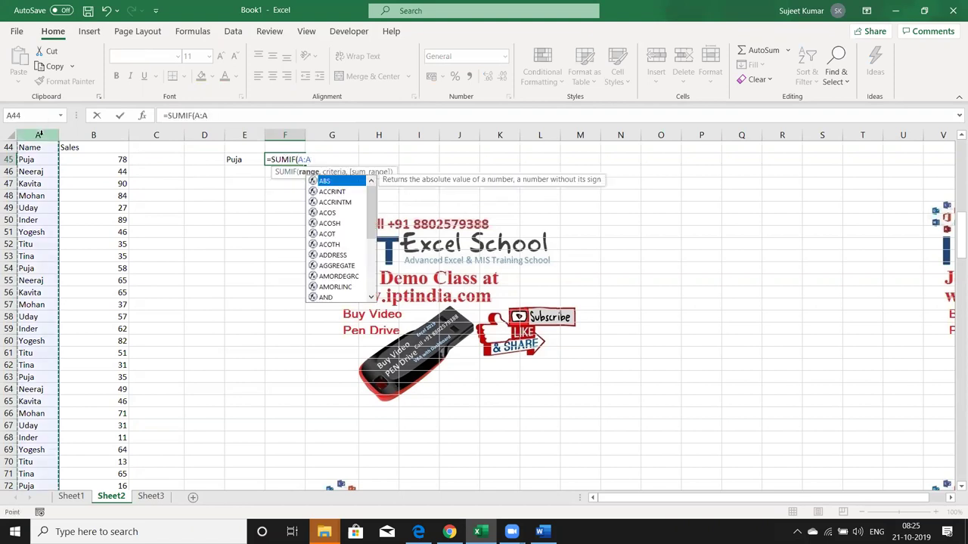
{"action": "type", "text": ","}
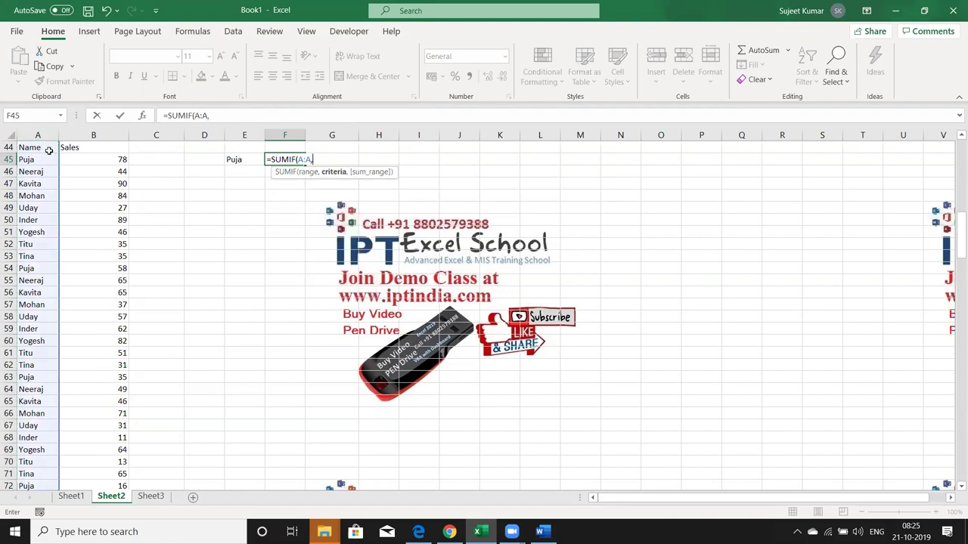
{"action": "left_click", "coordinate": [84, 134]}
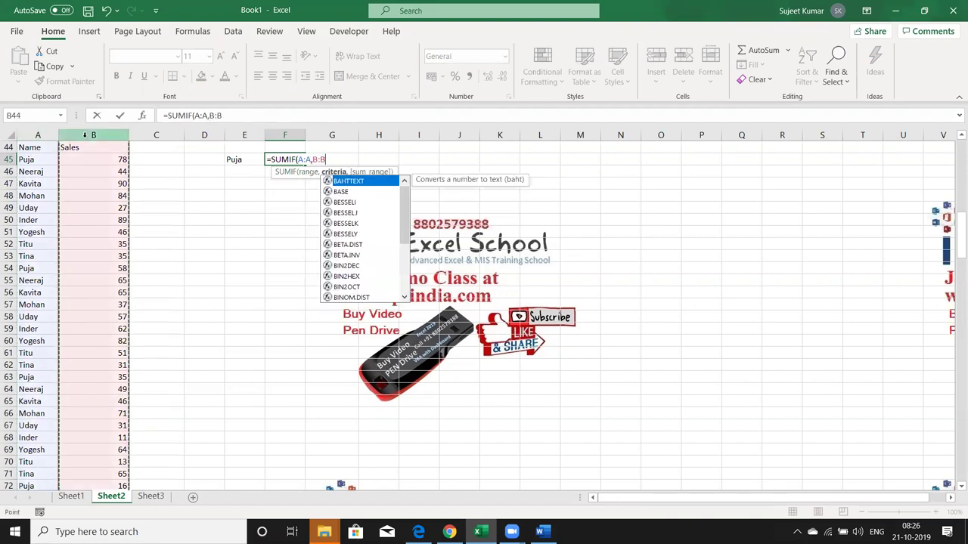
{"action": "left_click", "coordinate": [232, 159]}
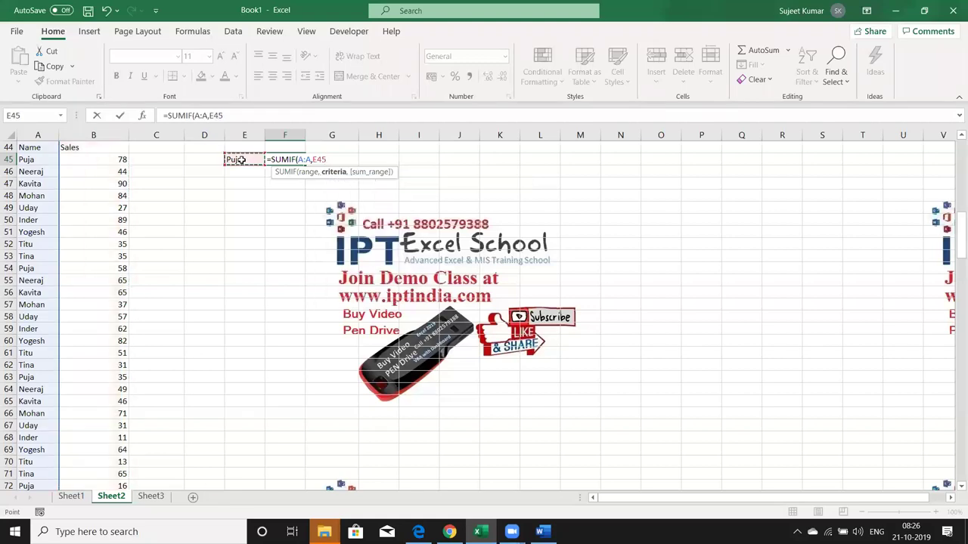
{"action": "type", "text": ",B:B"}
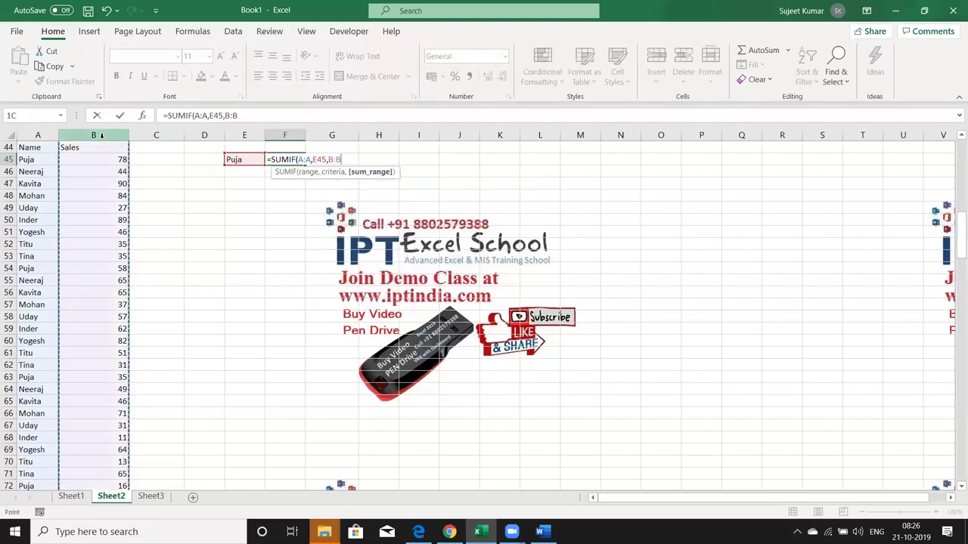
{"action": "left_click", "coordinate": [102, 135]}
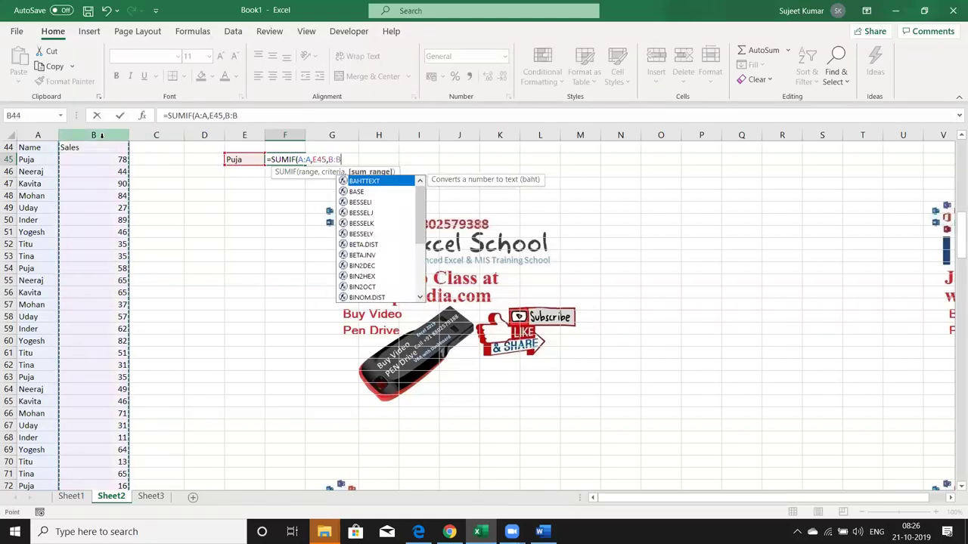
{"action": "key", "text": "Return"}
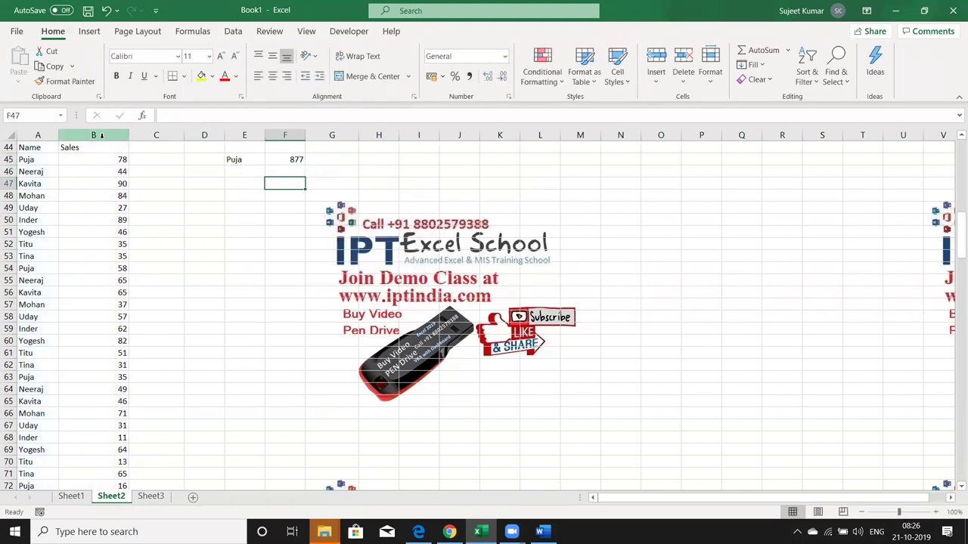
{"action": "key", "text": "Left"}
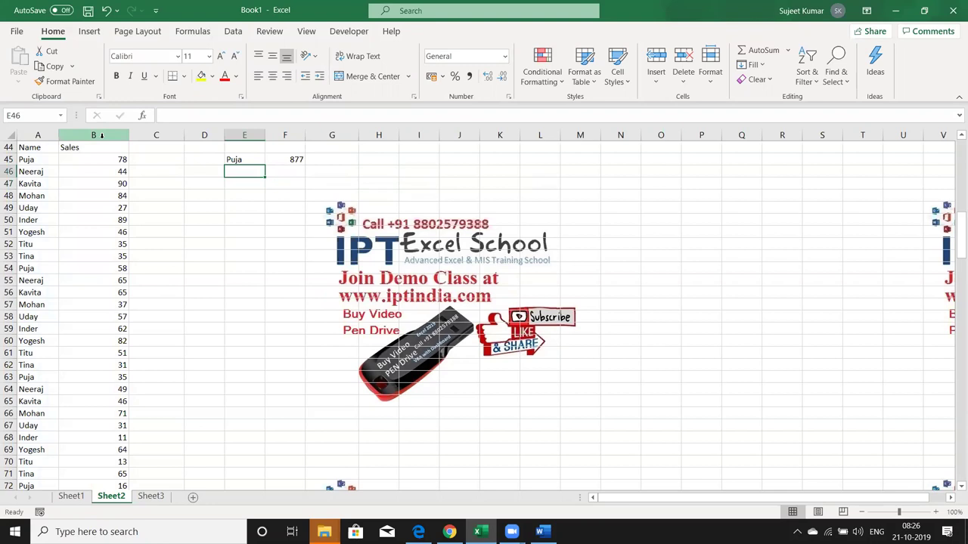
- Label E46 'Puja+Kavita' and autofit column E to fit it
{"action": "type", "text": "Puja+Kavita"}
{"action": "key", "text": "Return"}
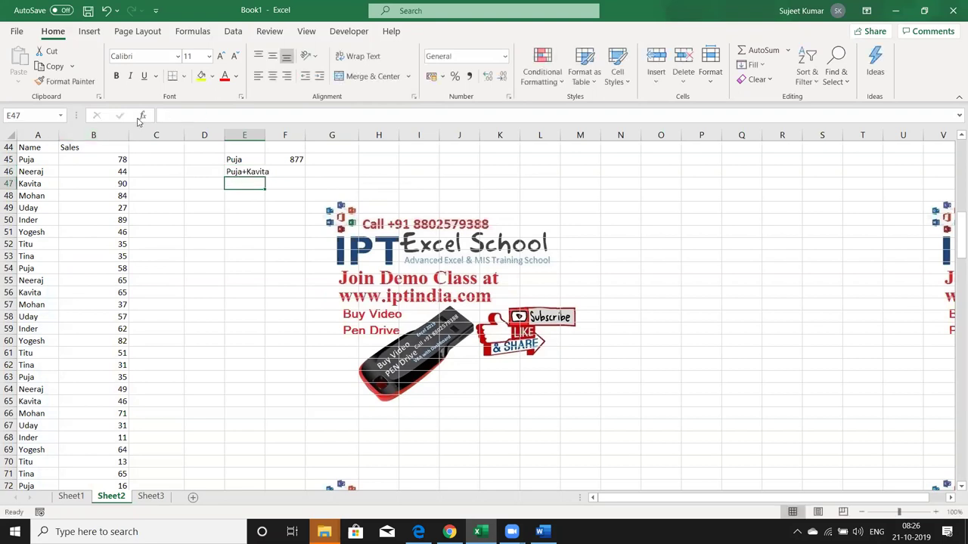
{"action": "double_click", "coordinate": [265, 135]}
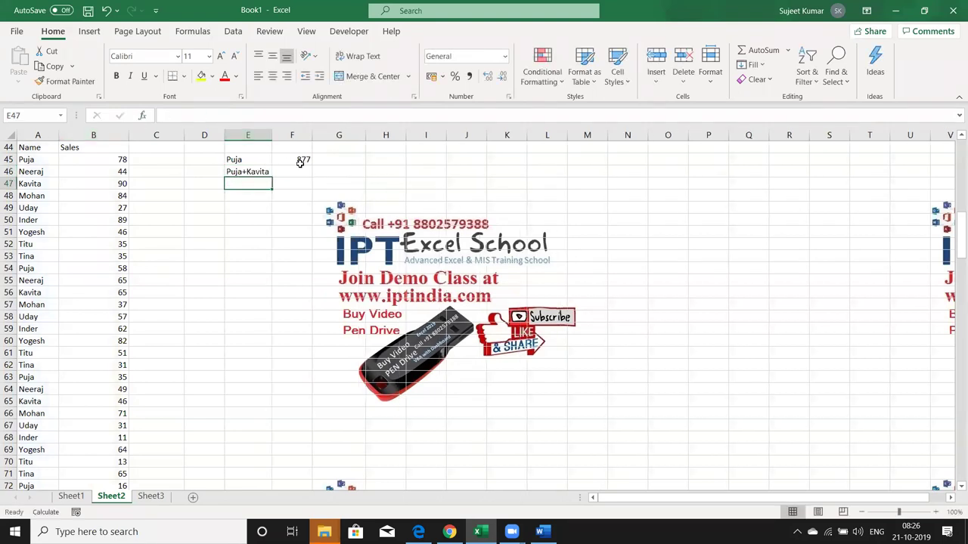
{"action": "left_click", "coordinate": [301, 164]}
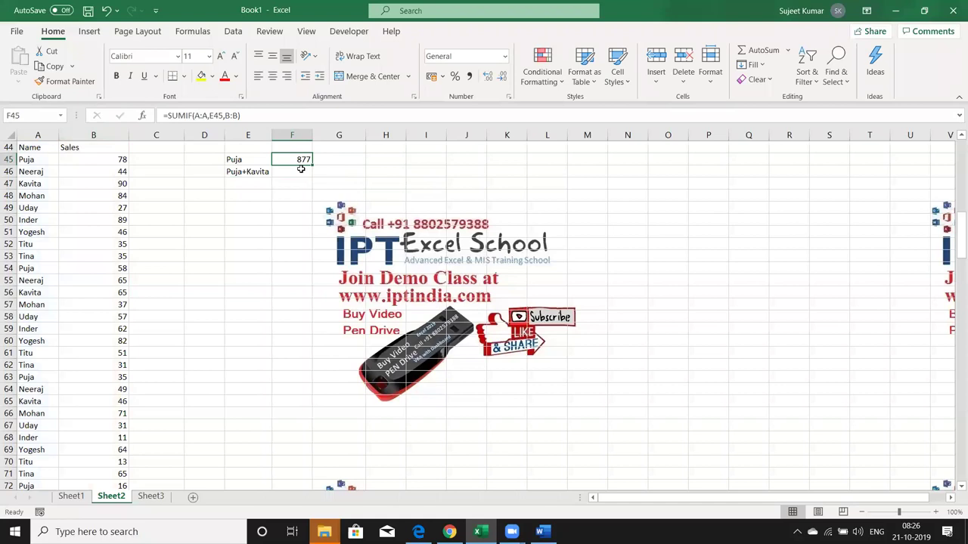
- Start a SUMIF in F46 over A45:A204 with criteria {"Puja","Kavita"}
{"action": "left_click", "coordinate": [301, 170]}
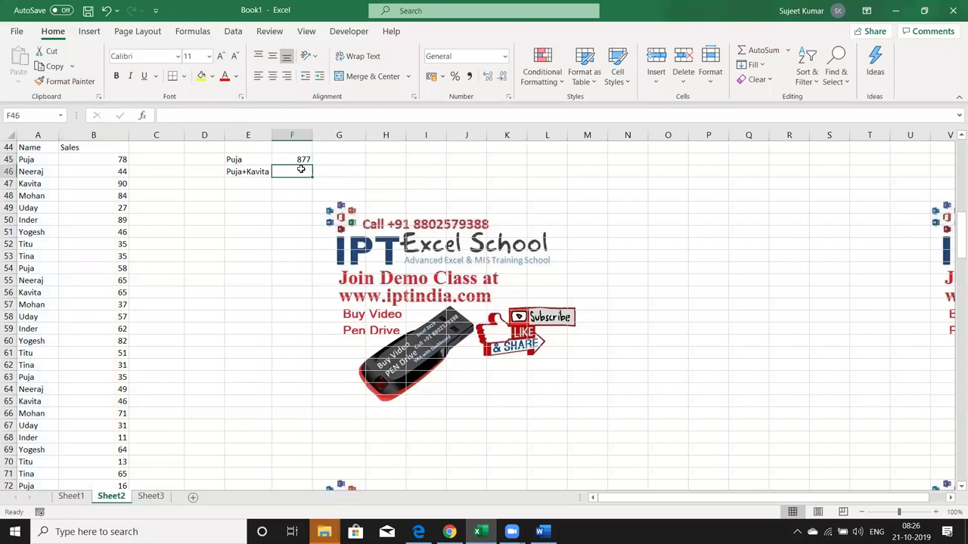
{"action": "type", "text": "=sumif"}
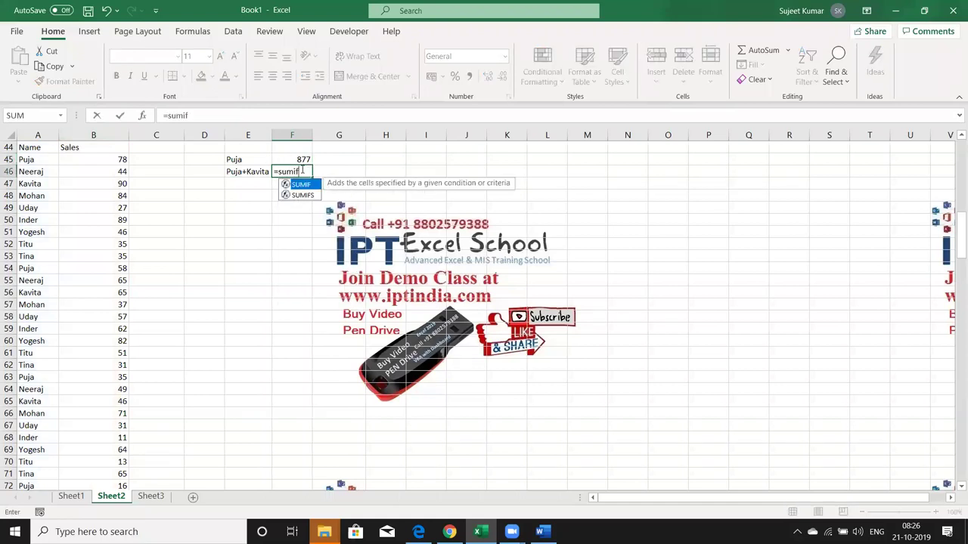
{"action": "key", "text": "Tab"}
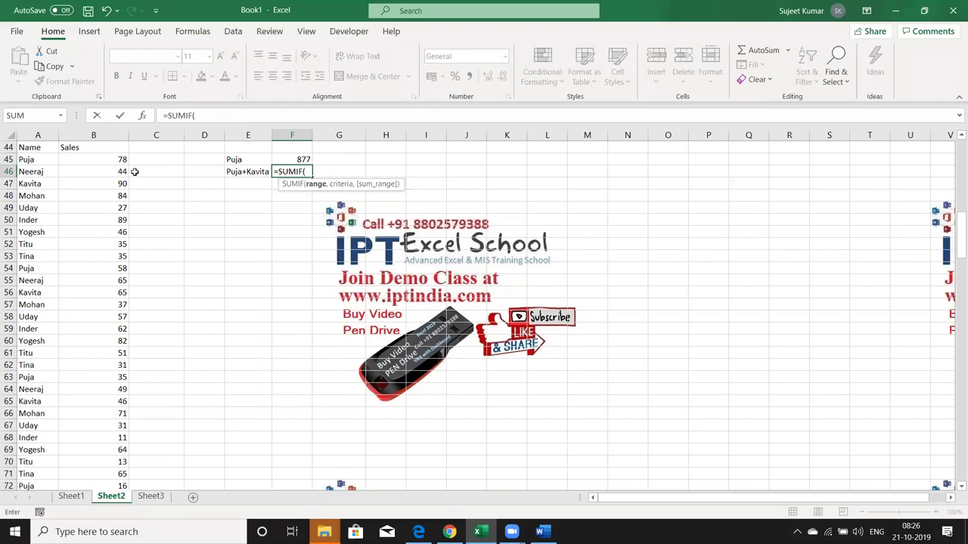
{"action": "left_click", "coordinate": [41, 159]}
{"action": "key", "text": "ctrl+shift+Down"}
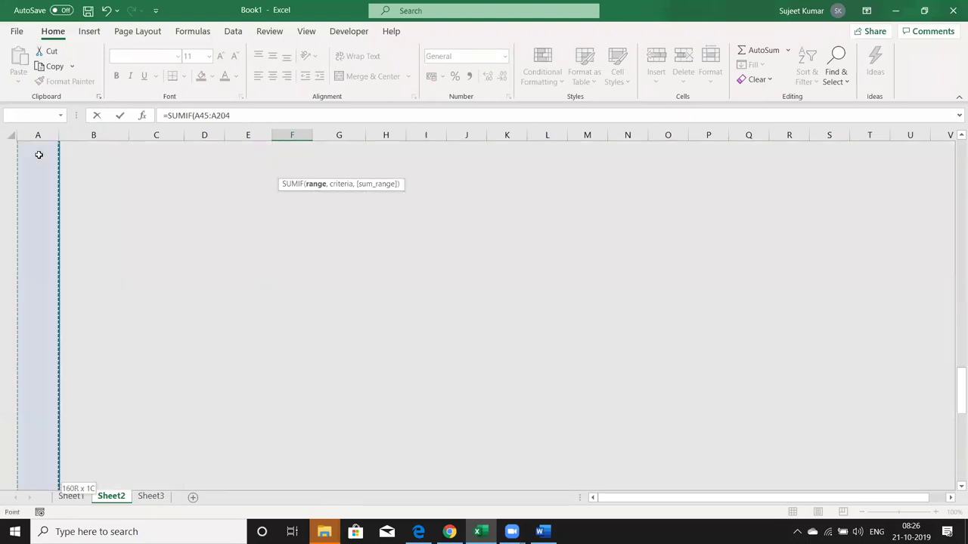
{"action": "type", "text": ","}
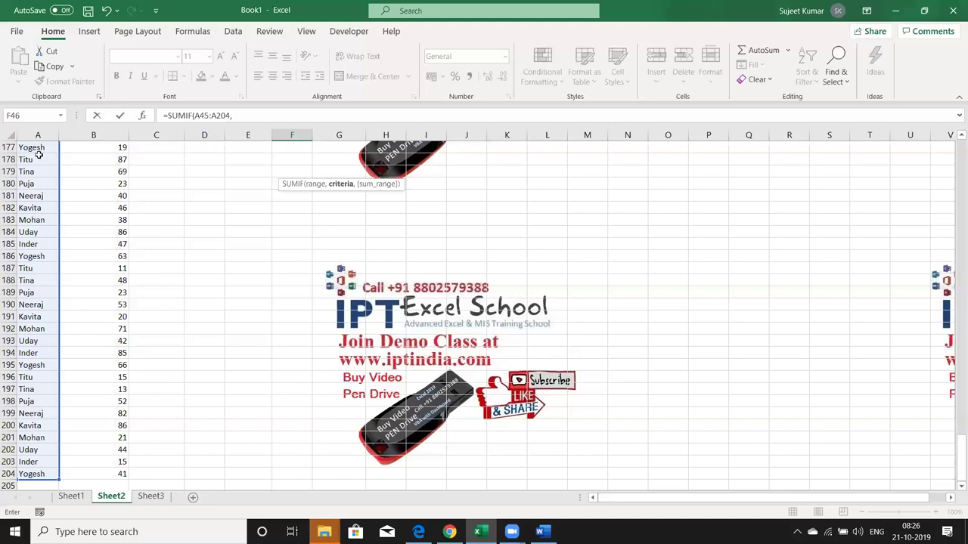
{"action": "type", "text": "Puja"}
{"action": "type", "text": "\",\"Ka"}
{"action": "type", "text": "vita"}
{"action": "type", "text": "\"})"}
{"action": "key", "text": "BackSpace"}
{"action": "type", "text": ","}
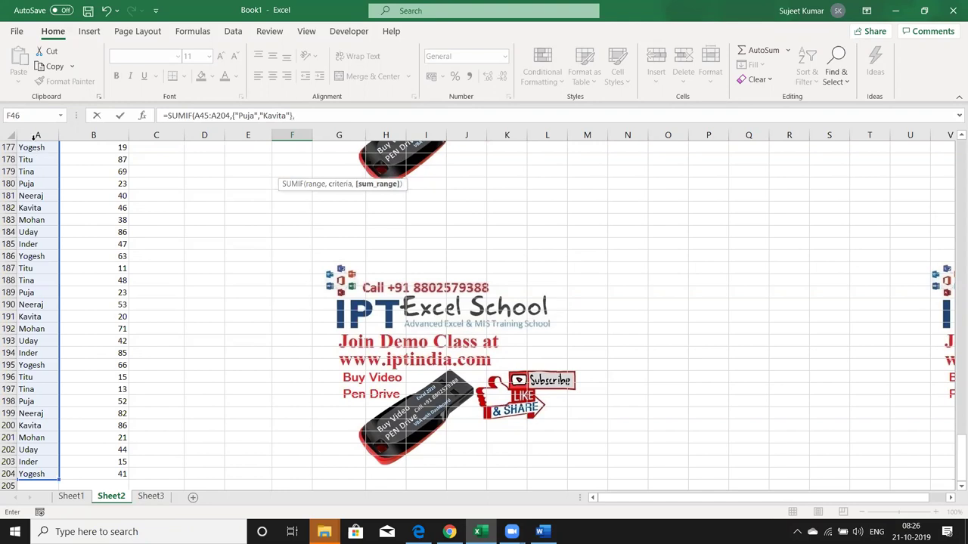
- Complete the F46 SUMIF with sum range B45:B204, returning 877
{"action": "left_click", "coordinate": [79, 150]}
{"action": "scroll", "coordinate": [79, 151], "scroll_direction": "up", "scroll_amount": 20}
{"action": "left_click", "coordinate": [77, 155]}
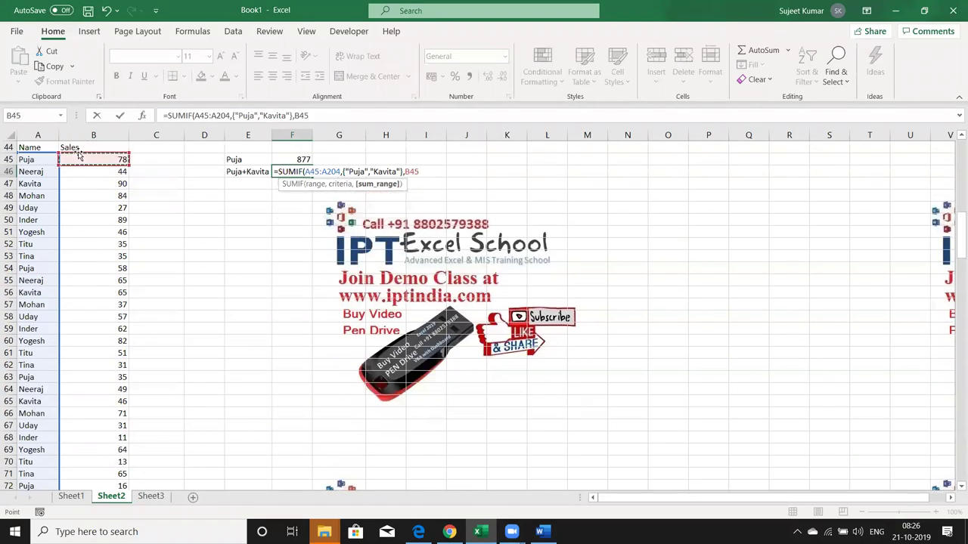
{"action": "key", "text": "ctrl+shift+Down"}
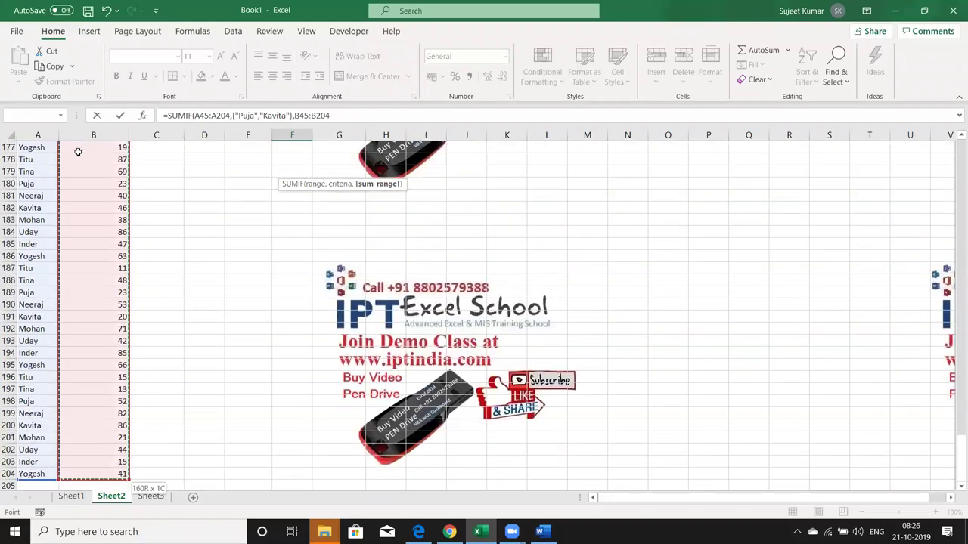
{"action": "type", "text": ")"}
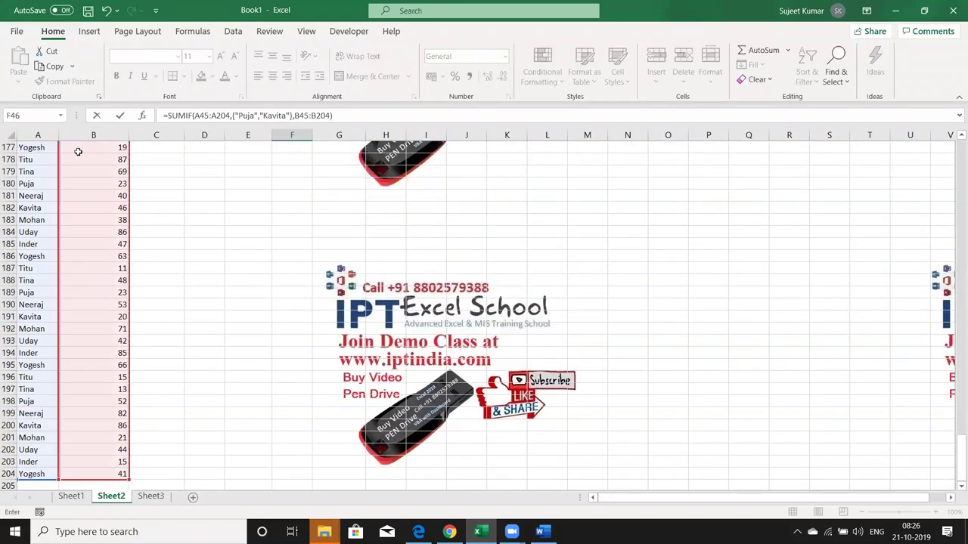
{"action": "key", "text": "Return"}
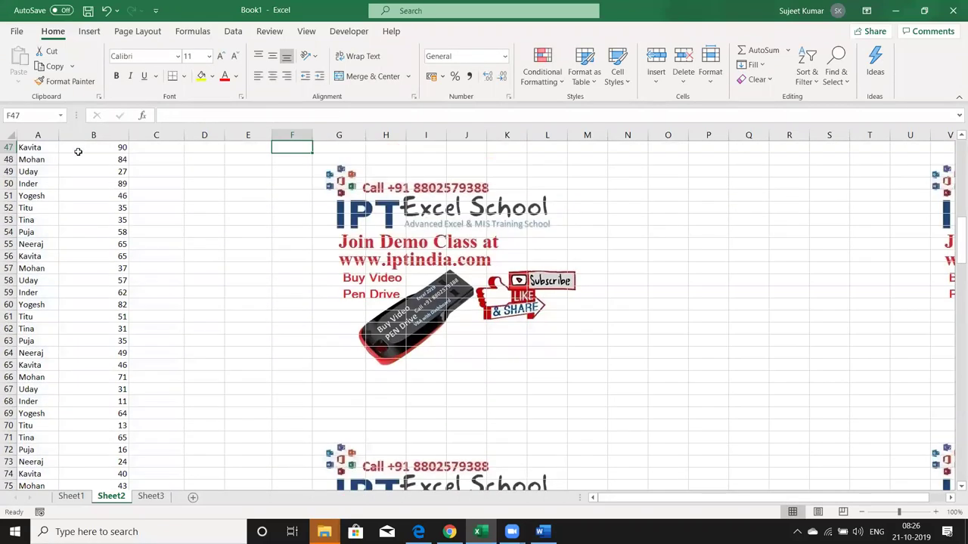
{"action": "key", "text": "Up"}
{"action": "key", "text": "Up"}
{"action": "key", "text": "Up"}
{"action": "key", "text": "Up"}
{"action": "key", "text": "Down"}
{"action": "key", "text": "Down"}
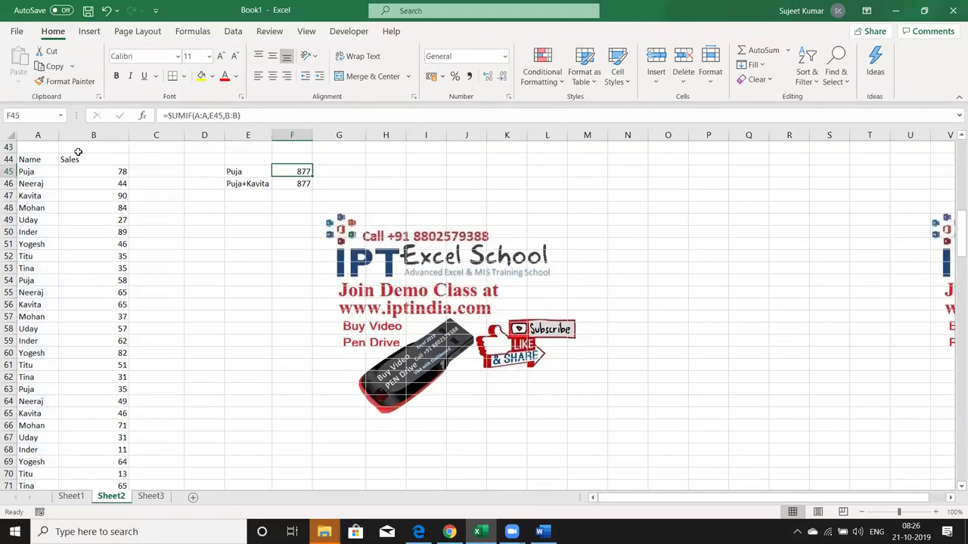
{"action": "key", "text": "Down"}
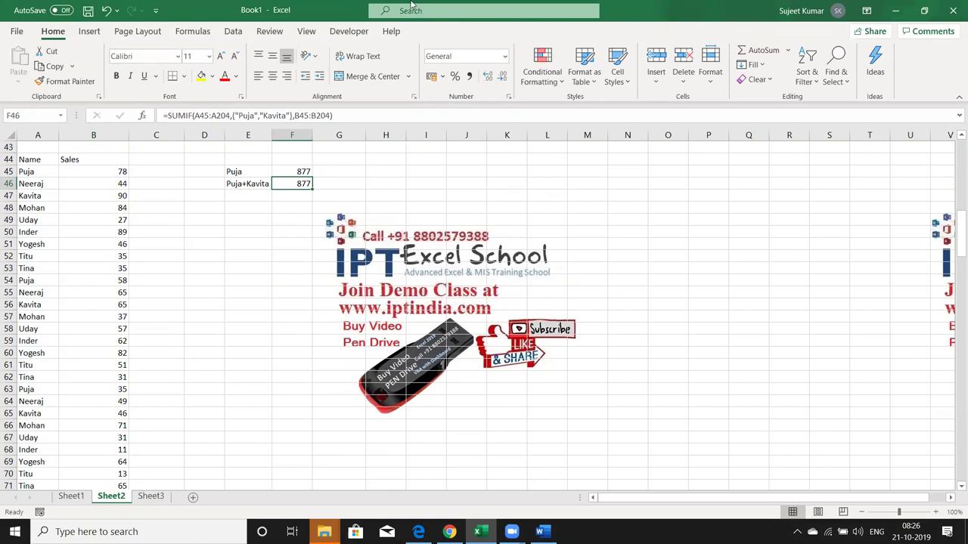
{"action": "key", "text": "alt+Tab"}
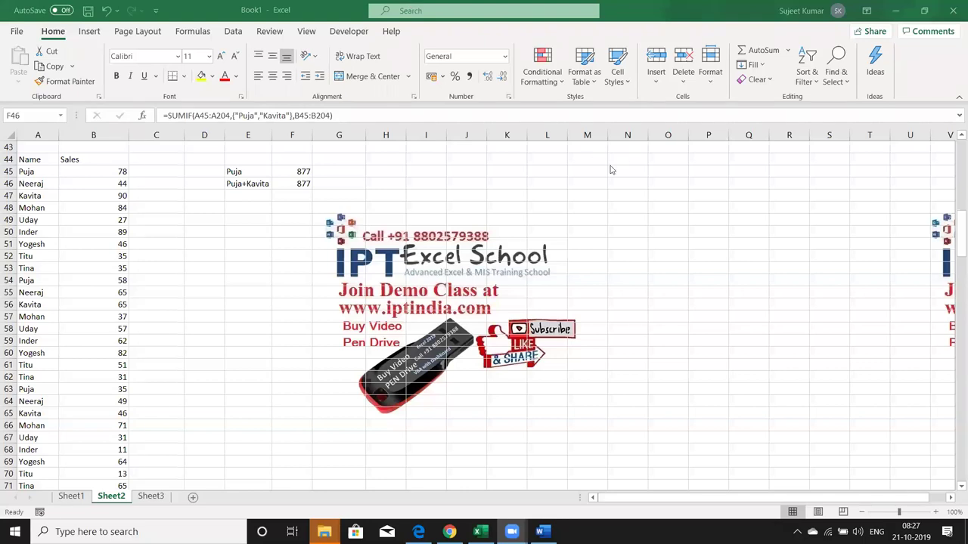
- Add headings Puja in D48 and Tina in E48
{"action": "left_click", "coordinate": [273, 181]}
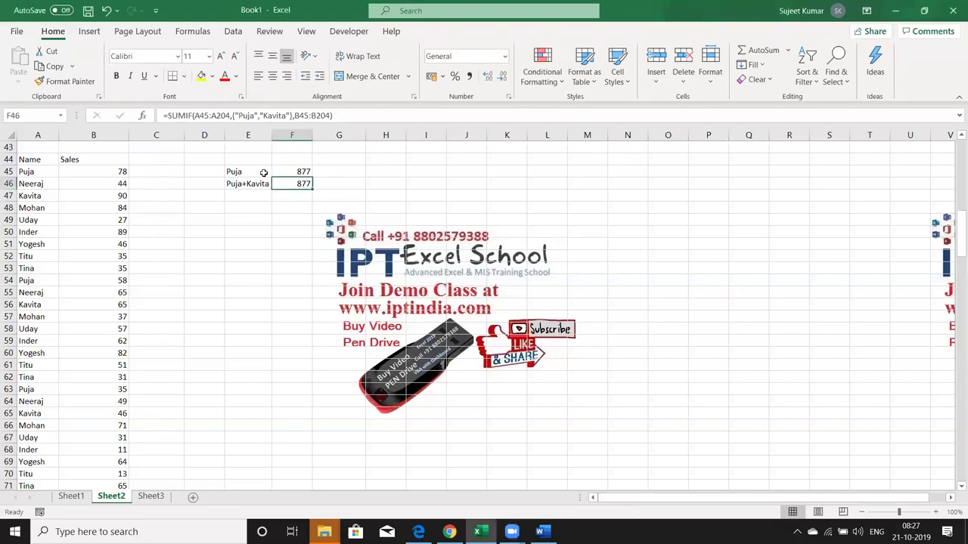
{"action": "left_click", "coordinate": [258, 182]}
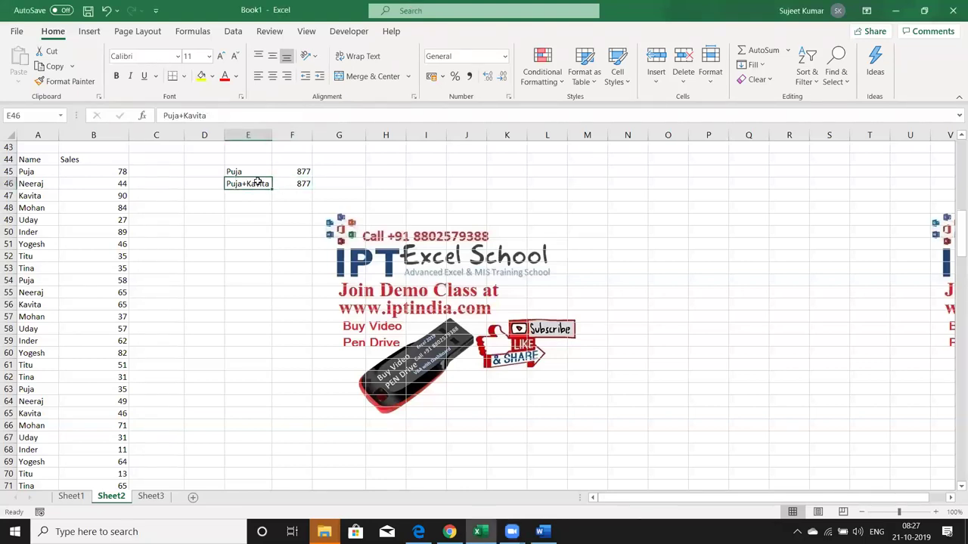
{"action": "left_click", "coordinate": [193, 210]}
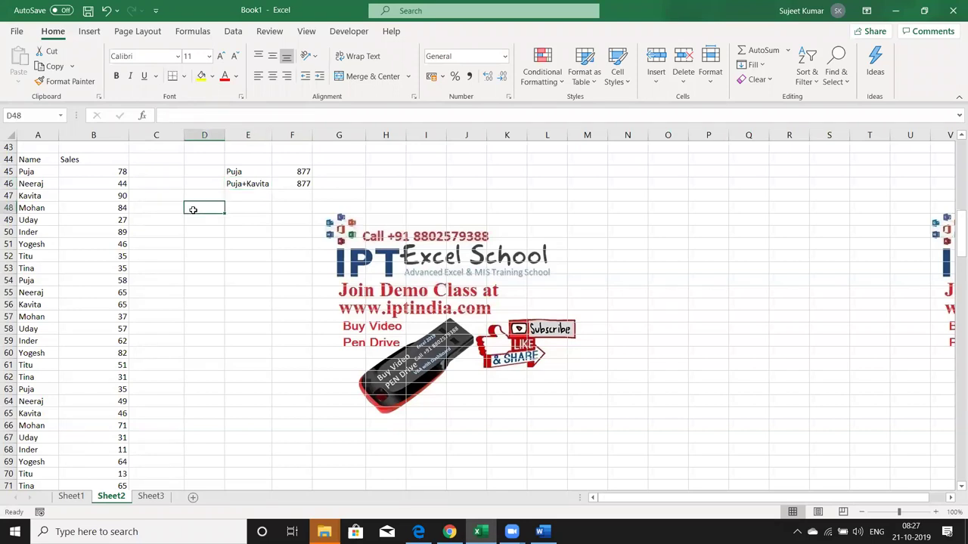
{"action": "type", "text": "Puja"}
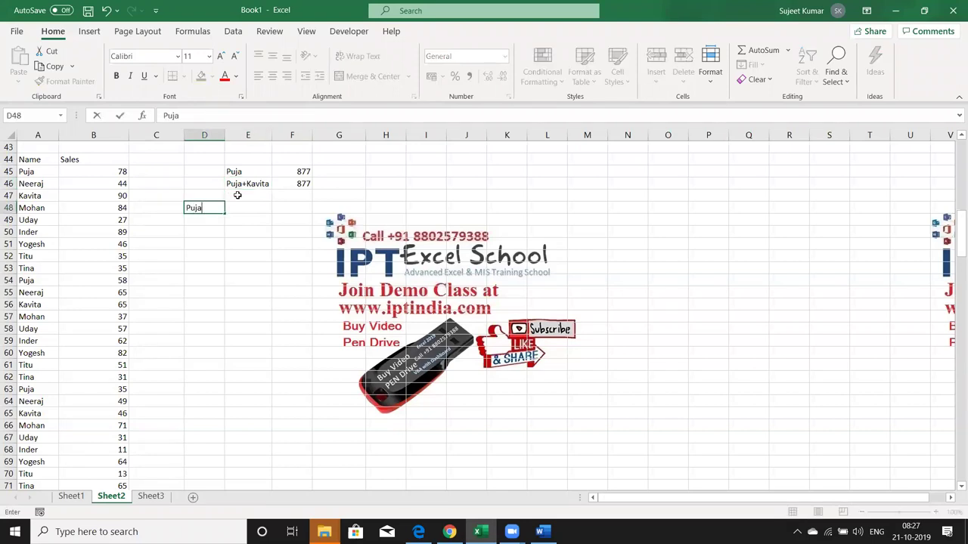
{"action": "key", "text": "Tab"}
{"action": "type", "text": "Tina"}
{"action": "key", "text": "Return"}
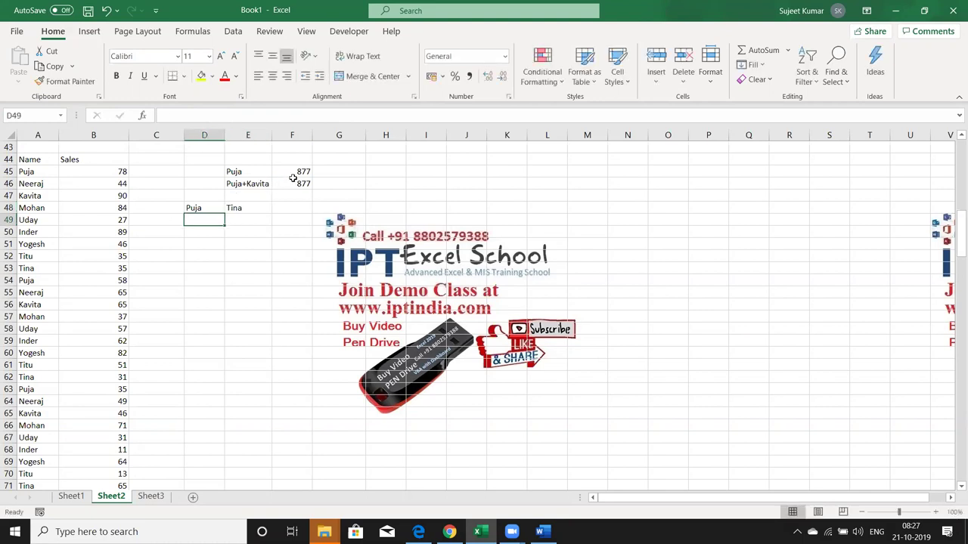
- Wrap the F46 SUMIF in SUM( ) so Puja+Kavita totals 1811
{"action": "left_click", "coordinate": [294, 183]}
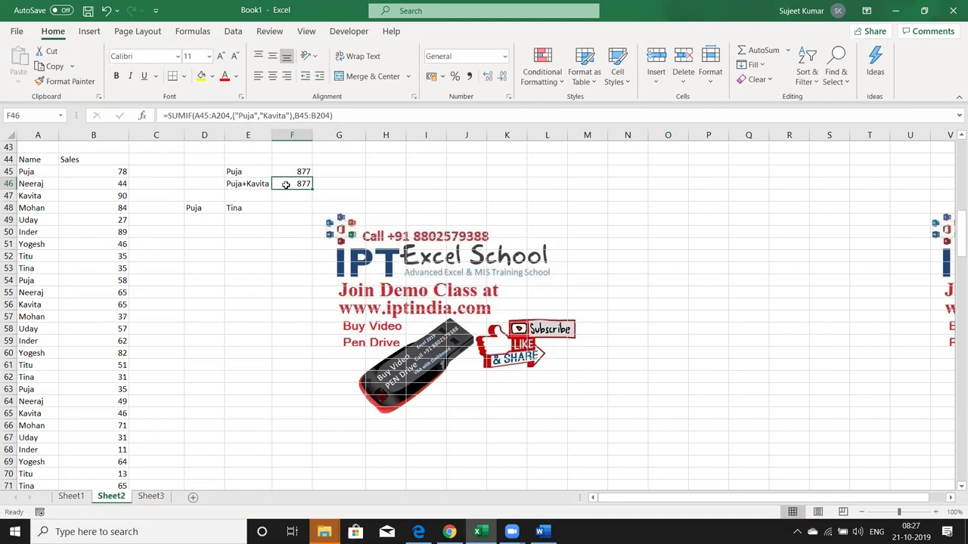
{"action": "left_click", "coordinate": [166, 116]}
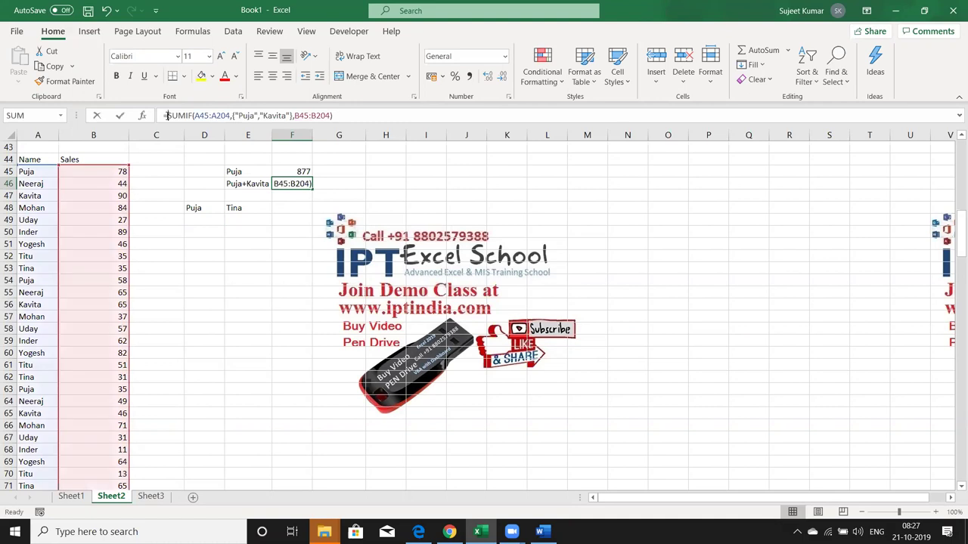
{"action": "type", "text": "=SUM("}
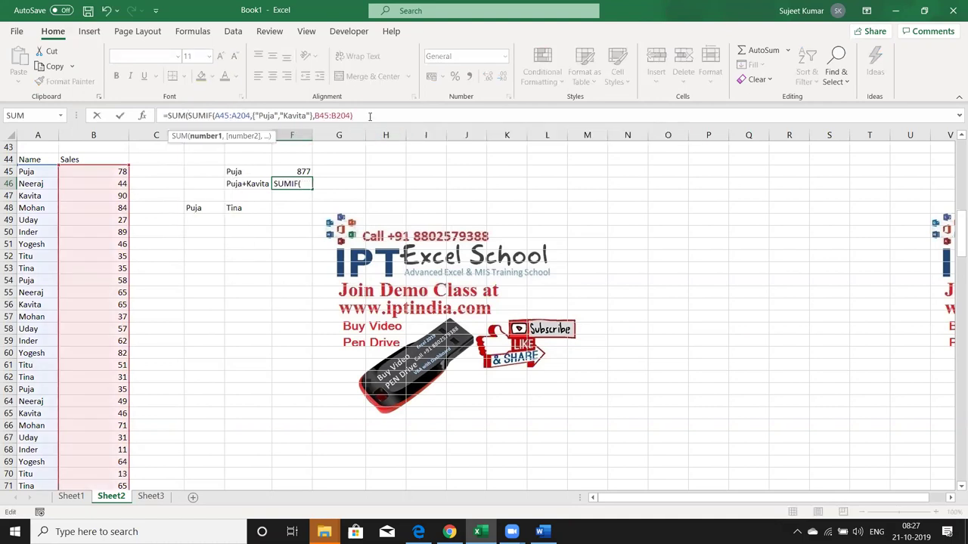
{"action": "left_click", "coordinate": [369, 116]}
{"action": "type", "text": ")"}
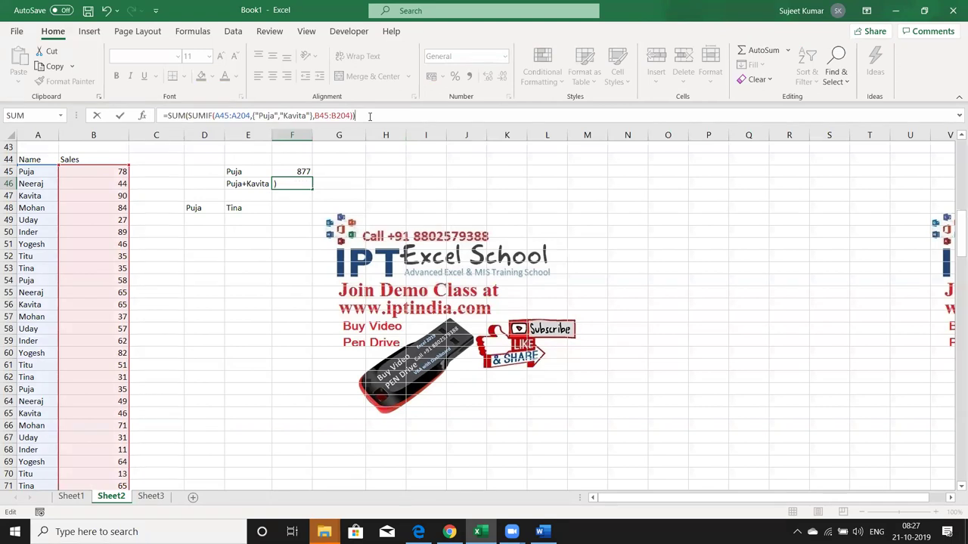
{"action": "key", "text": "ctrl+Return"}
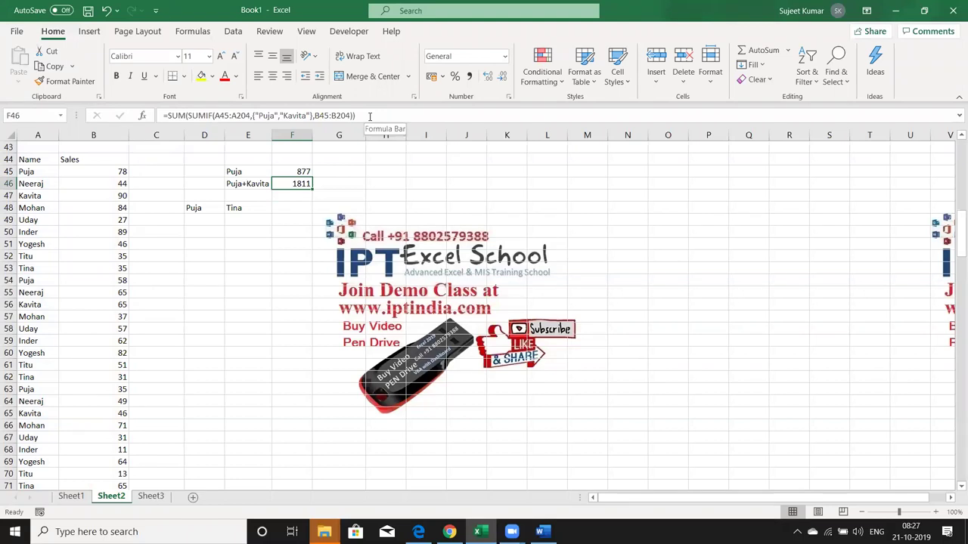
{"action": "key", "text": "Down"}
{"action": "key", "text": "Left"}
{"action": "key", "text": "Left"}
{"action": "key", "text": "Down"}
{"action": "key", "text": "Down"}
- Enter =SUMIF(A45:A204,{"Puja","Tina"},B45:B204) in D49
{"action": "type", "text": "=s"}
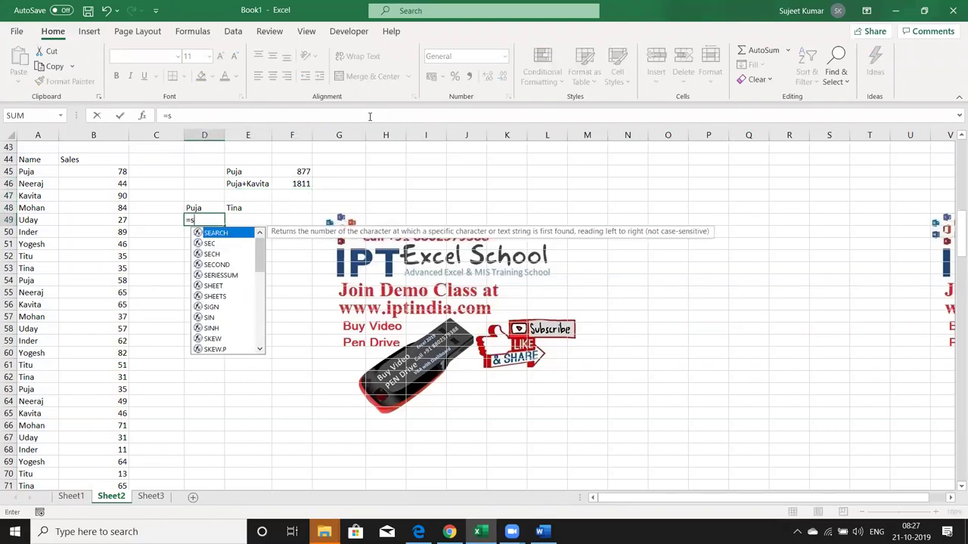
{"action": "type", "text": "um"}
{"action": "key", "text": "Down"}
{"action": "key", "text": "Tab"}
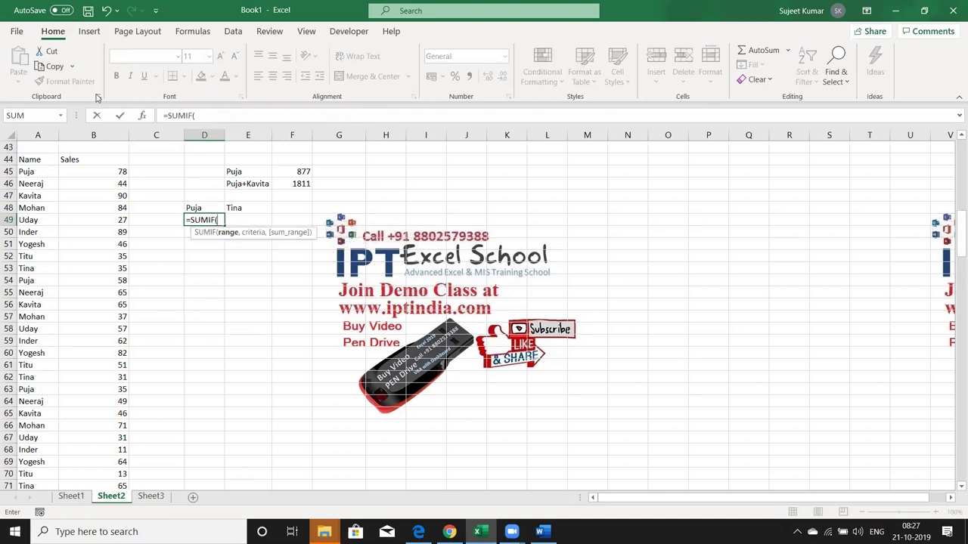
{"action": "left_click", "coordinate": [44, 172]}
{"action": "key", "text": "ctrl+shift+Down"}
{"action": "type", "text": ",("}
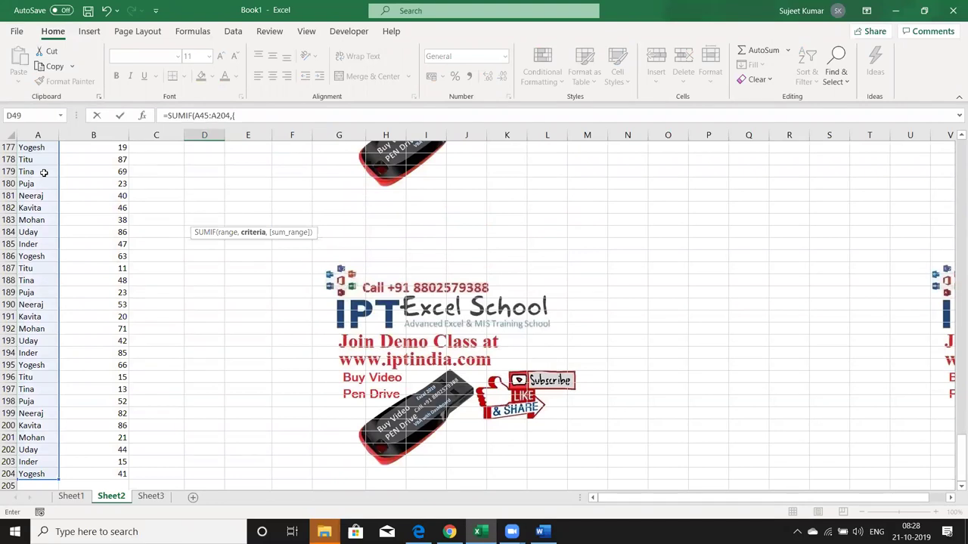
{"action": "type", "text": "ja"}
{"action": "type", "text": "ma"}
{"action": "key", "text": "BackSpace"}
{"action": "key", "text": "BackSpace"}
{"action": "type", "text": "na\"}"}
{"action": "type", "text": ","}
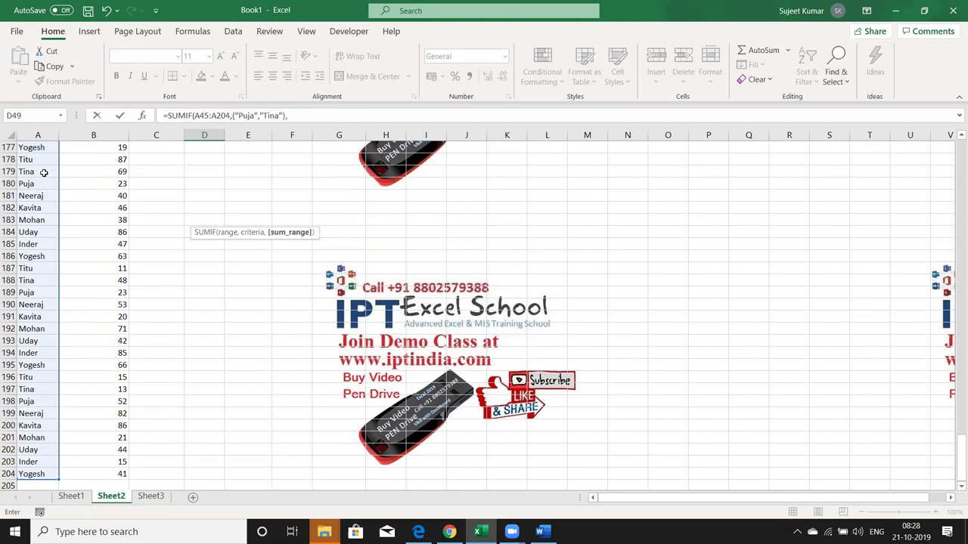
{"action": "left_click", "coordinate": [85, 171]}
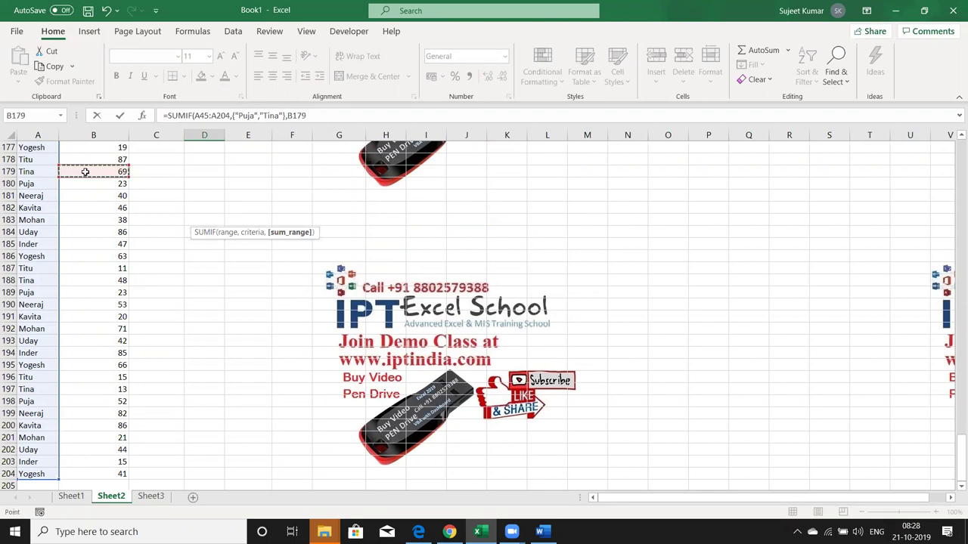
{"action": "key", "text": "ctrl+Up"}
{"action": "key", "text": "Down"}
{"action": "key", "text": "ctrl+shift+Down"}
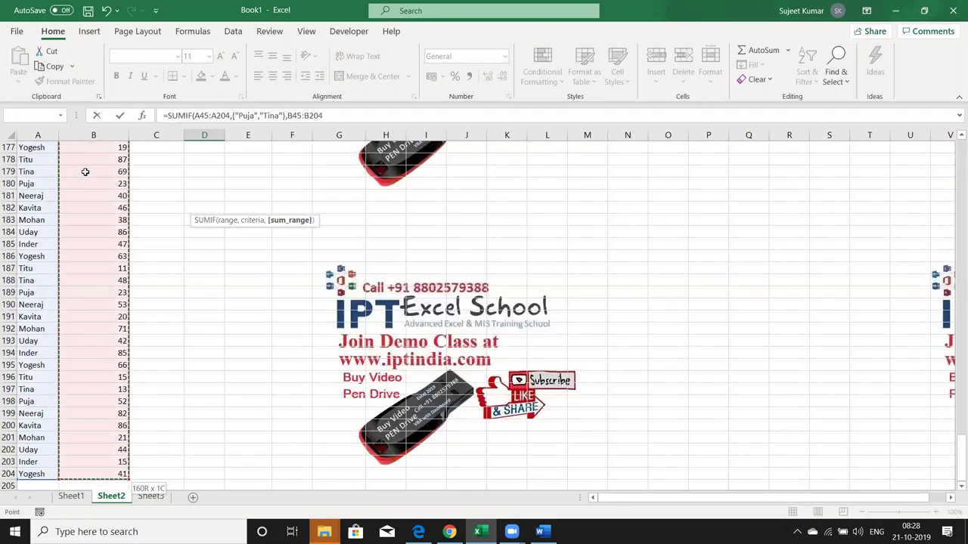
{"action": "key", "text": "Return"}
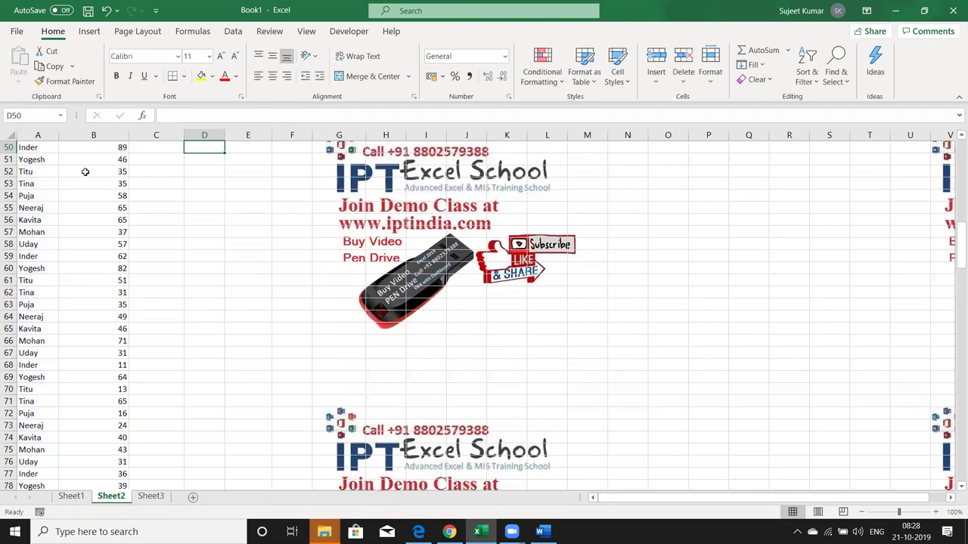
- Re-enter the formula as an array across D49:E49, giving 877 and 906
{"action": "key", "text": "Up"}
{"action": "key", "text": "Up"}
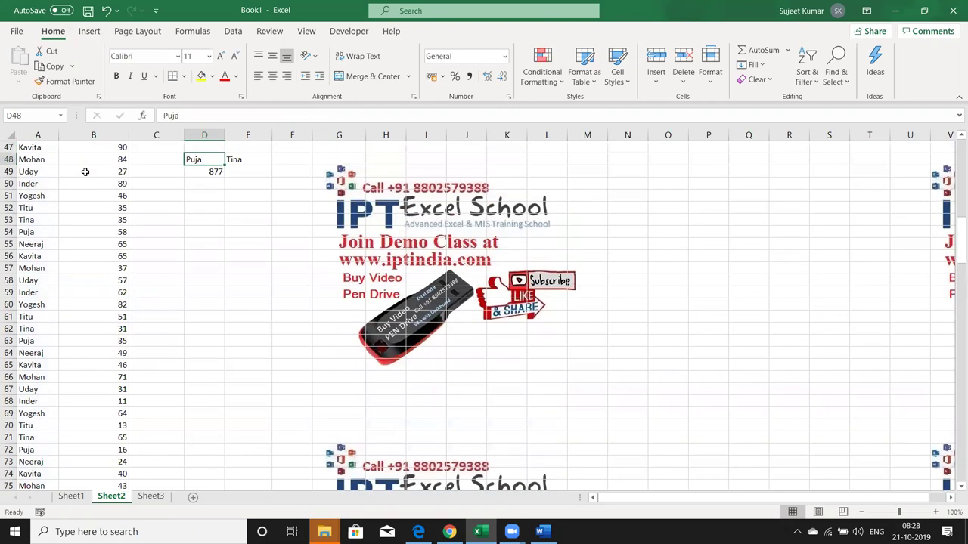
{"action": "key", "text": "Down"}
{"action": "key", "text": "shift+Right"}
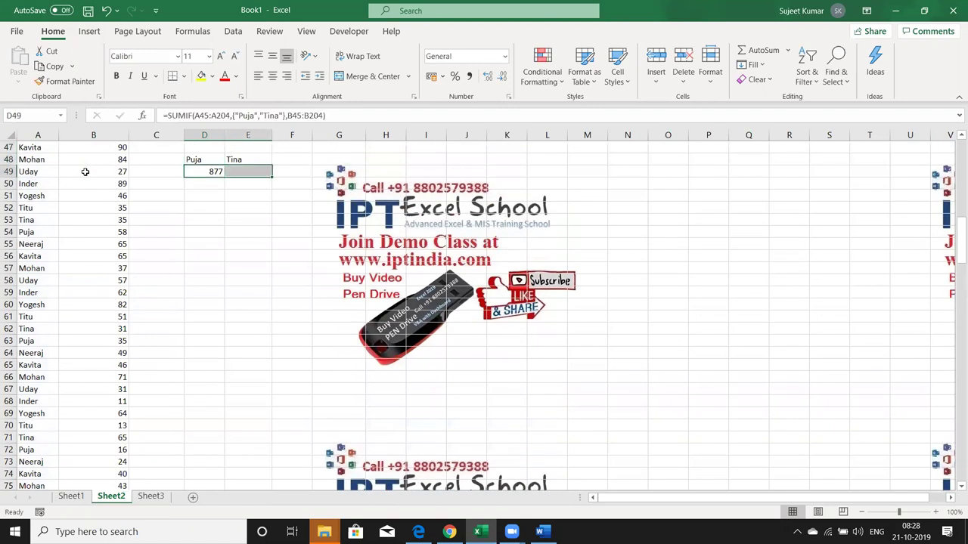
{"action": "key", "text": "F2"}
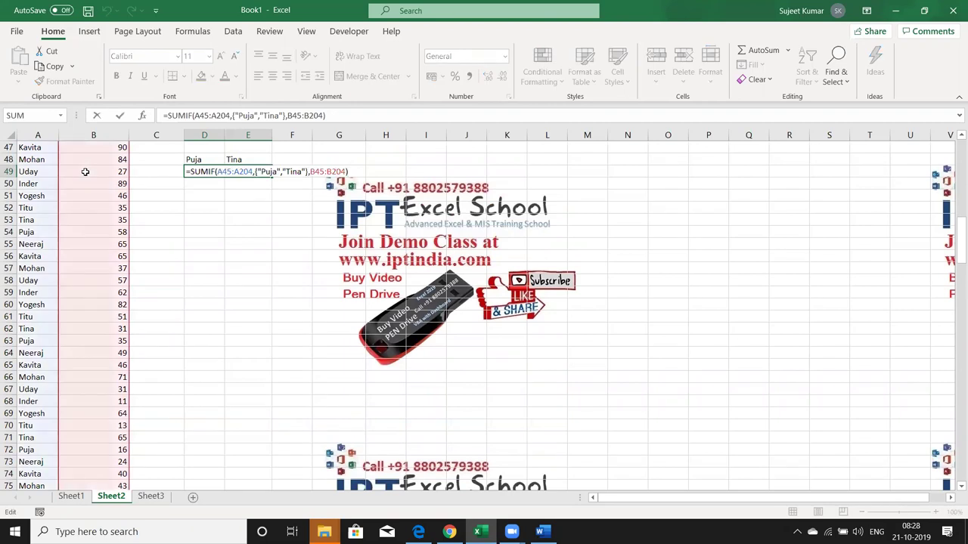
{"action": "key", "text": "ctrl+shift+Return"}
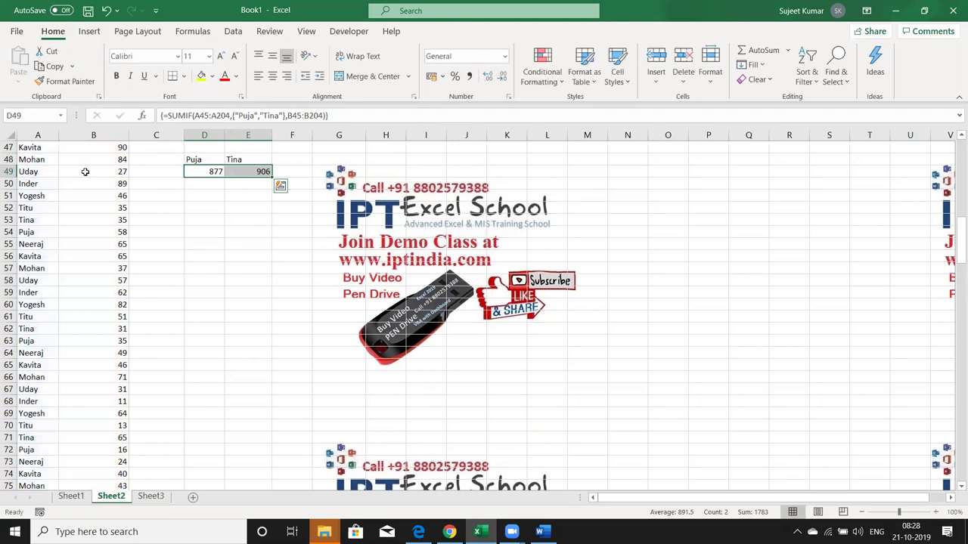
{"action": "key", "text": "Right"}
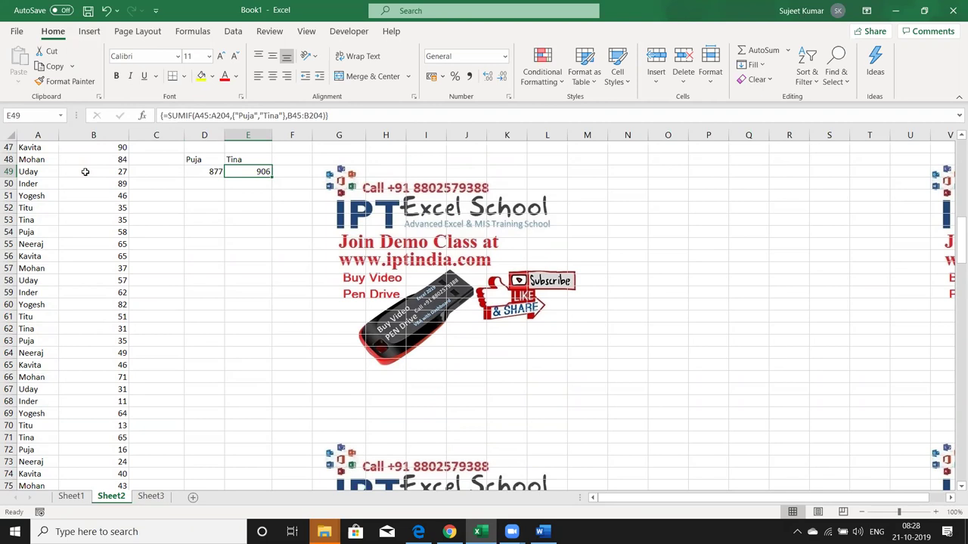
{"action": "key", "text": "Up"}
{"action": "key", "text": "Up"}
{"action": "key", "text": "Up"}
{"action": "key", "text": "Up"}
{"action": "key", "text": "Up"}
{"action": "key", "text": "Down"}
{"action": "key", "text": "Down"}
{"action": "key", "text": "Down"}
{"action": "key", "text": "Down"}
{"action": "key", "text": "Down"}
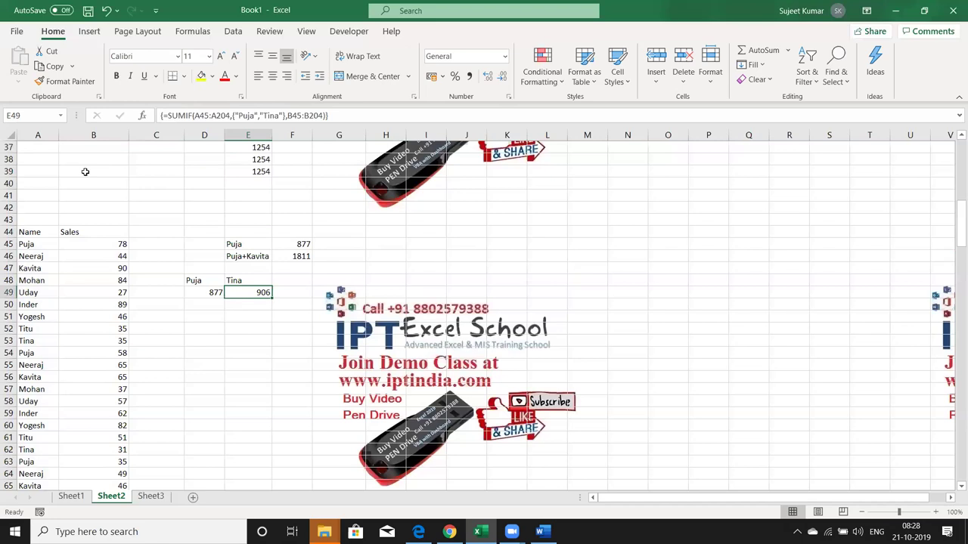
{"action": "key", "text": "Left"}
{"action": "key", "text": "Right"}
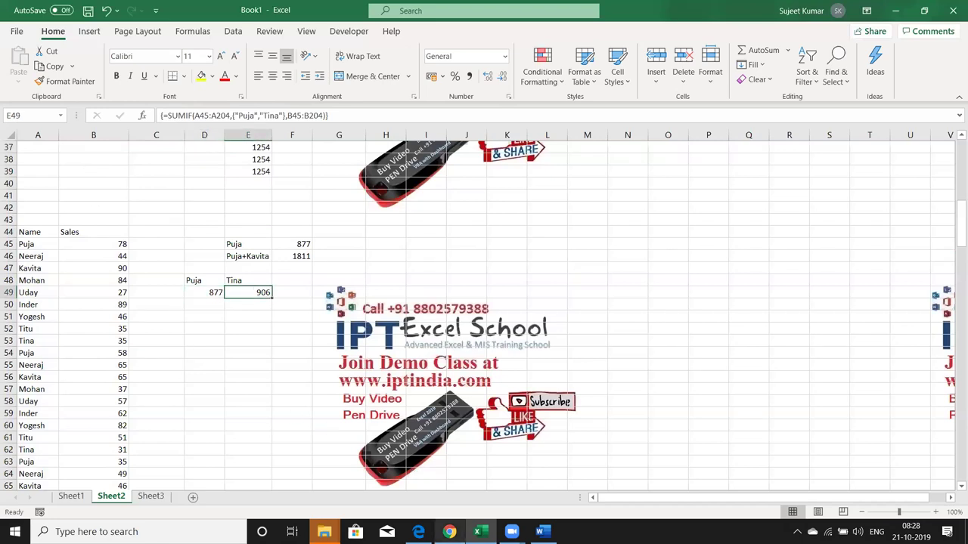
- Search Gmail for 'excel 2010' and download Microsoft Excel 2010 Formulas.pdf from the 'book' email
{"action": "left_click", "coordinate": [450, 532]}
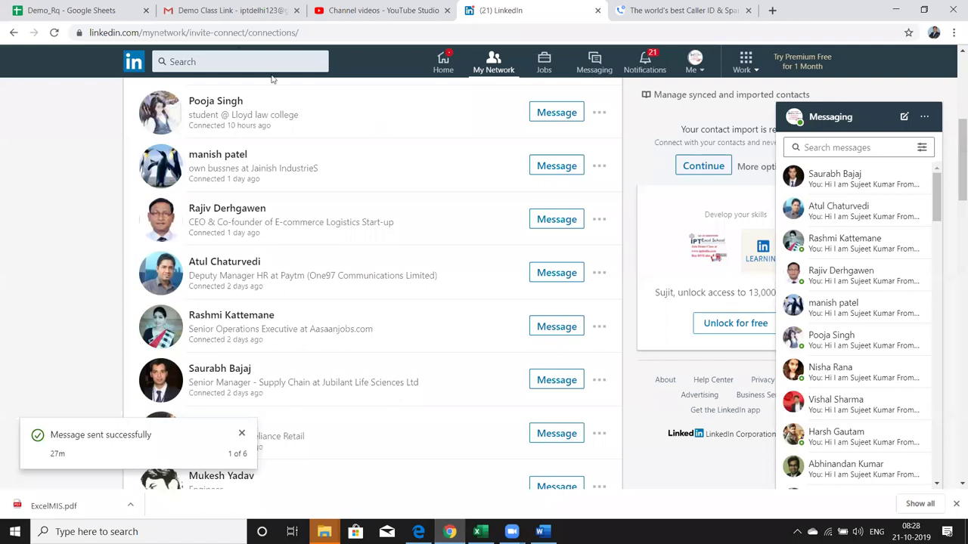
{"action": "left_click", "coordinate": [226, 10]}
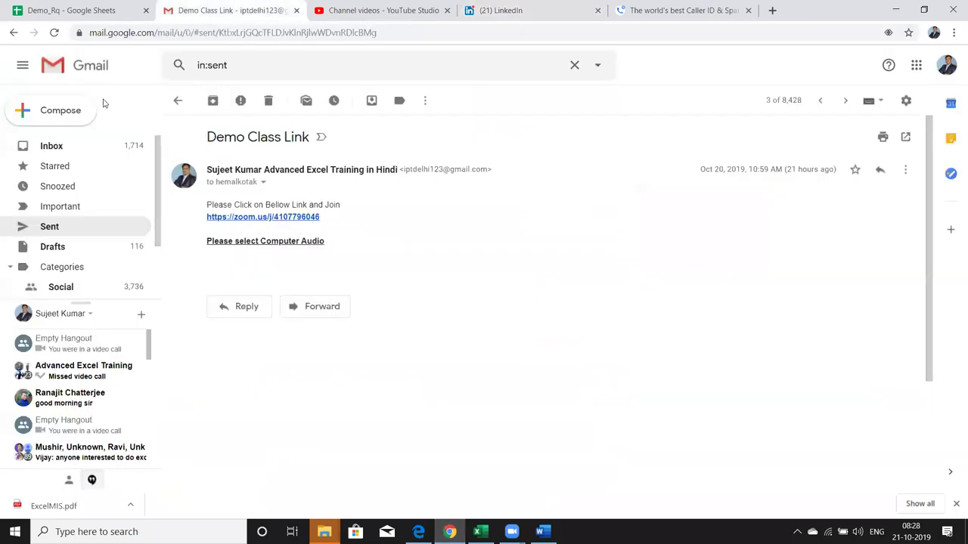
{"action": "left_click", "coordinate": [64, 149]}
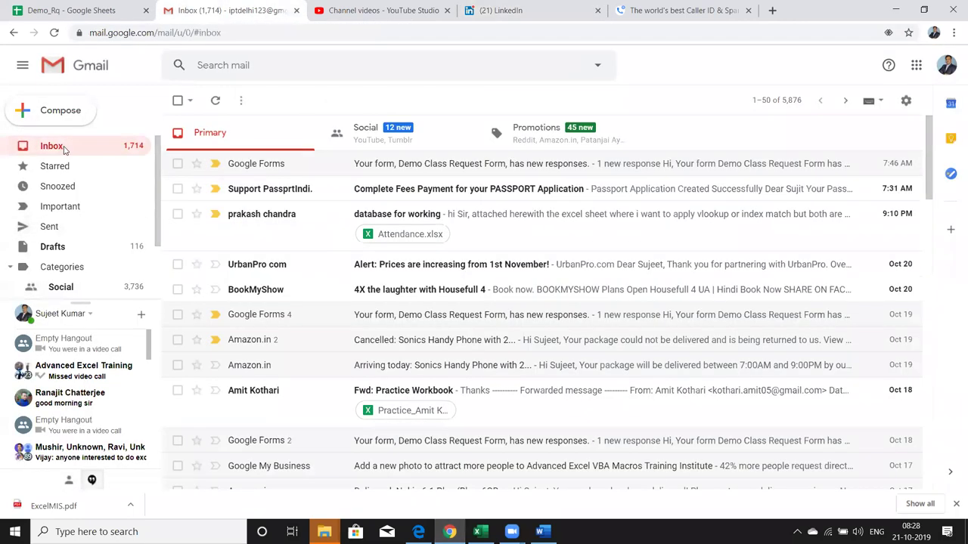
{"action": "left_click", "coordinate": [254, 68]}
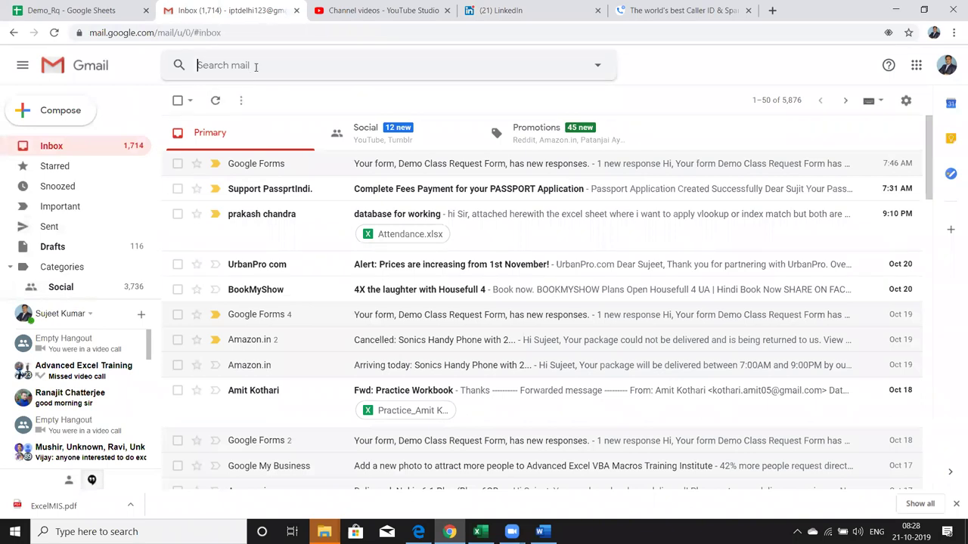
{"action": "type", "text": "exce"}
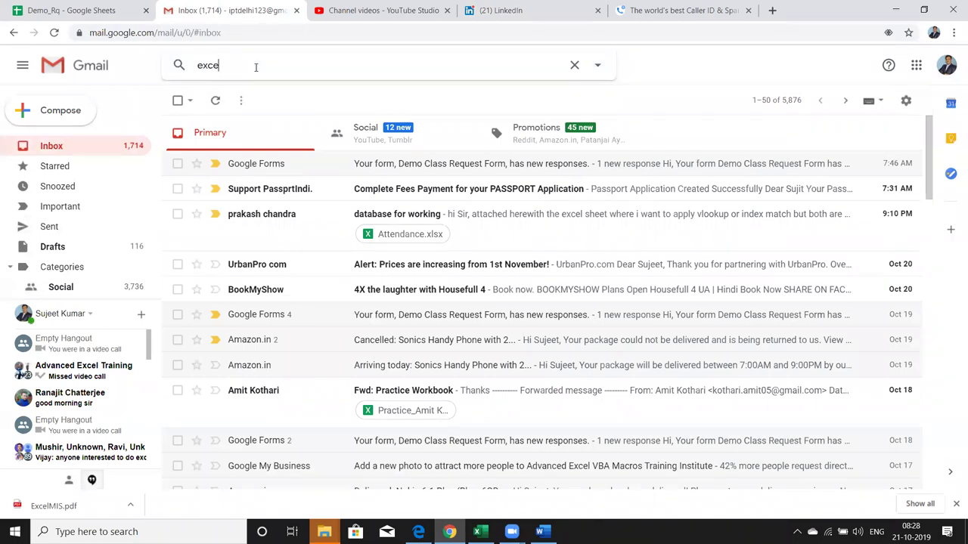
{"action": "type", "text": "l 201"}
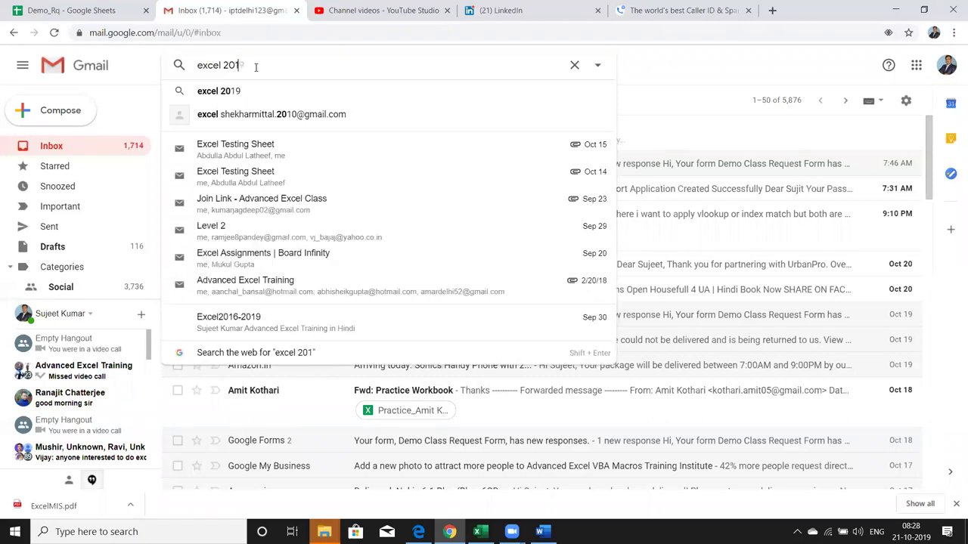
{"action": "type", "text": "0"}
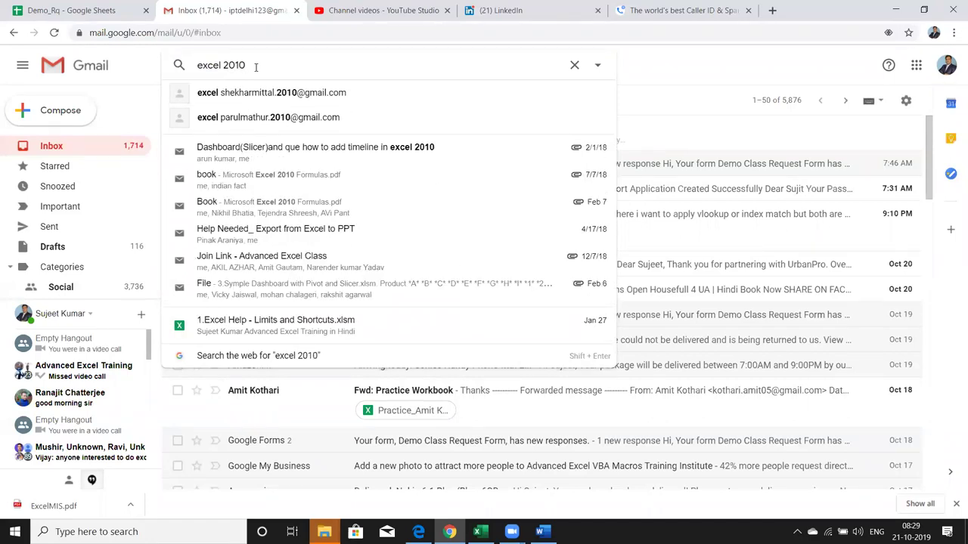
{"action": "left_click", "coordinate": [252, 190]}
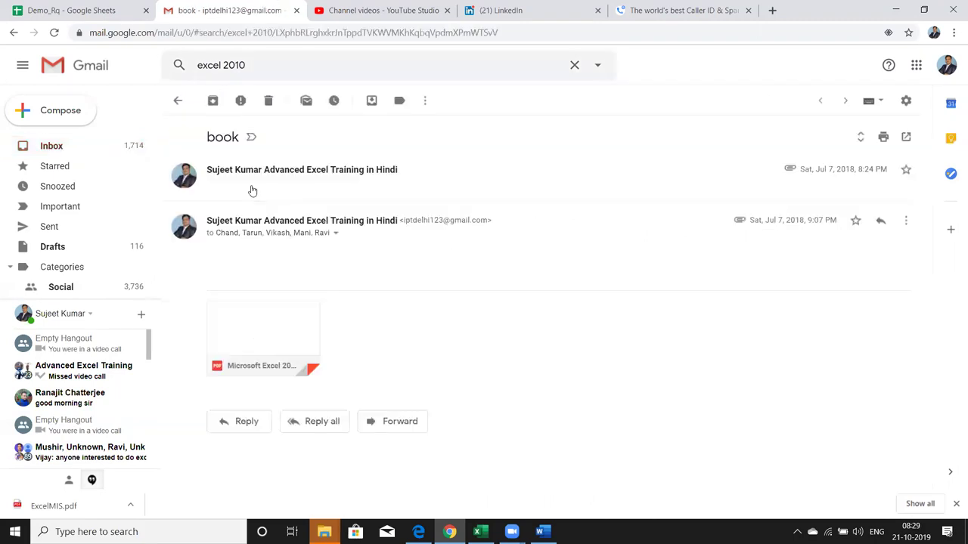
{"action": "mouse_move", "coordinate": [263, 339]}
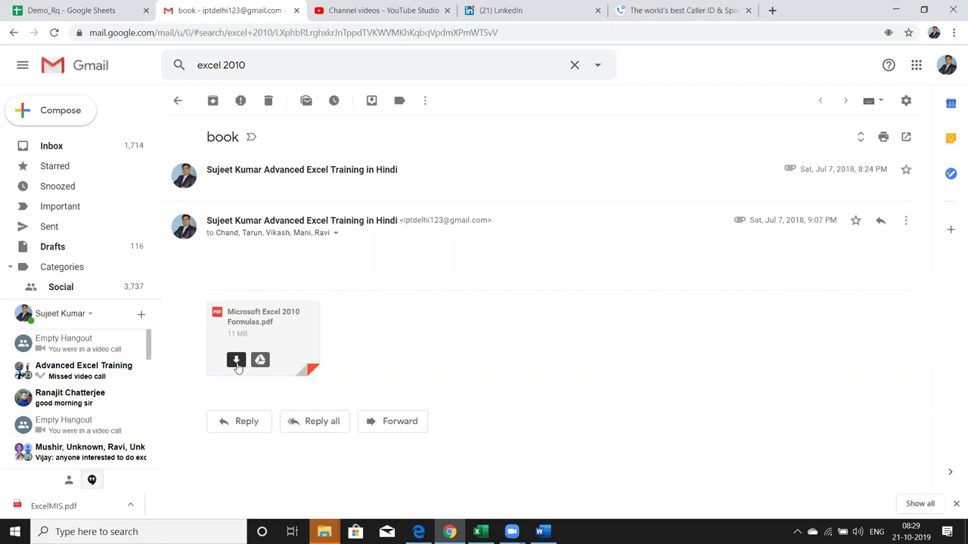
{"action": "left_click", "coordinate": [237, 361]}
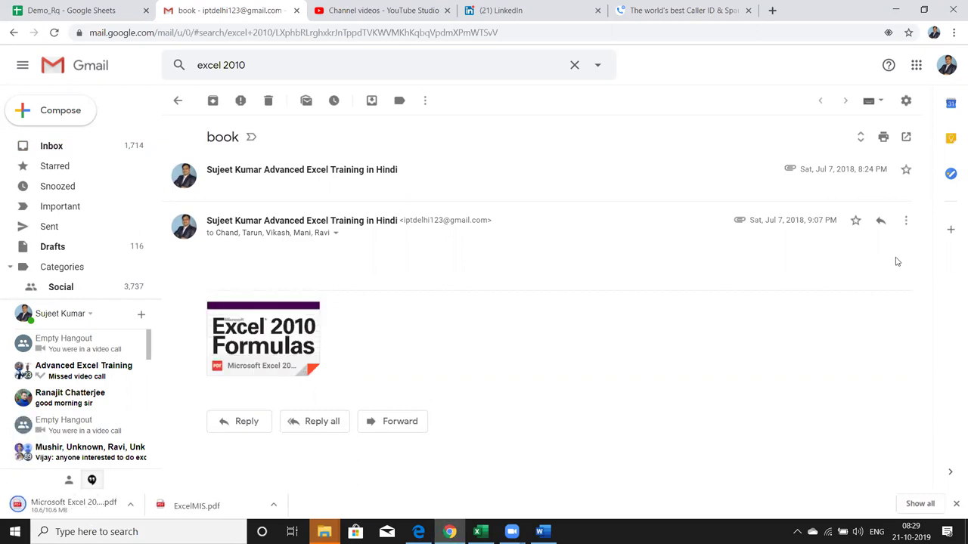
- Forward the message with the PDF, removing the forwarded header and retitling it 'Excel Book'
{"action": "left_click", "coordinate": [906, 220]}
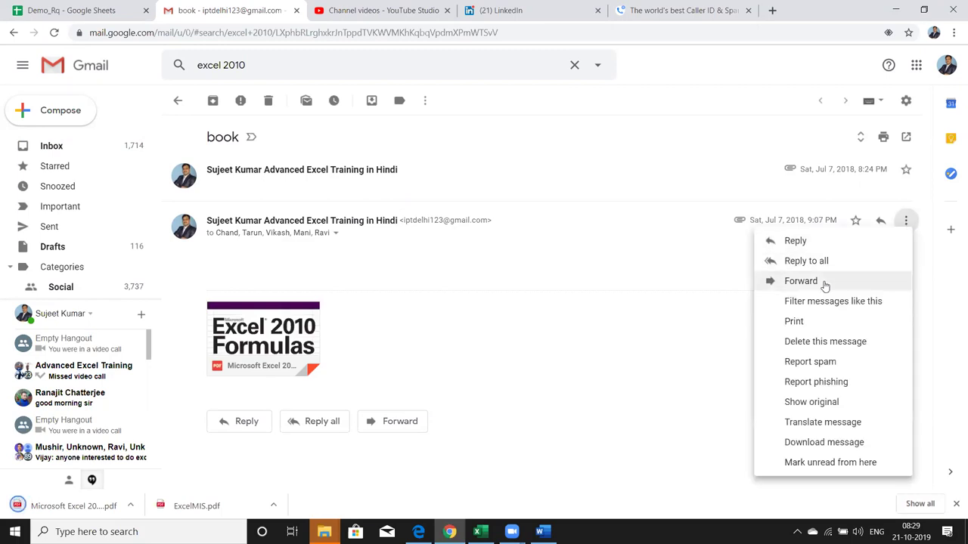
{"action": "left_click", "coordinate": [800, 280]}
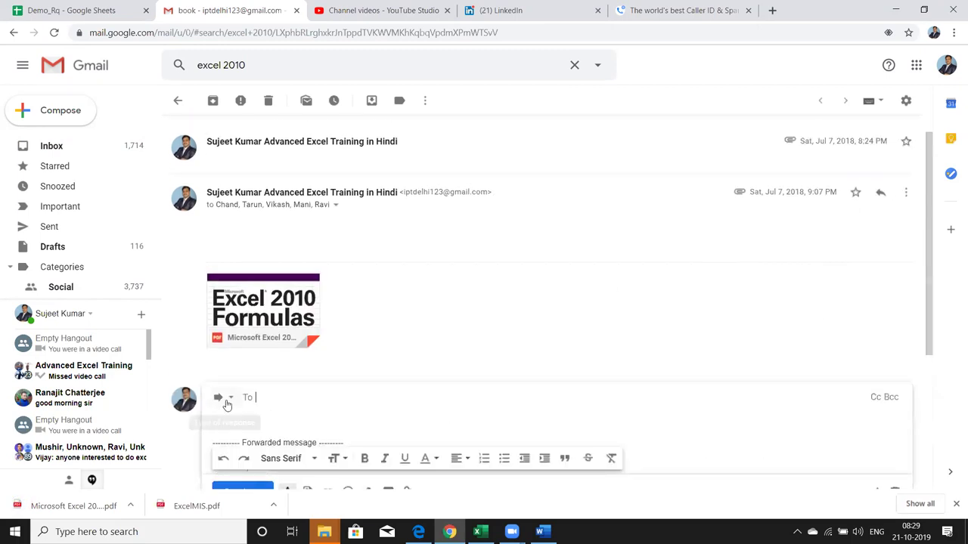
{"action": "left_click", "coordinate": [227, 403]}
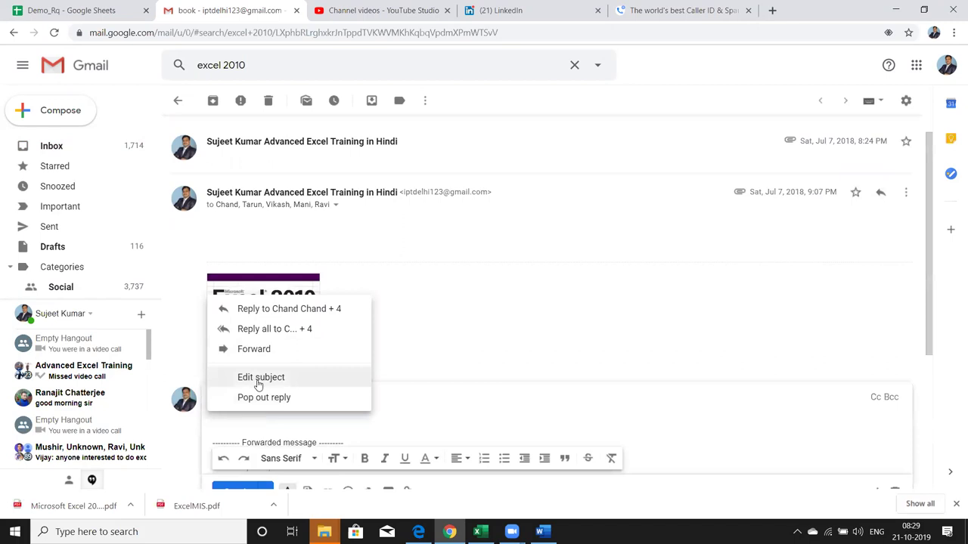
{"action": "left_click", "coordinate": [258, 384]}
{"action": "left_click_drag", "start_coordinate": [624, 347], "coordinate": [594, 247]}
{"action": "key", "text": "BackSpace"}
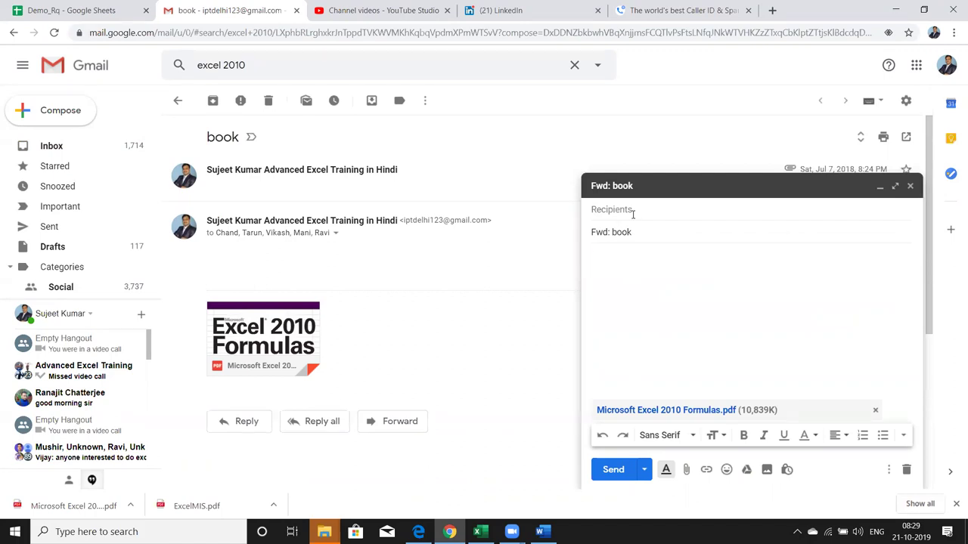
{"action": "left_click_drag", "start_coordinate": [635, 232], "coordinate": [556, 231]}
{"action": "type", "text": "Excel Book"}
- Add the first recipients to the To field from the autocomplete suggestions
{"action": "left_click", "coordinate": [605, 209]}
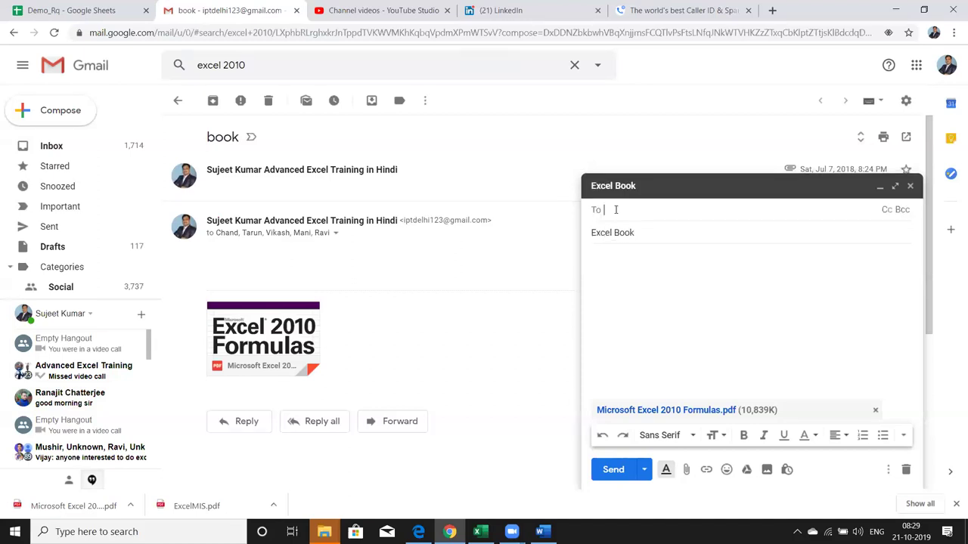
{"action": "type", "text": "ca"}
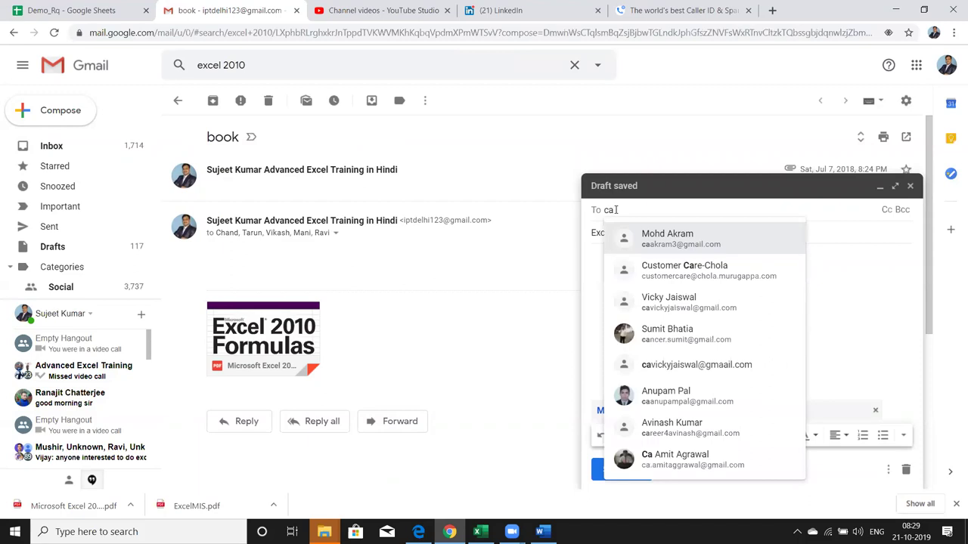
{"action": "key", "text": "BackSpace"}
{"action": "key", "text": "BackSpace"}
{"action": "type", "text": "dip"}
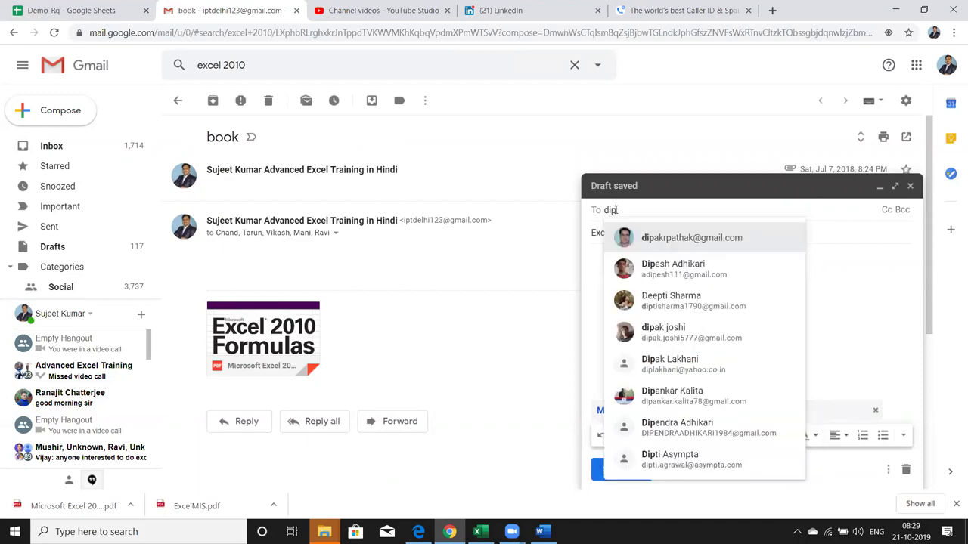
{"action": "key", "text": "Return"}
{"action": "type", "text": "vi"}
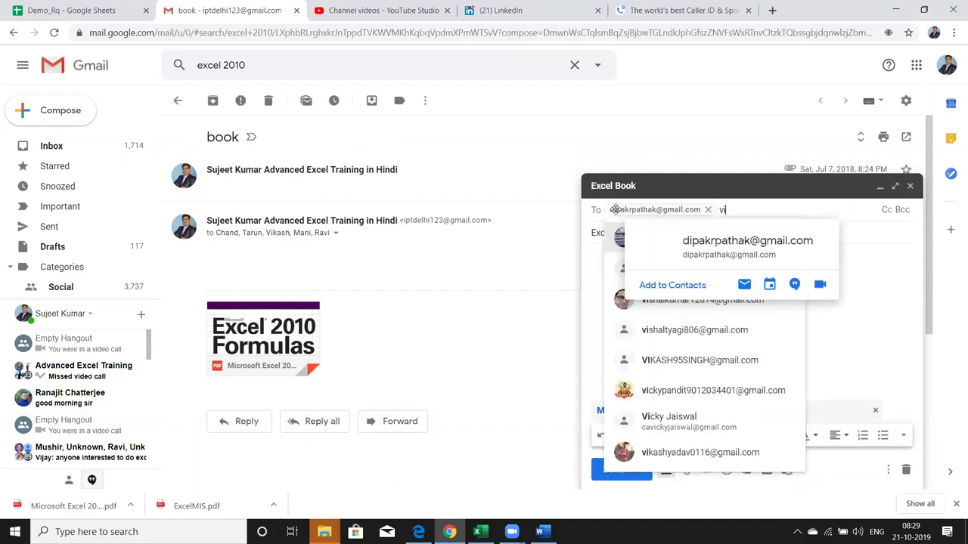
{"action": "type", "text": "ja"}
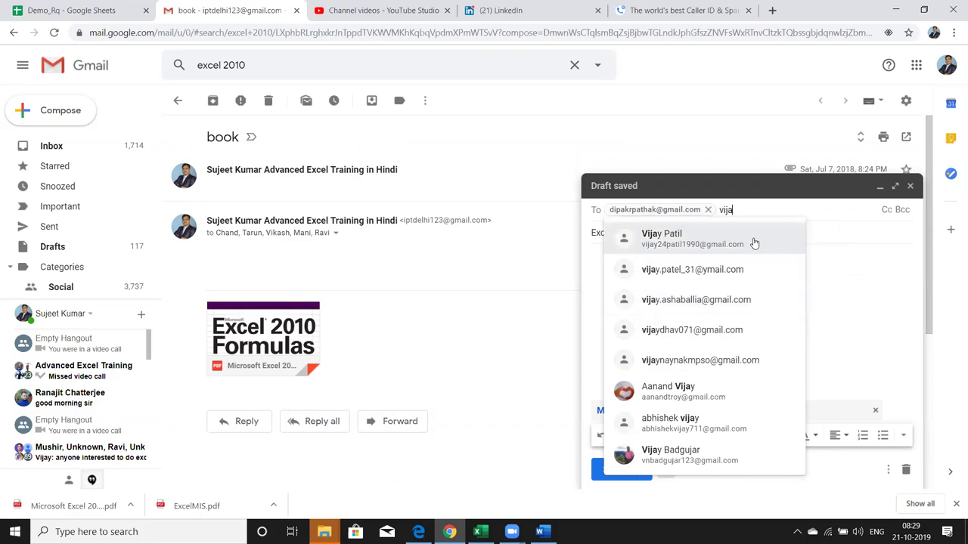
{"action": "left_click", "coordinate": [754, 243]}
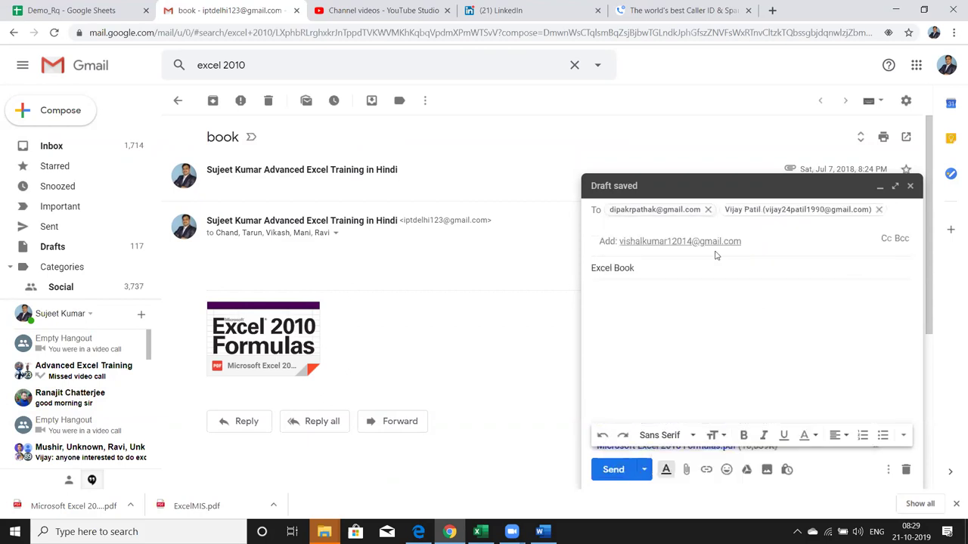
{"action": "left_click", "coordinate": [713, 247]}
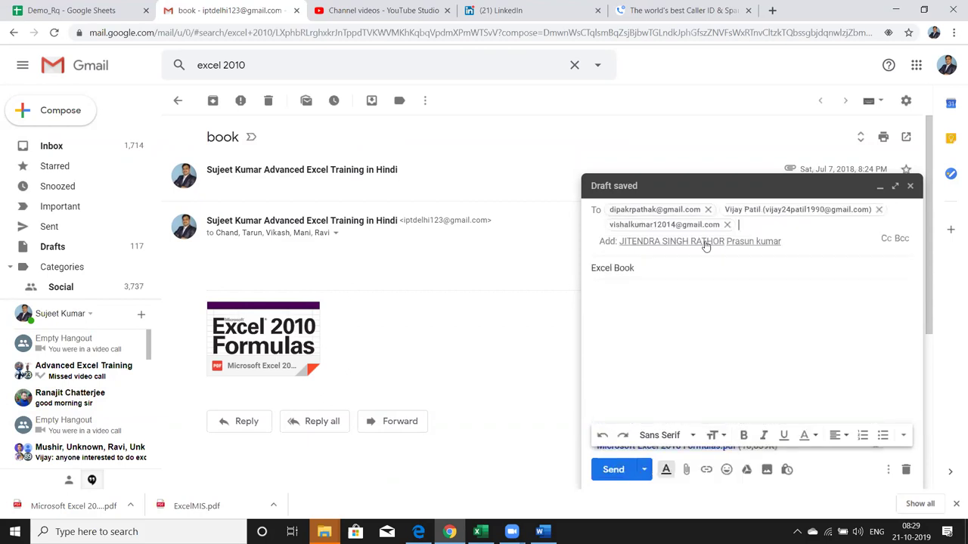
- Add the remaining suggested contacts, find the last recipient by name, and send the email
{"action": "left_click", "coordinate": [706, 242]}
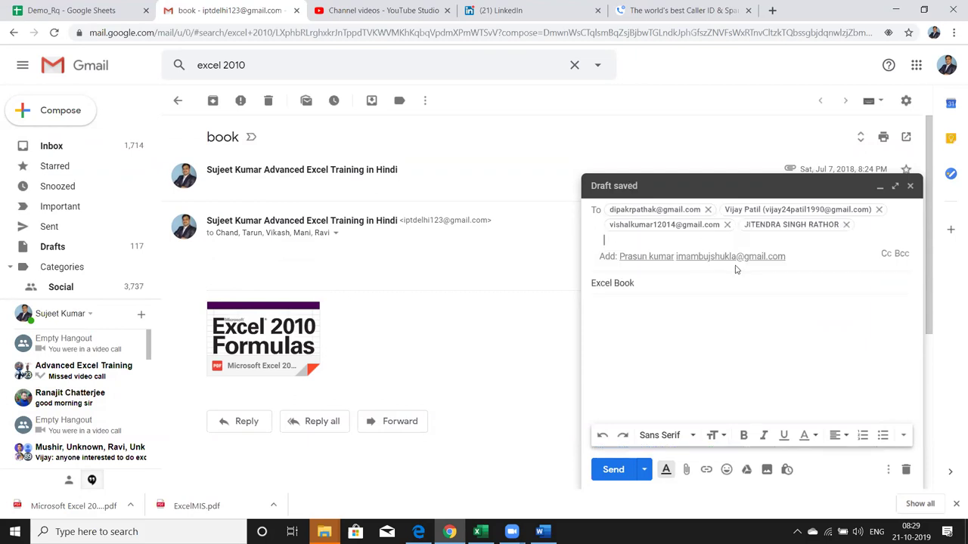
{"action": "left_click", "coordinate": [724, 257]}
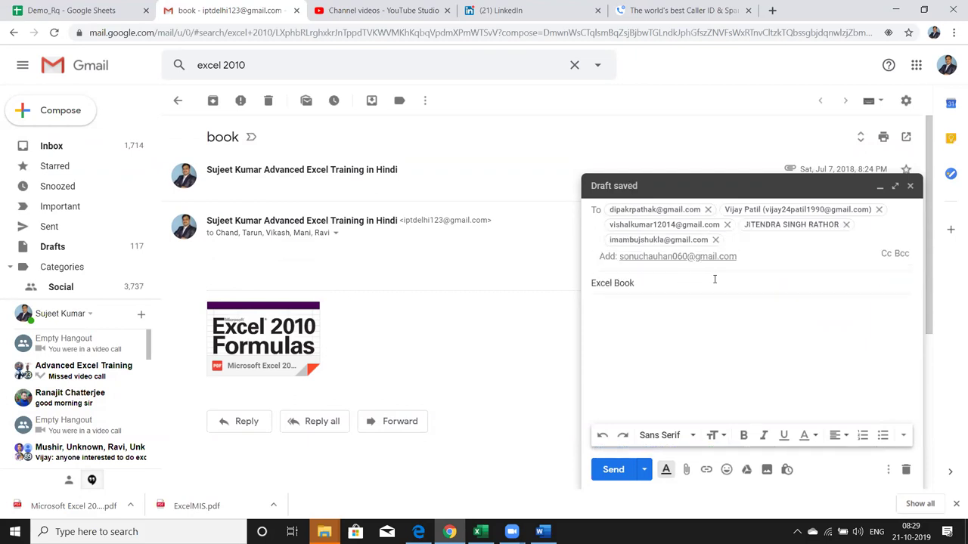
{"action": "left_click", "coordinate": [665, 258]}
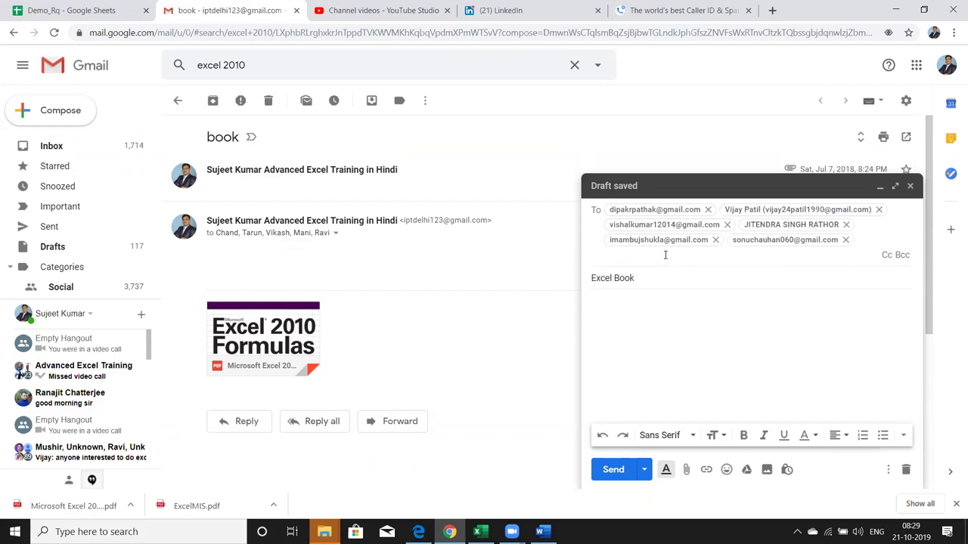
{"action": "type", "text": "pra"}
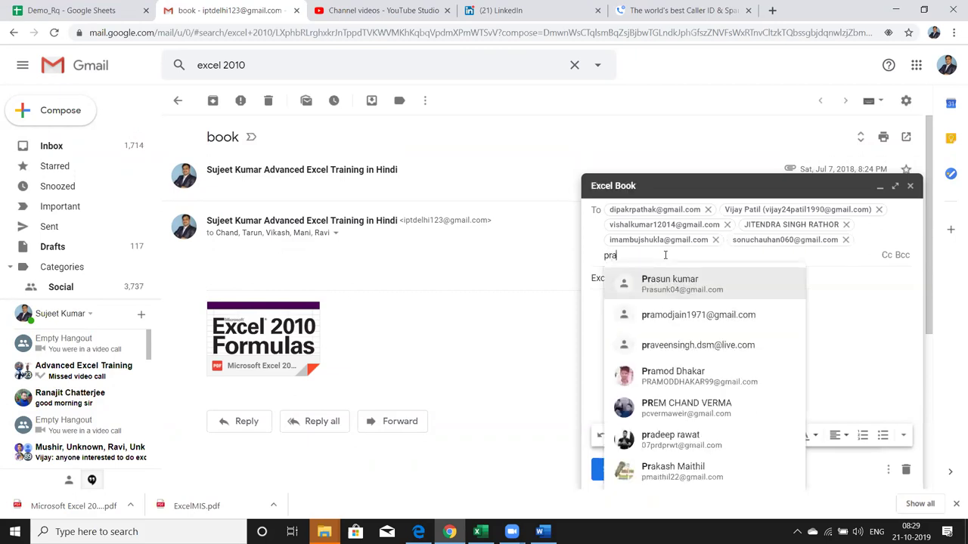
{"action": "type", "text": "s"}
{"action": "left_click", "coordinate": [663, 280]}
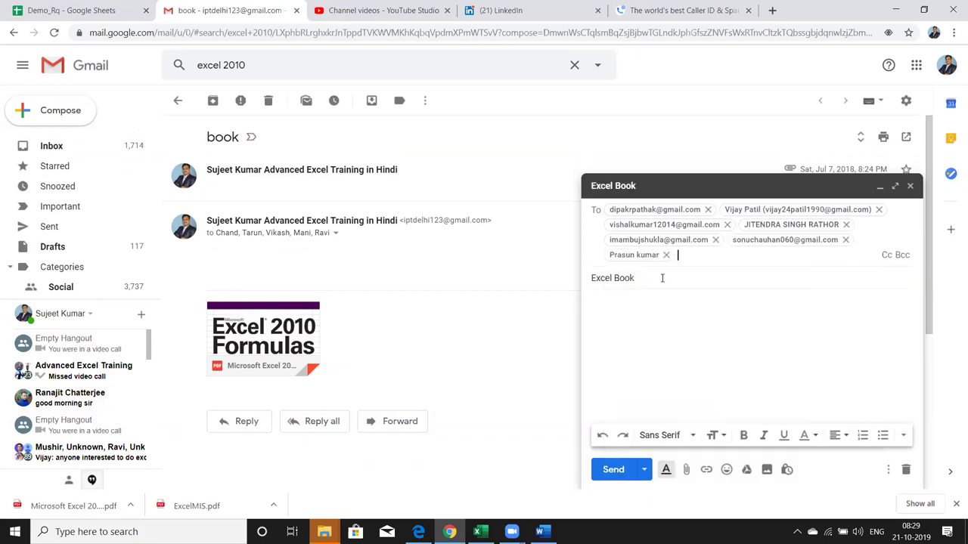
{"action": "left_click", "coordinate": [620, 469]}
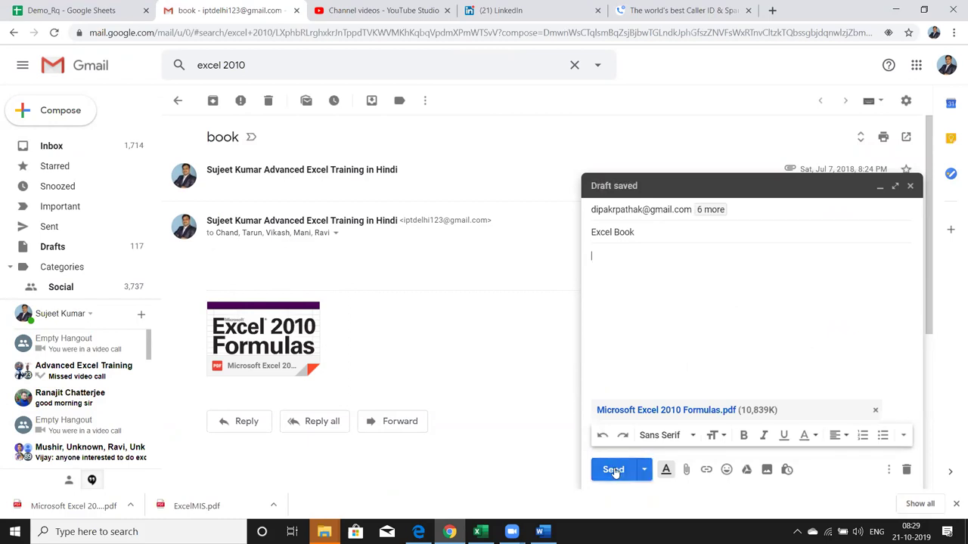
- Open the downloaded Excel 2010 Formulas PDF and note its 818-page total
{"action": "left_click", "coordinate": [74, 506]}
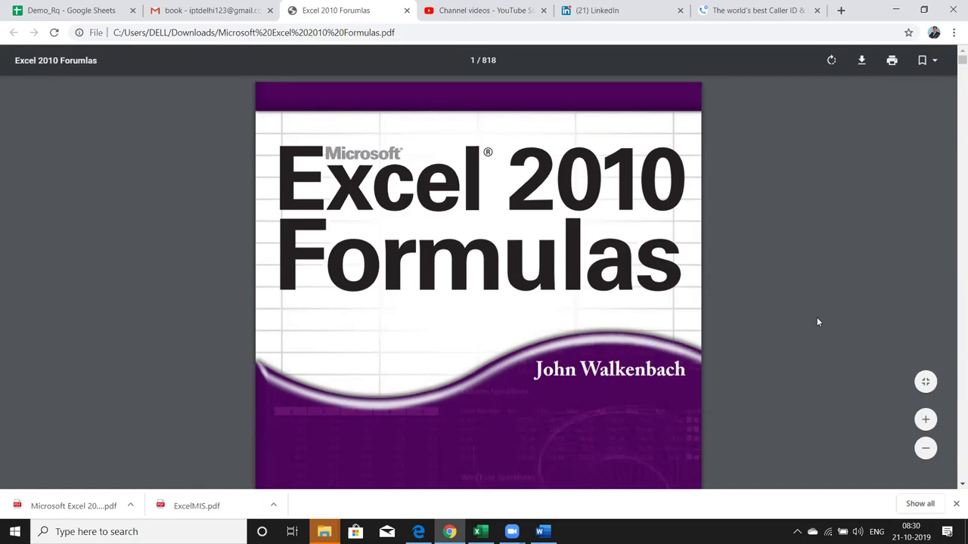
{"action": "double_click", "coordinate": [488, 60]}
{"action": "mouse_move", "coordinate": [953, 64]}
{"action": "left_mouse_down"}
{"action": "mouse_move", "coordinate": [954, 74]}
{"action": "mouse_move", "coordinate": [953, 61]}
{"action": "left_mouse_up"}
- Scroll to the Contents page and highlight Part IV Array Formulas and Chapter 14's page 367
{"action": "scroll", "coordinate": [920, 226], "scroll_direction": "down", "scroll_amount": 2}
{"action": "scroll", "coordinate": [920, 225], "scroll_direction": "down", "scroll_amount": 5}
{"action": "scroll", "coordinate": [921, 225], "scroll_direction": "down", "scroll_amount": 5}
{"action": "scroll", "coordinate": [920, 226], "scroll_direction": "down", "scroll_amount": 5}
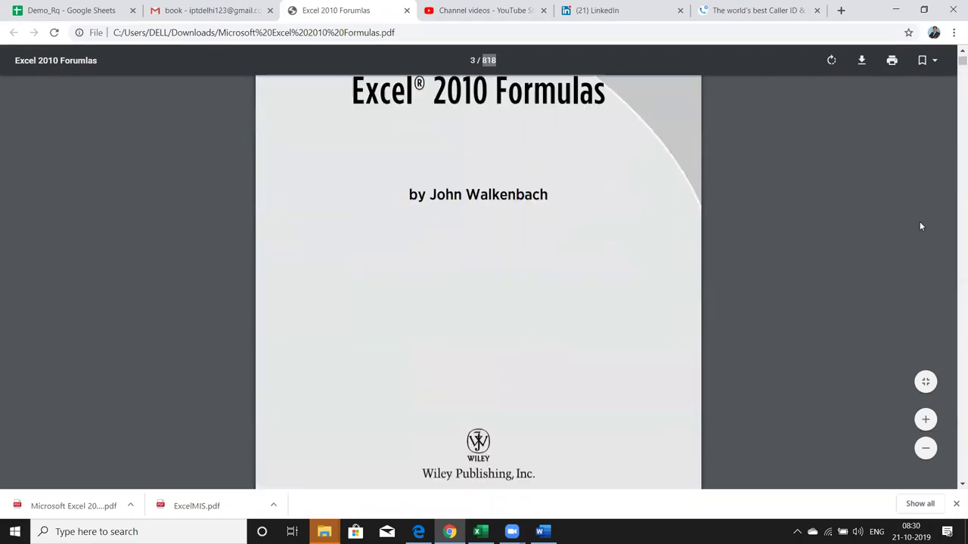
{"action": "scroll", "coordinate": [920, 225], "scroll_direction": "down", "scroll_amount": 3}
{"action": "scroll", "coordinate": [921, 225], "scroll_direction": "up", "scroll_amount": 1}
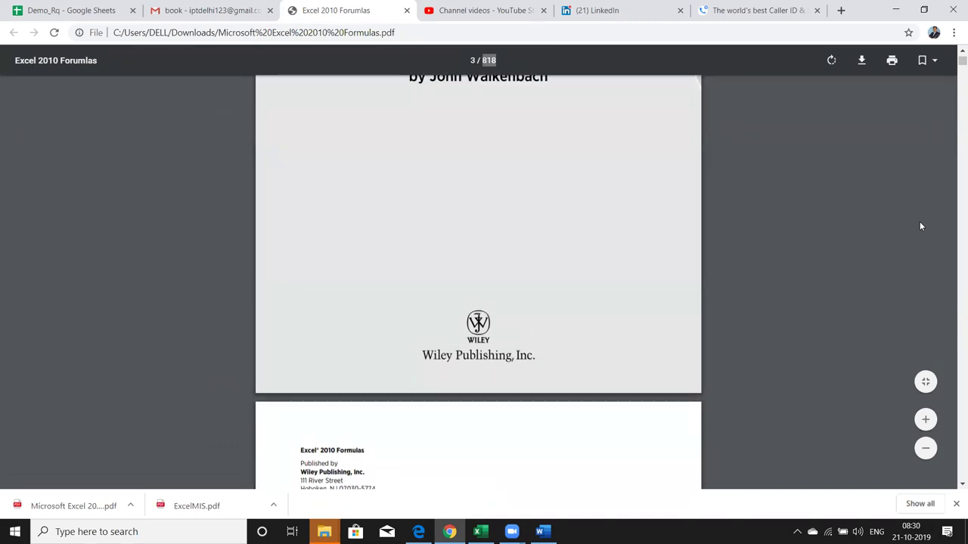
{"action": "scroll", "coordinate": [921, 225], "scroll_direction": "up", "scroll_amount": 5}
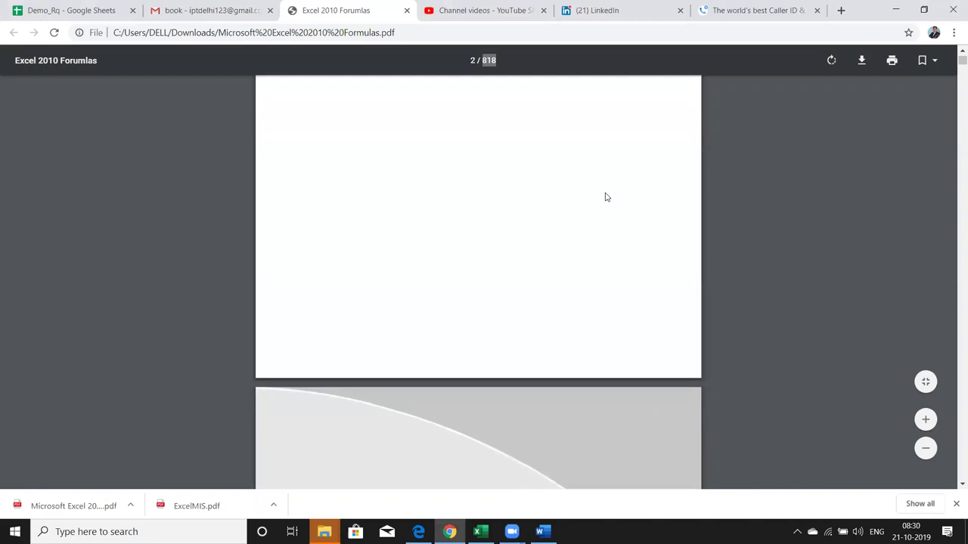
{"action": "scroll", "coordinate": [605, 197], "scroll_direction": "down", "scroll_amount": 4}
{"action": "scroll", "coordinate": [605, 197], "scroll_direction": "down", "scroll_amount": 4}
{"action": "scroll", "coordinate": [605, 197], "scroll_direction": "down", "scroll_amount": 5}
{"action": "scroll", "coordinate": [605, 196], "scroll_direction": "down", "scroll_amount": 1}
{"action": "scroll", "coordinate": [605, 197], "scroll_direction": "down", "scroll_amount": 1}
{"action": "scroll", "coordinate": [605, 197], "scroll_direction": "down", "scroll_amount": 5}
{"action": "scroll", "coordinate": [605, 197], "scroll_direction": "down", "scroll_amount": 5}
{"action": "scroll", "coordinate": [604, 197], "scroll_direction": "down", "scroll_amount": 5}
{"action": "scroll", "coordinate": [605, 196], "scroll_direction": "down", "scroll_amount": 4}
{"action": "scroll", "coordinate": [605, 197], "scroll_direction": "down", "scroll_amount": 4}
{"action": "scroll", "coordinate": [604, 196], "scroll_direction": "up", "scroll_amount": 1}
{"action": "scroll", "coordinate": [605, 196], "scroll_direction": "down", "scroll_amount": 1}
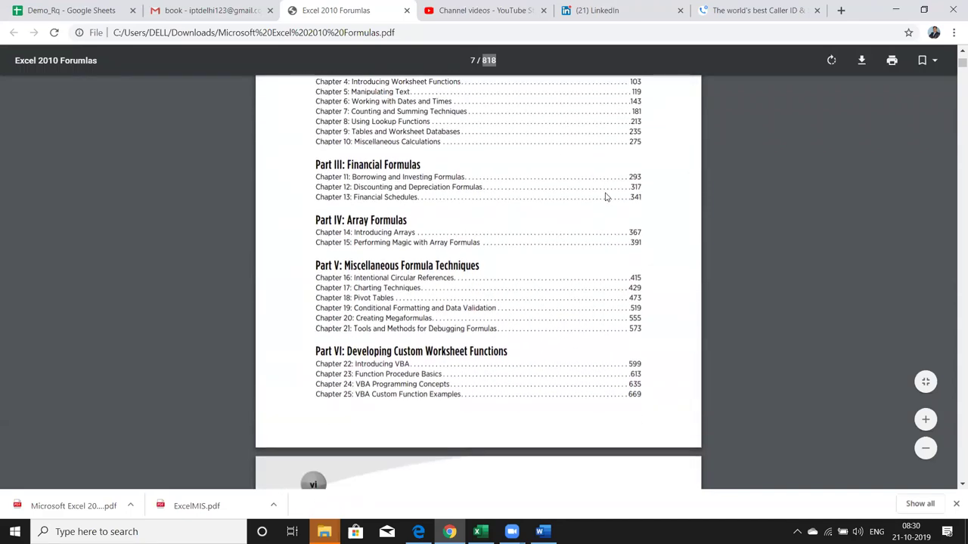
{"action": "double_click", "coordinate": [385, 220]}
{"action": "double_click", "coordinate": [635, 232]}
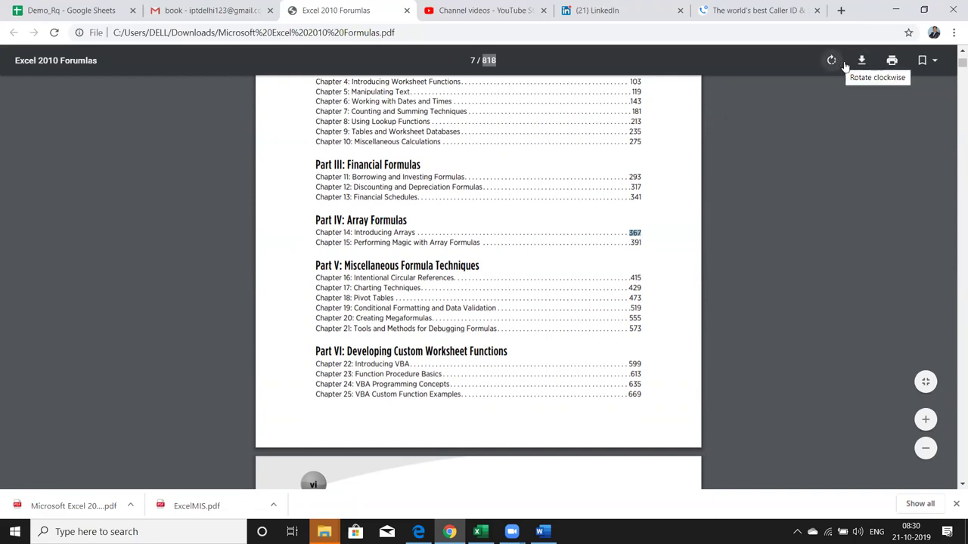
- Check the bookmarks list, then enter a new page number (375) in the page box
{"action": "left_click", "coordinate": [936, 63]}
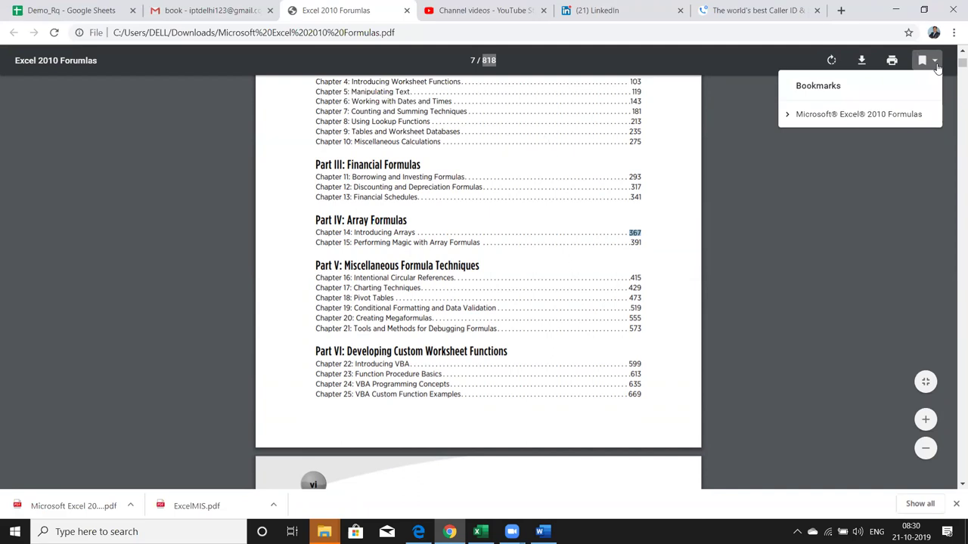
{"action": "left_click", "coordinate": [754, 162]}
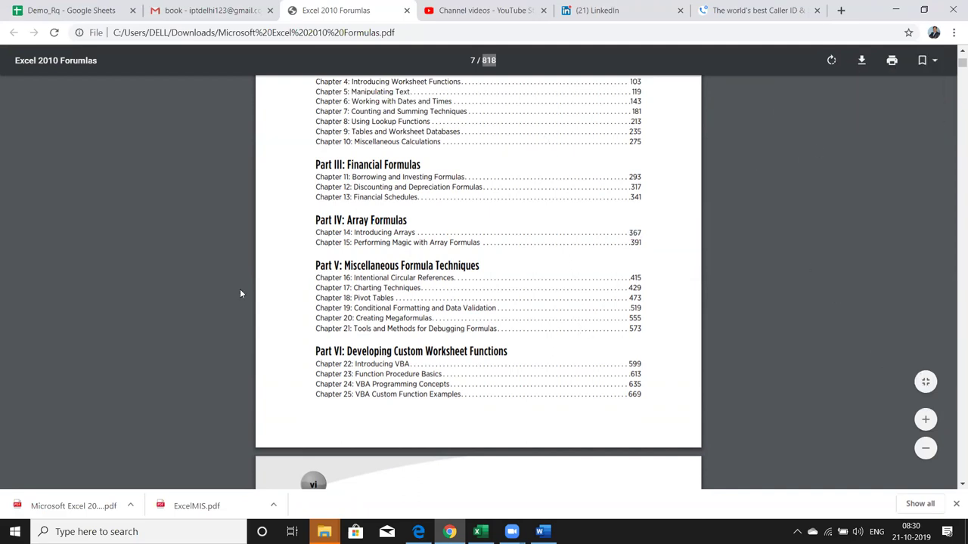
{"action": "left_click", "coordinate": [59, 63]}
{"action": "left_click", "coordinate": [474, 64]}
{"action": "type", "text": "1"}
{"action": "type", "text": "3"}
{"action": "type", "text": "75"}
- Jump to page 375 and scroll down through it
{"action": "key", "text": "Return"}
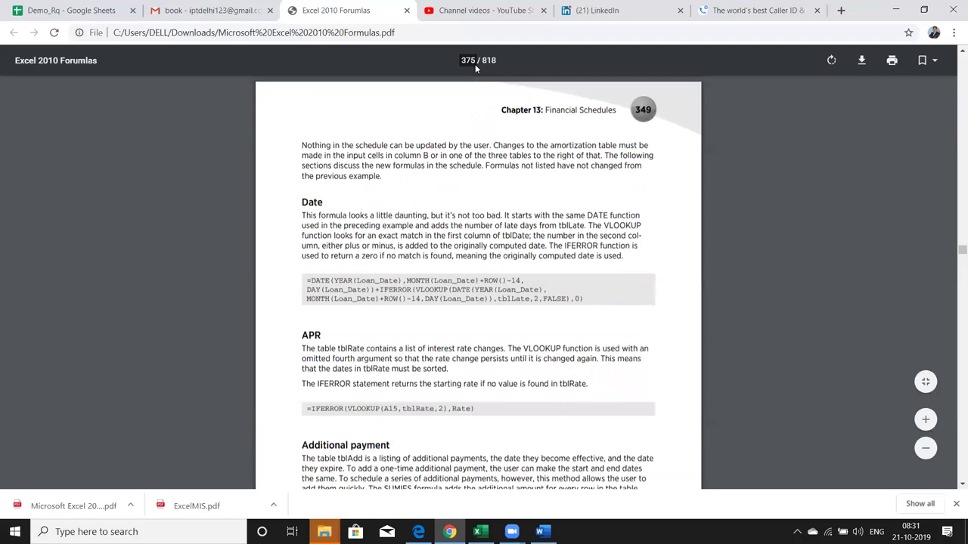
{"action": "scroll", "coordinate": [474, 64], "scroll_direction": "down", "scroll_amount": 1}
{"action": "scroll", "coordinate": [475, 64], "scroll_direction": "down", "scroll_amount": 4}
{"action": "scroll", "coordinate": [474, 65], "scroll_direction": "down", "scroll_amount": 6}
{"action": "scroll", "coordinate": [474, 68], "scroll_direction": "down", "scroll_amount": 2}
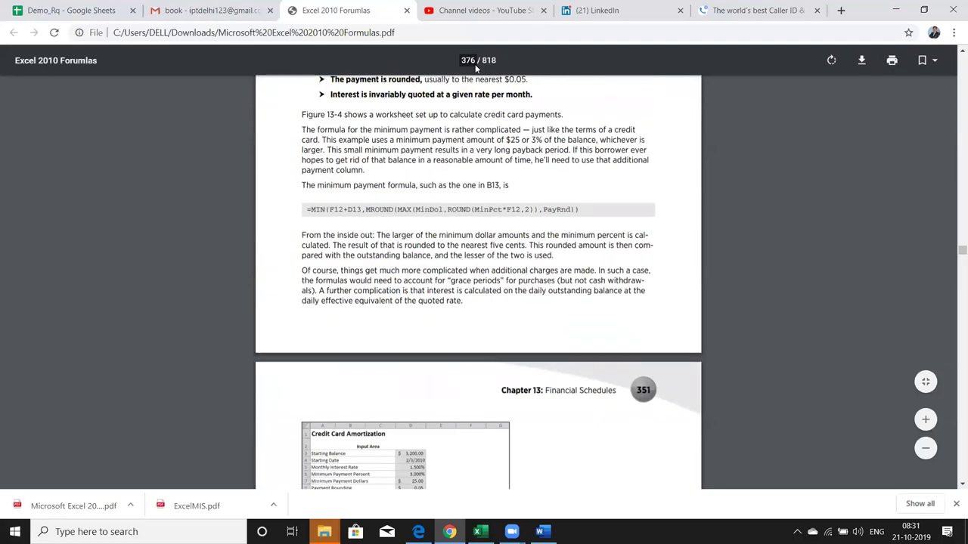
- Jump to page 399 in Chapter 14 and step back up to the vertical arrays section
{"action": "left_click", "coordinate": [468, 61]}
{"action": "type", "text": "3"}
{"action": "type", "text": "99"}
{"action": "key", "text": "Return"}
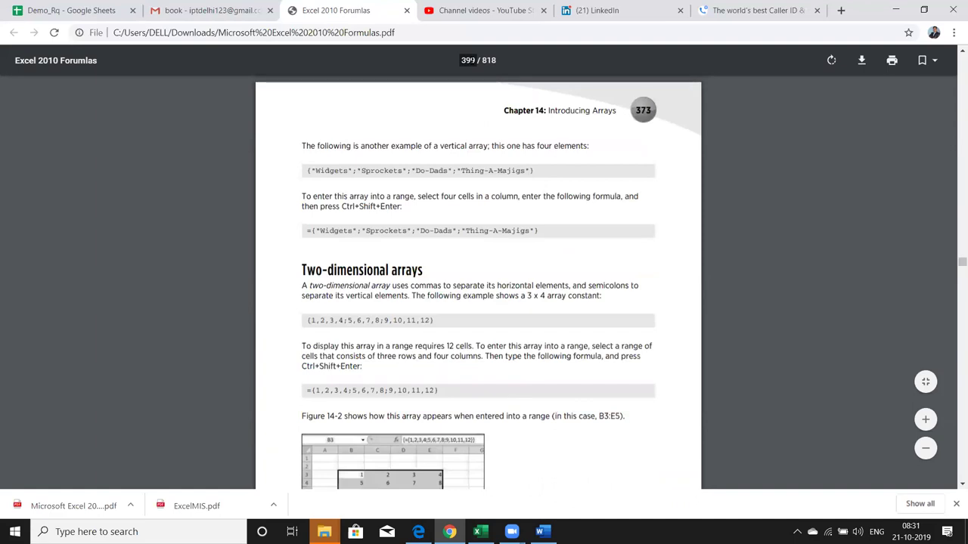
{"action": "key", "text": "Right"}
{"action": "key", "text": "Up"}
{"action": "key", "text": "Up"}
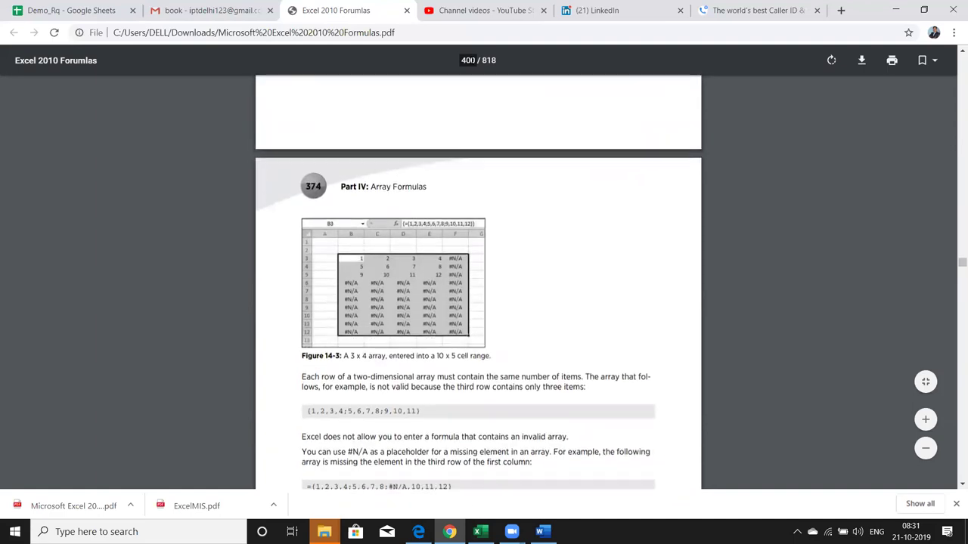
{"action": "key", "text": "Up"}
{"action": "key", "text": "Up"}
{"action": "key", "text": "Up"}
{"action": "key", "text": "Up"}
{"action": "key", "text": "Up"}
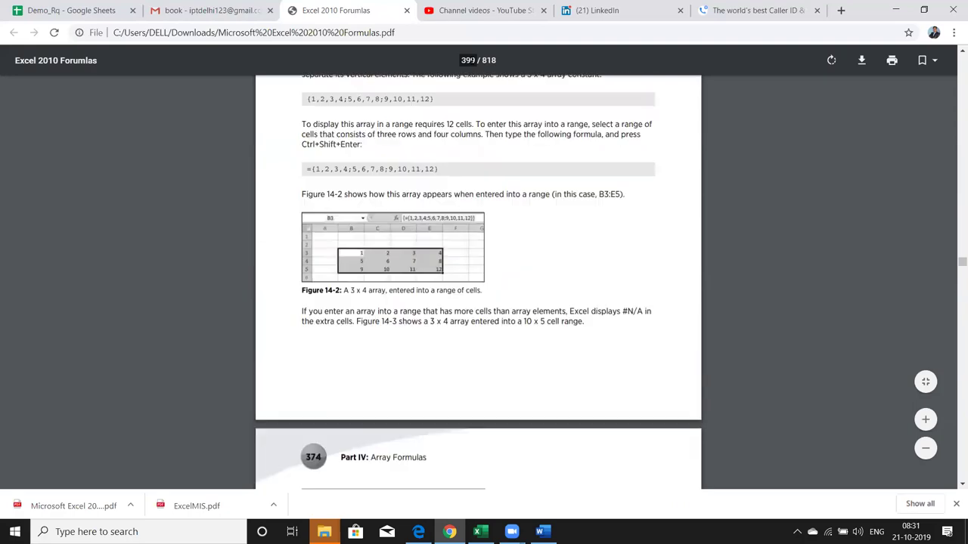
{"action": "key", "text": "Up"}
{"action": "key", "text": "Up"}
{"action": "key", "text": "Up"}
{"action": "key", "text": "Up"}
{"action": "key", "text": "Up"}
{"action": "key", "text": "Up"}
{"action": "key", "text": "Up"}
{"action": "key", "text": "Up"}
{"action": "key", "text": "Up"}
{"action": "key", "text": "Up"}
{"action": "key", "text": "Up"}
{"action": "key", "text": "Up"}
{"action": "key", "text": "Up"}
{"action": "key", "text": "Up"}
{"action": "key", "text": "Up"}
{"action": "key", "text": "Up"}
{"action": "key", "text": "Up"}
{"action": "key", "text": "Up"}
{"action": "key", "text": "Up"}
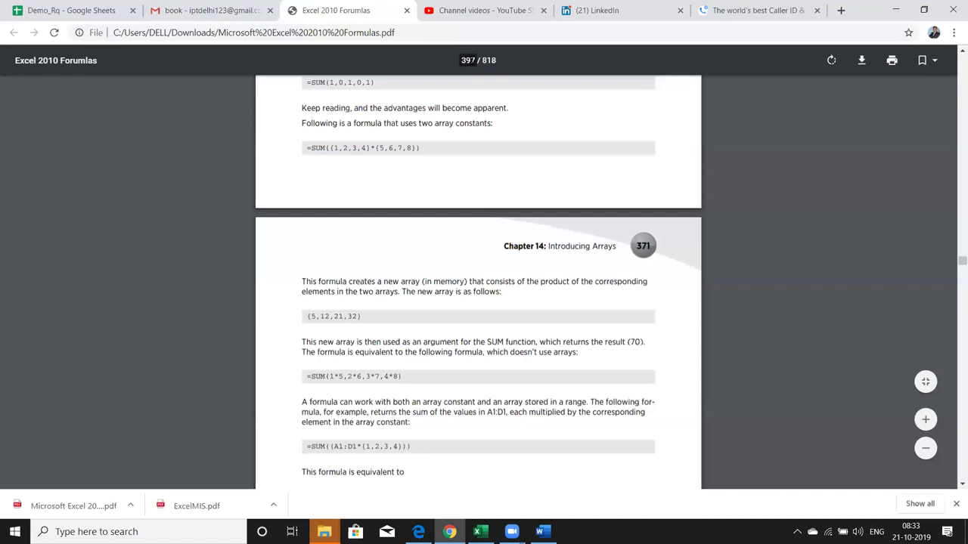
- Scroll through the array formula examples to Figure 14-10 on page 406, then show the desktop
{"action": "scroll", "coordinate": [479, 280], "scroll_direction": "down", "scroll_amount": 1}
{"action": "scroll", "coordinate": [479, 280], "scroll_direction": "down", "scroll_amount": 4}
{"action": "scroll", "coordinate": [478, 279], "scroll_direction": "down", "scroll_amount": 1}
{"action": "scroll", "coordinate": [479, 280], "scroll_direction": "down", "scroll_amount": 3}
{"action": "scroll", "coordinate": [469, 59], "scroll_direction": "down", "scroll_amount": 1}
{"action": "scroll", "coordinate": [468, 60], "scroll_direction": "down", "scroll_amount": 1}
{"action": "scroll", "coordinate": [469, 60], "scroll_direction": "down", "scroll_amount": 5}
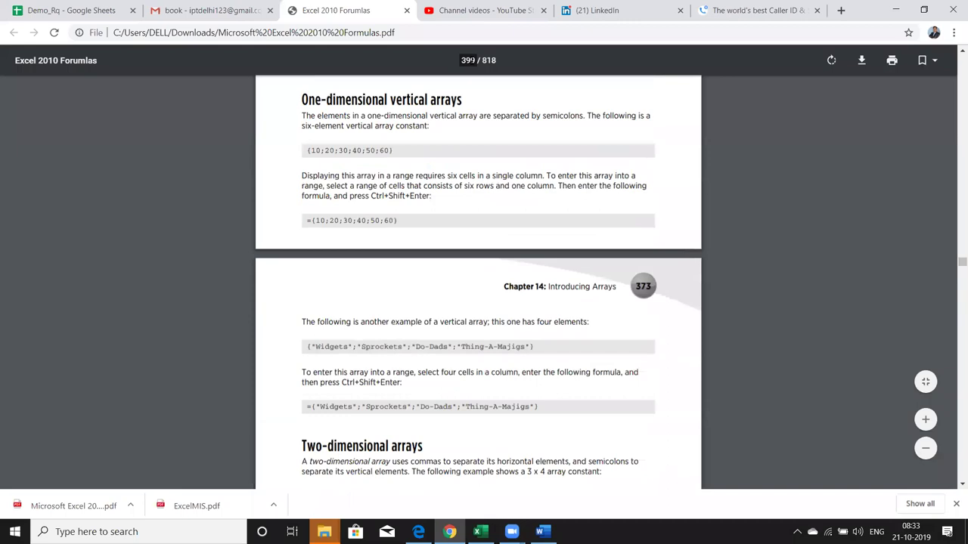
{"action": "scroll", "coordinate": [468, 60], "scroll_direction": "down", "scroll_amount": 1}
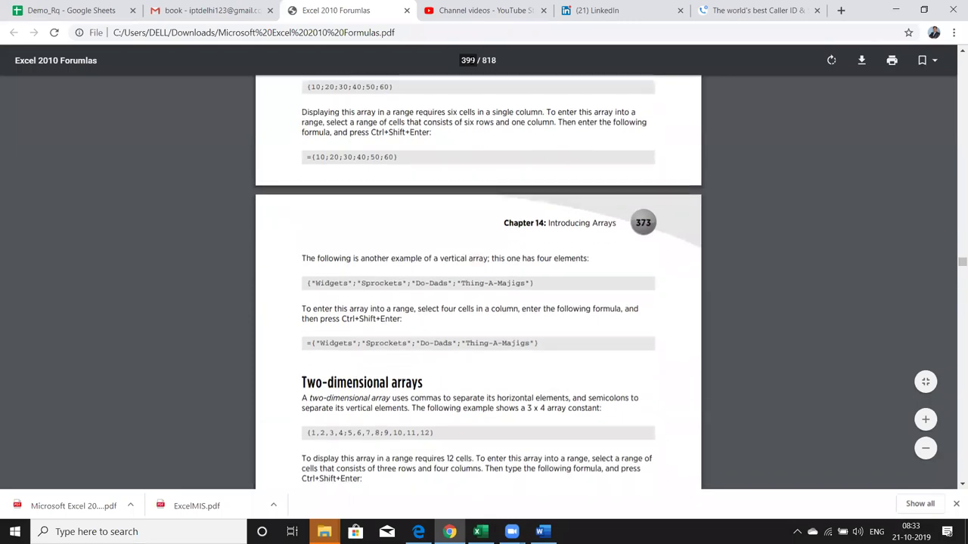
{"action": "scroll", "coordinate": [469, 60], "scroll_direction": "down", "scroll_amount": 1}
{"action": "scroll", "coordinate": [469, 60], "scroll_direction": "down", "scroll_amount": 4}
{"action": "scroll", "coordinate": [473, 59], "scroll_direction": "down", "scroll_amount": 1}
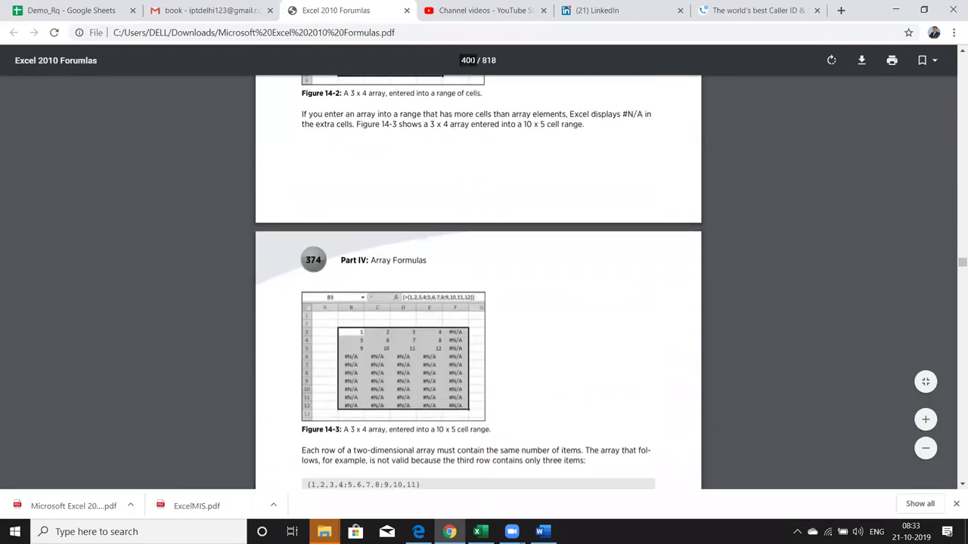
{"action": "scroll", "coordinate": [473, 60], "scroll_direction": "down", "scroll_amount": 5}
{"action": "scroll", "coordinate": [473, 59], "scroll_direction": "down", "scroll_amount": 3}
{"action": "scroll", "coordinate": [468, 59], "scroll_direction": "down", "scroll_amount": 4}
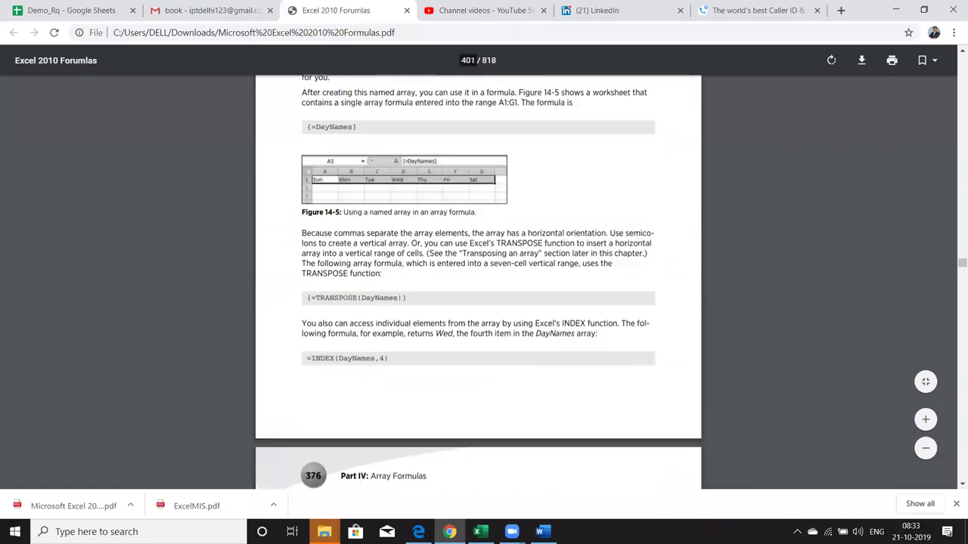
{"action": "scroll", "coordinate": [469, 59], "scroll_direction": "down", "scroll_amount": 4}
{"action": "scroll", "coordinate": [469, 60], "scroll_direction": "down", "scroll_amount": 1}
{"action": "scroll", "coordinate": [469, 59], "scroll_direction": "down", "scroll_amount": 5}
{"action": "scroll", "coordinate": [469, 60], "scroll_direction": "down", "scroll_amount": 5}
{"action": "scroll", "coordinate": [469, 60], "scroll_direction": "down", "scroll_amount": 2}
{"action": "scroll", "coordinate": [469, 59], "scroll_direction": "down", "scroll_amount": 3}
{"action": "scroll", "coordinate": [469, 60], "scroll_direction": "down", "scroll_amount": 2}
{"action": "scroll", "coordinate": [468, 60], "scroll_direction": "down", "scroll_amount": 1}
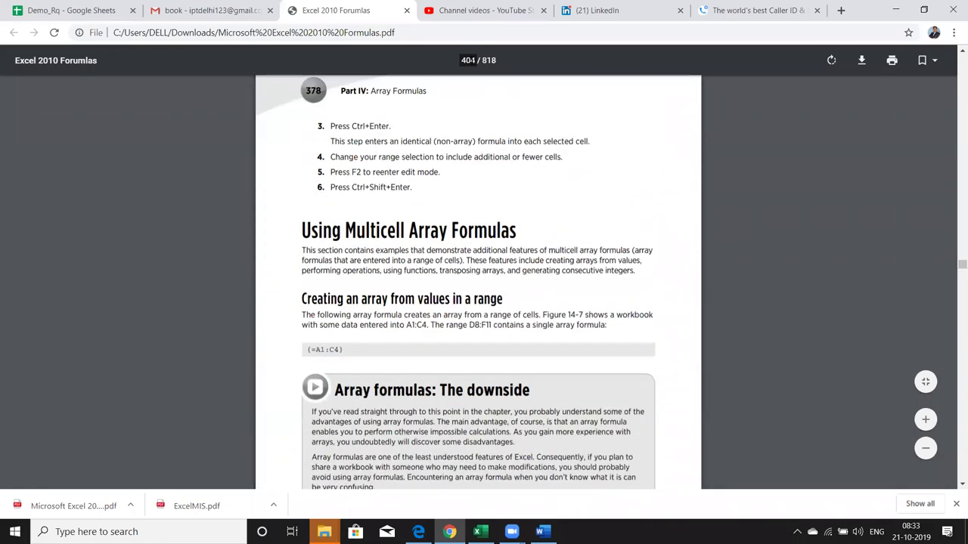
{"action": "scroll", "coordinate": [469, 60], "scroll_direction": "down", "scroll_amount": 5}
{"action": "scroll", "coordinate": [469, 59], "scroll_direction": "down", "scroll_amount": 1}
{"action": "scroll", "coordinate": [469, 60], "scroll_direction": "down", "scroll_amount": 4}
{"action": "scroll", "coordinate": [469, 60], "scroll_direction": "down", "scroll_amount": 1}
{"action": "scroll", "coordinate": [468, 60], "scroll_direction": "down", "scroll_amount": 2}
{"action": "scroll", "coordinate": [469, 59], "scroll_direction": "down", "scroll_amount": 4}
{"action": "scroll", "coordinate": [468, 60], "scroll_direction": "down", "scroll_amount": 2}
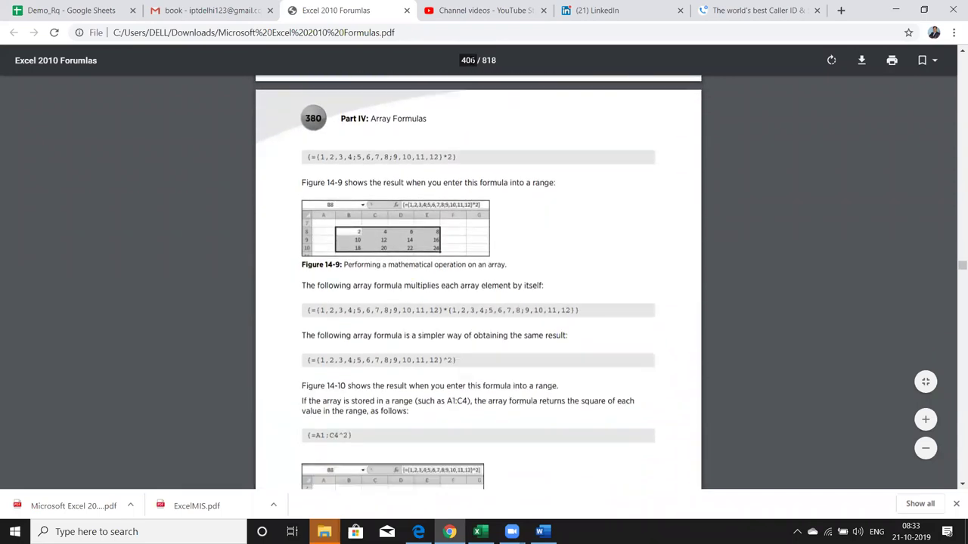
{"action": "scroll", "coordinate": [469, 60], "scroll_direction": "down", "scroll_amount": 1}
{"action": "scroll", "coordinate": [469, 60], "scroll_direction": "down", "scroll_amount": 4}
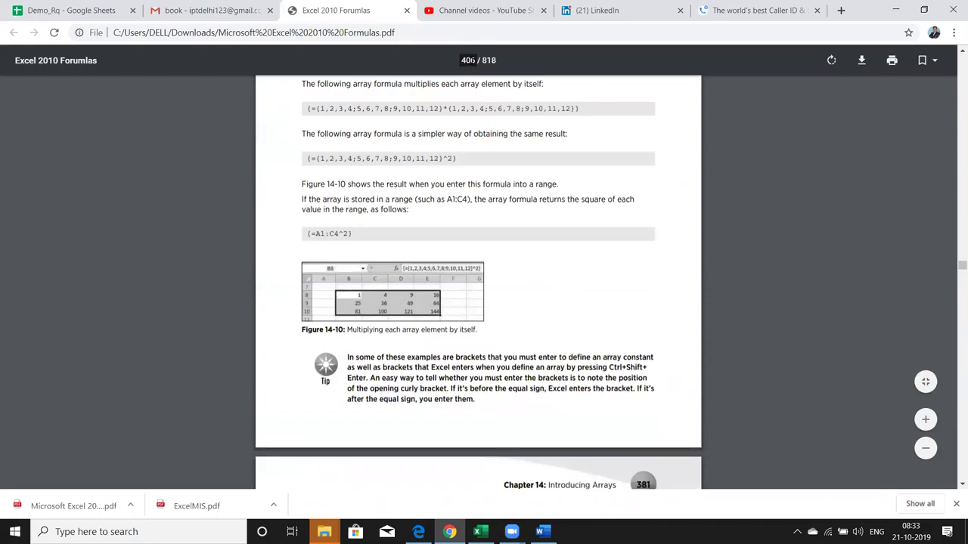
{"action": "key", "text": "super+d"}
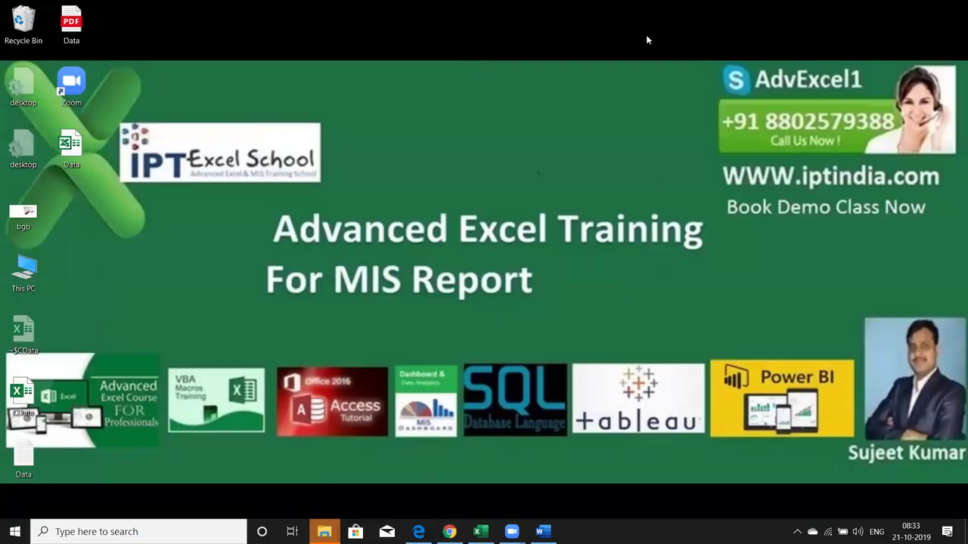